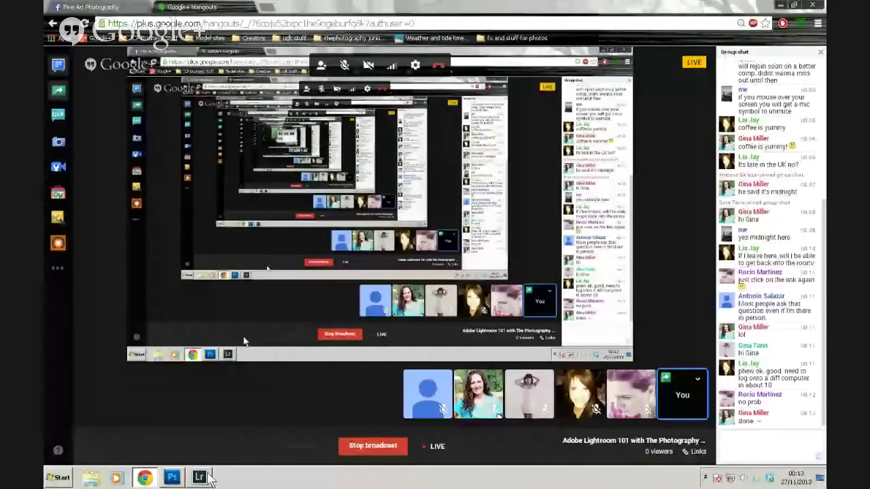
Bring the Lightroom catalogue window to the front from the Windows taskbar
click(208, 478)
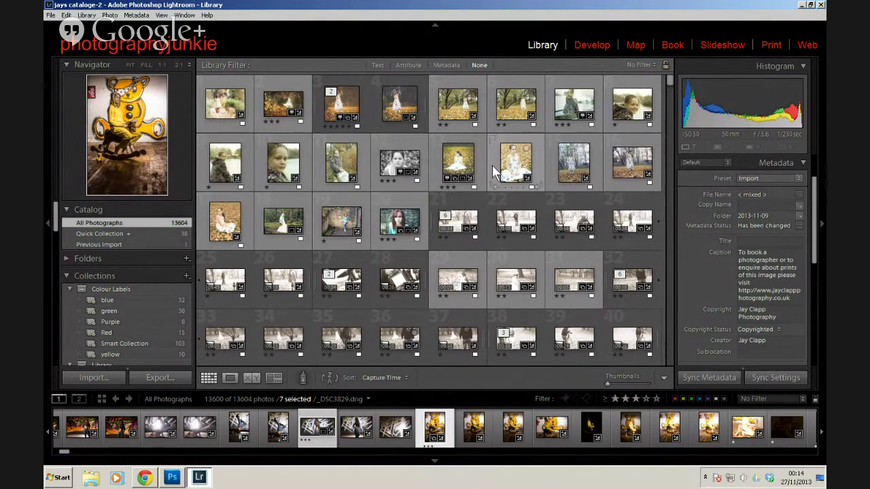
Scroll down and back up through the Library grid thumbnails
scroll(493, 167, down, 10)
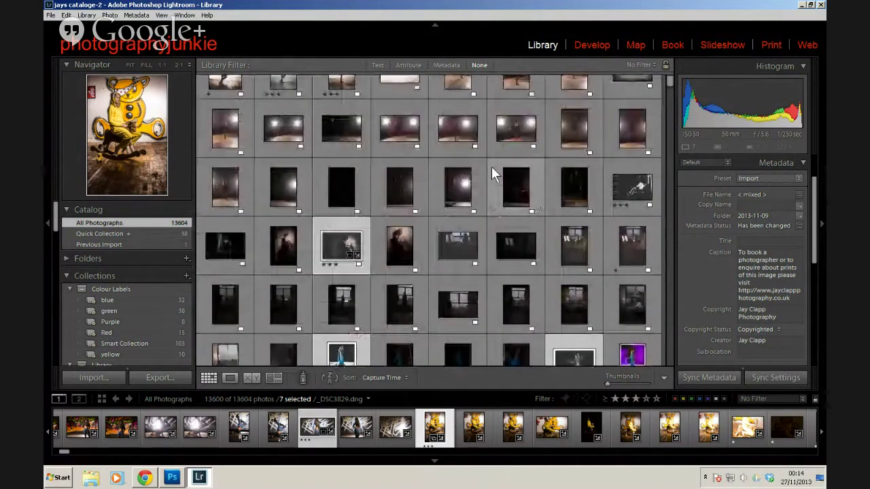
scroll(407, 185, up, 10)
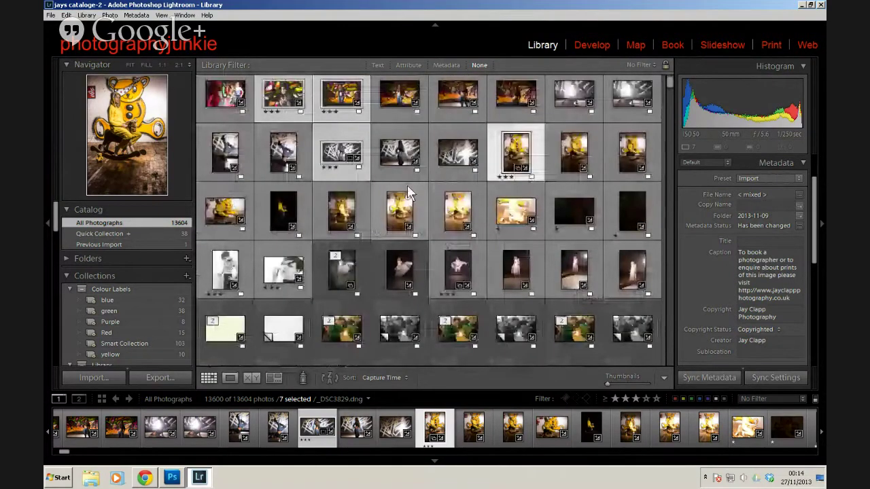
scroll(408, 188, down, 10)
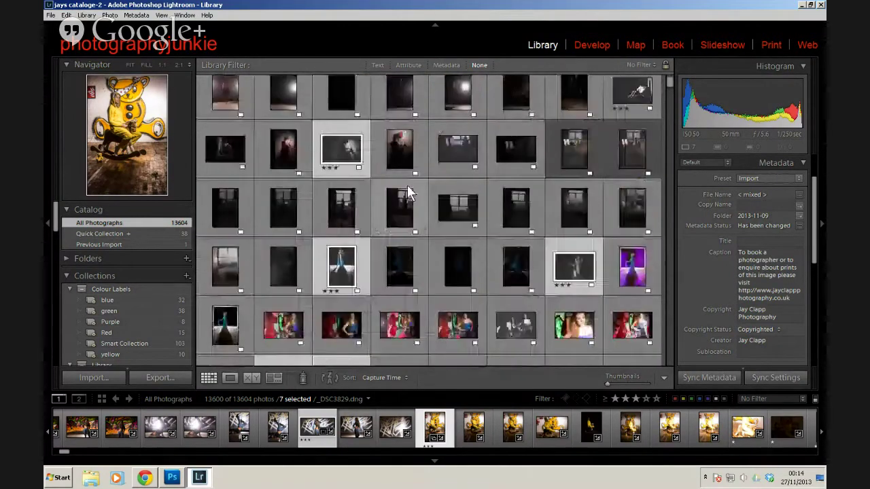
scroll(410, 194, up, 2)
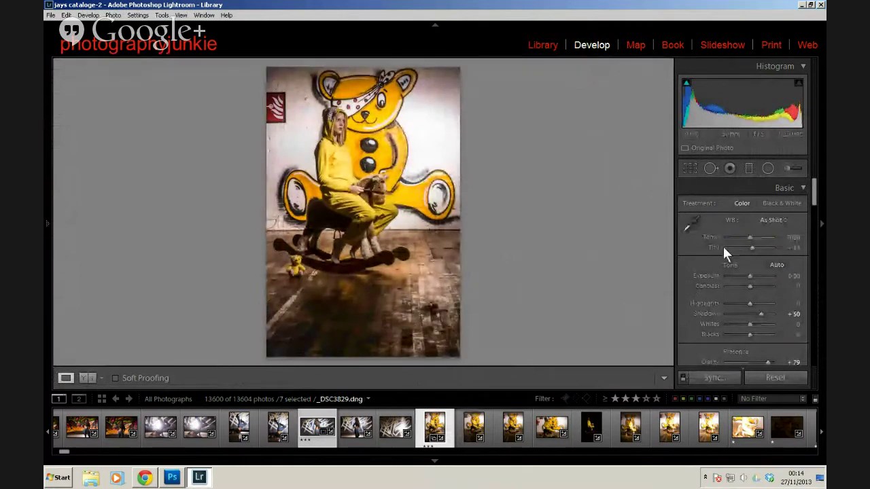
Scroll the Develop right panel, then switch to the Map module
drag(816, 198, 815, 350)
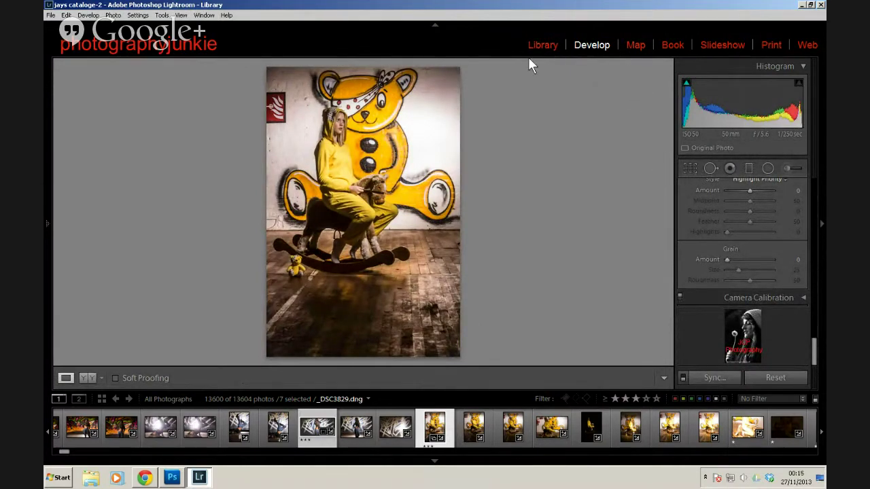
click(636, 47)
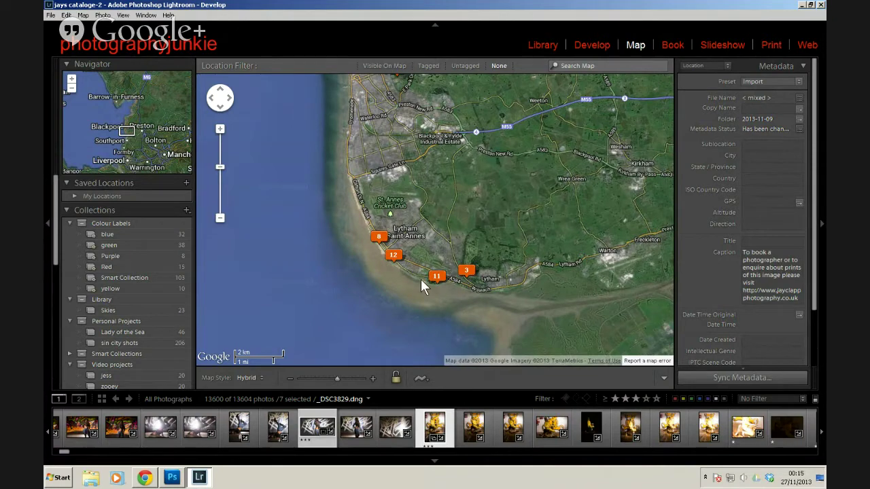
Select only _DSC3828.dng and search the map for 'chorely england' to centre on Chorley
click(473, 427)
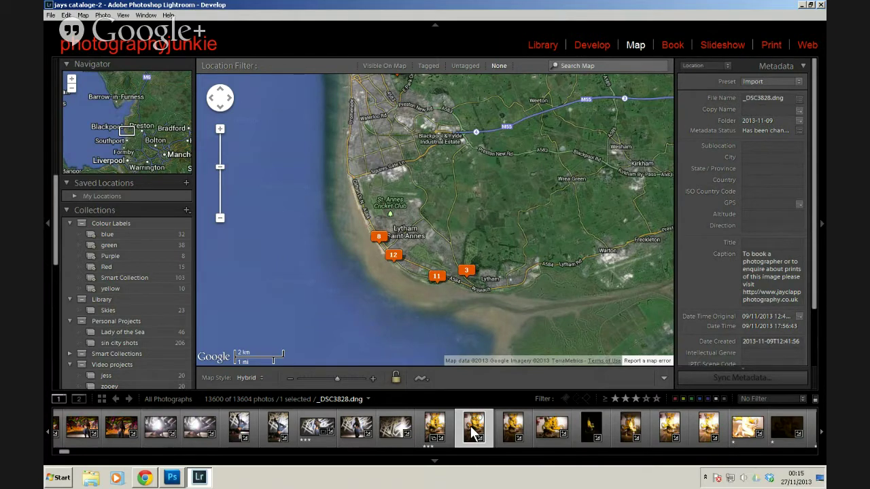
click(608, 65)
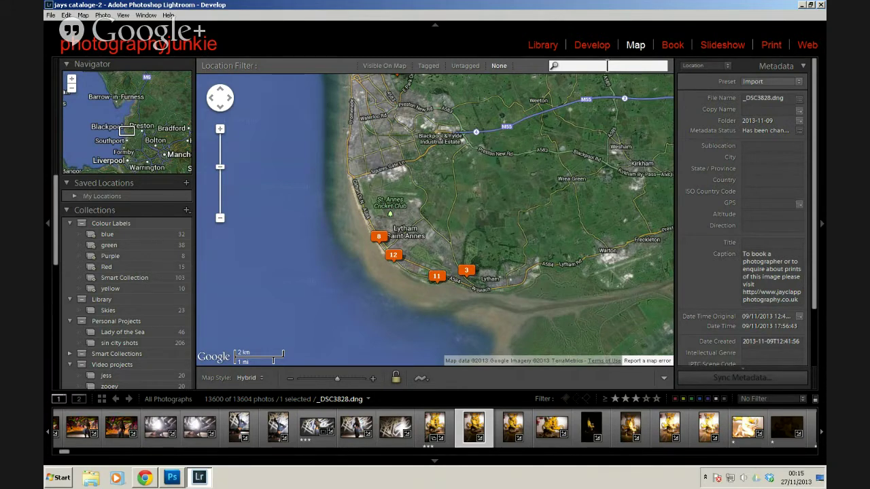
text(cho)
text(rely england)
key(Return)
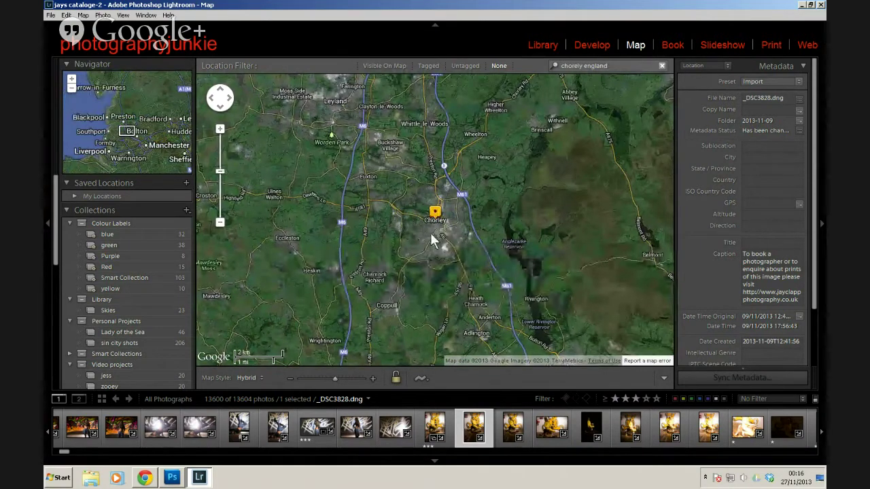
Zoom the map into Chorley around Anderton St and select five consecutive filmstrip photos
mouse_move(435, 237)
mouse_down()
mouse_move(394, 249)
mouse_move(403, 223)
mouse_up()
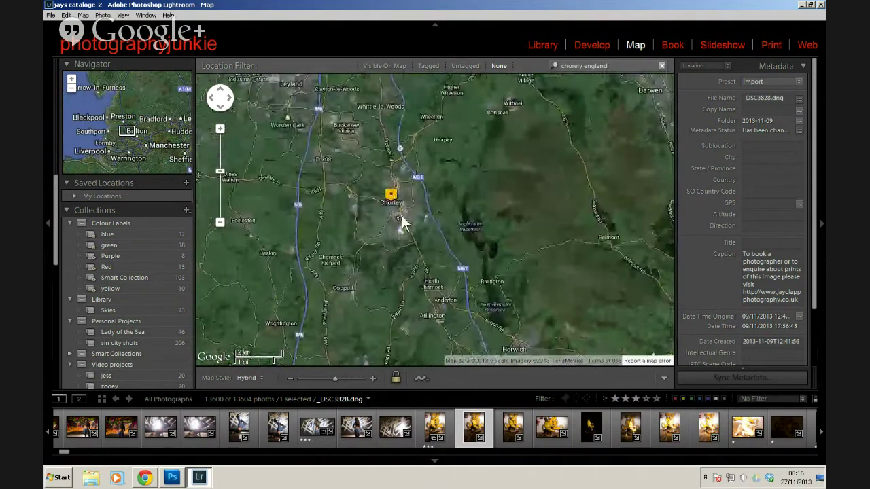
scroll(401, 231, up, 1)
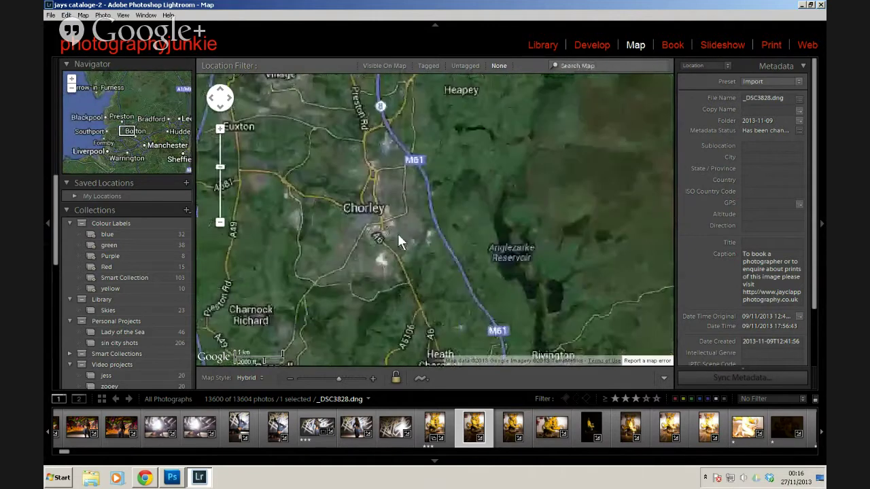
scroll(374, 224, up, 1)
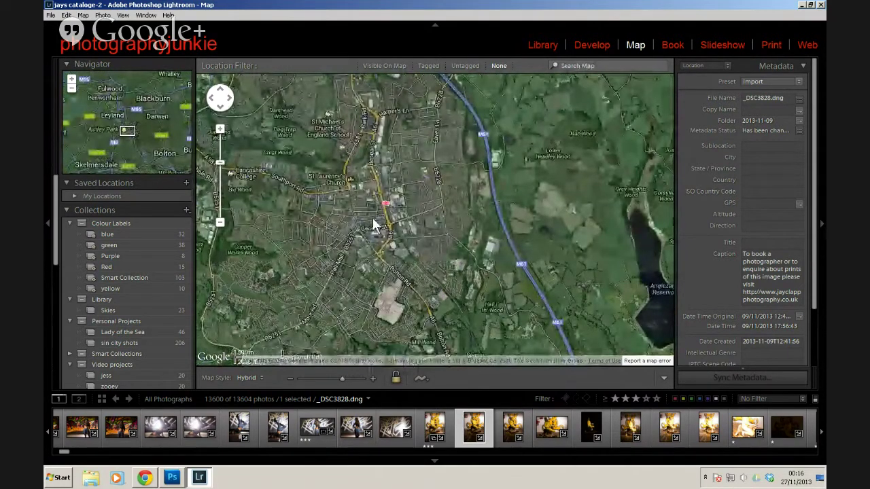
scroll(374, 225, up, 1)
scroll(374, 225, up, 3)
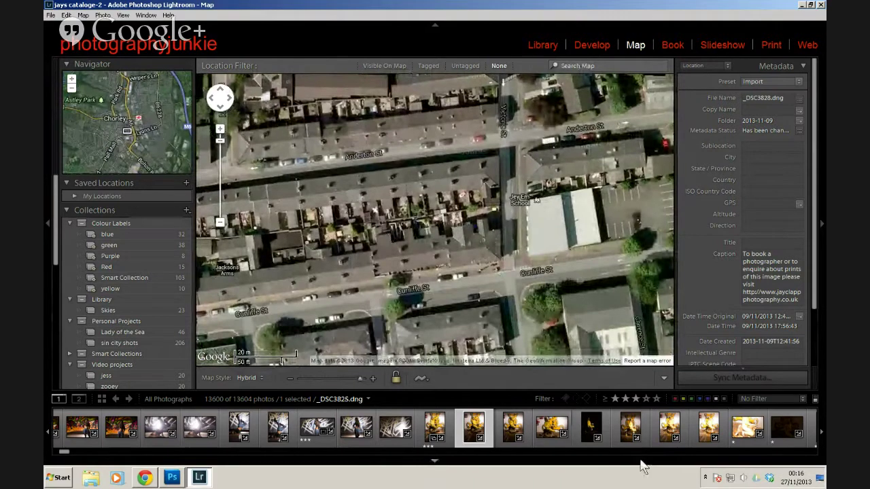
click(239, 431)
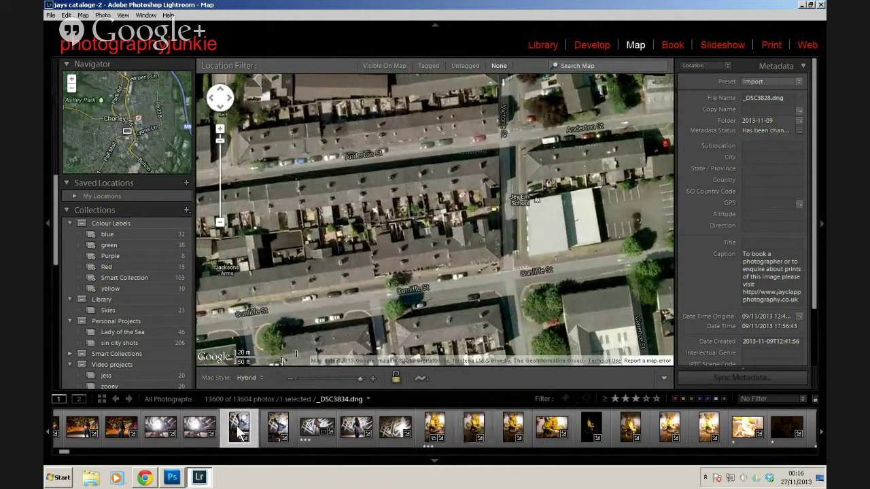
shift+click(398, 432)
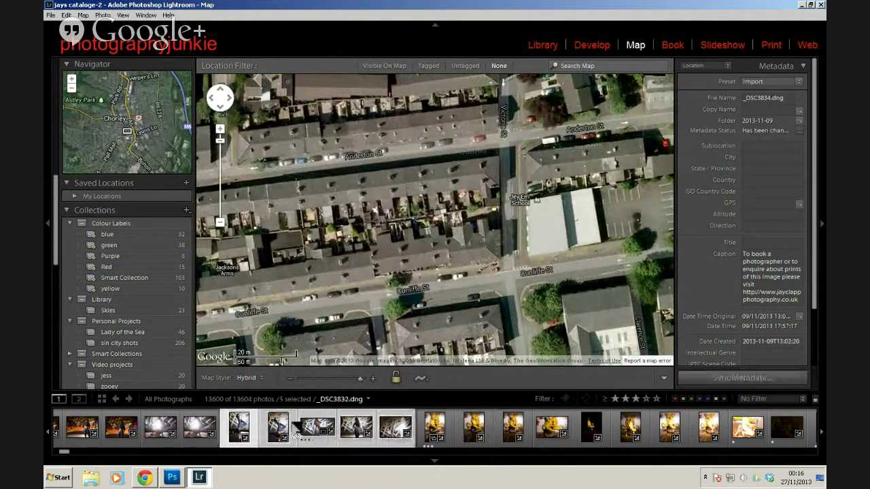
Drop the five selected photos beside Anderton St in Chorley, then zoom the map out
drag(303, 379, 369, 182)
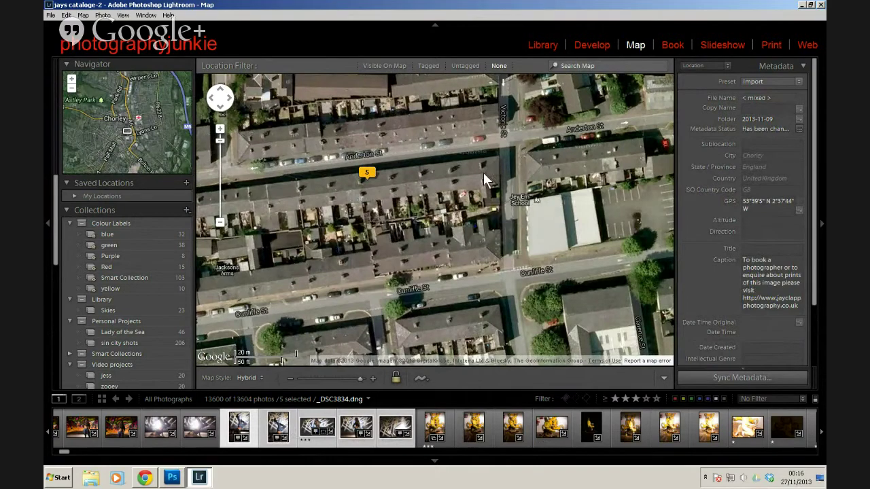
scroll(480, 177, down, 2)
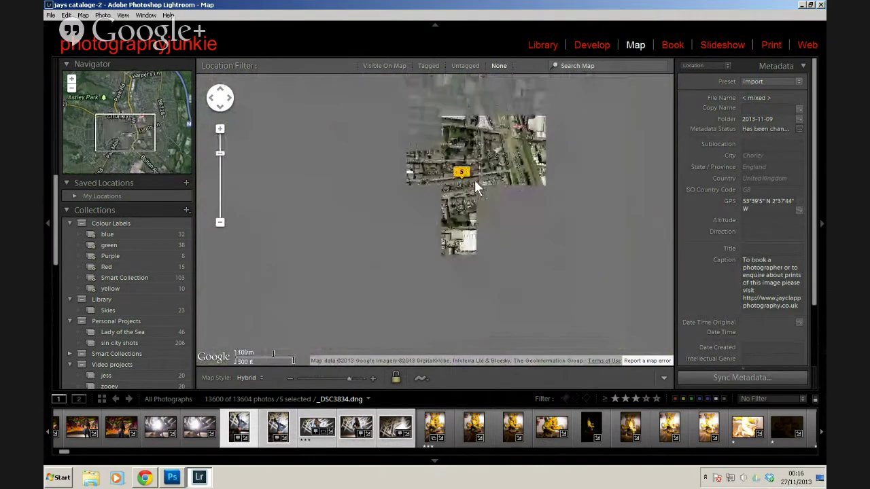
scroll(474, 180, down, 3)
scroll(476, 184, down, 2)
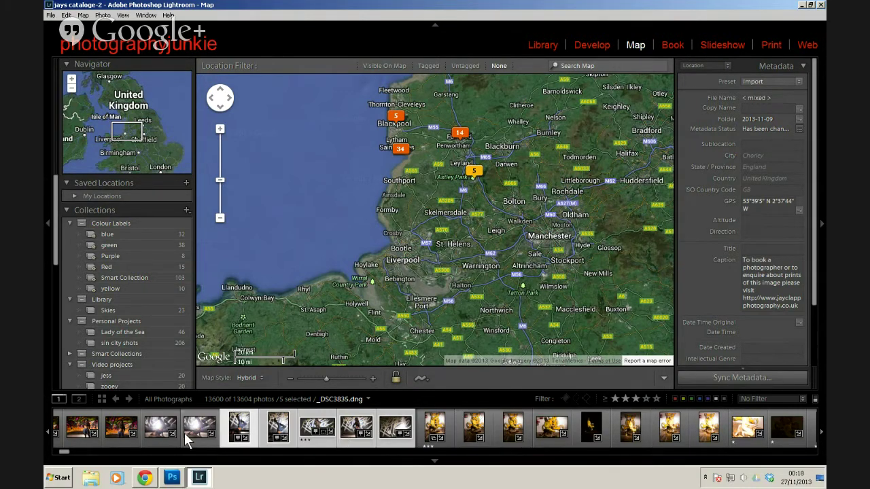
Geotag a single photo near Wigan, then extend the selection to seven photos
click(155, 429)
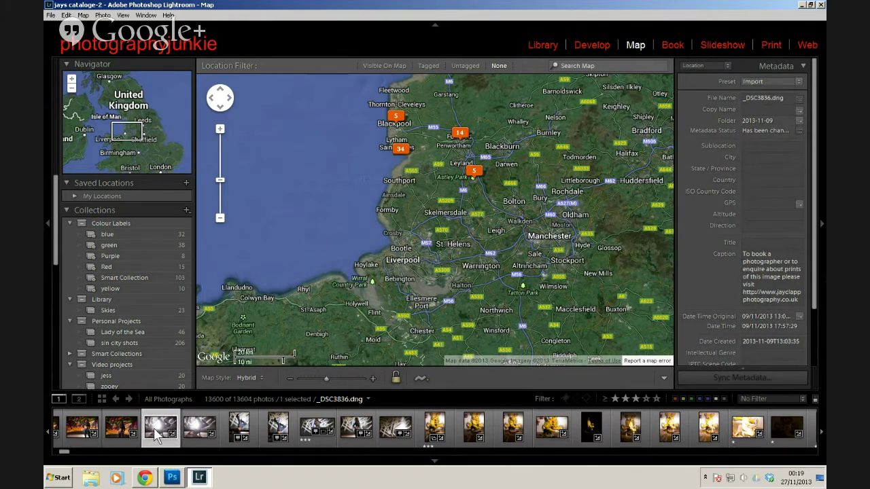
mouse_move(160, 433)
mouse_down()
mouse_move(524, 165)
mouse_move(499, 184)
mouse_move(479, 178)
mouse_move(476, 203)
mouse_up()
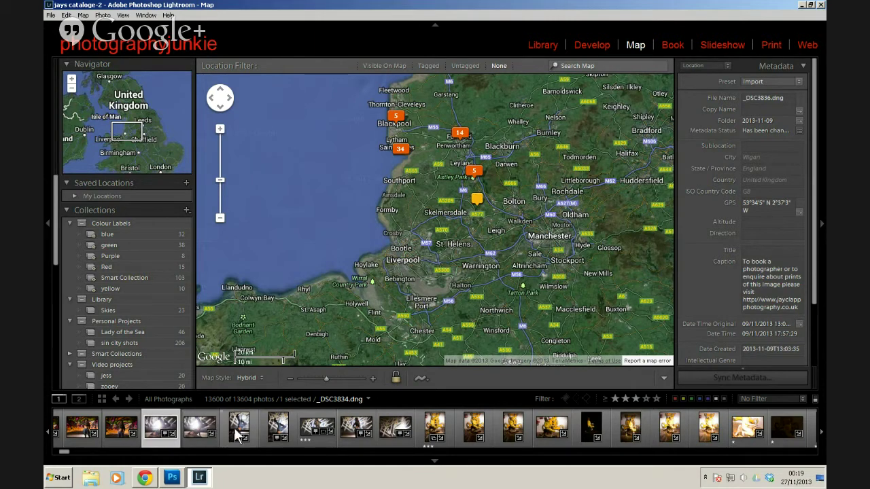
shift+click(395, 430)
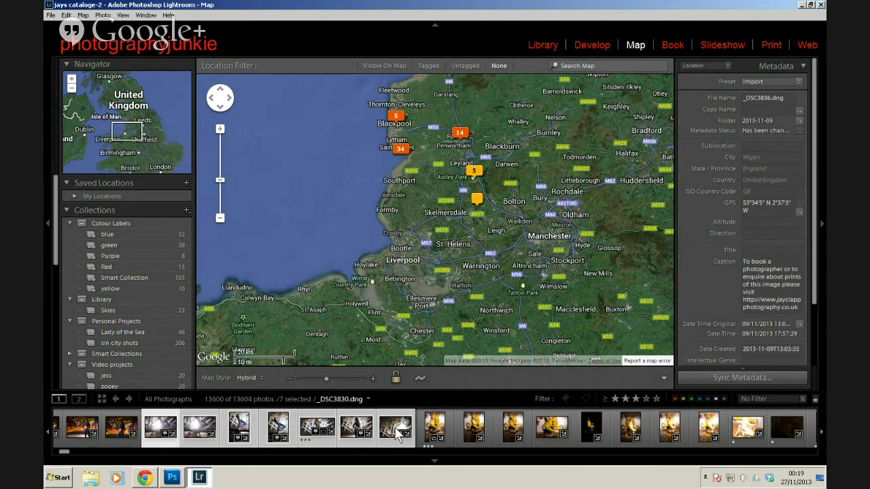
Sync the Wigan GPS location metadata to all seven selected photos
click(755, 377)
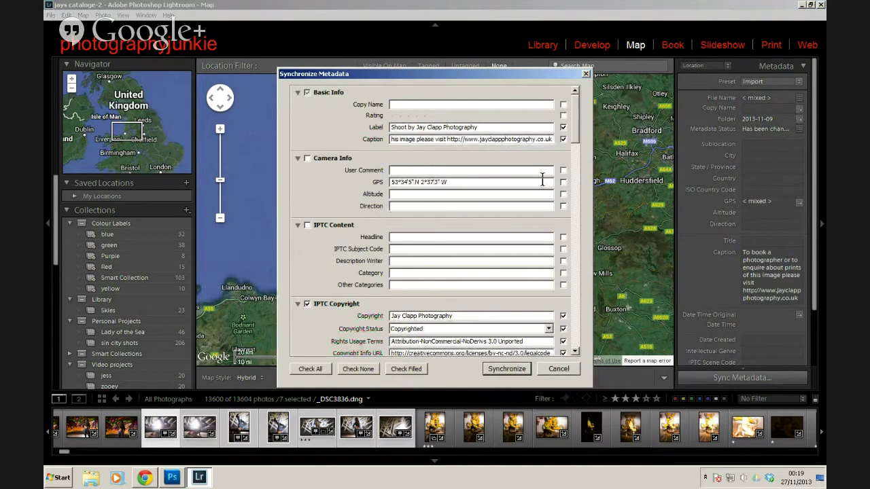
mouse_move(579, 135)
mouse_down()
mouse_move(581, 299)
mouse_move(583, 138)
mouse_up()
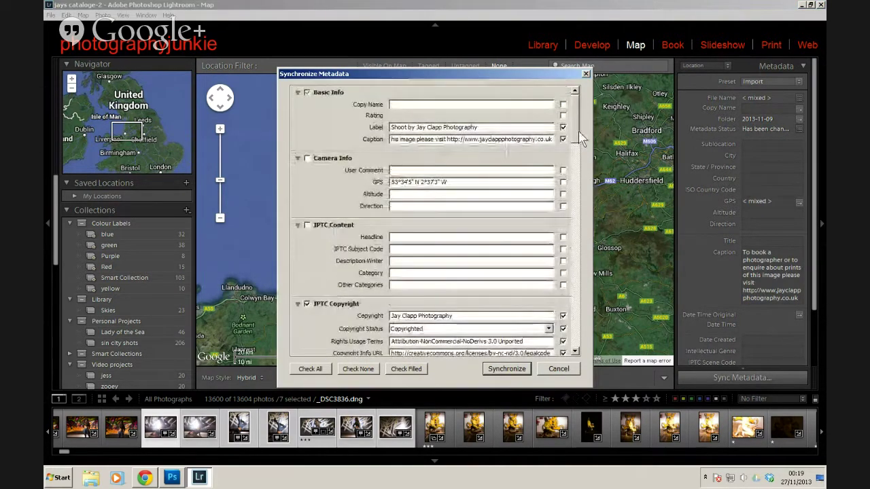
click(563, 182)
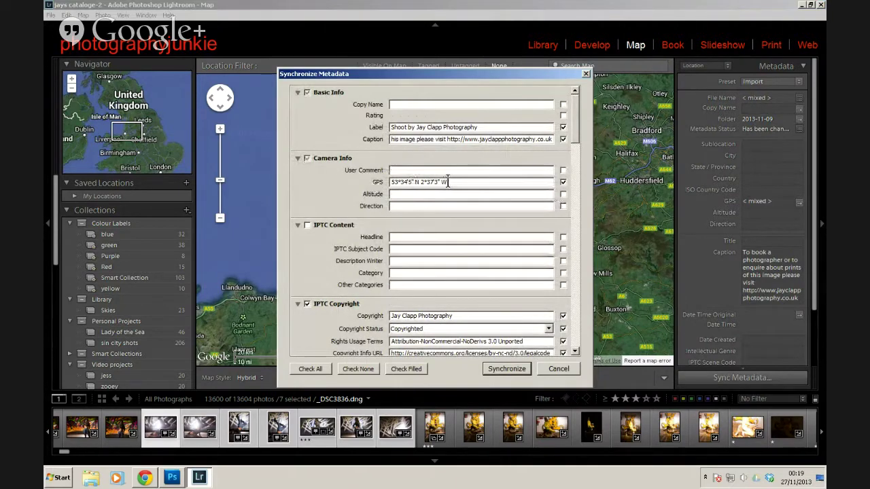
click(506, 370)
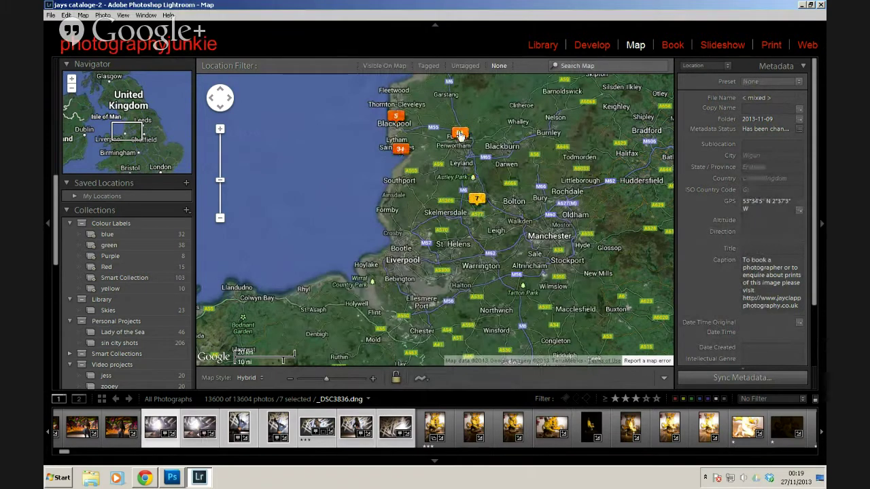
Select the five Blackpool photos, cancel the background information-collecting task, and adjust the Book panels
click(397, 118)
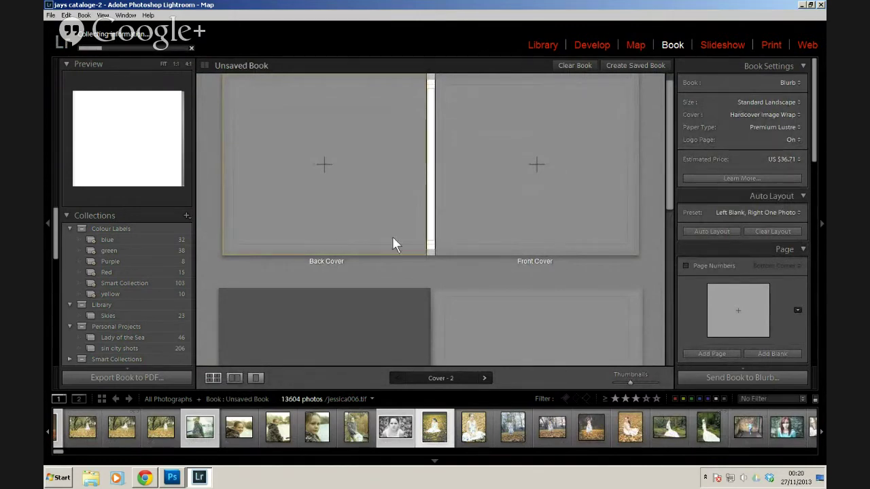
click(191, 48)
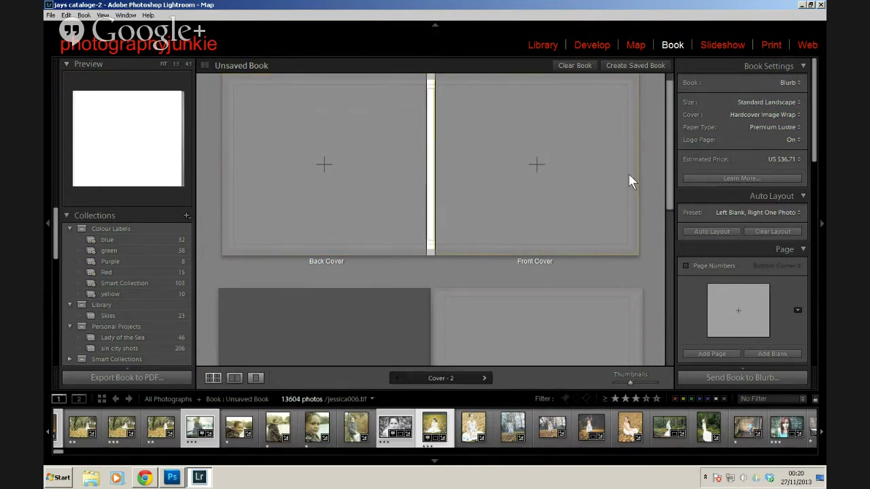
mouse_move(666, 178)
mouse_down()
mouse_move(671, 197)
mouse_move(673, 180)
mouse_up()
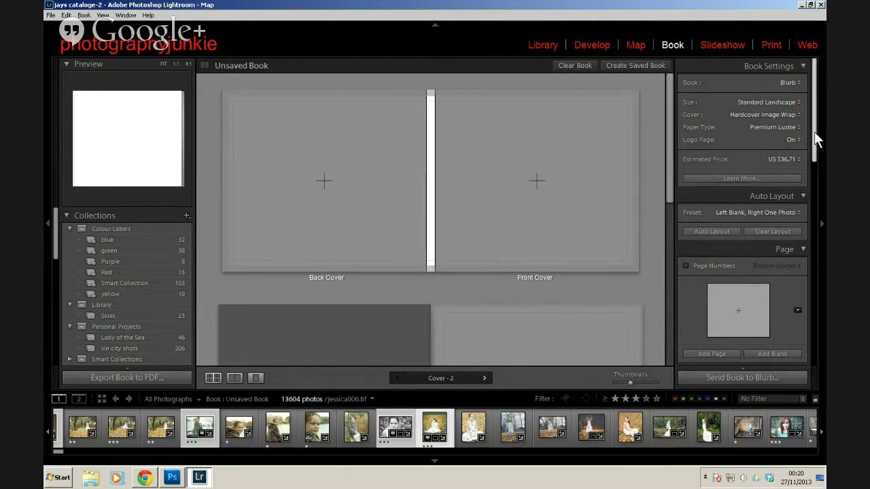
drag(816, 146, 818, 123)
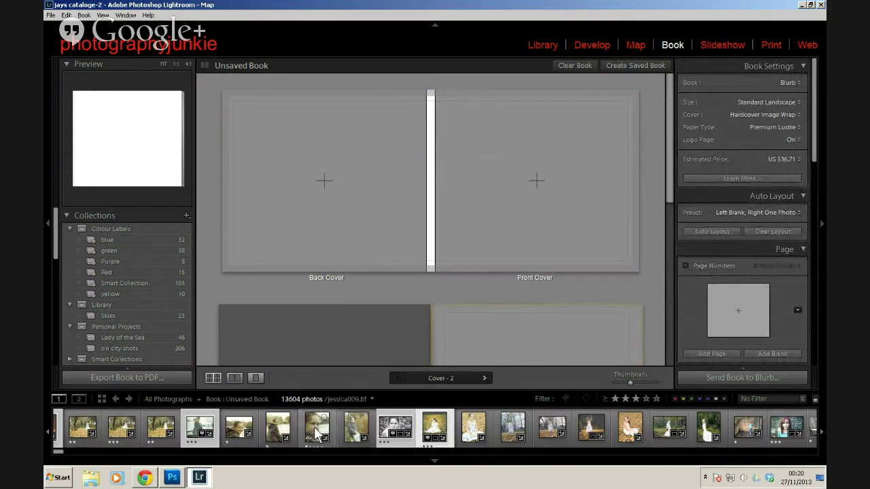
Place the girl's portrait on the book cover, test its zoom, and scroll to the cover spread
drag(317, 436, 304, 156)
mouse_move(295, 83)
mouse_down()
mouse_move(310, 82)
mouse_move(279, 82)
mouse_move(297, 82)
mouse_up()
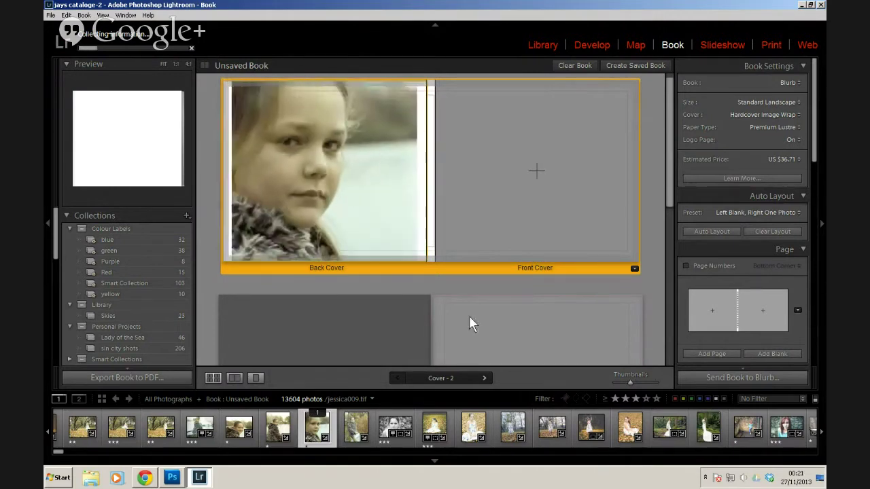
drag(672, 196, 678, 243)
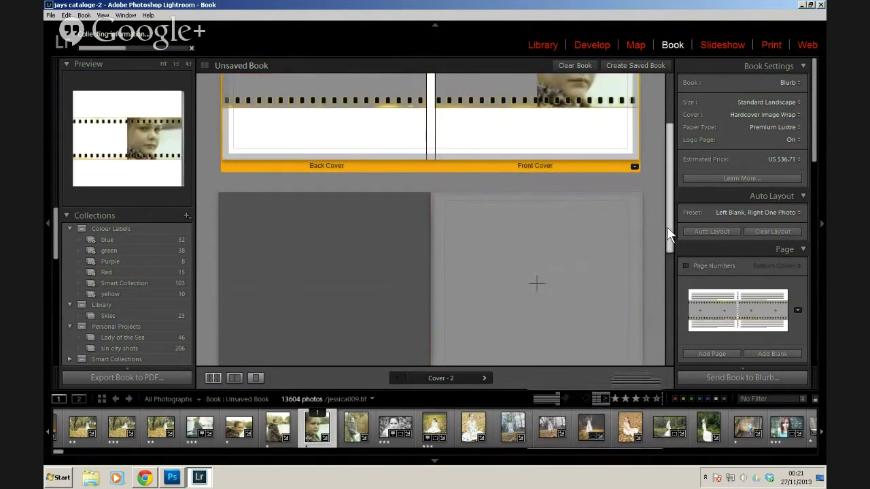
scroll(671, 231, up, 3)
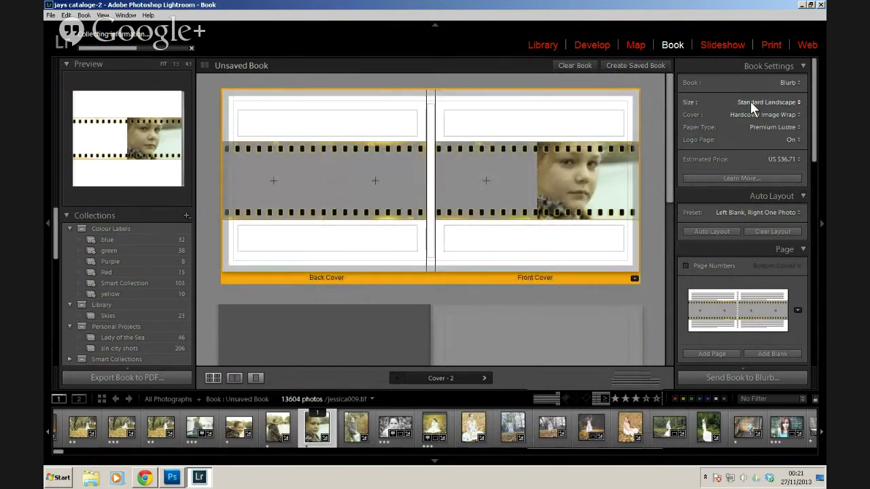
Switch the book output from Blurb to PDF and review the JPEG 100, sRGB, 300 ppi settings
click(788, 83)
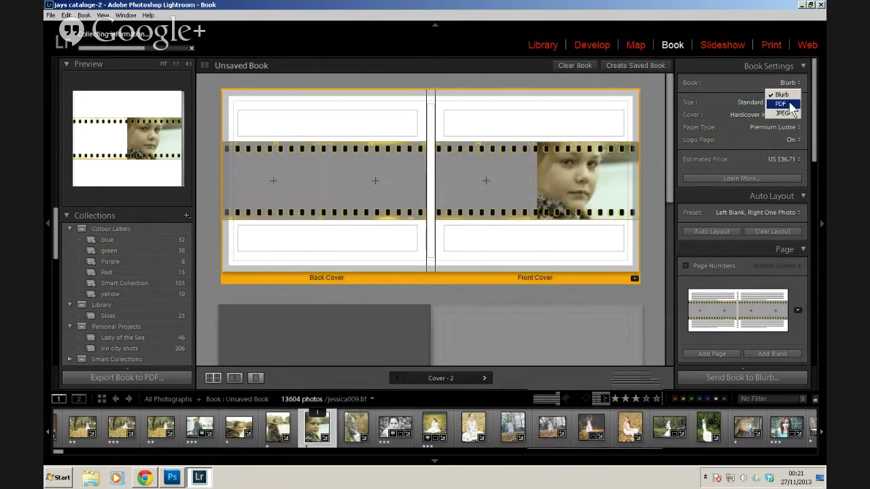
click(782, 104)
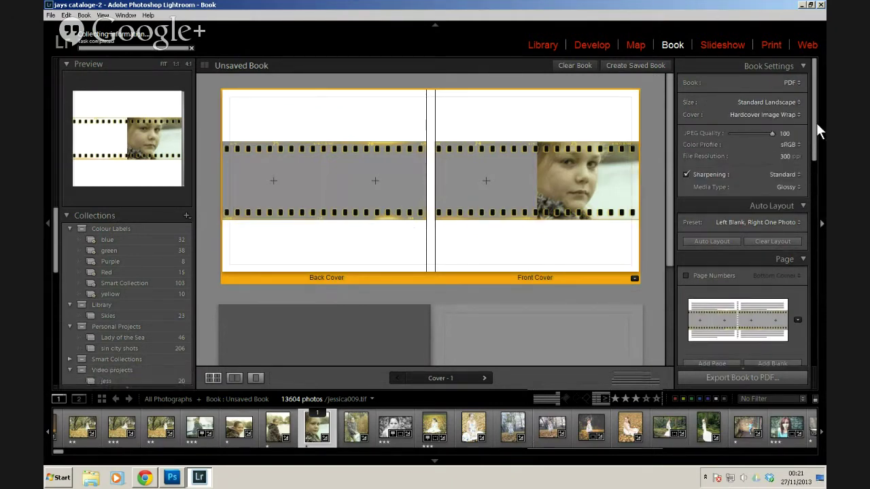
mouse_move(812, 125)
mouse_down()
mouse_move(813, 156)
mouse_move(815, 128)
mouse_up()
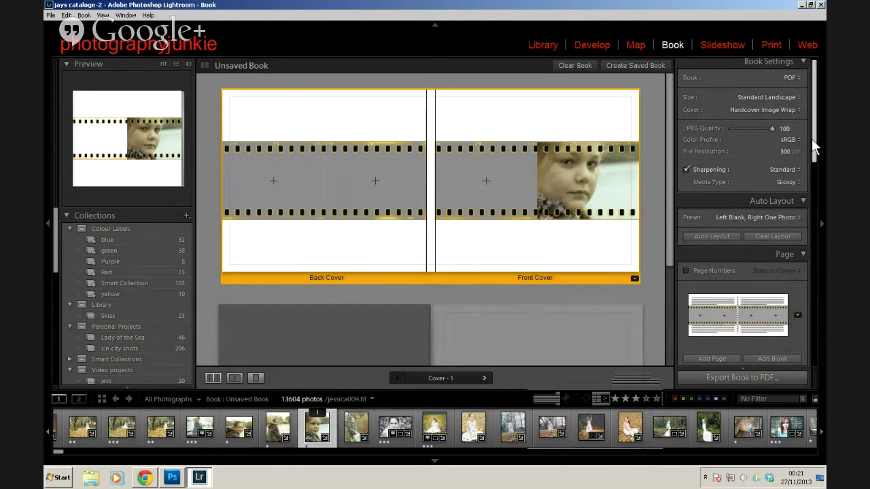
drag(811, 139, 816, 219)
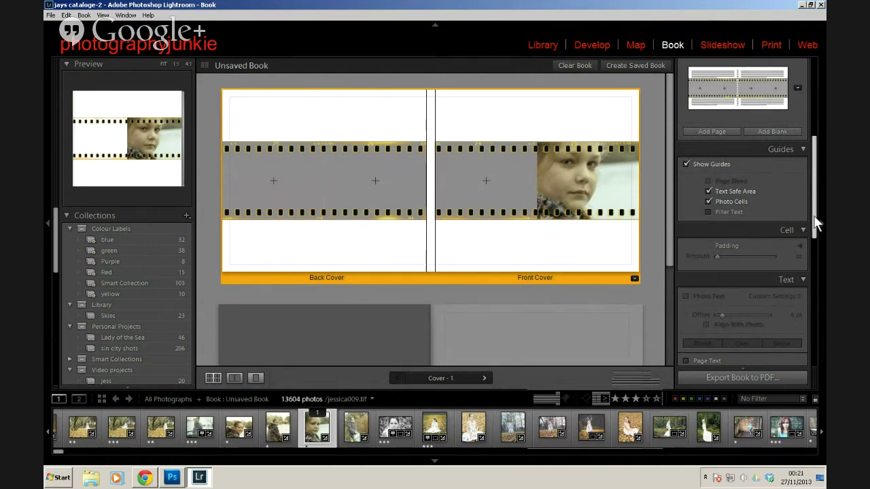
drag(815, 217, 816, 233)
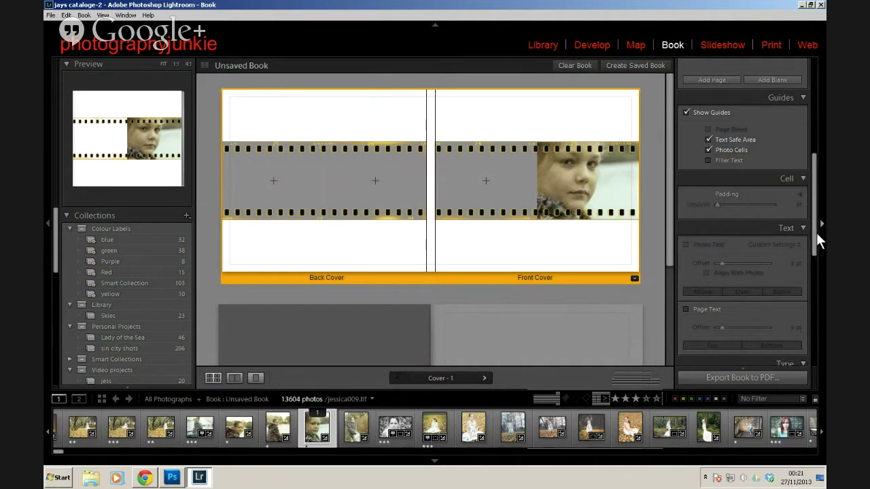
click(822, 225)
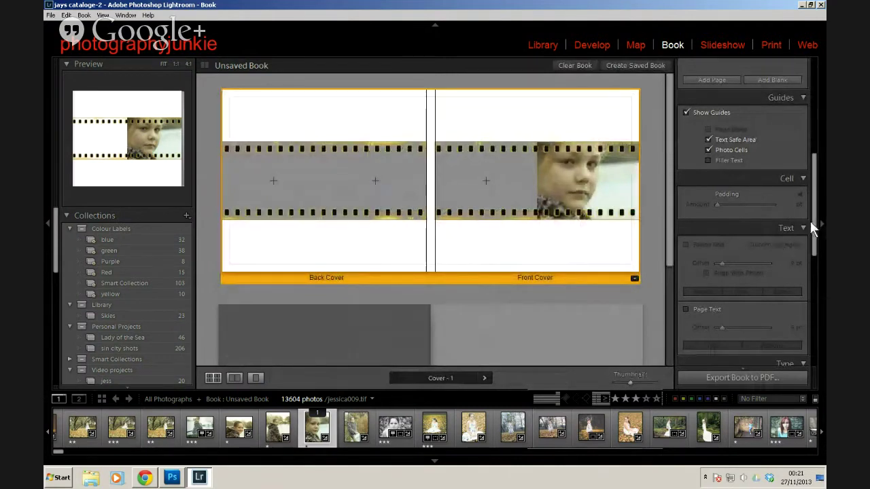
scroll(816, 227, up, 1)
scroll(806, 171, up, 5)
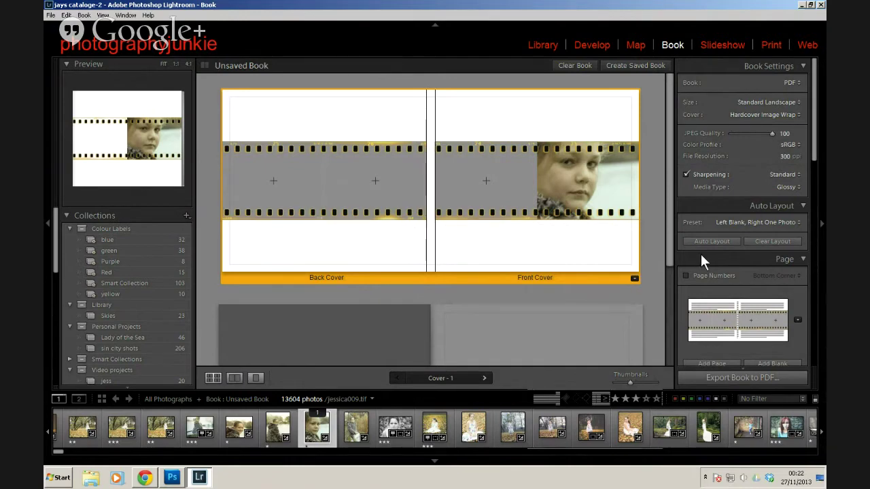
Try the multi-strip film and photo-grid cover layouts, keeping the book output as PDF
click(716, 299)
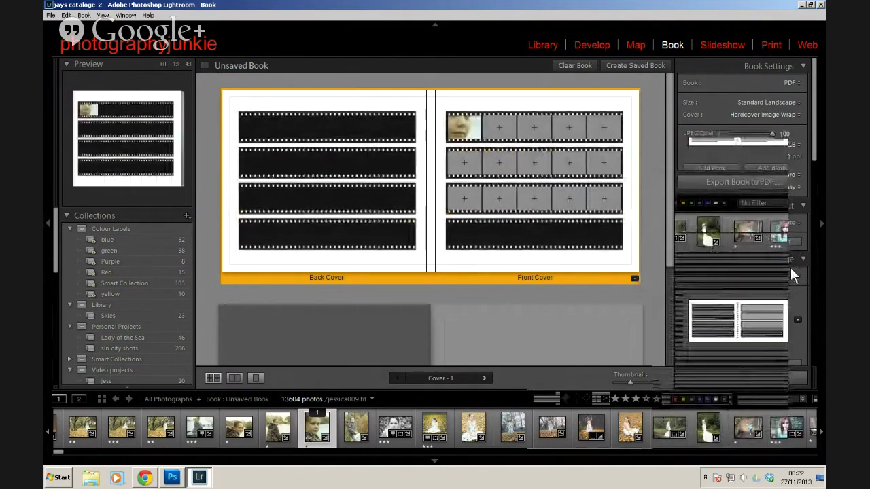
click(694, 272)
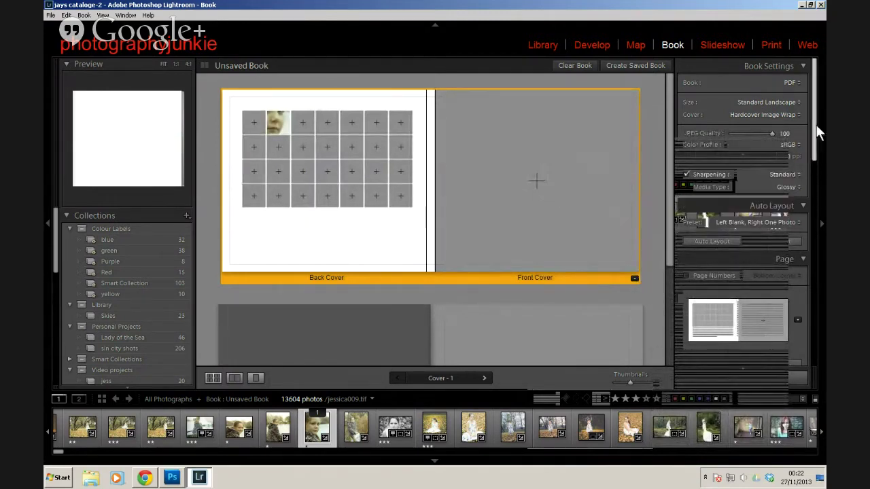
click(791, 83)
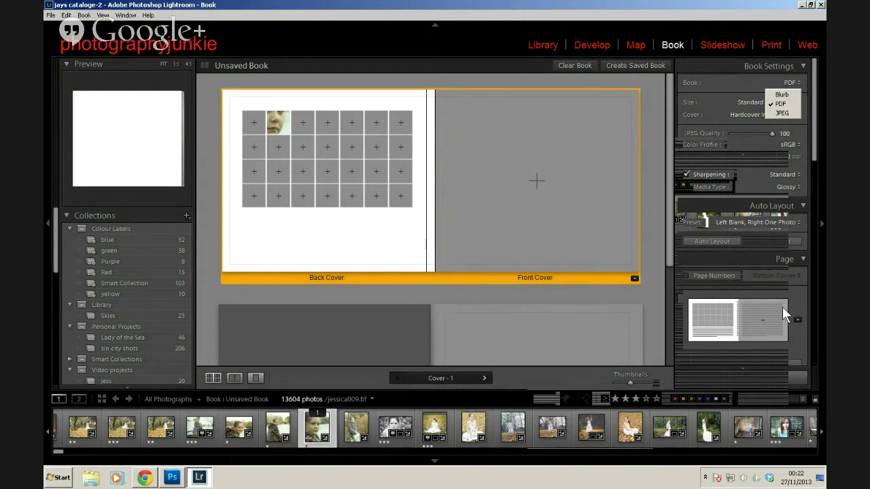
click(725, 43)
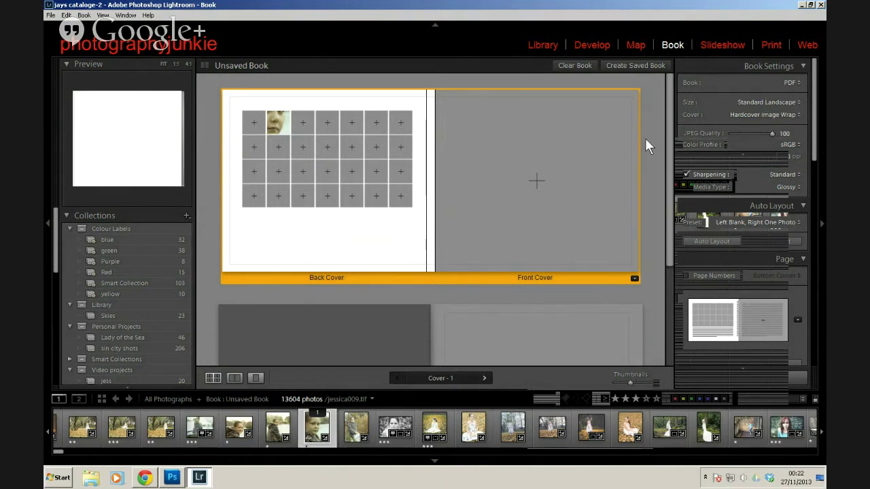
Switch to the Slideshow module and select five filmstrip photos for the show
click(721, 44)
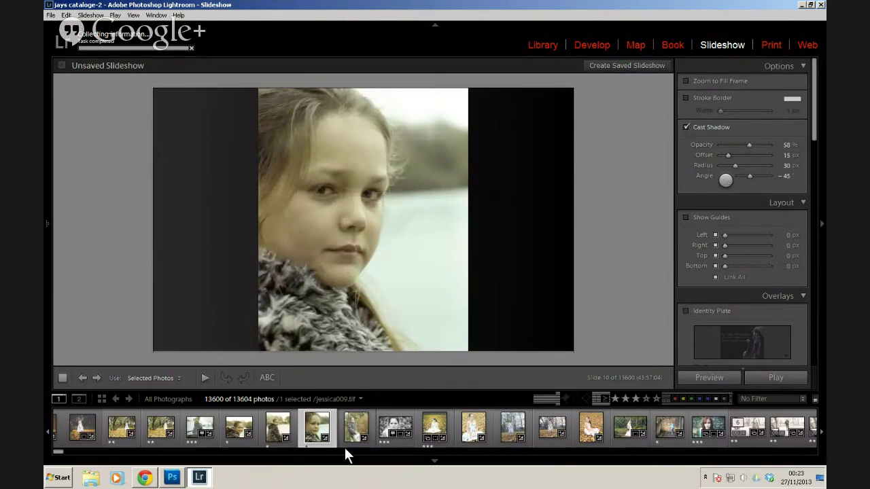
shift+click(157, 429)
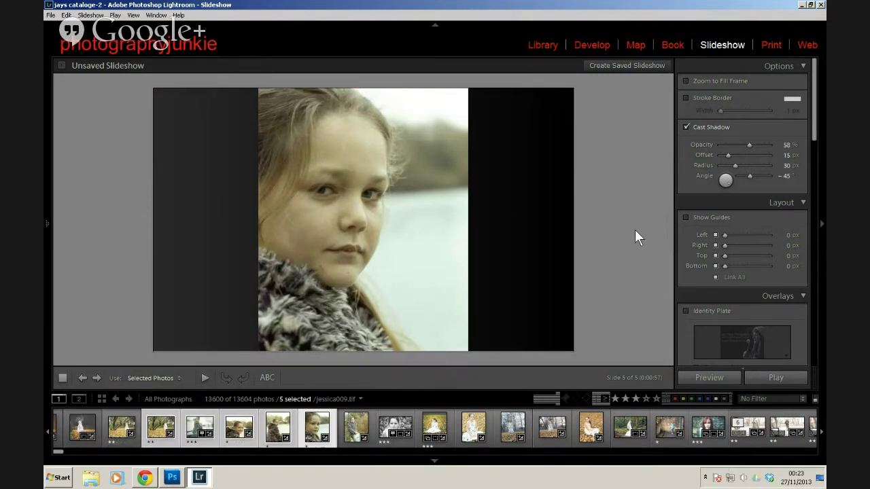
scroll(813, 111, down, 1)
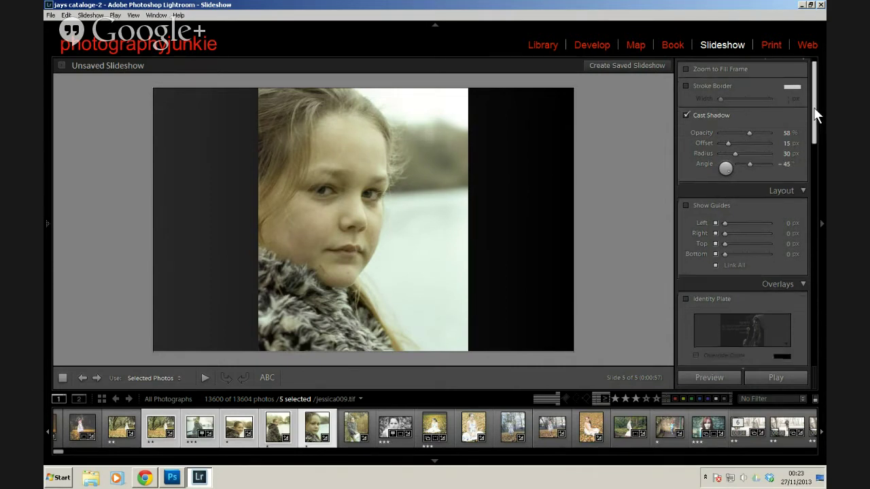
drag(813, 109, 815, 190)
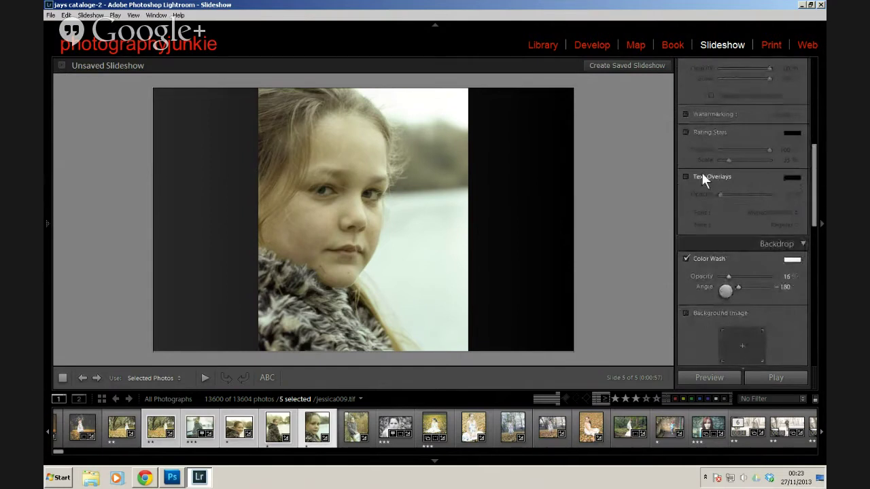
Try the new watermark preset on the slides, then turn watermarking off again
click(686, 115)
click(789, 114)
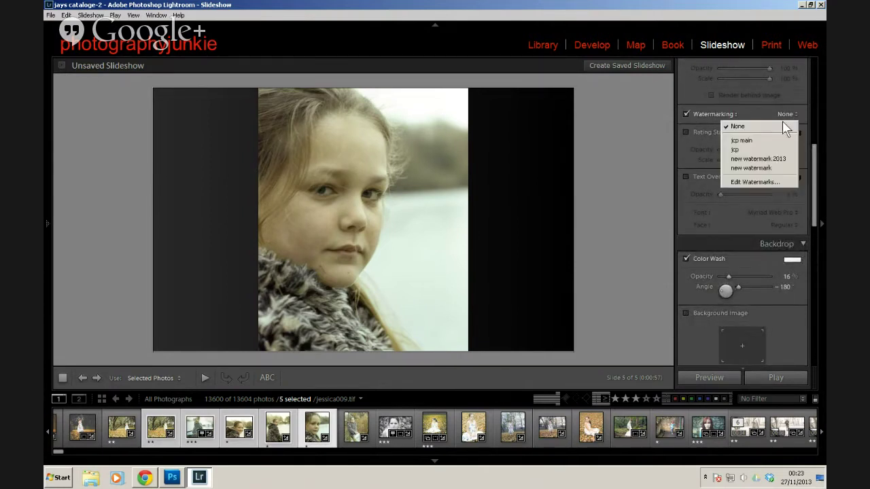
click(755, 159)
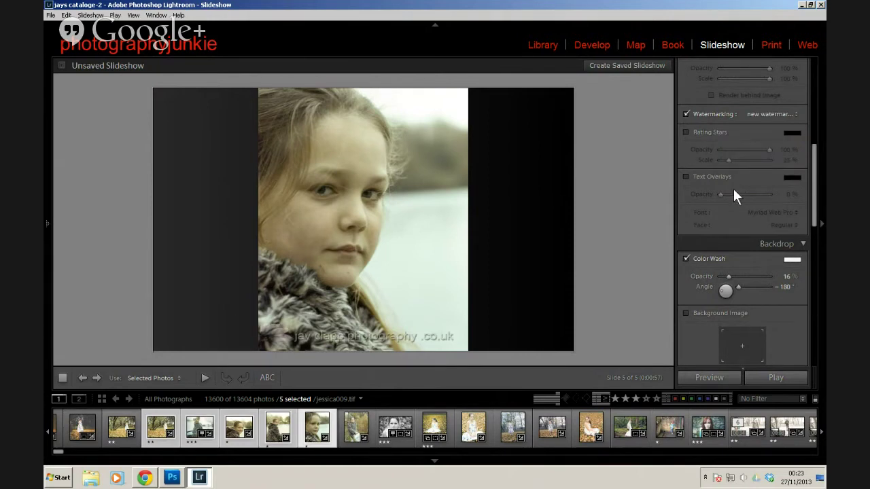
click(685, 115)
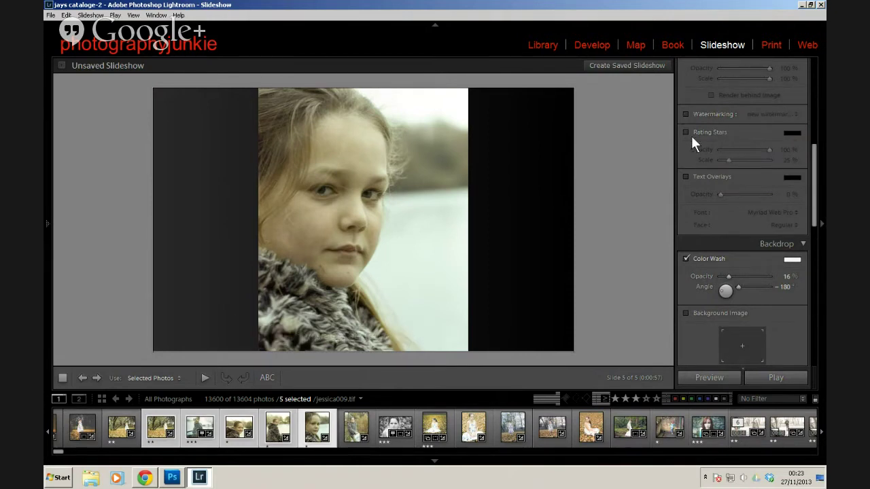
Enlarge the slide preview and toggle text overlays on and back off
click(821, 224)
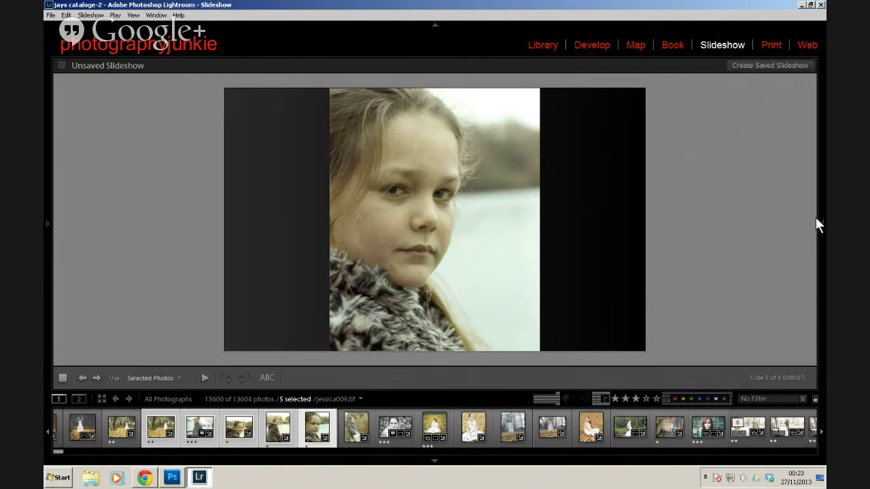
click(687, 177)
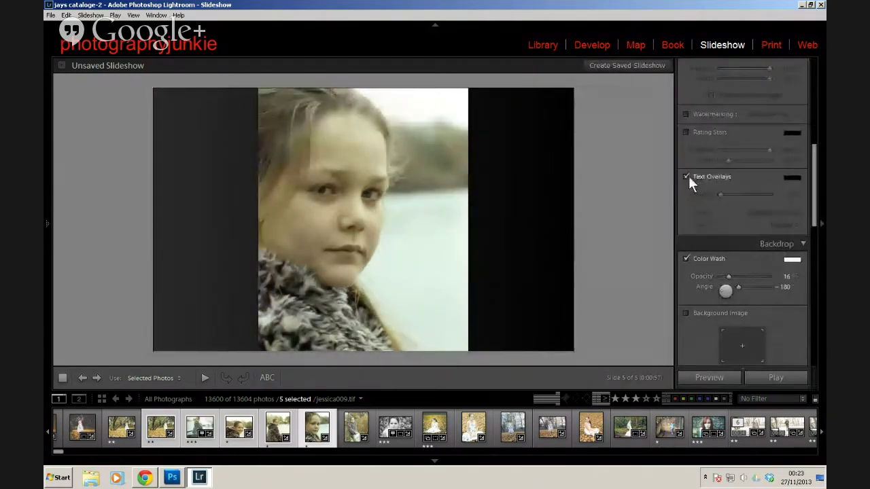
click(687, 176)
Raise the backdrop colour wash opacity to 53 and change its colour to crimson
drag(816, 220, 816, 235)
mouse_move(728, 230)
mouse_down()
mouse_move(757, 230)
mouse_move(745, 224)
mouse_up()
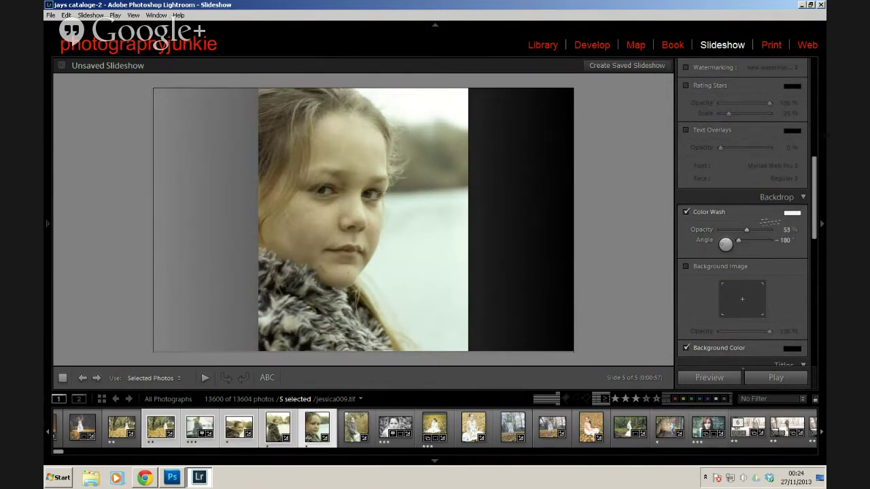
click(751, 238)
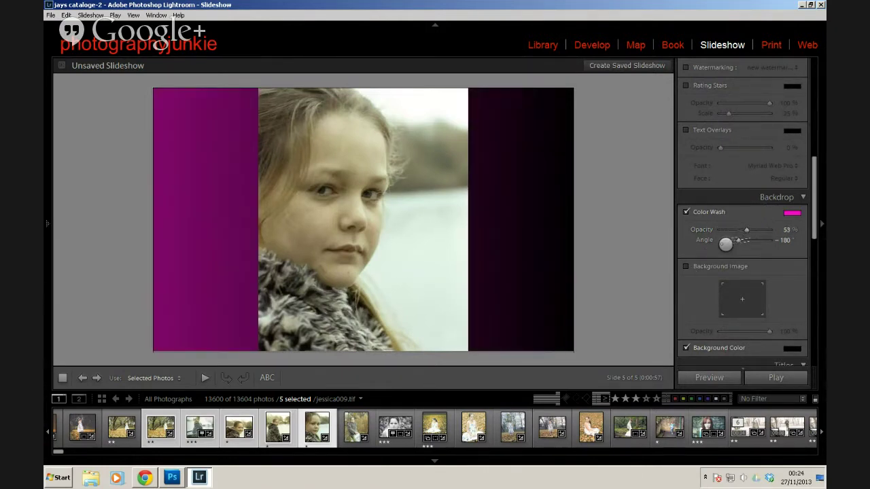
click(752, 231)
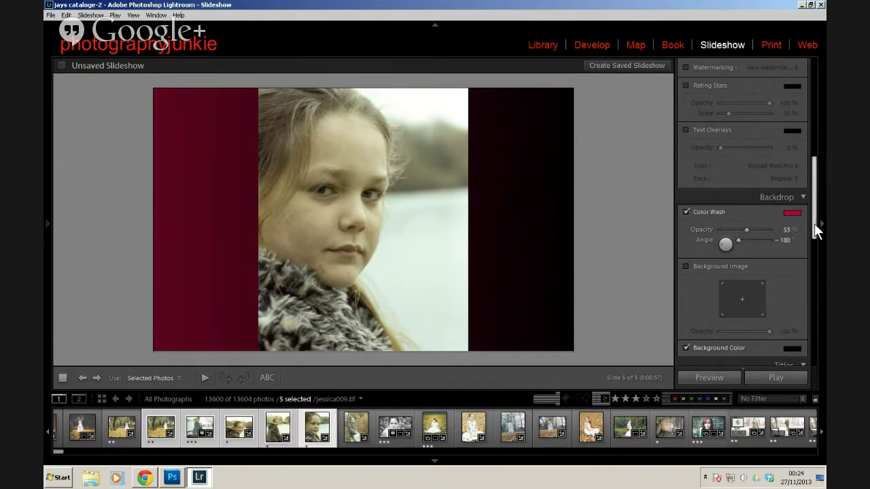
drag(813, 227, 816, 245)
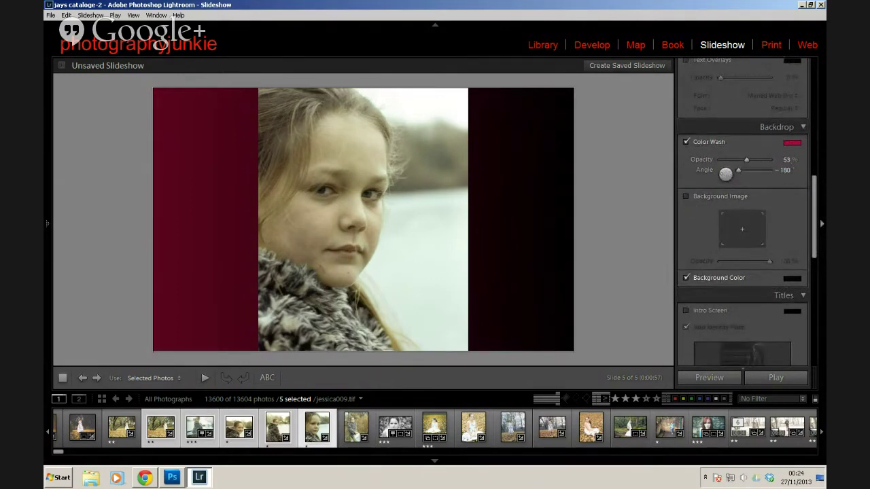
drag(813, 228, 806, 264)
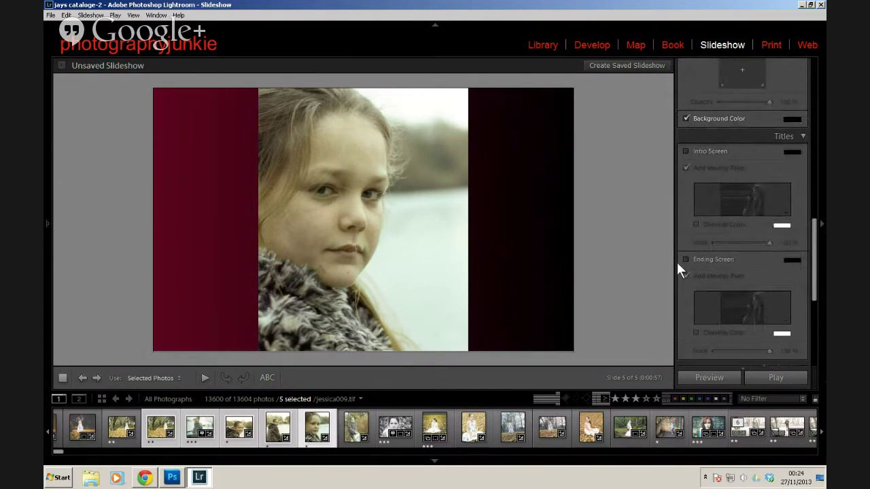
Add an intro screen with the identity plate and preview the slideshow
click(685, 150)
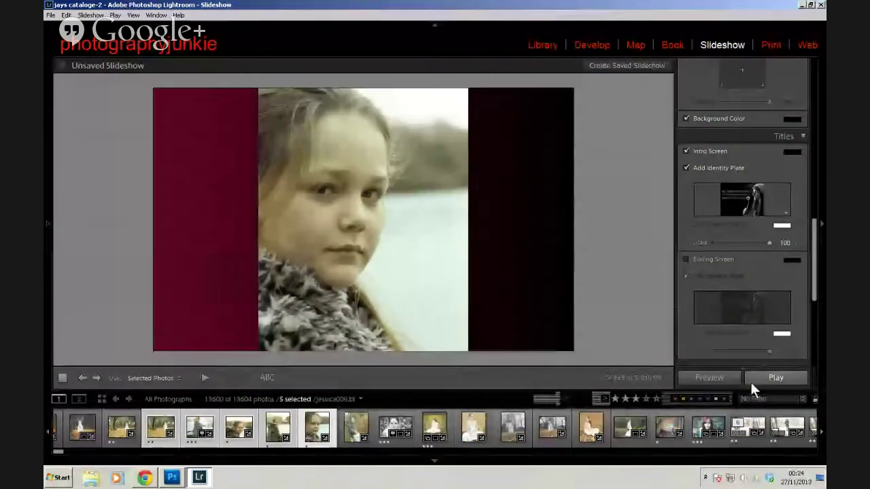
click(713, 378)
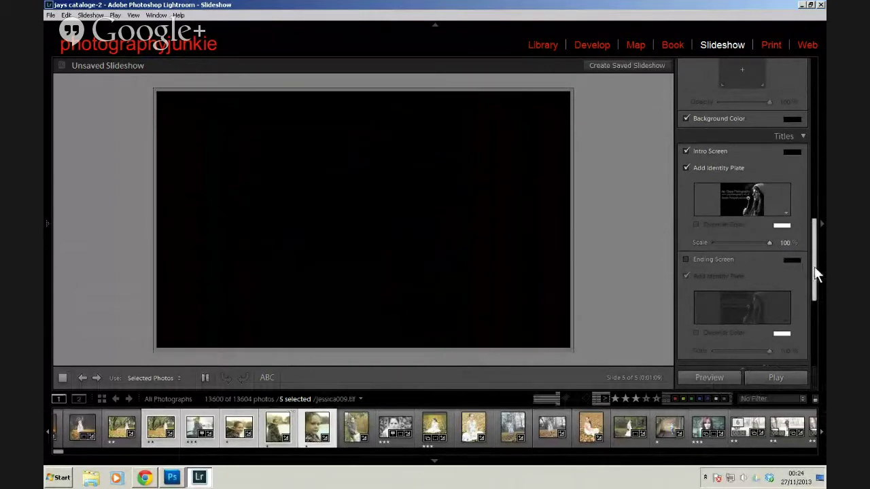
drag(813, 269, 813, 310)
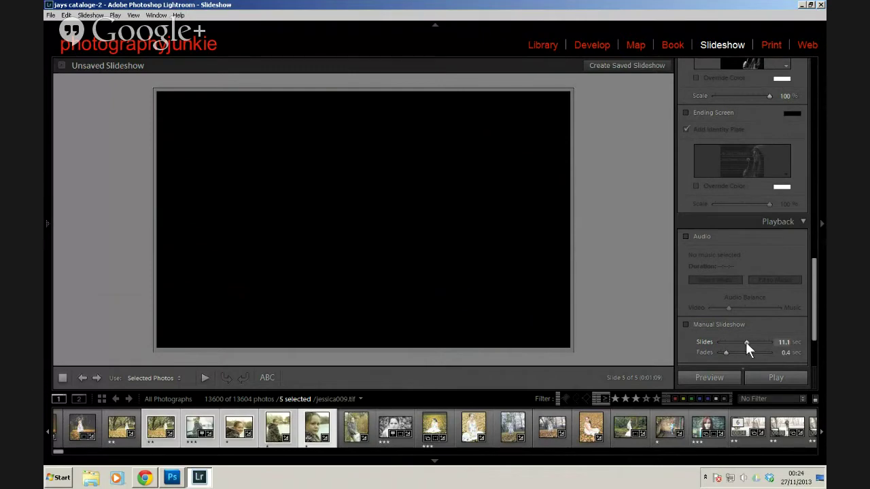
Shorten each slide to 2.7 seconds and preview the show from the third photo
click(168, 435)
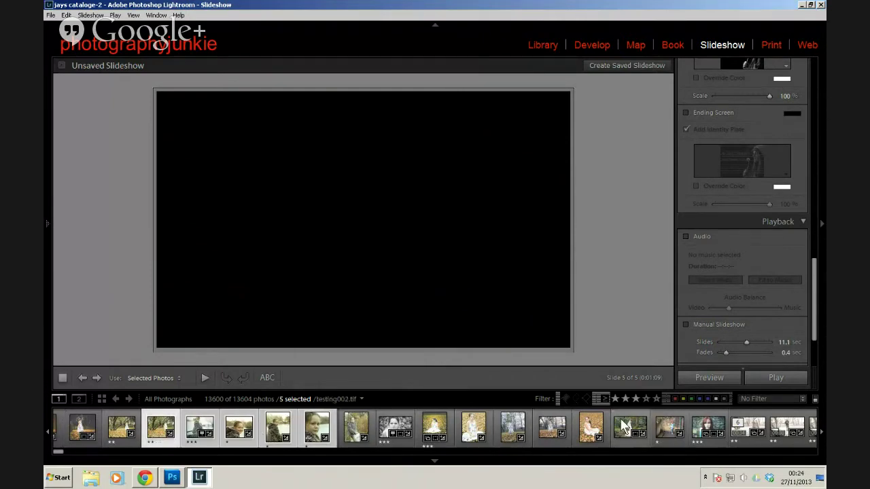
click(709, 378)
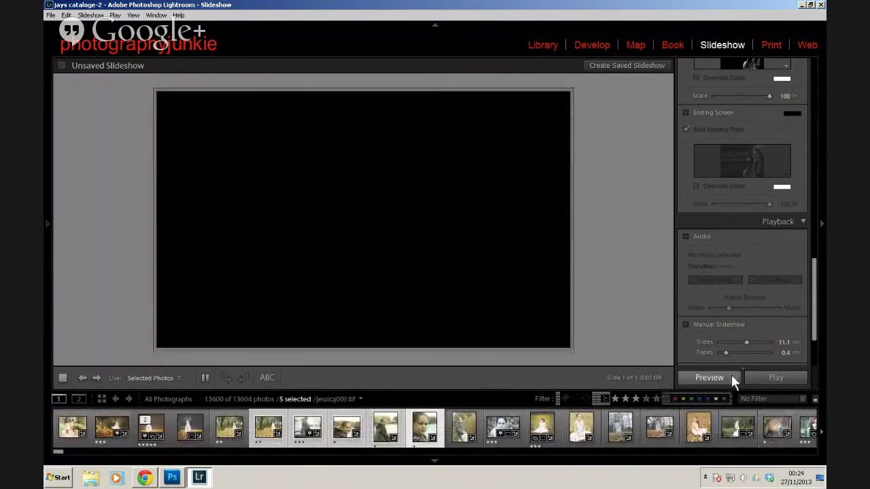
drag(745, 342, 722, 342)
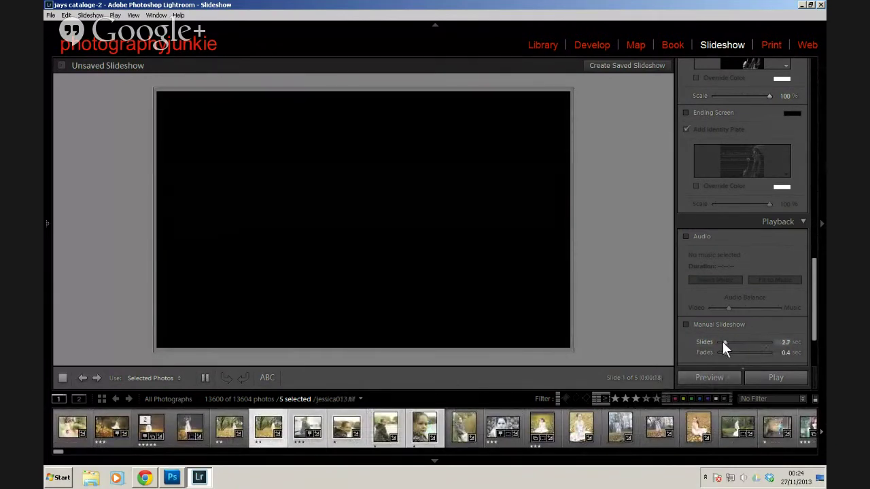
click(706, 378)
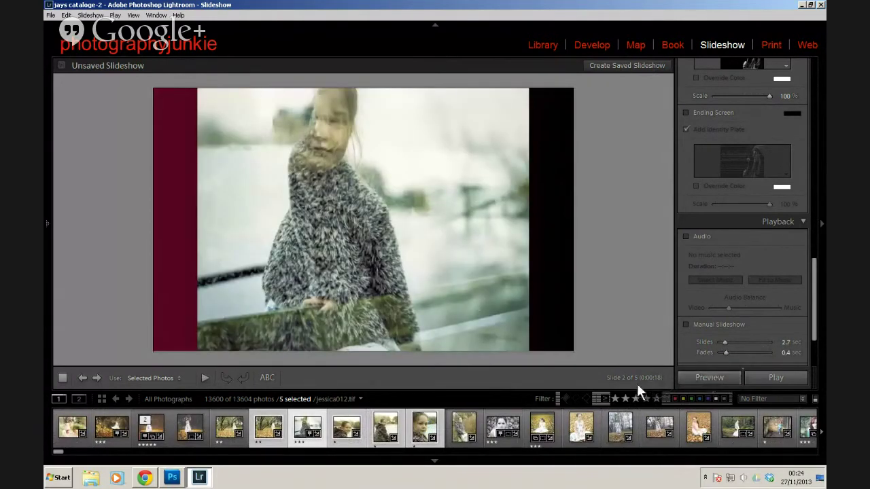
key(space)
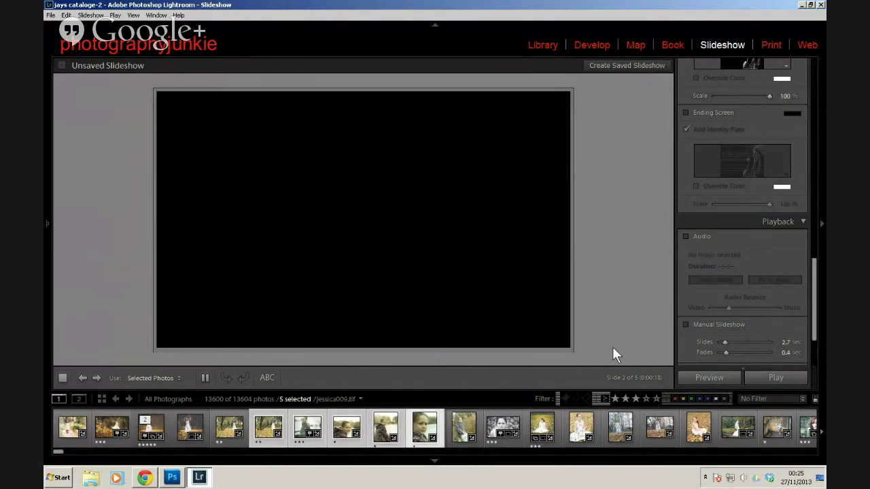
key(space)
Set slide fades to 1.7 seconds and toggle Manual Slideshow on and back off
drag(814, 301, 819, 328)
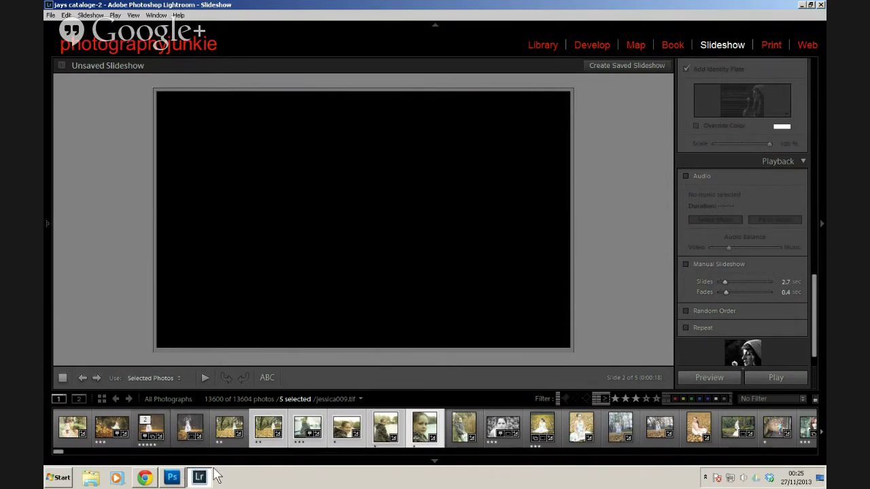
click(170, 480)
scroll(813, 303, up, 1)
scroll(816, 304, down, 1)
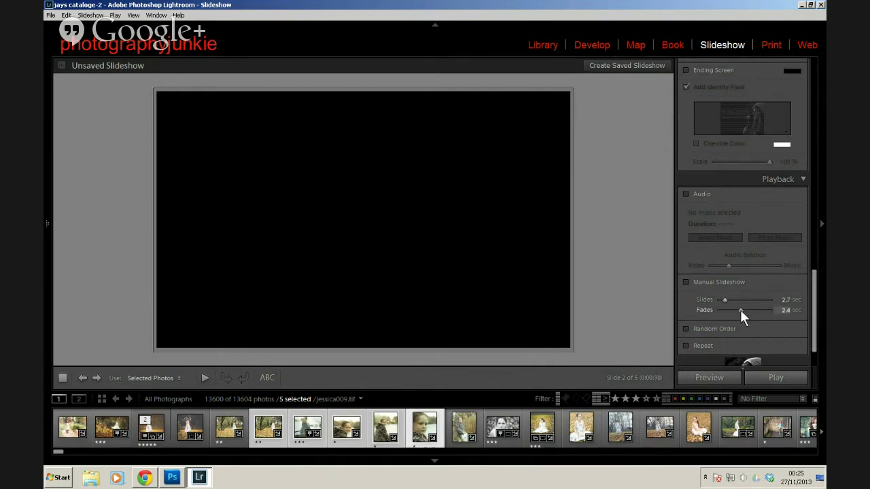
drag(739, 311, 737, 310)
click(686, 282)
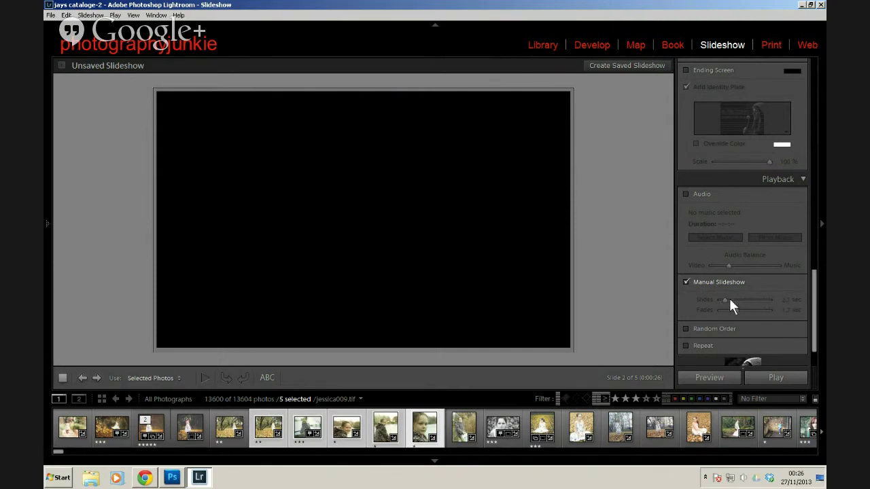
click(686, 281)
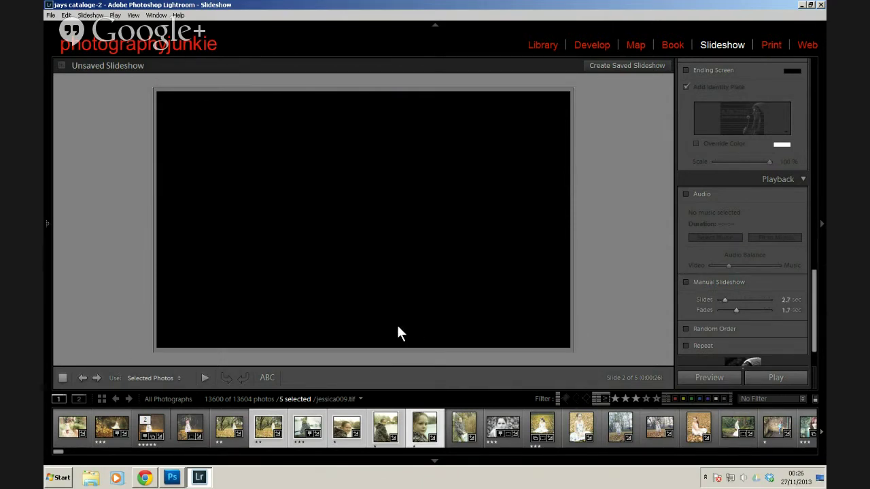
Scroll the right panel back up and expand the left collections panel
scroll(811, 321, down, 1)
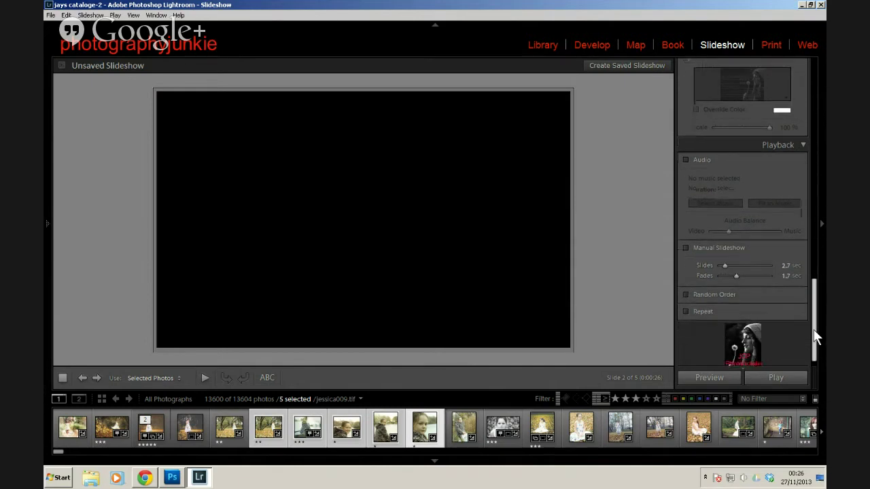
scroll(813, 318, up, 2)
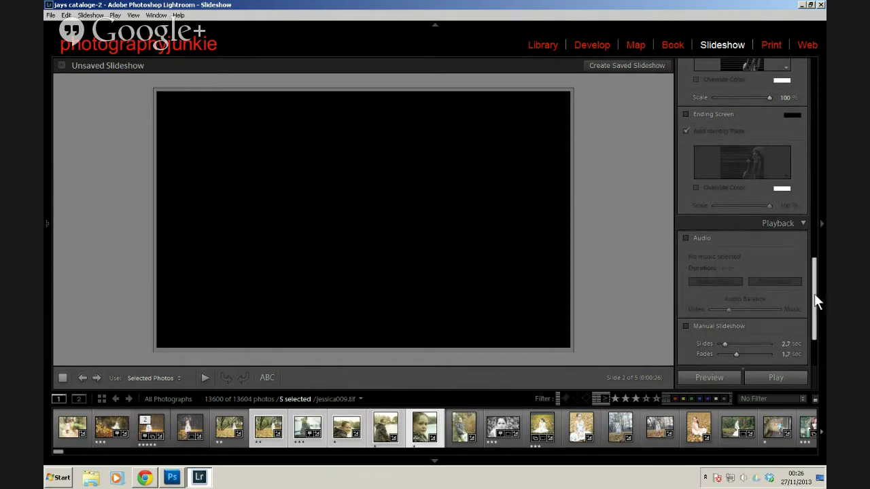
drag(816, 302, 816, 289)
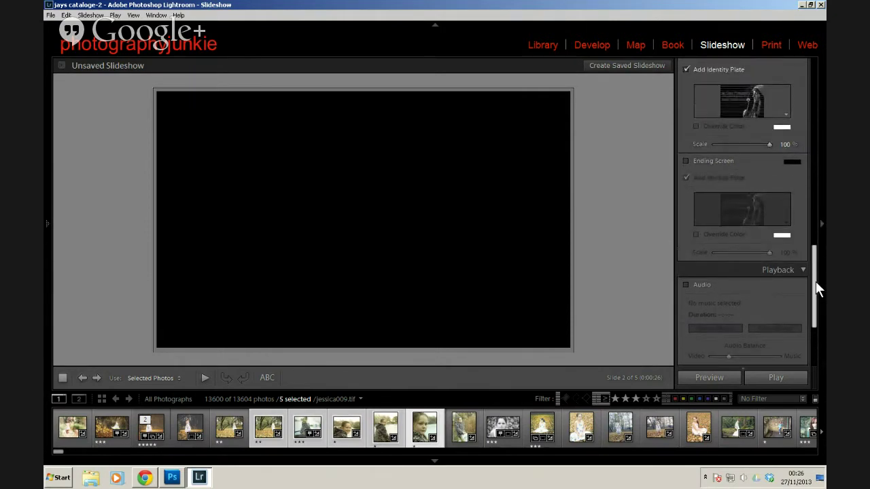
scroll(817, 282, down, 1)
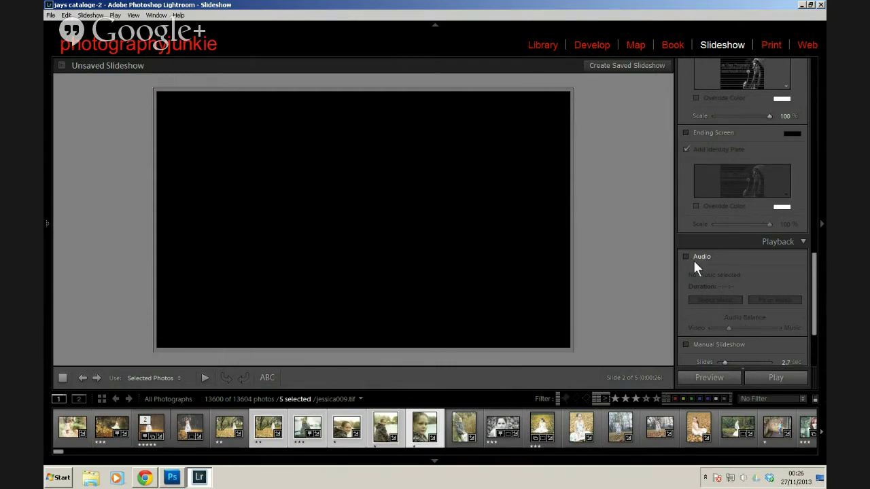
drag(816, 283, 803, 118)
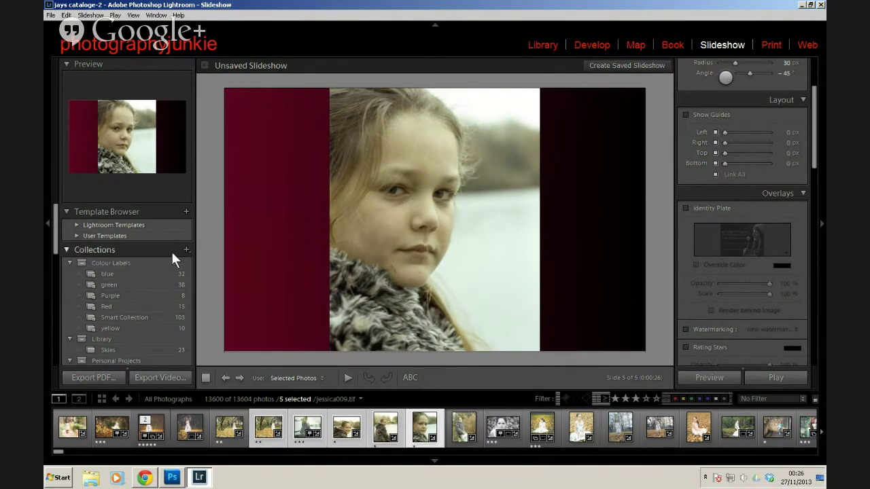
Select only the autumn woodland photo jessica015 in the filmstrip
scroll(170, 253, down, 3)
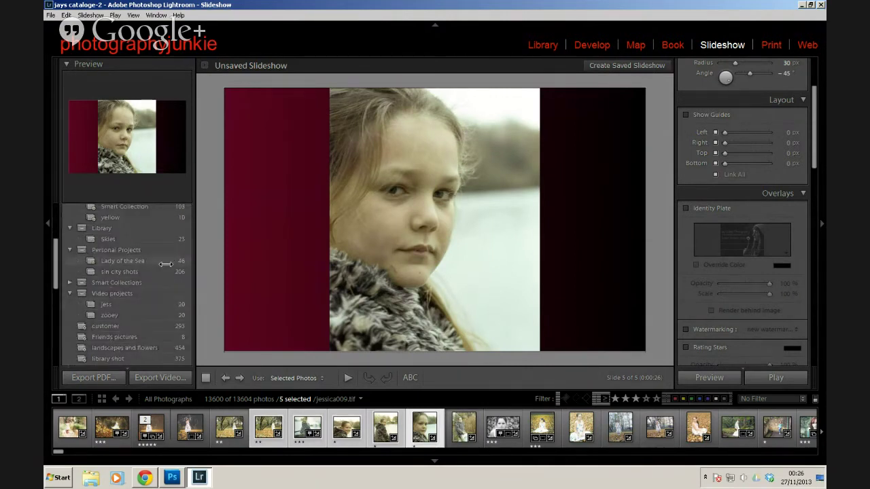
scroll(166, 264, down, 1)
scroll(146, 292, down, 1)
scroll(149, 286, up, 3)
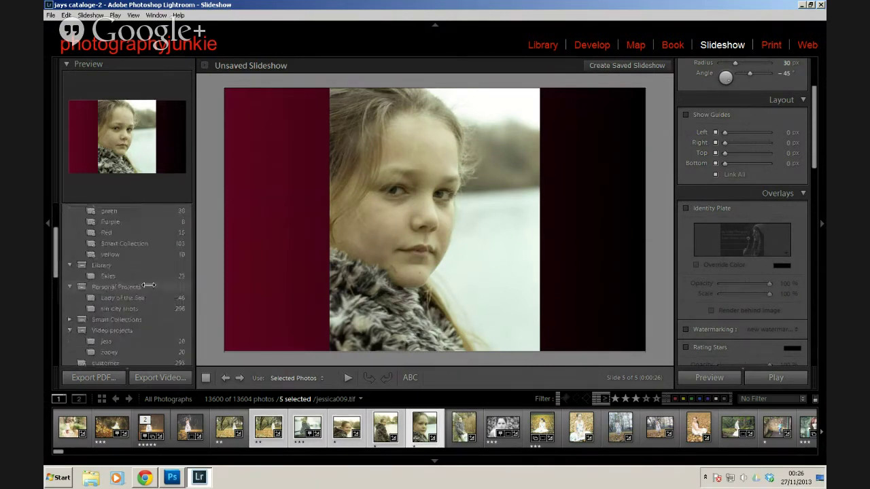
scroll(148, 286, up, 2)
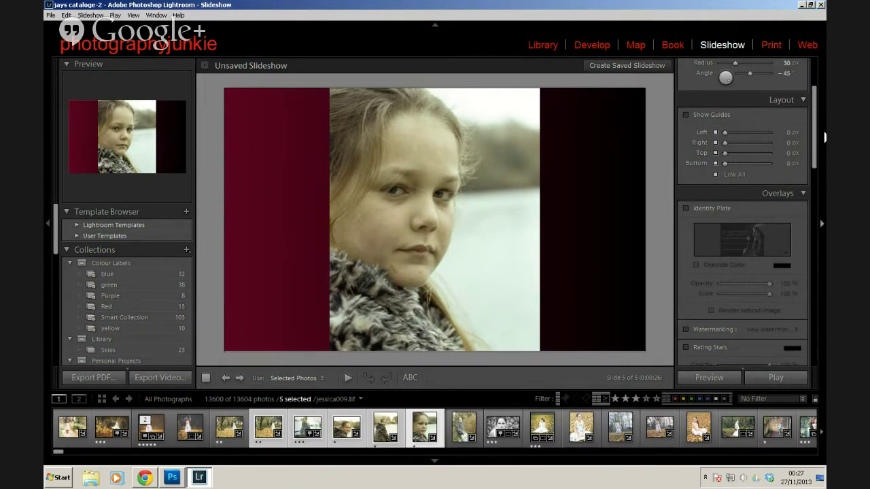
scroll(816, 132, up, 3)
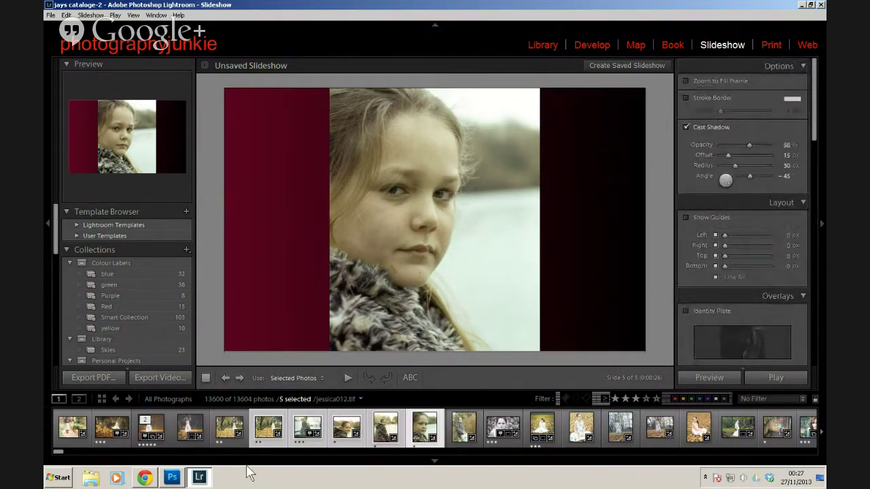
click(232, 425)
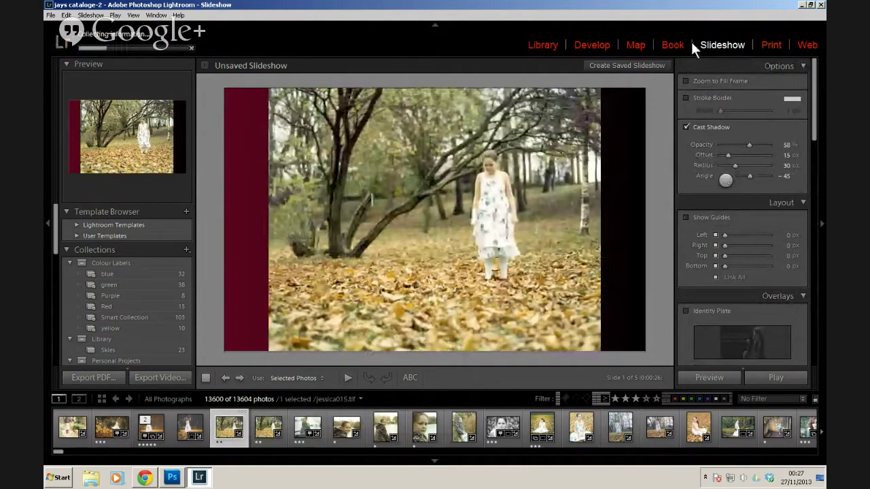
Open the Print module and choose the Single Image / Contact Sheet layout style
click(772, 45)
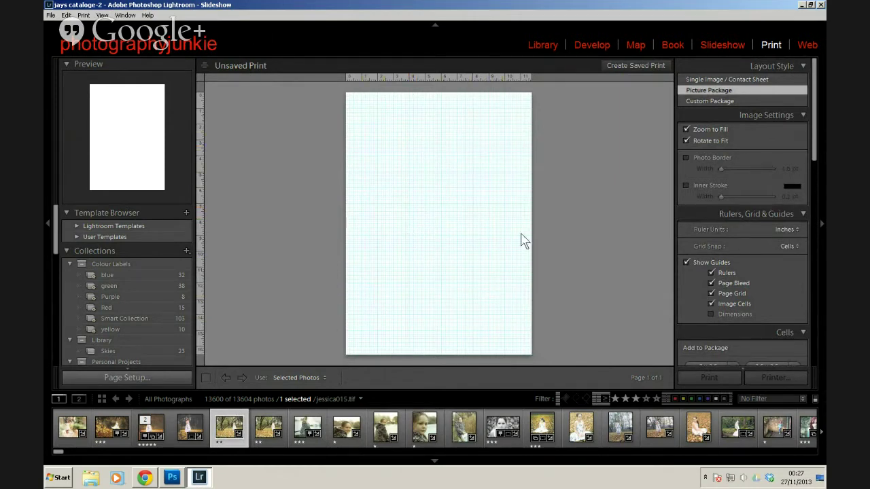
mouse_move(815, 137)
mouse_down()
mouse_move(815, 170)
mouse_move(816, 128)
mouse_up()
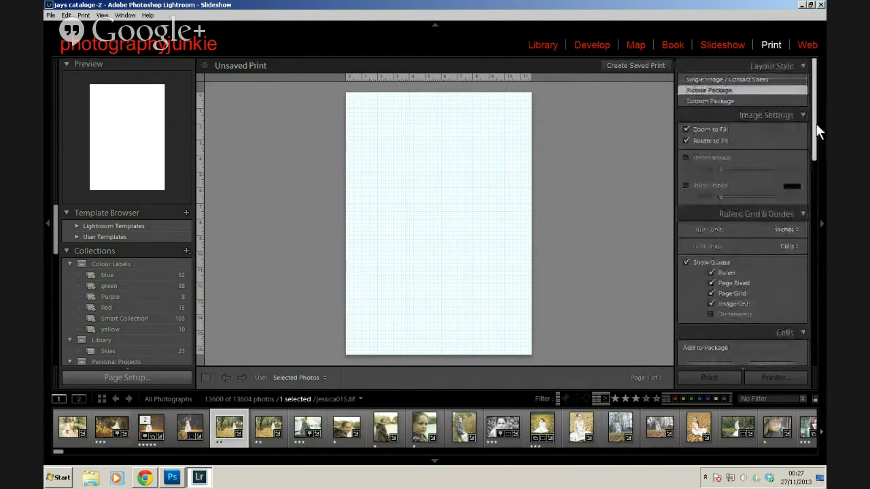
click(710, 79)
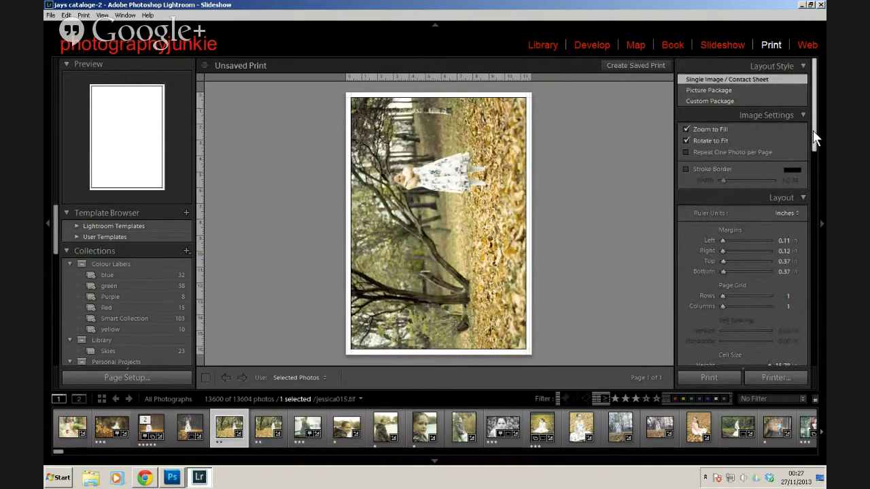
mouse_move(813, 129)
mouse_down()
mouse_move(813, 182)
mouse_move(800, 132)
mouse_up()
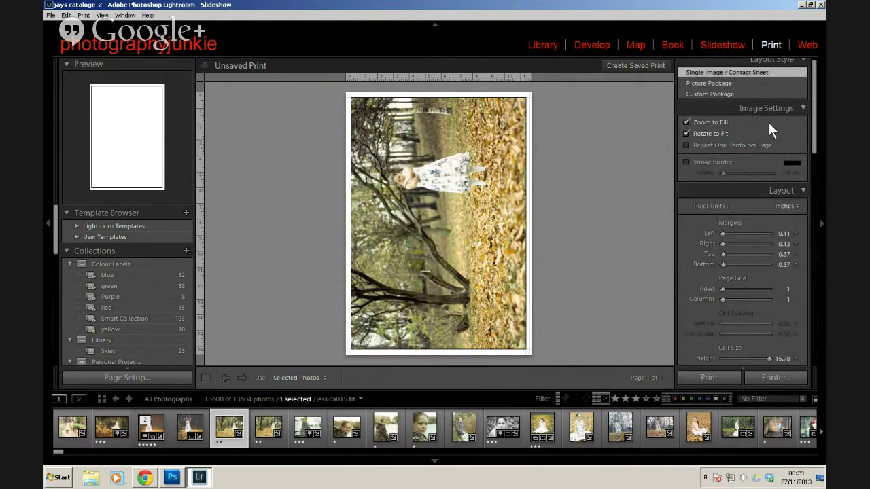
drag(814, 133, 816, 165)
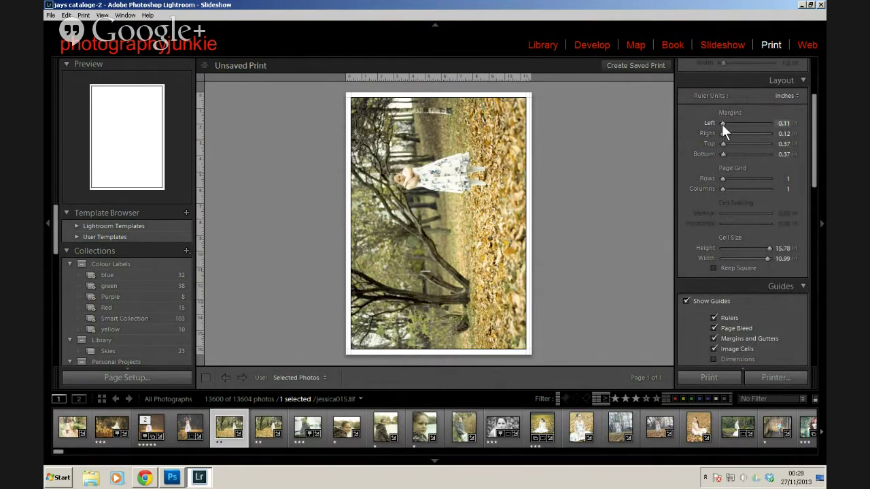
drag(722, 124, 718, 151)
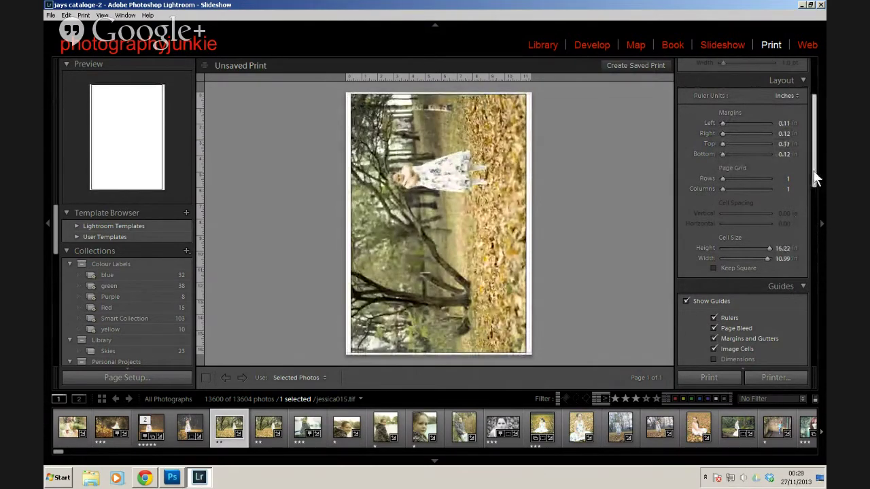
drag(814, 174, 816, 199)
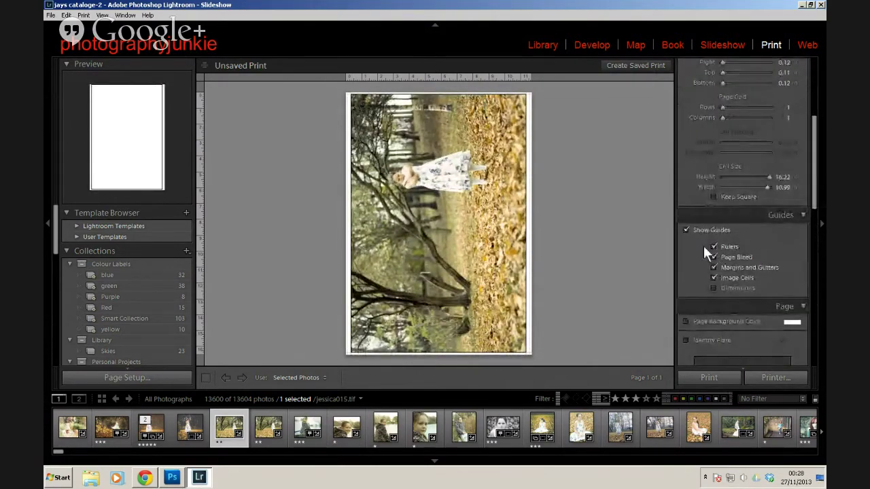
scroll(759, 204, down, 3)
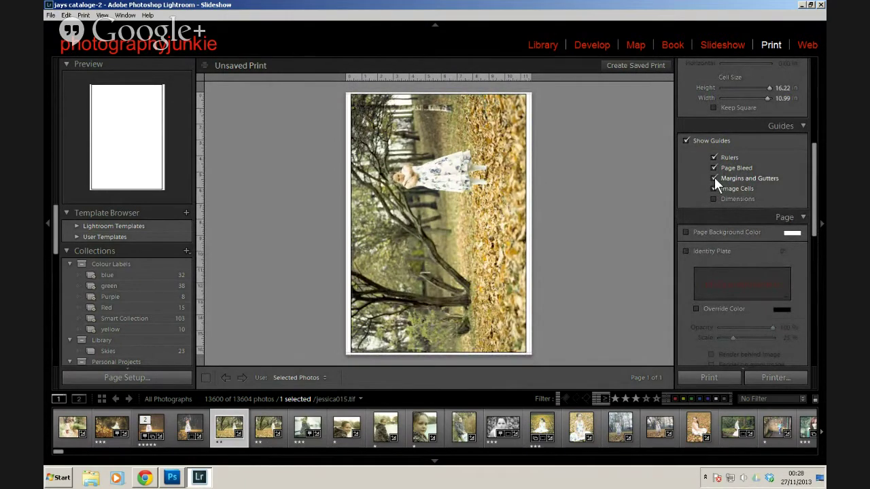
drag(813, 217, 807, 254)
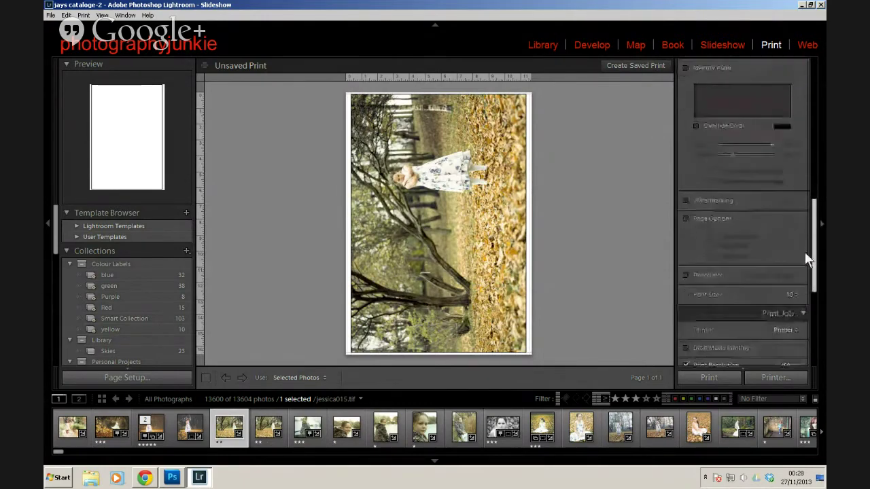
click(687, 197)
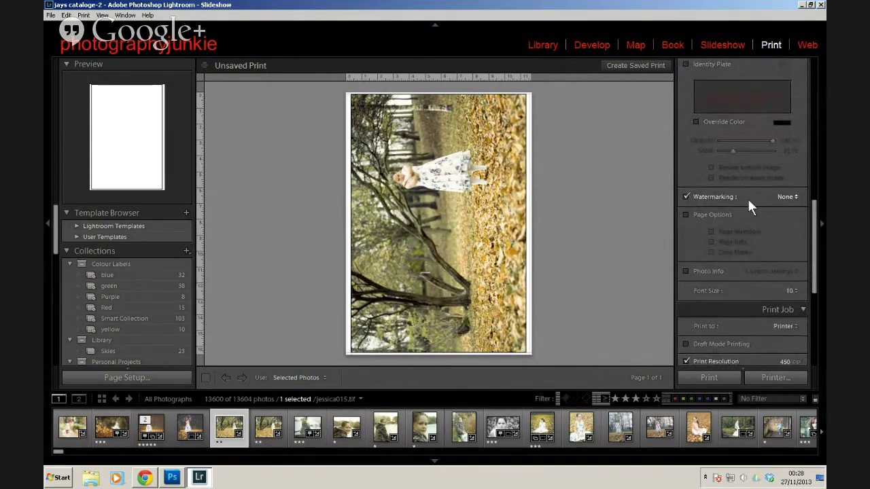
click(788, 196)
click(740, 239)
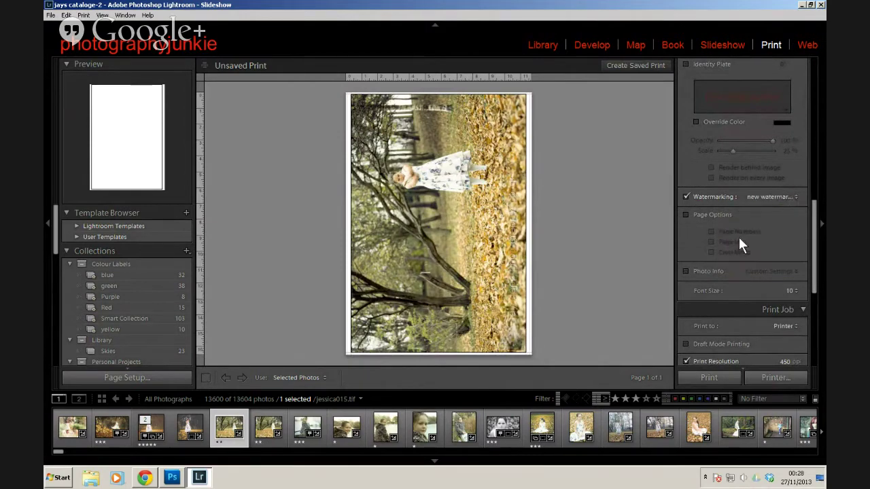
click(686, 196)
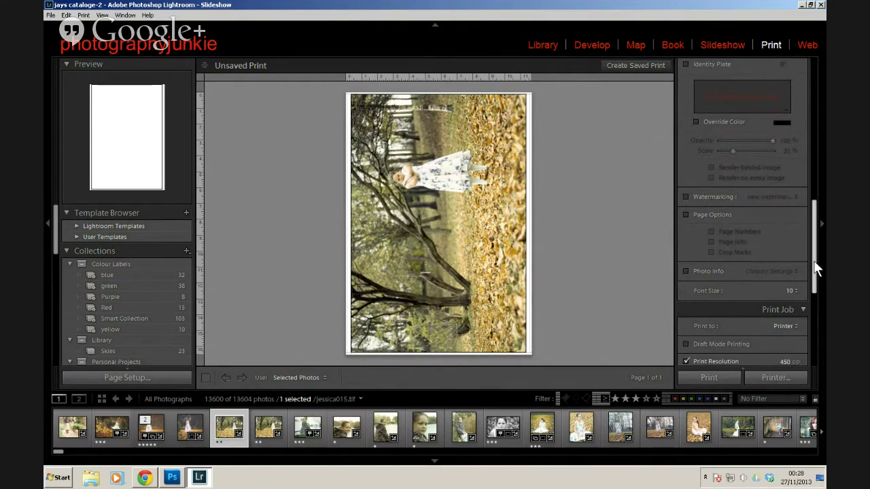
scroll(816, 272, down, 1)
scroll(817, 280, down, 3)
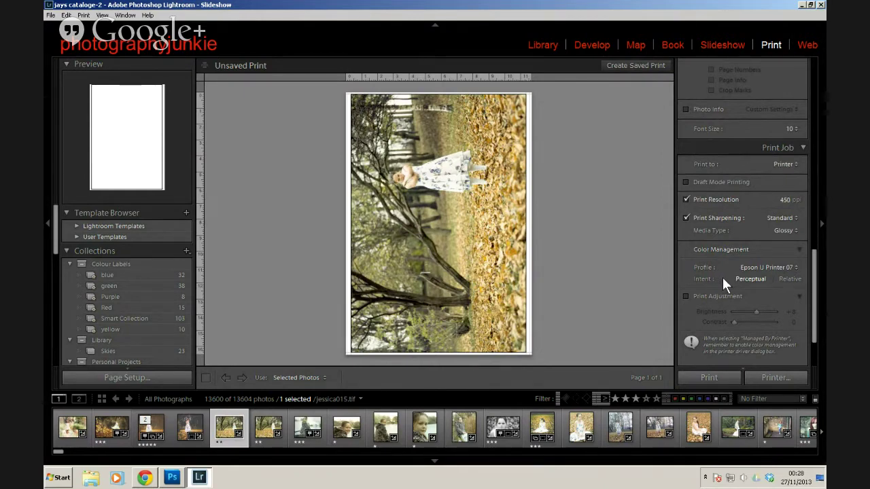
drag(812, 304, 803, 117)
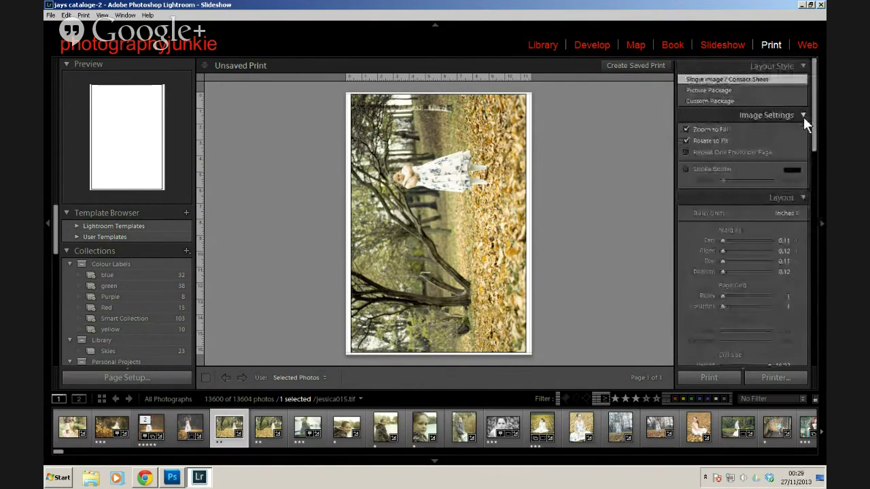
Switch the print layout to Picture Package and add an 8 x 10 cell
click(718, 90)
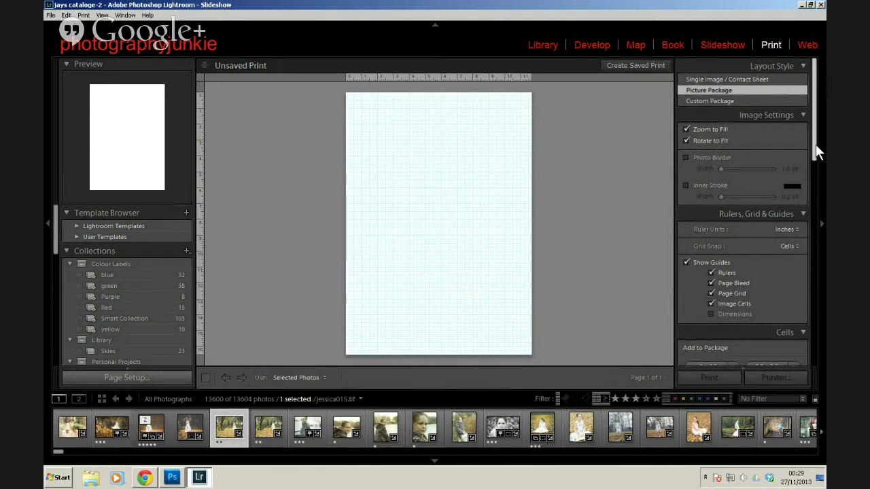
drag(815, 145, 820, 172)
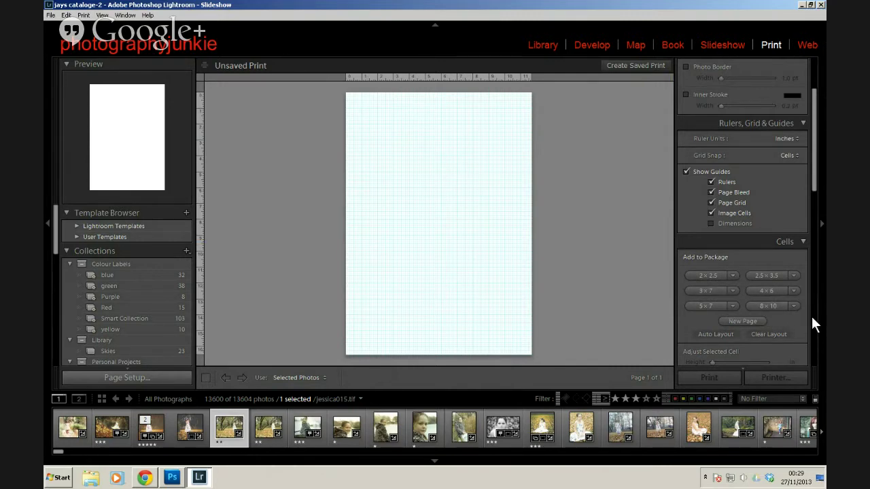
drag(816, 176, 816, 202)
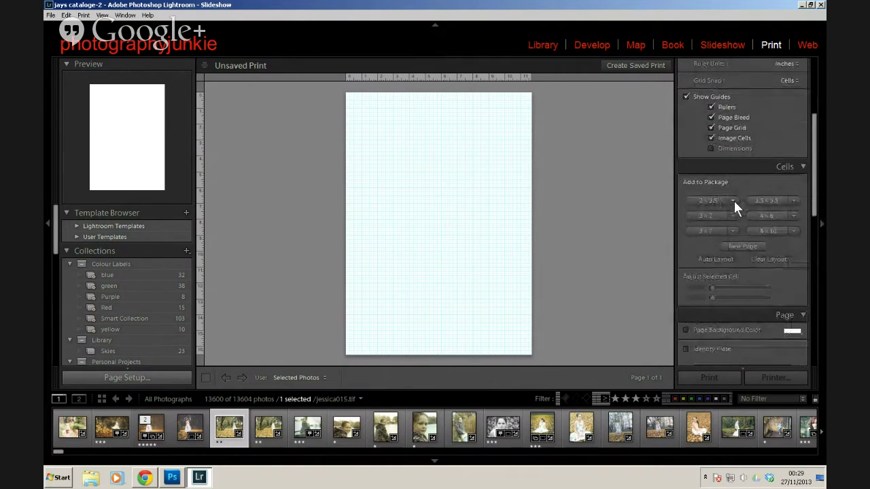
click(734, 201)
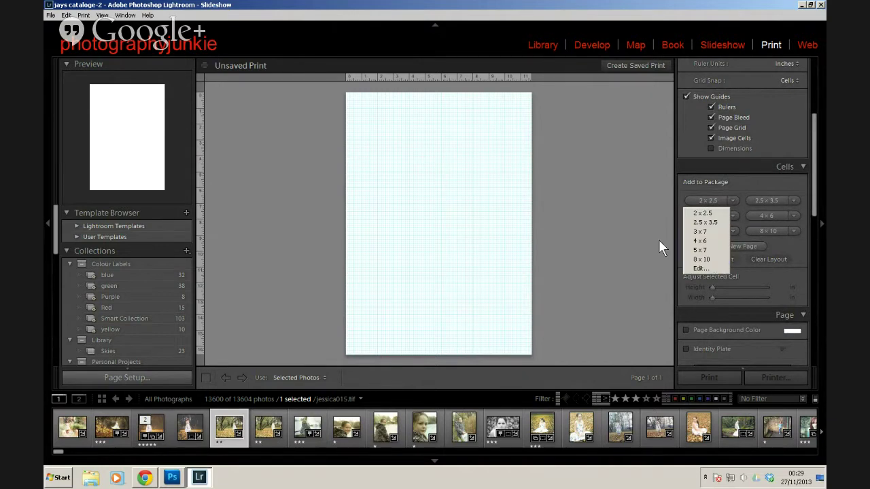
click(786, 237)
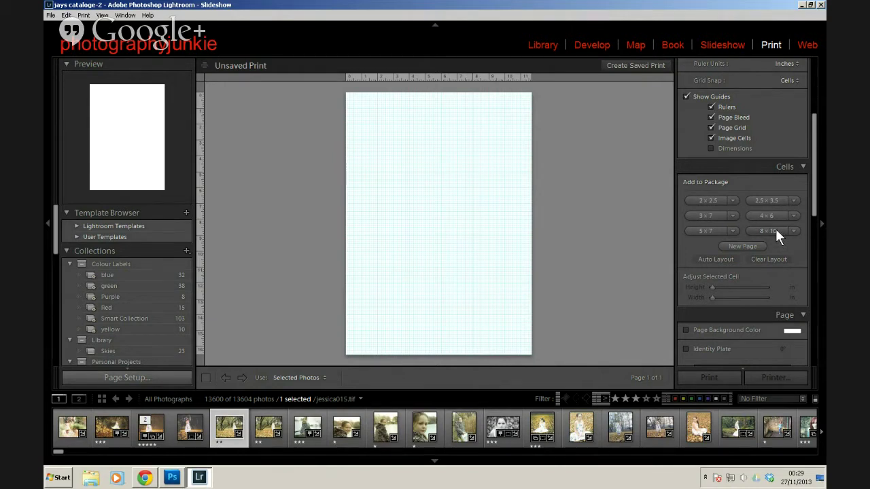
click(775, 230)
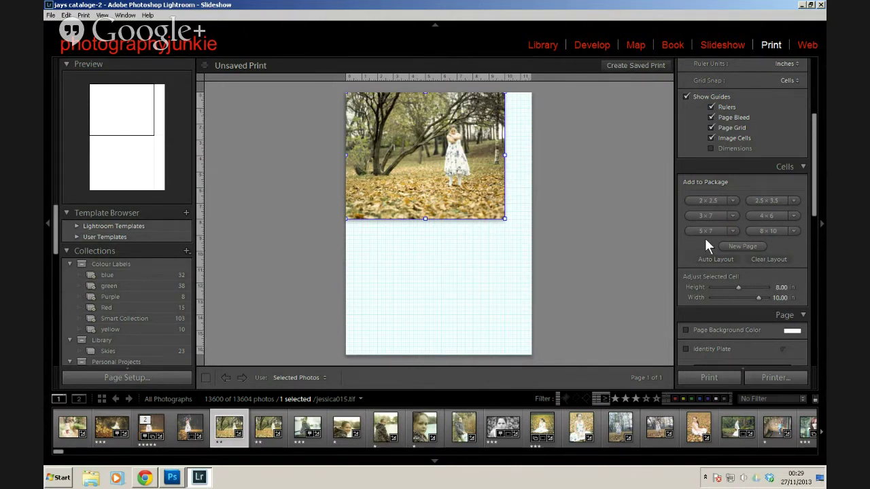
Add 2 x 2.5, 2.5 x 3.5, 3 x 7, 5 x 7 and 8 x 10 cells to the package
click(703, 200)
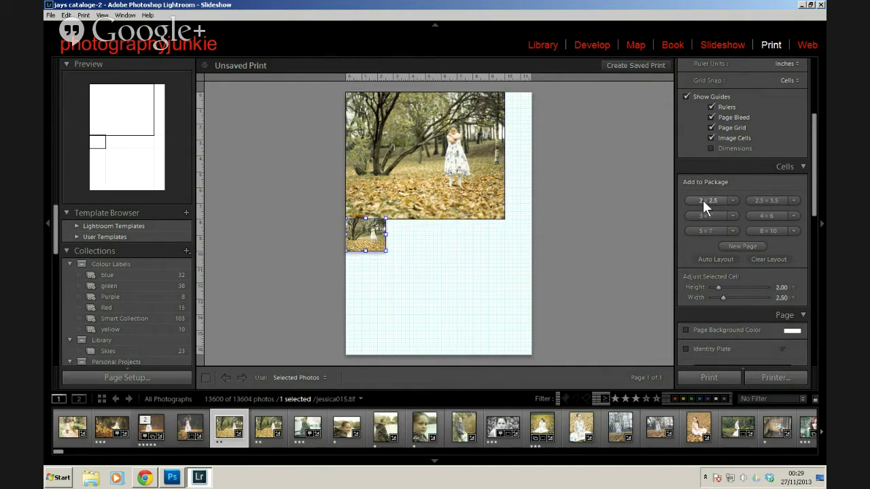
click(773, 200)
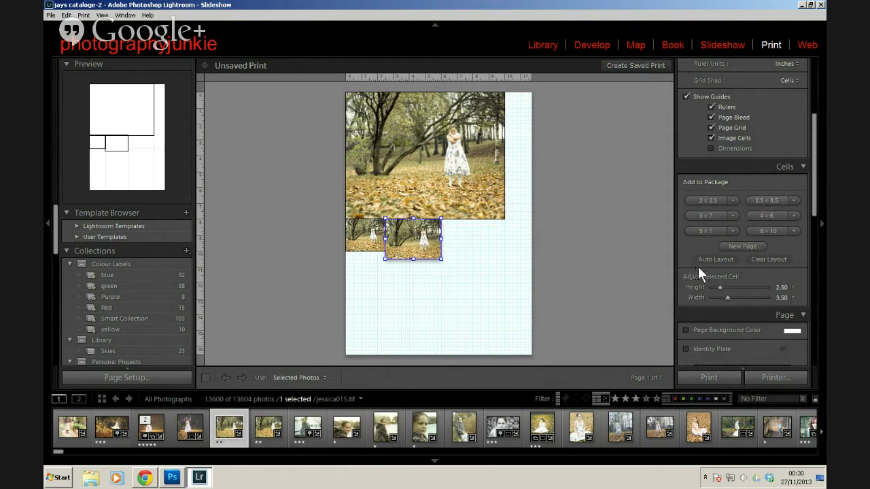
click(704, 216)
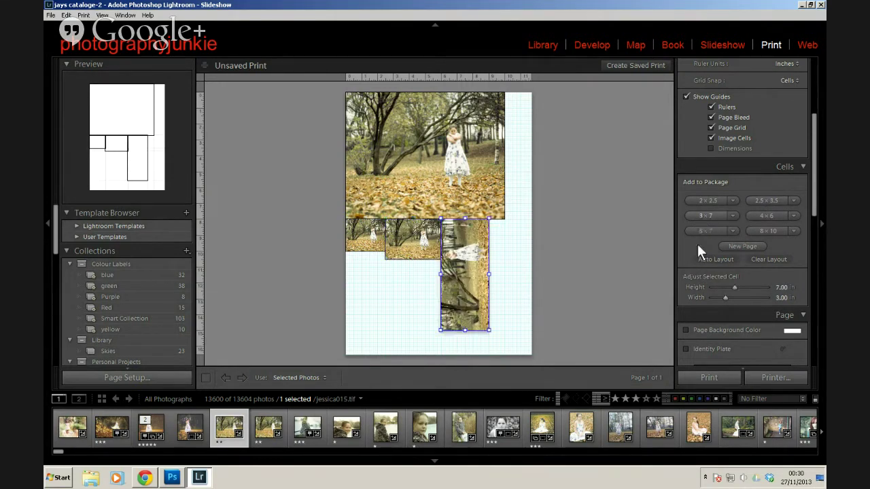
click(707, 231)
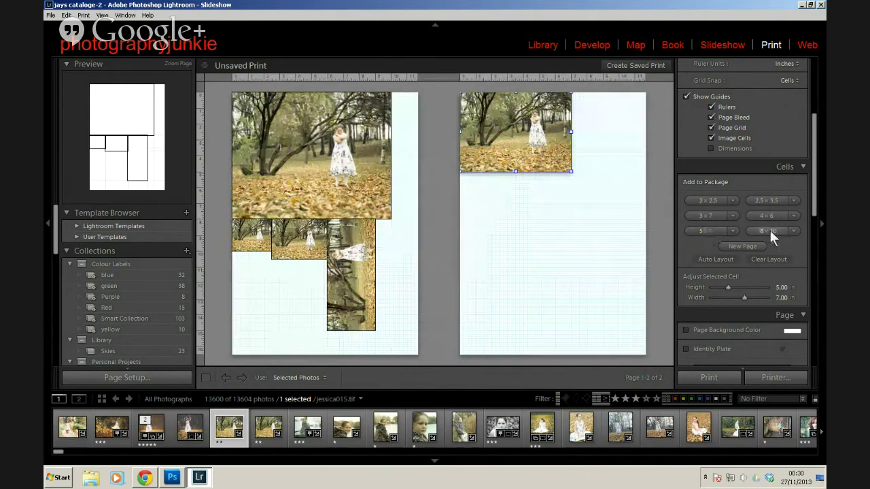
click(769, 230)
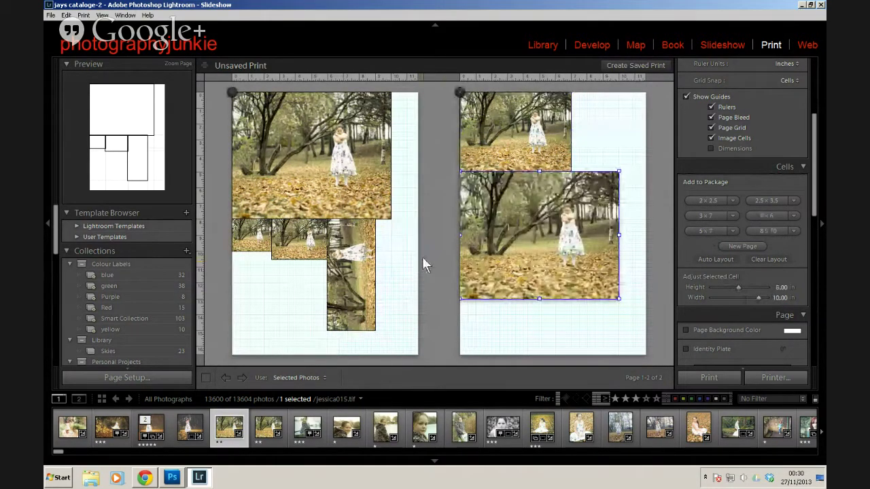
Fill the gaps on page 1 with ten more 2 x 2.5 cells
click(707, 199)
click(707, 198)
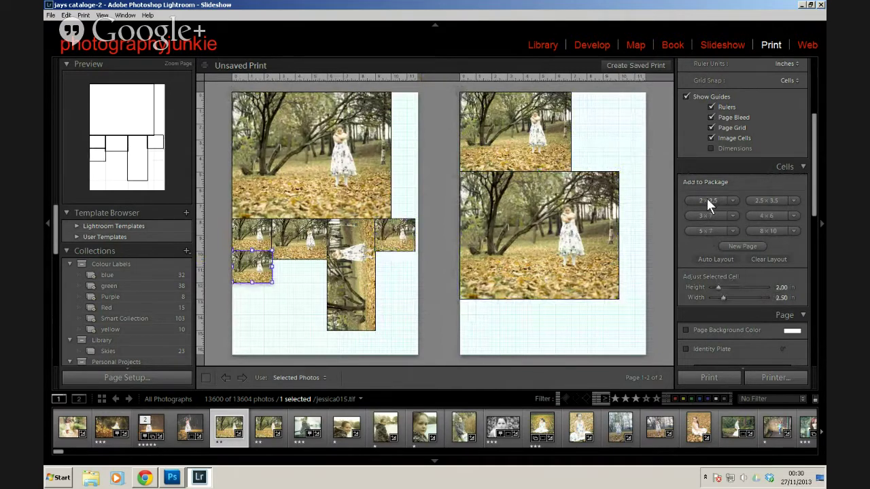
click(707, 198)
click(707, 198)
click(707, 198)
click(707, 199)
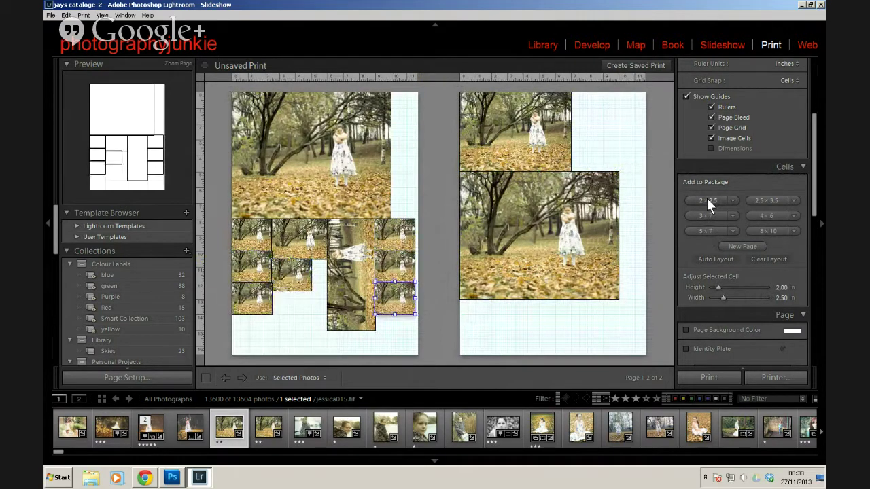
click(707, 199)
click(707, 198)
click(707, 199)
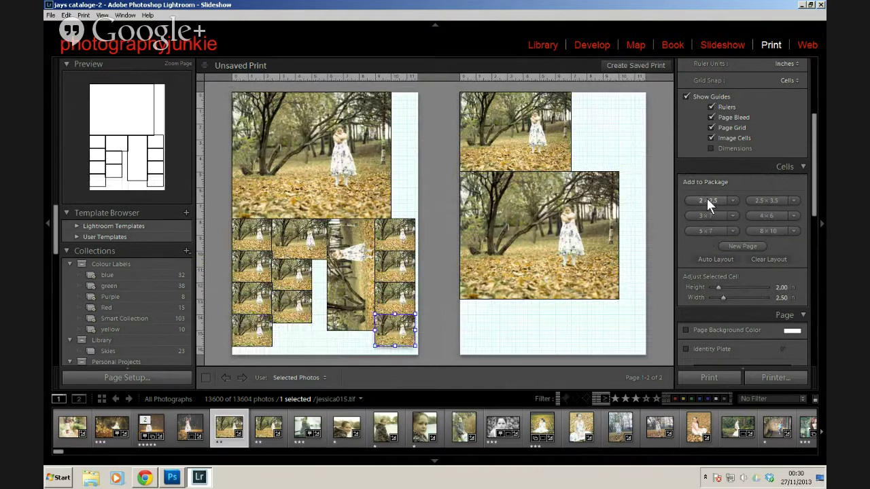
click(707, 199)
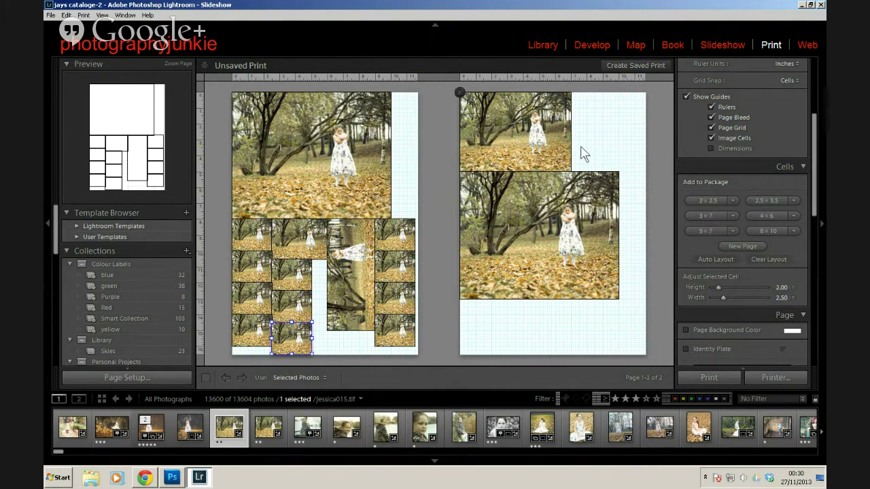
Delete page 2 and fill every cell with the girl in white among autumn leaves
click(459, 93)
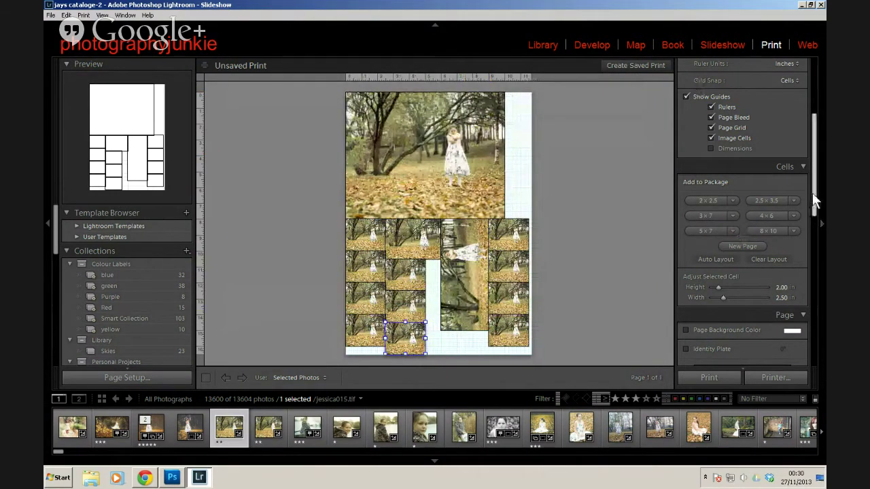
drag(812, 193, 800, 347)
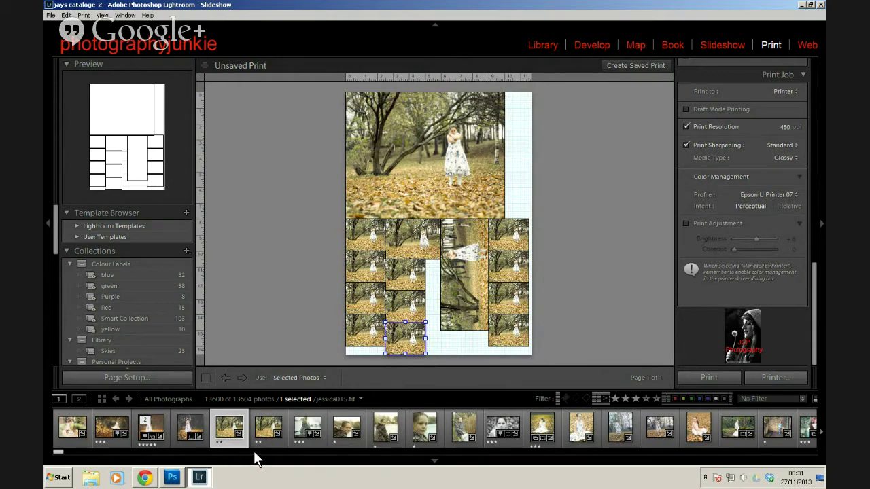
click(345, 432)
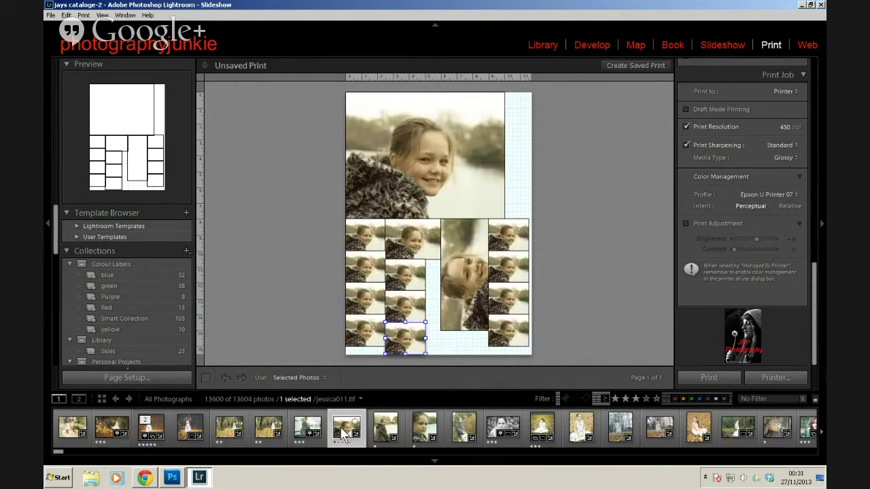
click(463, 434)
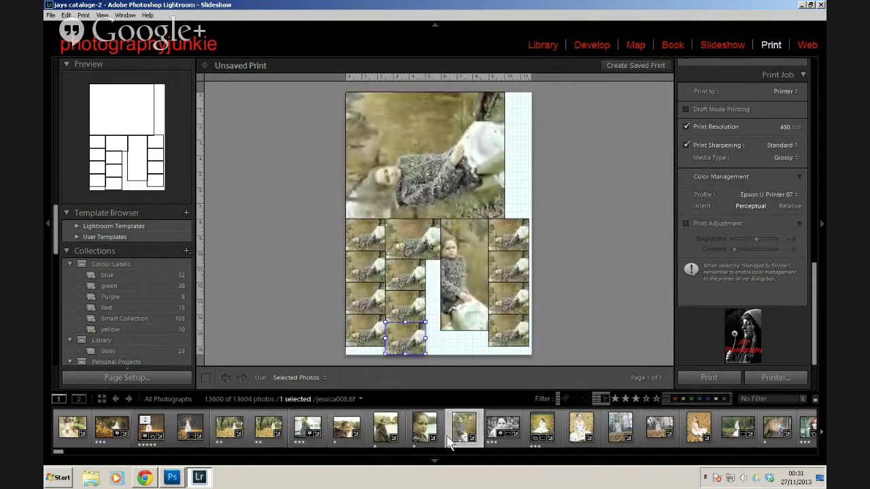
click(547, 426)
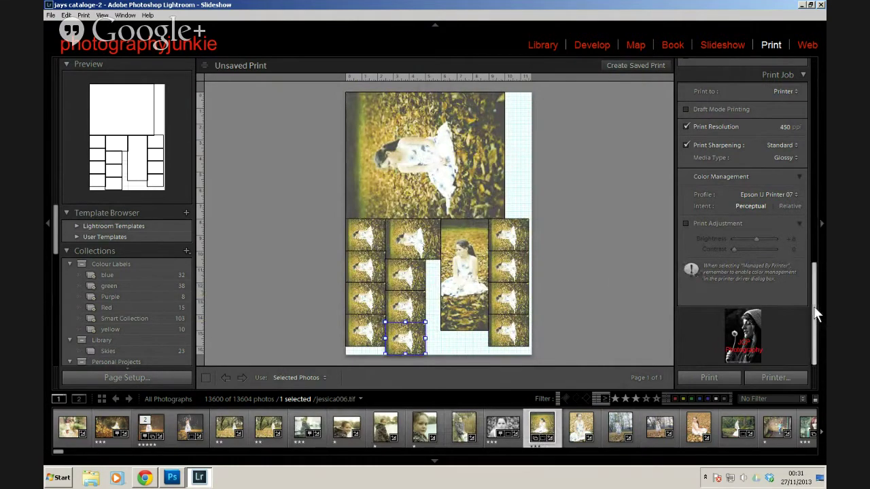
drag(813, 311, 803, 94)
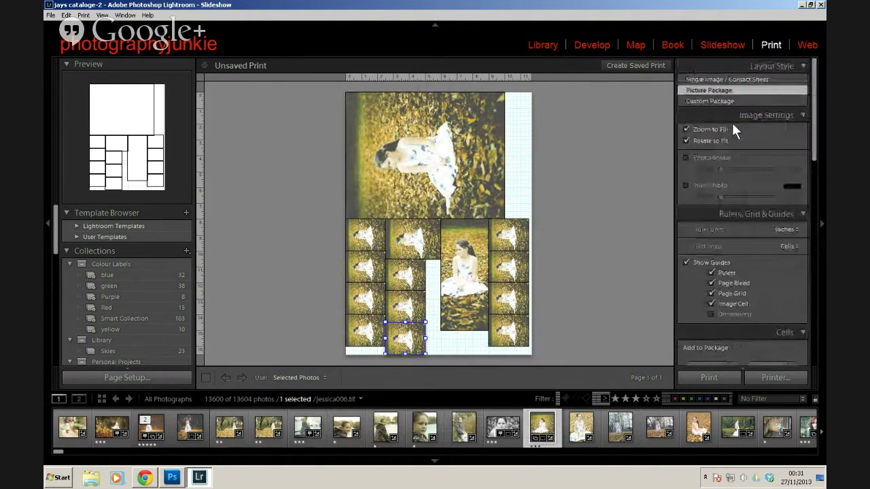
Switch the print layout to Custom Package and add a 2 × 2.5 image cell
click(727, 100)
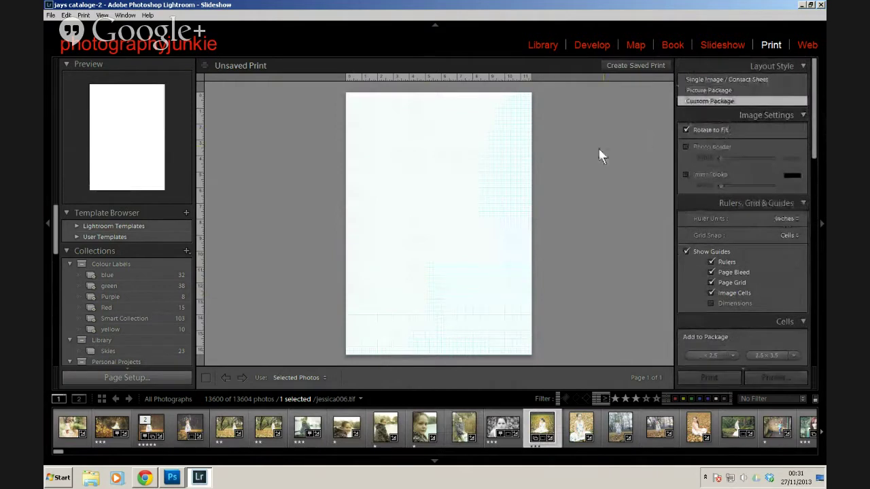
drag(815, 146, 816, 185)
click(709, 236)
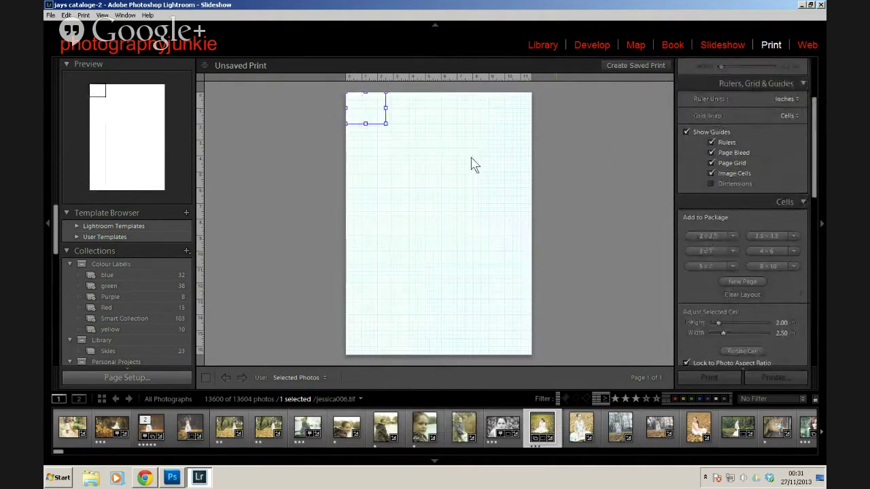
drag(371, 112, 386, 142)
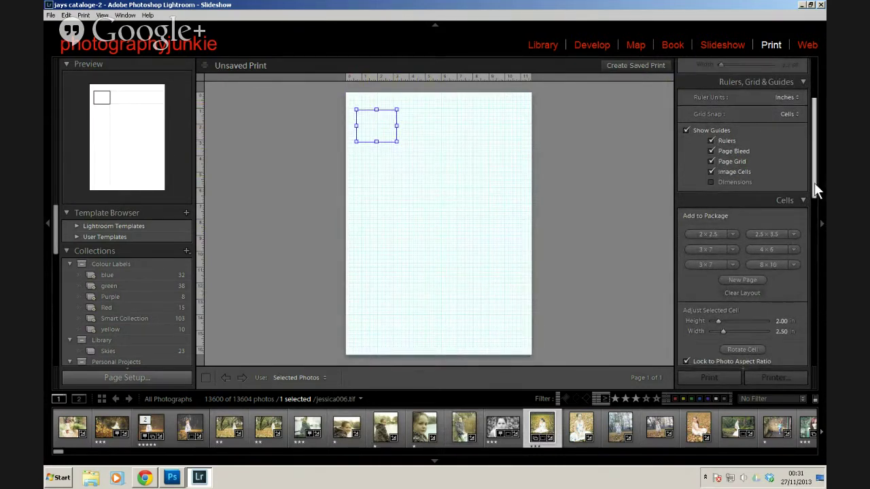
Move the image cell toward the page's upper middle, then switch to the Web module
drag(813, 184, 811, 278)
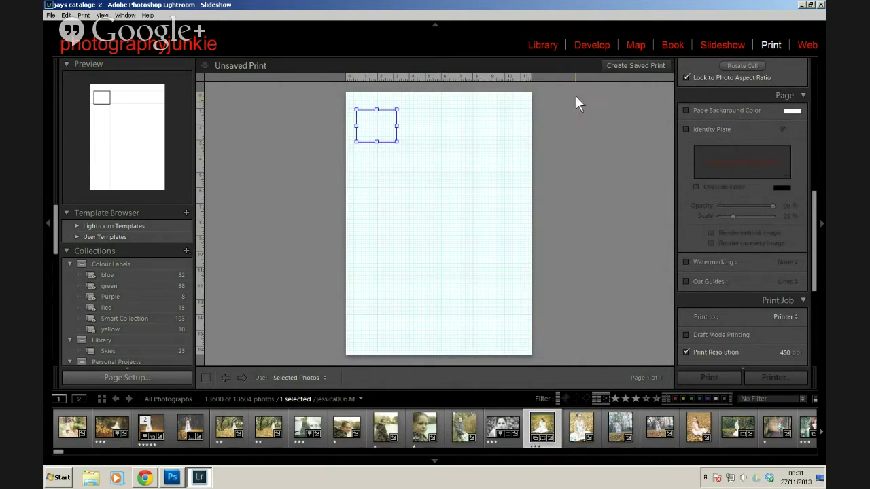
drag(376, 126, 416, 147)
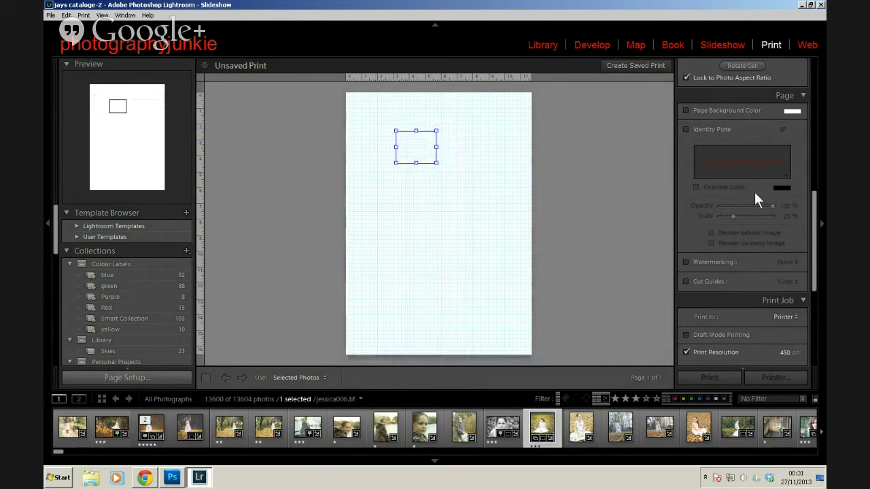
drag(811, 258, 811, 122)
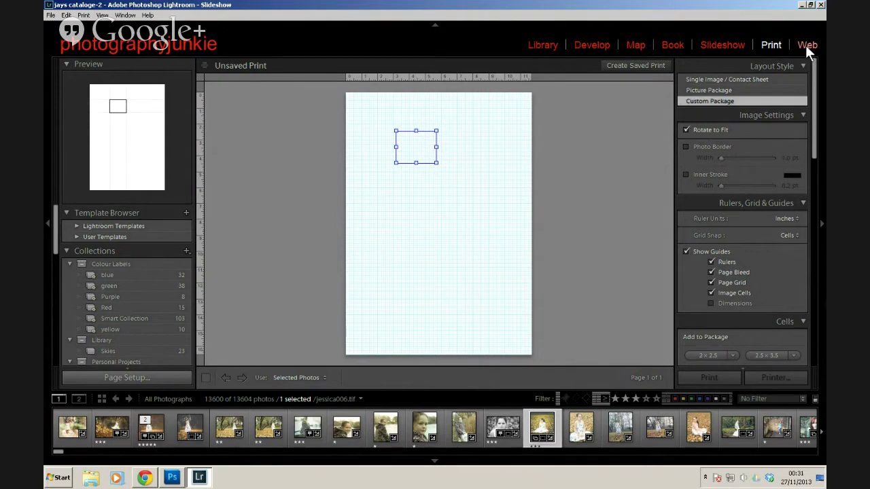
click(806, 45)
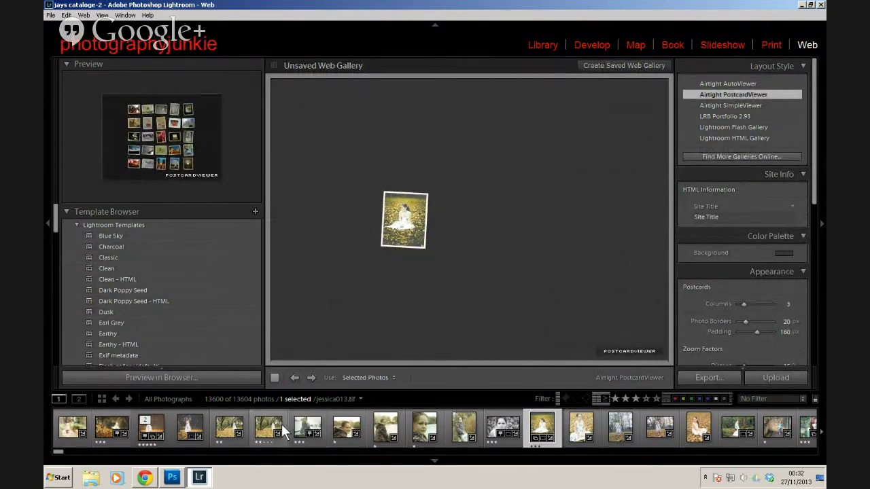
Select five filmstrip photos with a click and Shift-click for the PostcardViewer gallery
click(230, 428)
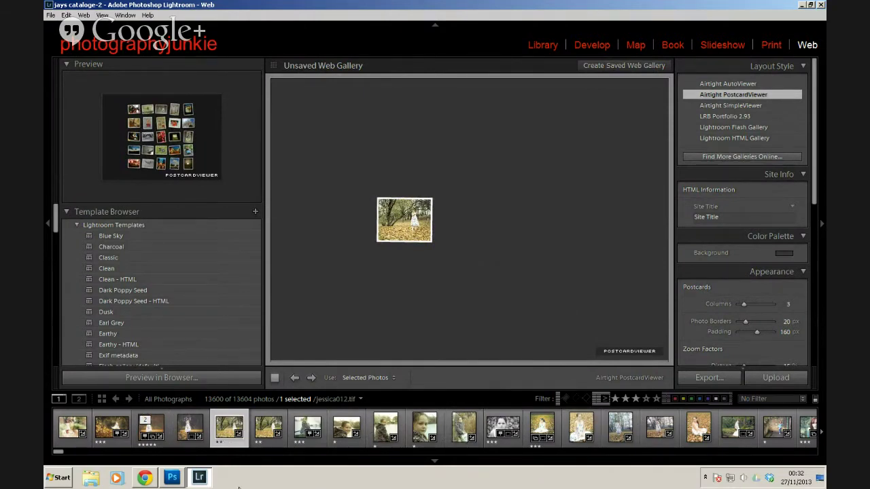
shift+click(386, 429)
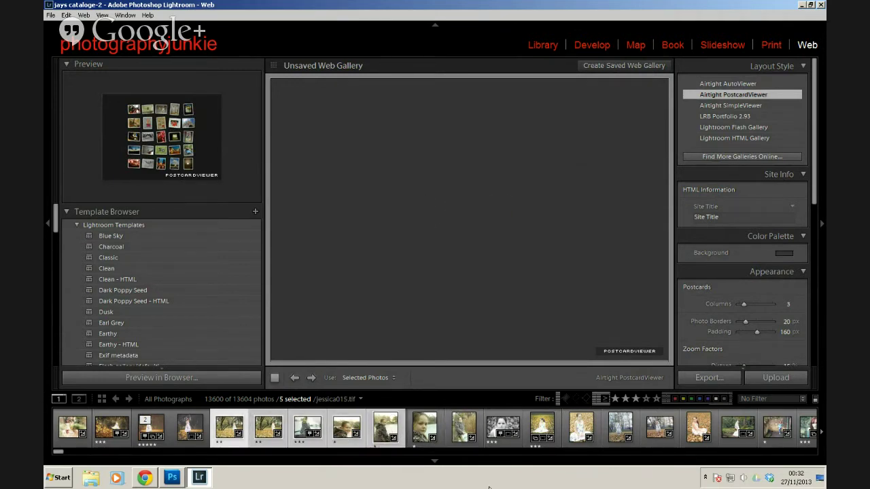
Preview the gallery in Airtight AutoViewer style and page forward through four photos
click(729, 82)
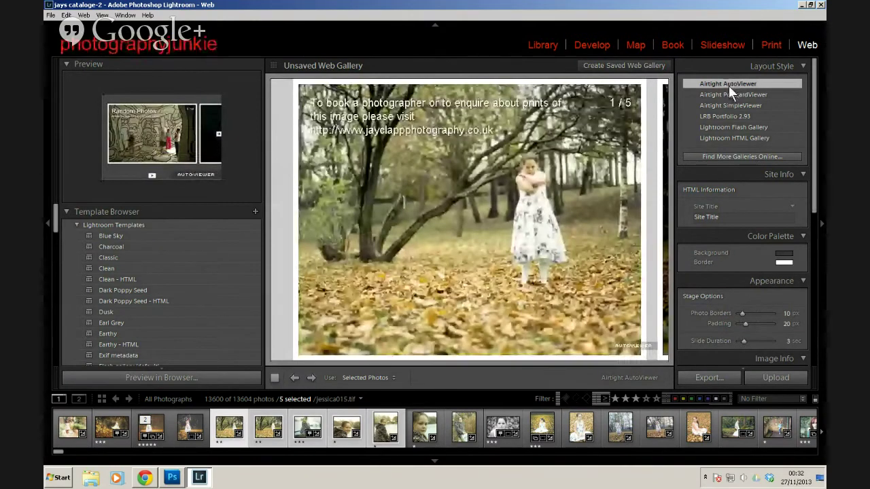
click(652, 220)
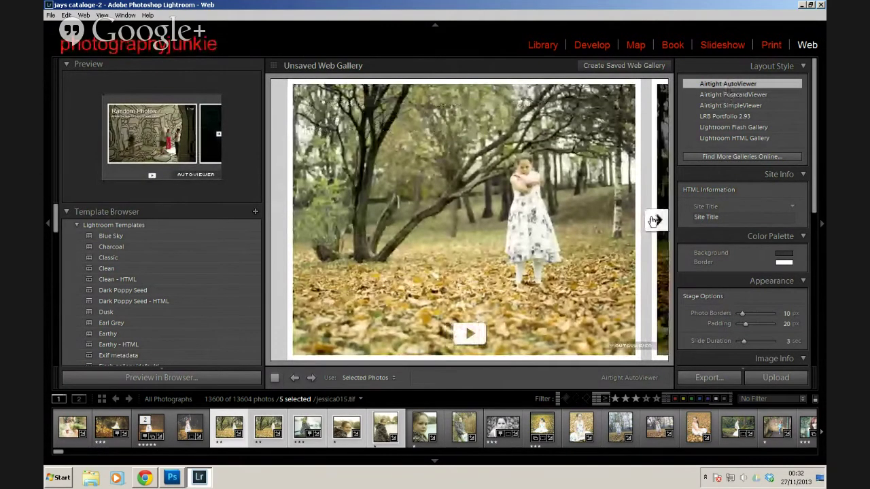
click(654, 219)
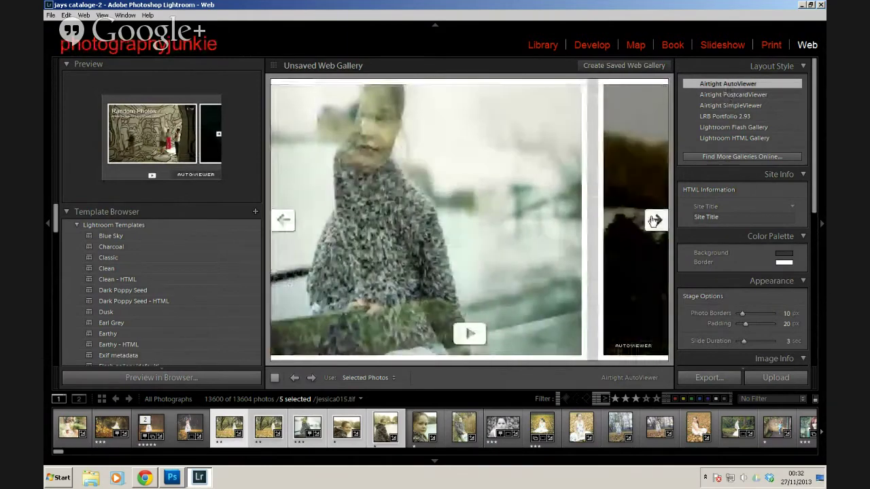
click(654, 219)
click(654, 220)
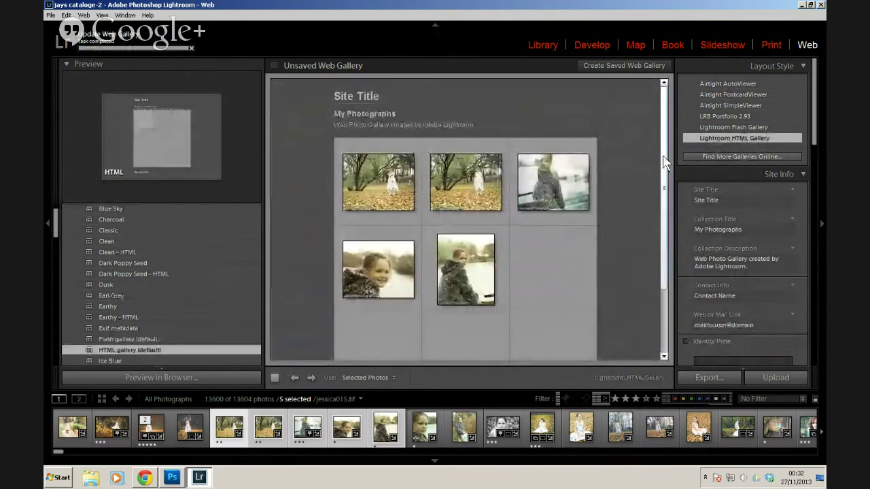
scroll(669, 186, down, 1)
scroll(669, 186, down, 2)
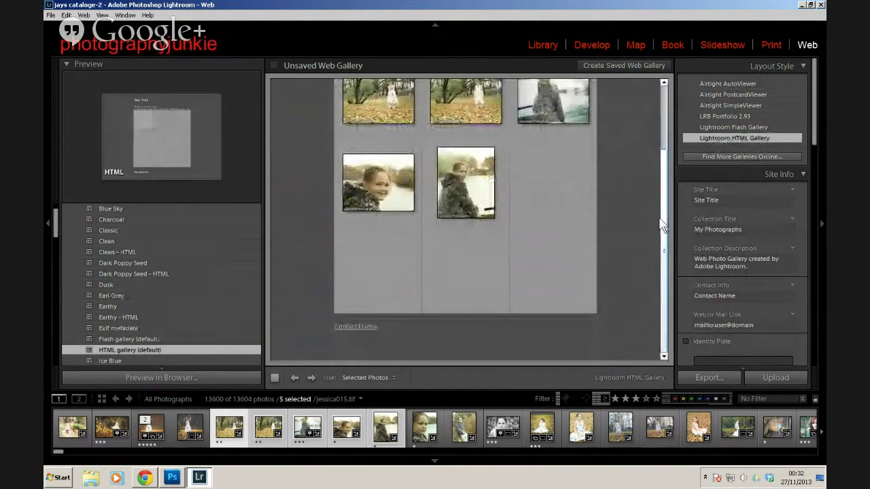
scroll(672, 192, up, 1)
scroll(672, 191, up, 2)
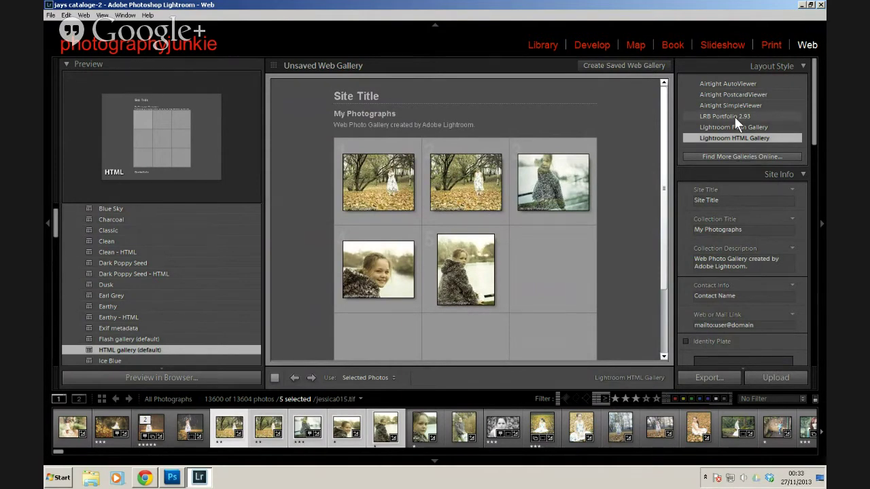
scroll(814, 121, down, 1)
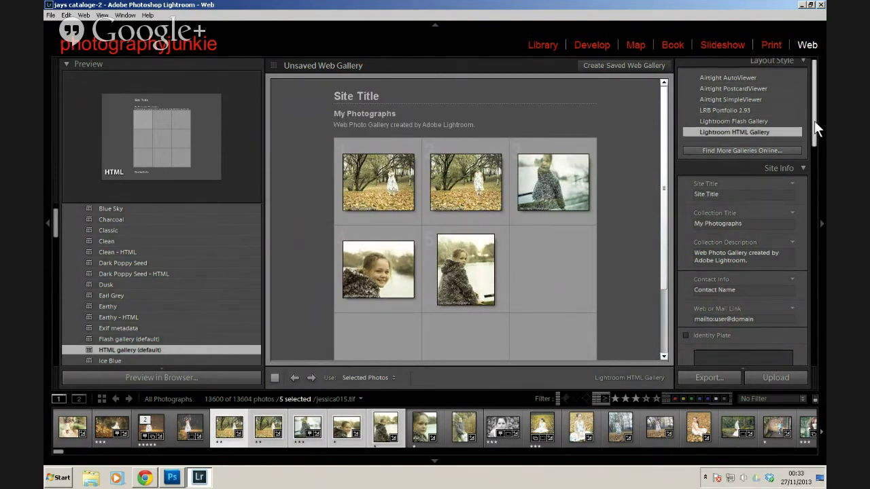
drag(814, 120, 816, 352)
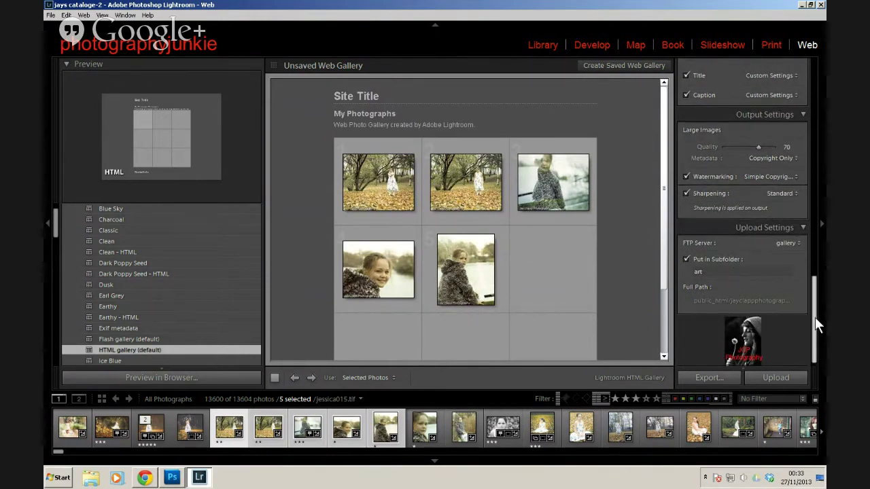
drag(815, 317, 792, 231)
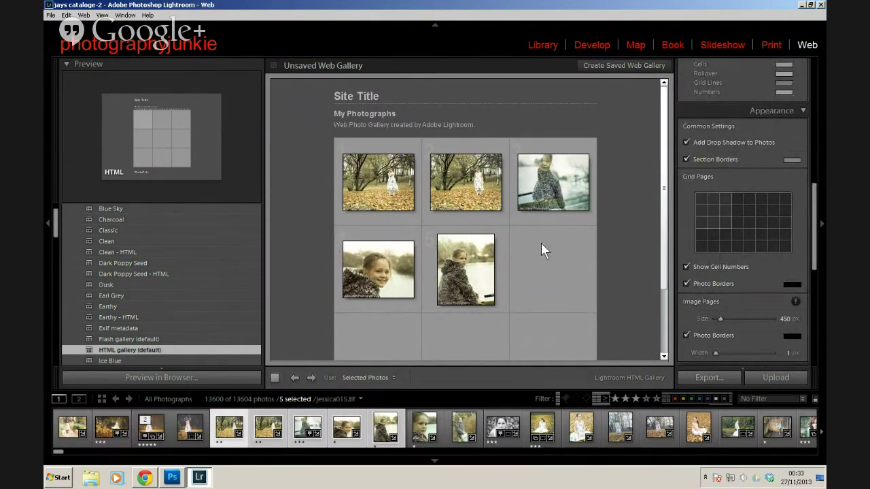
scroll(700, 207, down, 5)
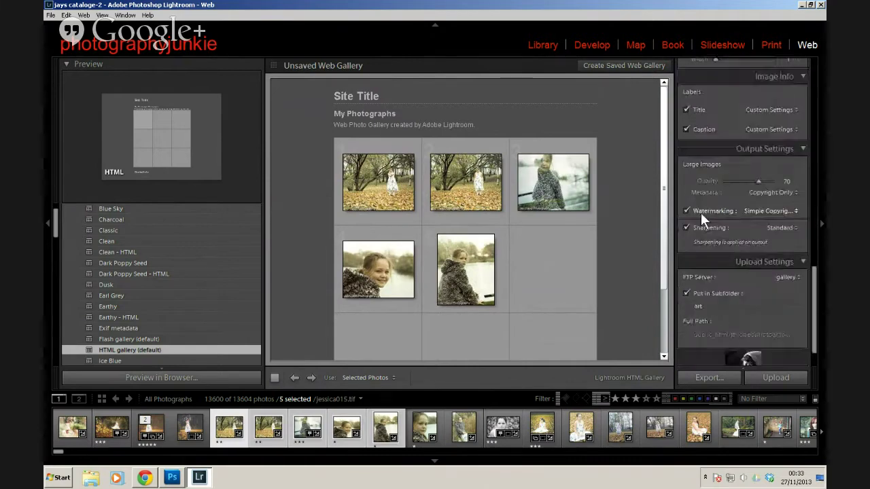
scroll(664, 254, down, 2)
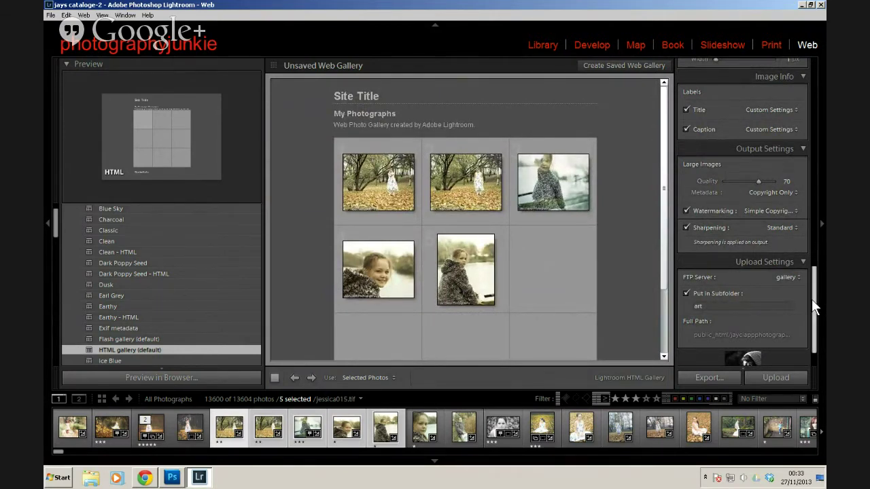
Return to the Library grid and toggle the left panel and module picker off and on
click(545, 43)
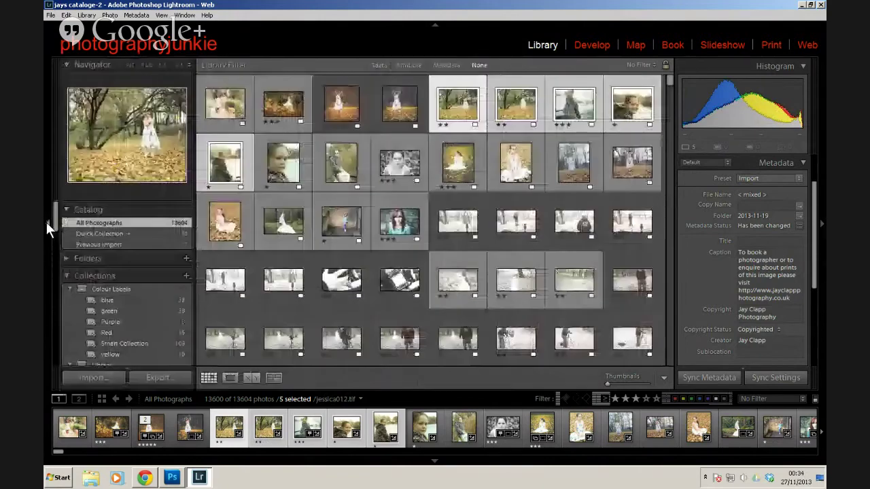
click(46, 223)
click(46, 222)
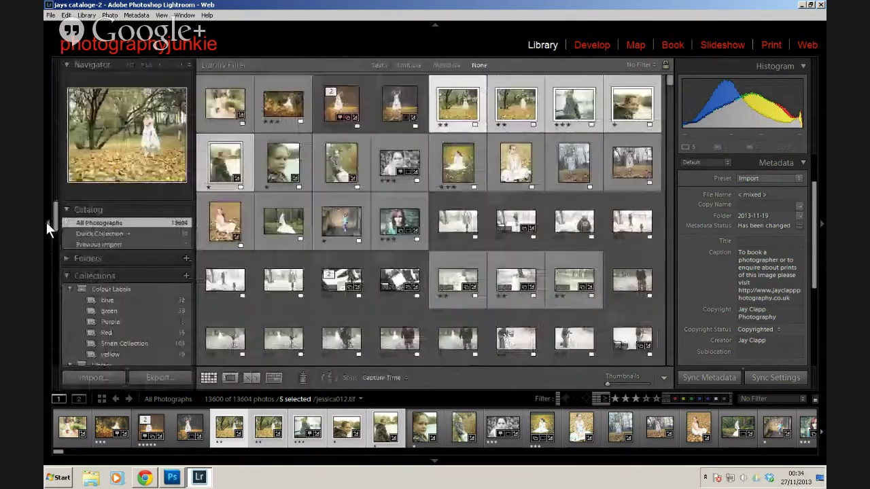
click(436, 27)
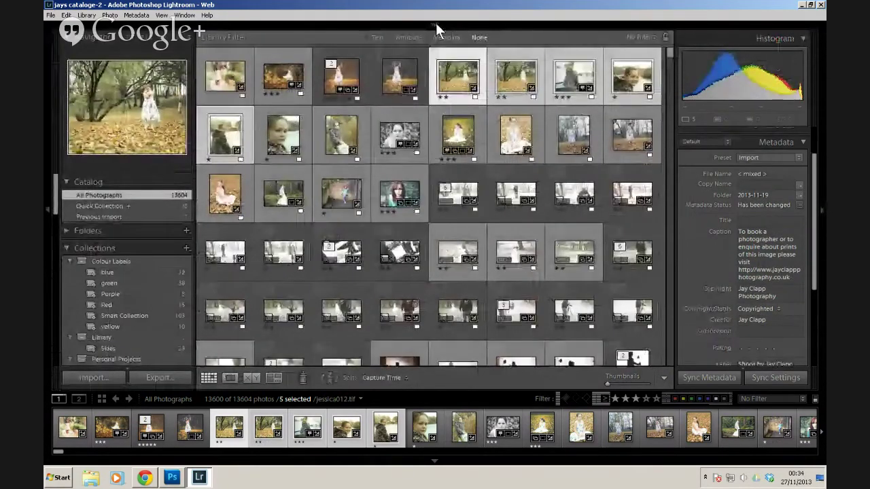
click(436, 27)
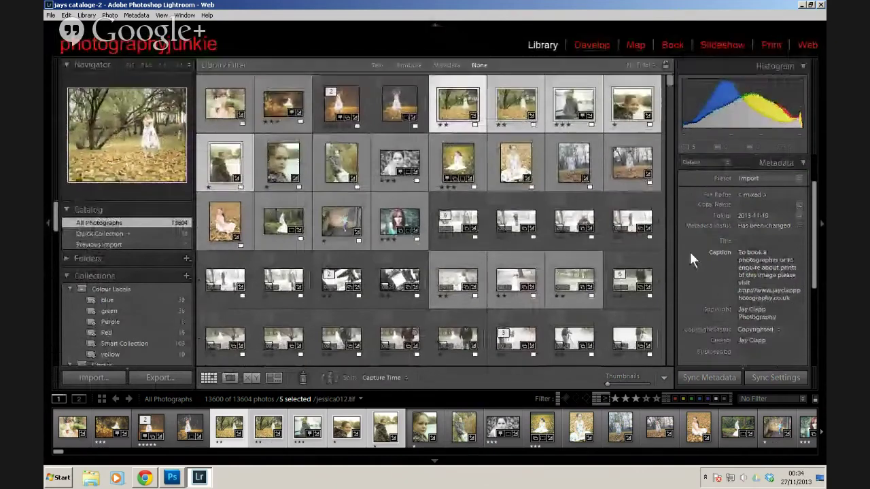
Toggle the right-hand panel off and on, then enlarge the grid thumbnails
click(819, 220)
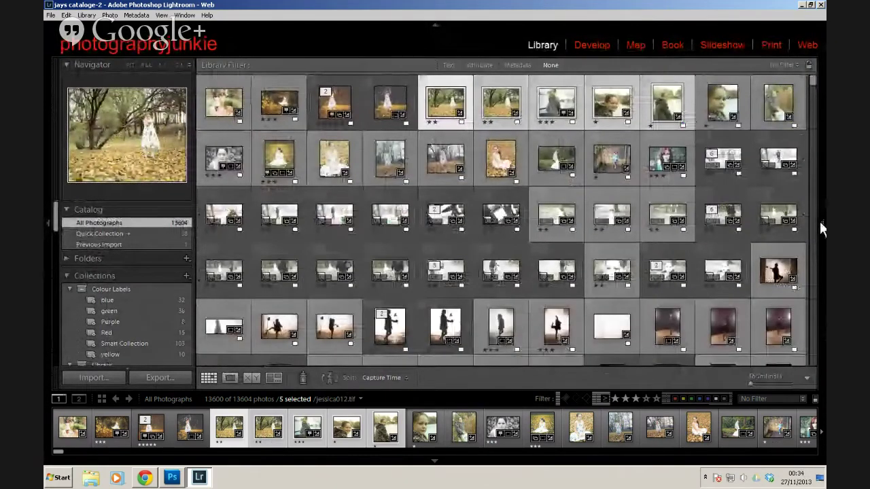
click(819, 220)
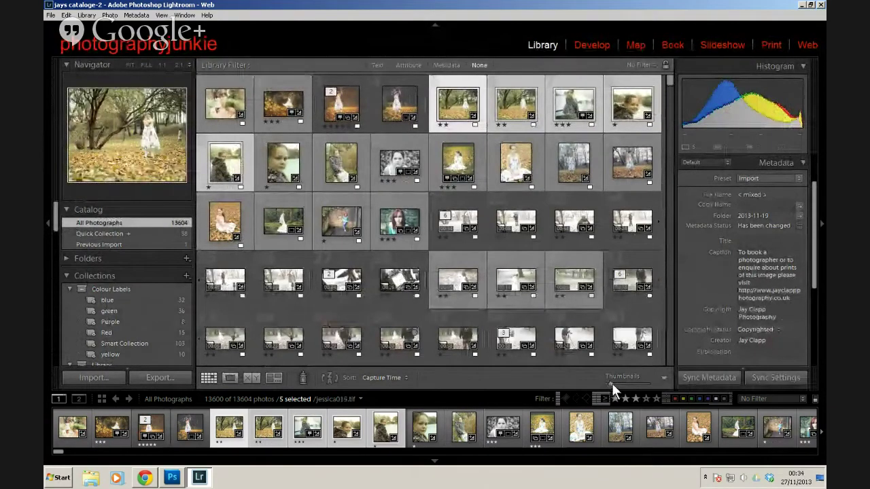
mouse_move(611, 383)
mouse_down()
mouse_move(625, 384)
mouse_move(617, 383)
mouse_up()
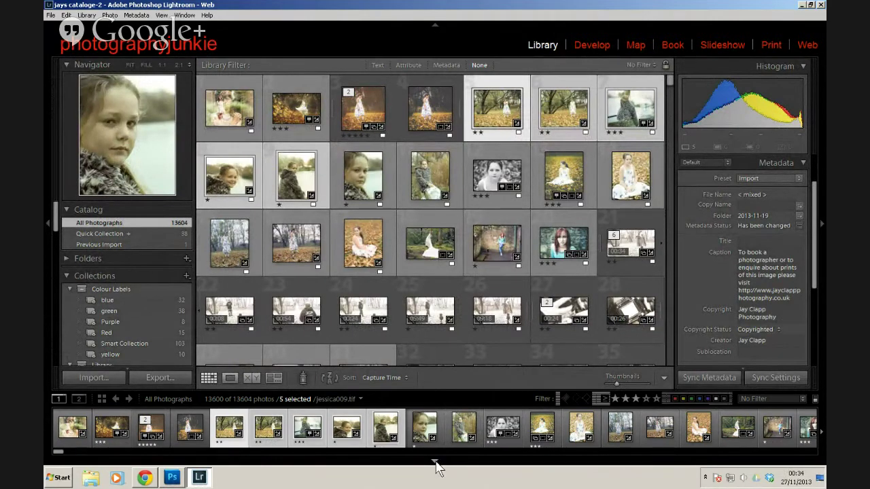
Hide the filmstrip, set the right panel to auto-hide, and collapse the Navigator
click(435, 463)
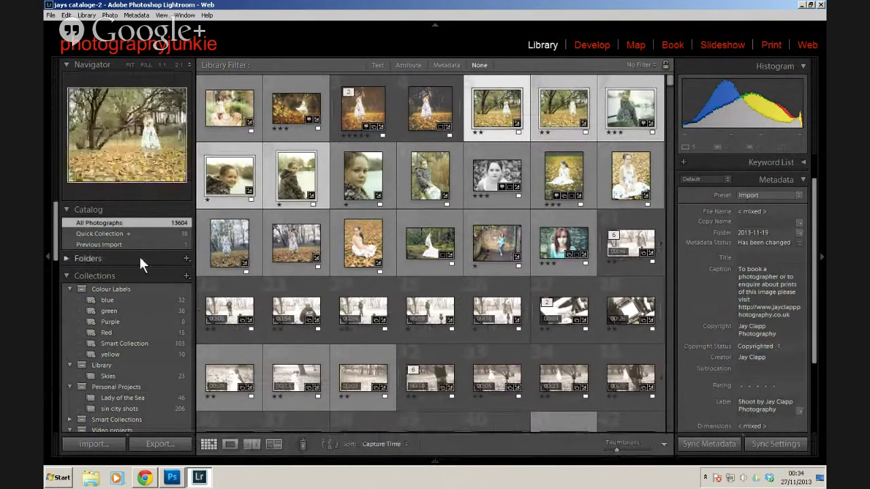
click(822, 259)
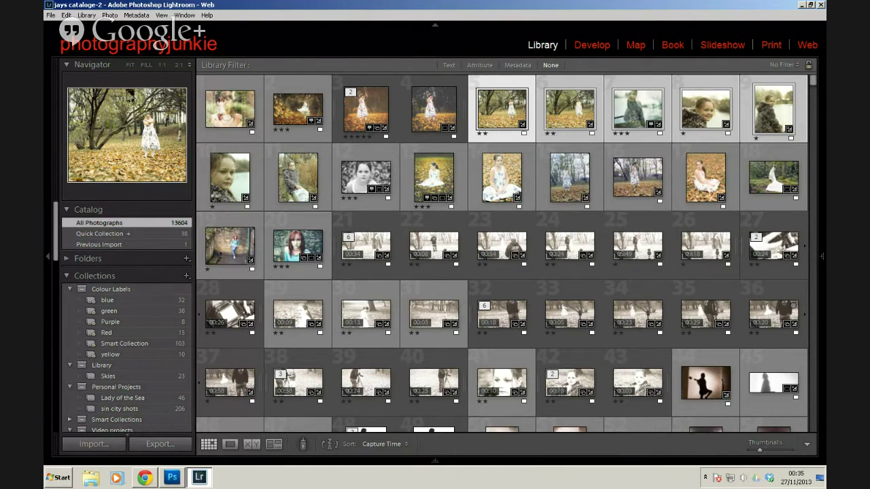
click(66, 64)
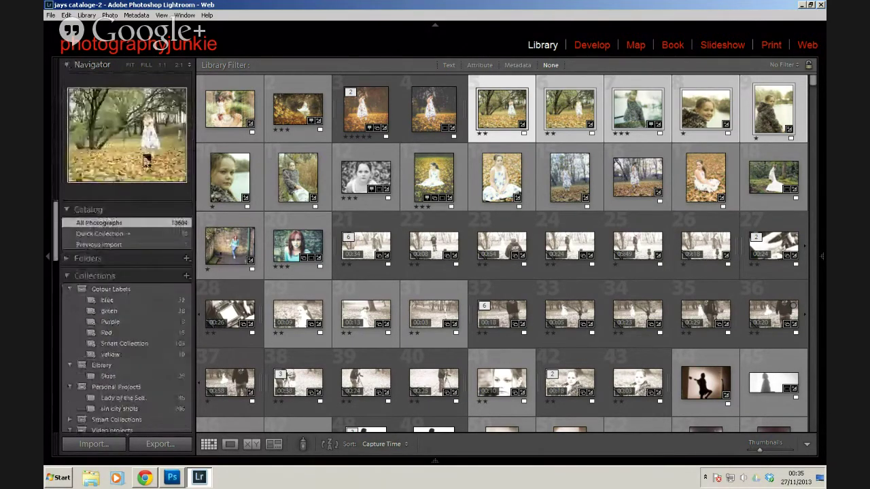
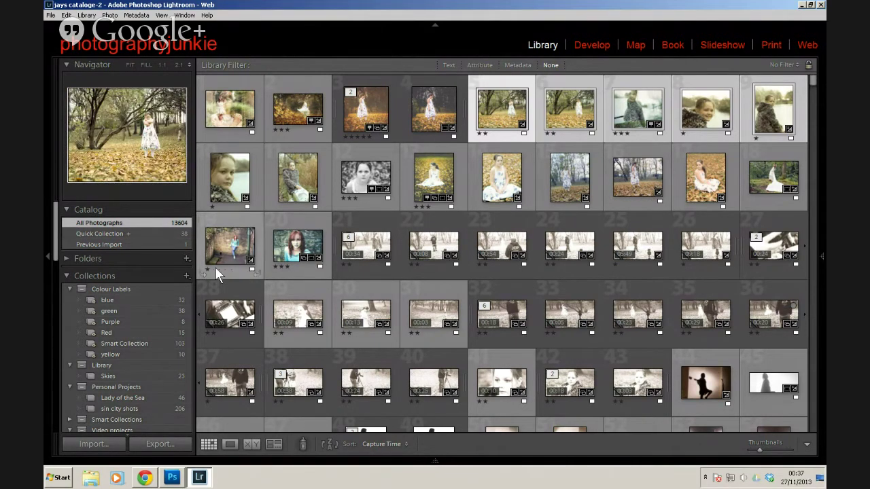
Briefly view the Previous Import, then return the grid to All Photographs
drag(216, 268, 263, 275)
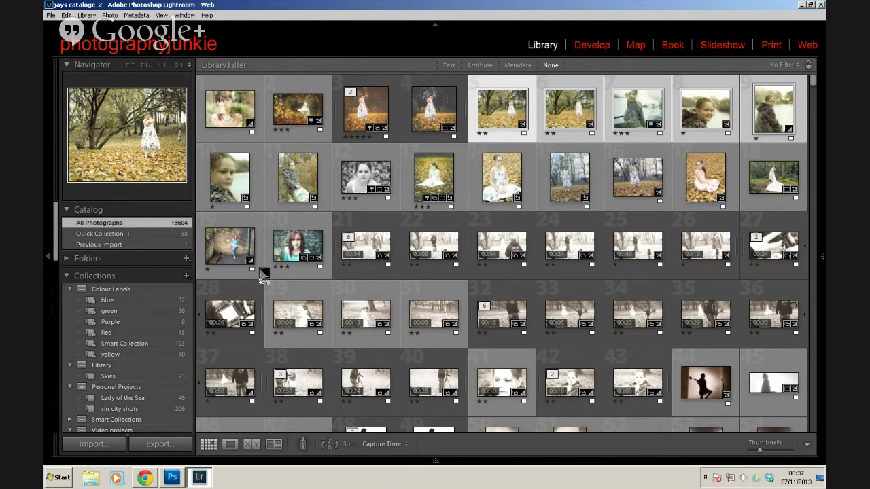
click(130, 244)
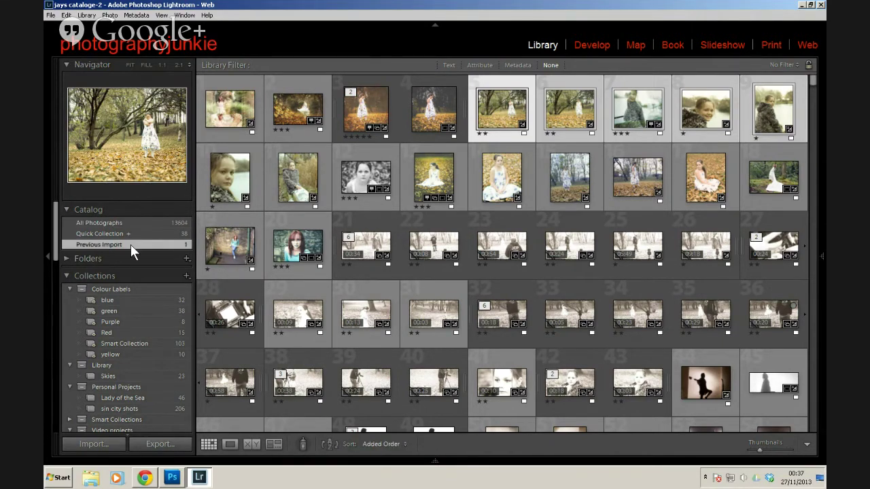
click(130, 222)
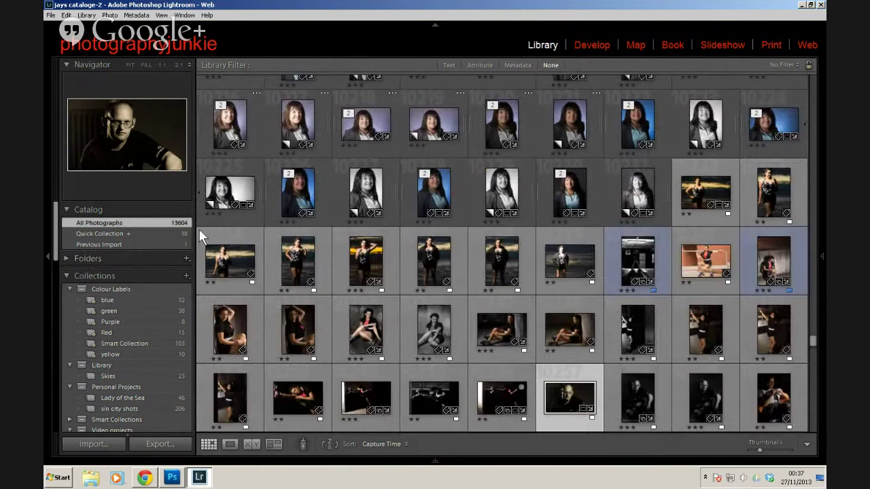
Toggle the Folders list closed and bring the Collections list with Colour Labels and Skies into view
click(67, 260)
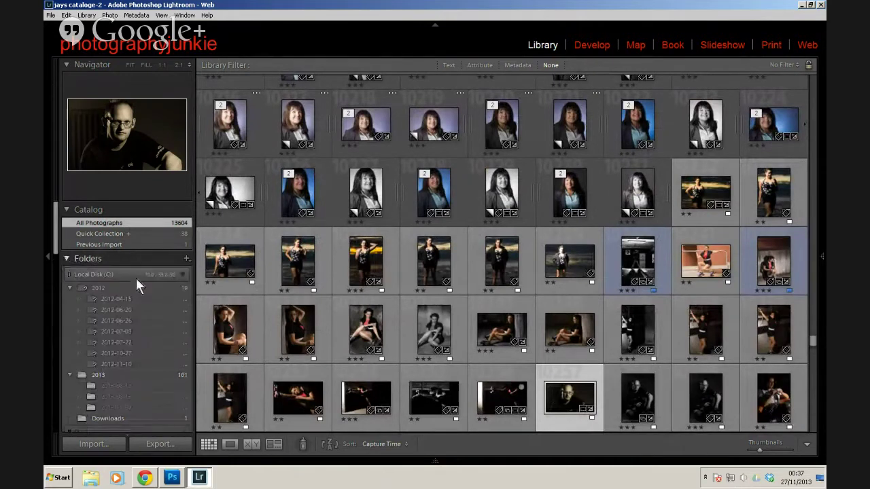
scroll(160, 253, down, 3)
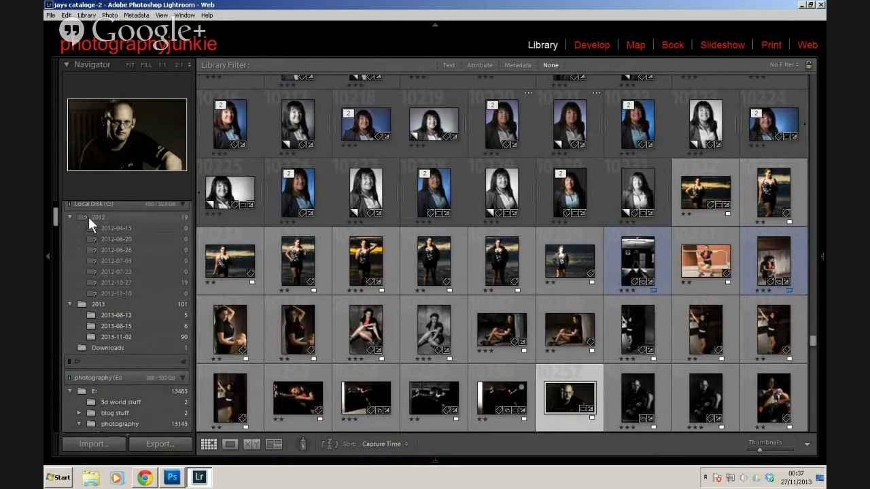
scroll(53, 210, up, 2)
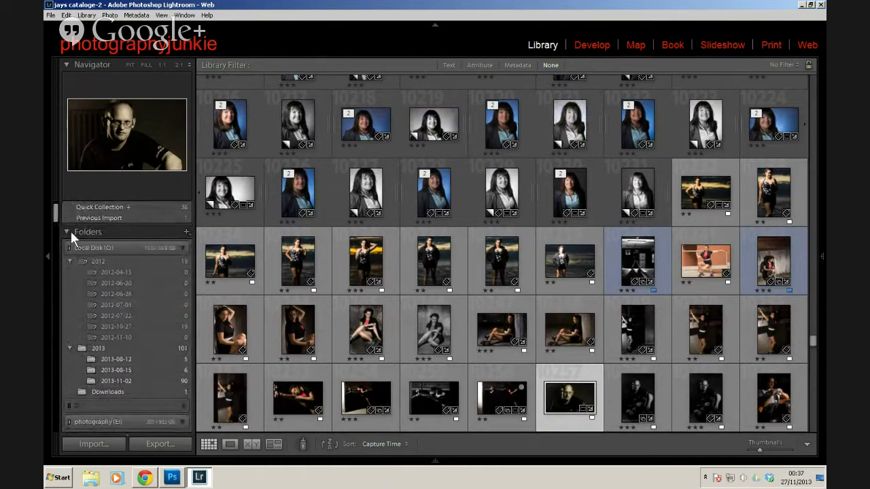
click(66, 233)
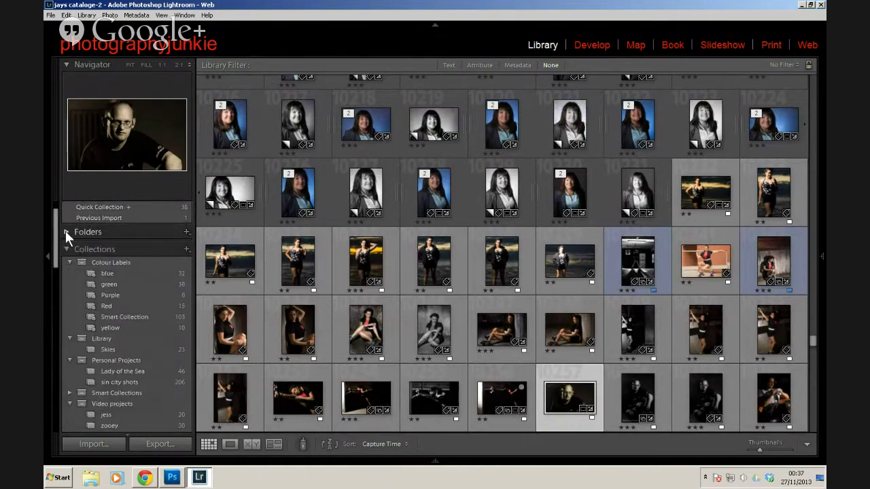
click(67, 232)
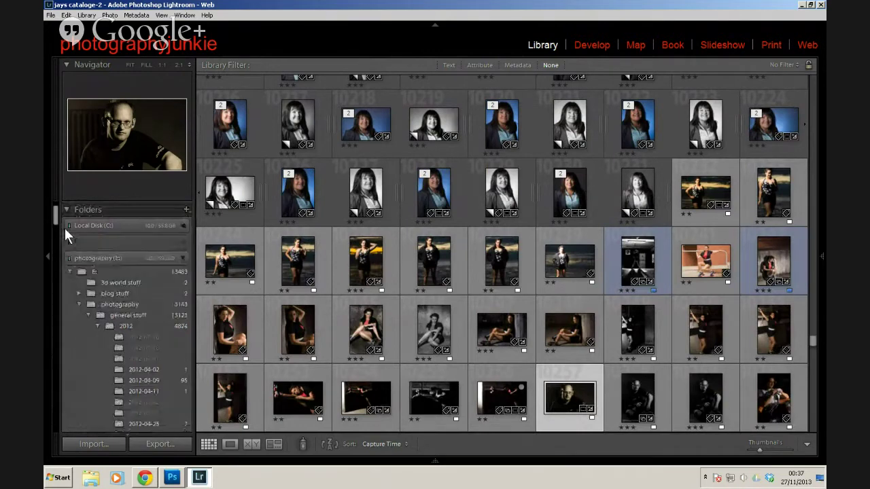
click(66, 211)
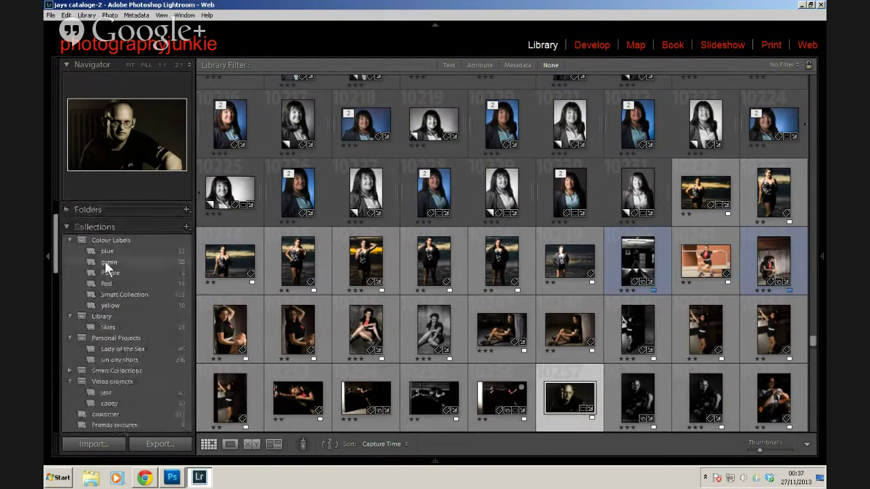
drag(55, 249, 66, 310)
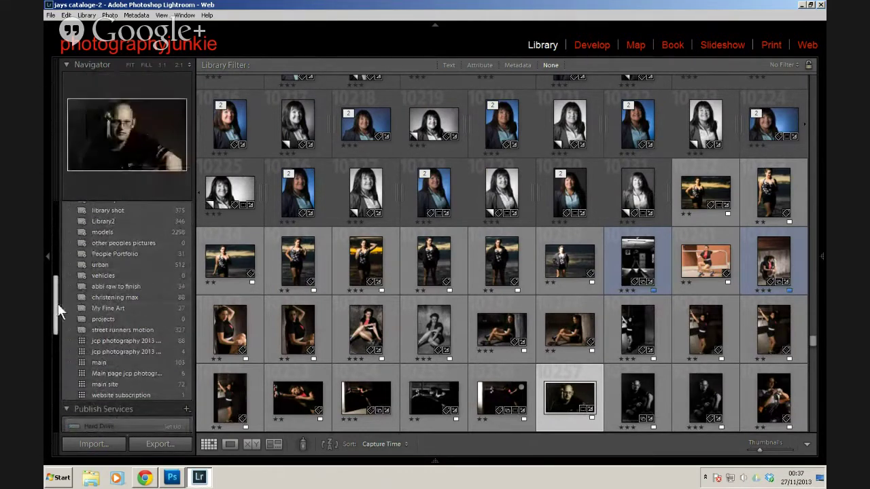
drag(58, 312, 58, 259)
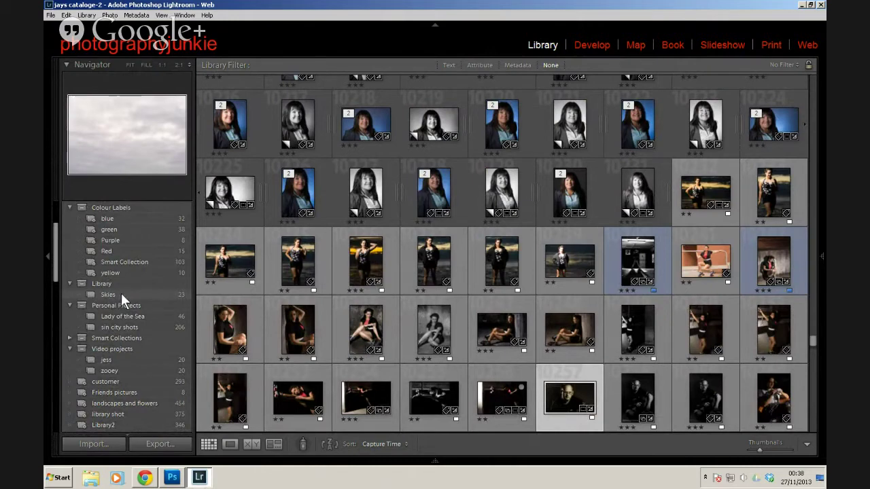
Open the Skies collection and show the right-hand histogram, keyword and metadata panels
click(121, 293)
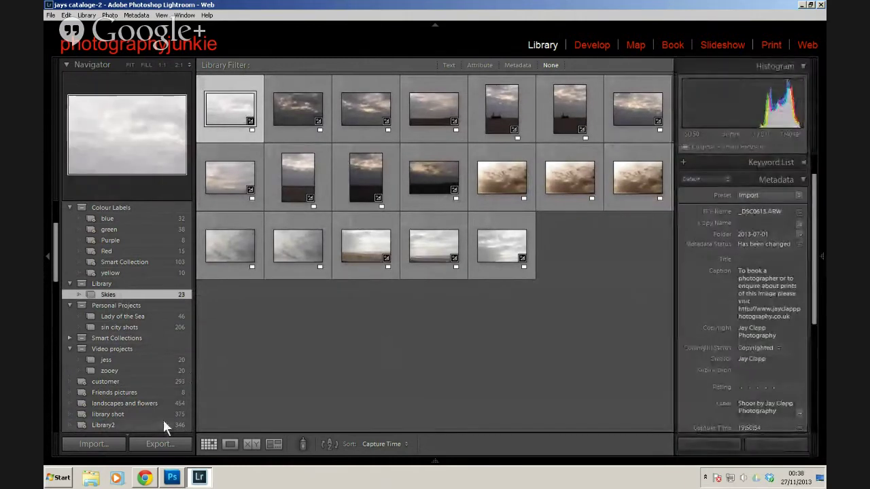
click(822, 256)
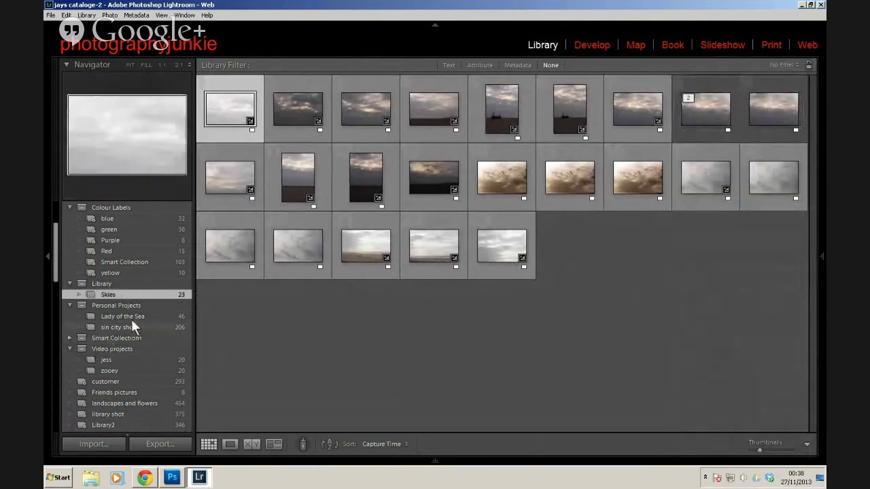
drag(55, 270, 54, 252)
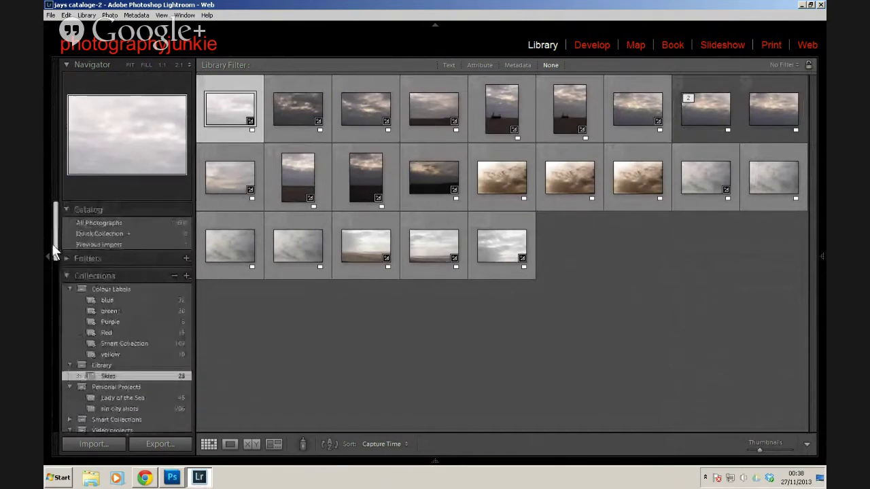
Dismiss the new-collection options and display the blue colour-label collection's 32 photos
click(186, 276)
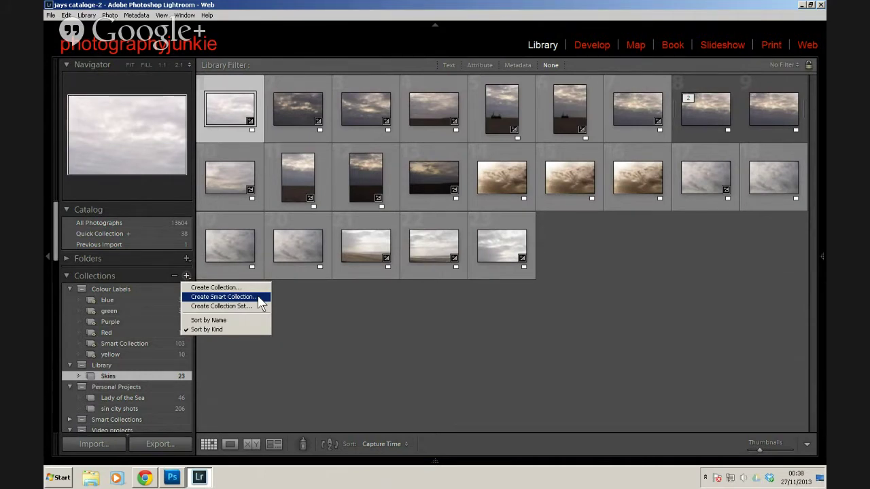
click(300, 374)
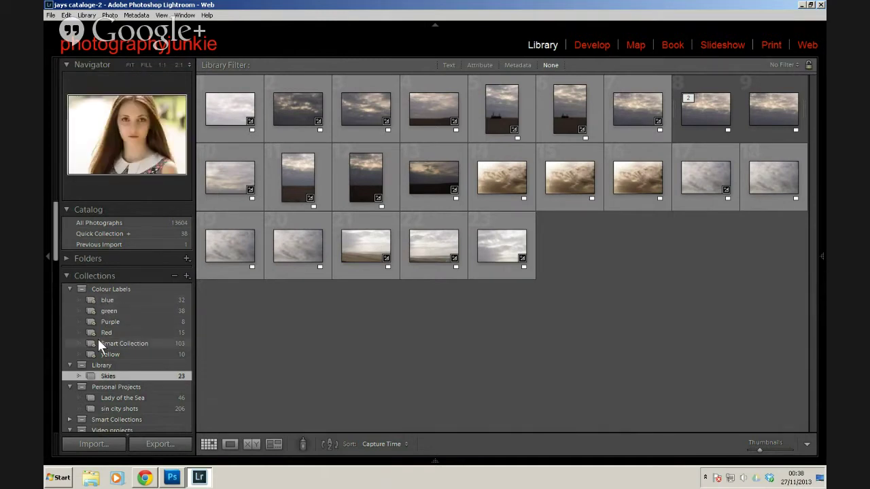
click(136, 299)
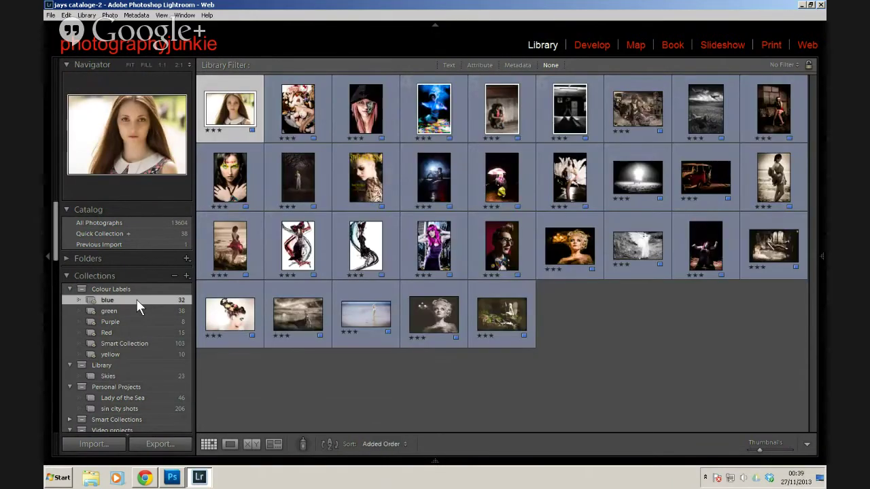
Show the filmstrip and grid toolbar, then display the Skies collection's 23 photos
click(435, 462)
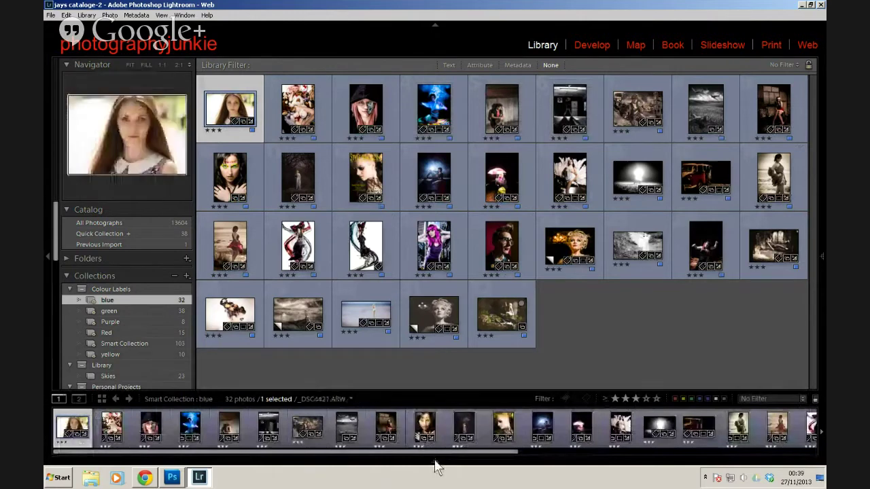
key(t)
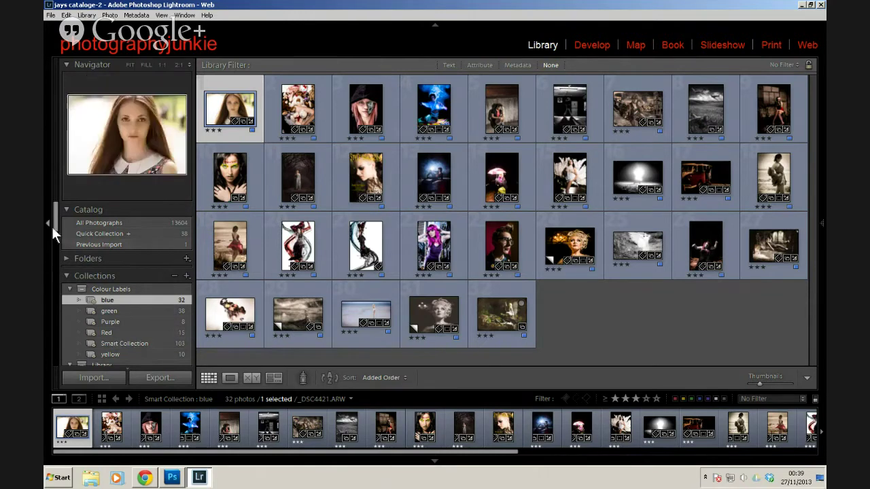
drag(53, 223, 59, 248)
click(112, 237)
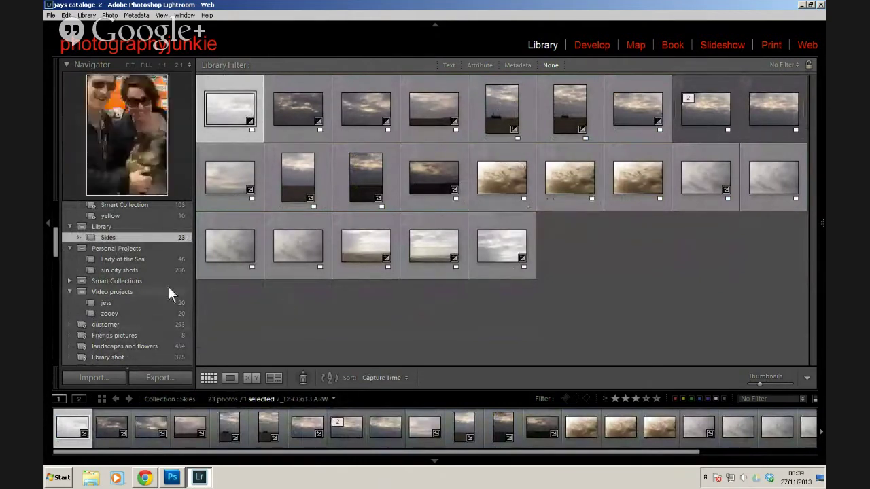
click(54, 234)
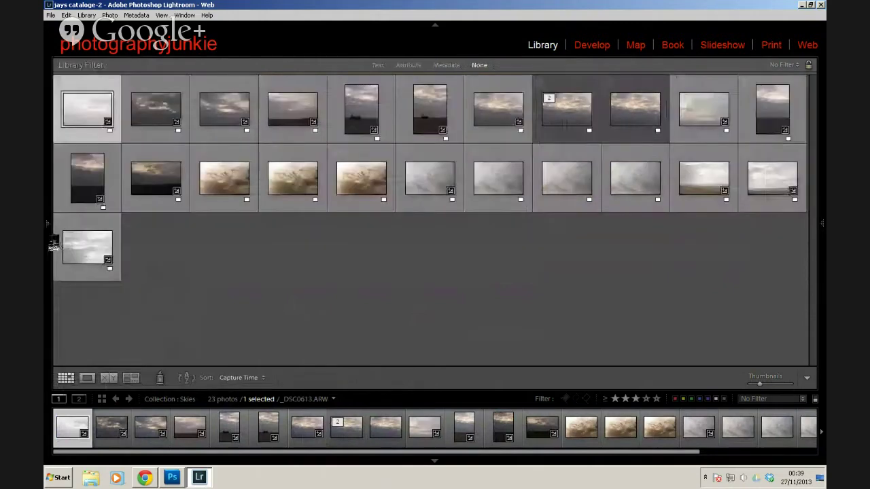
click(46, 230)
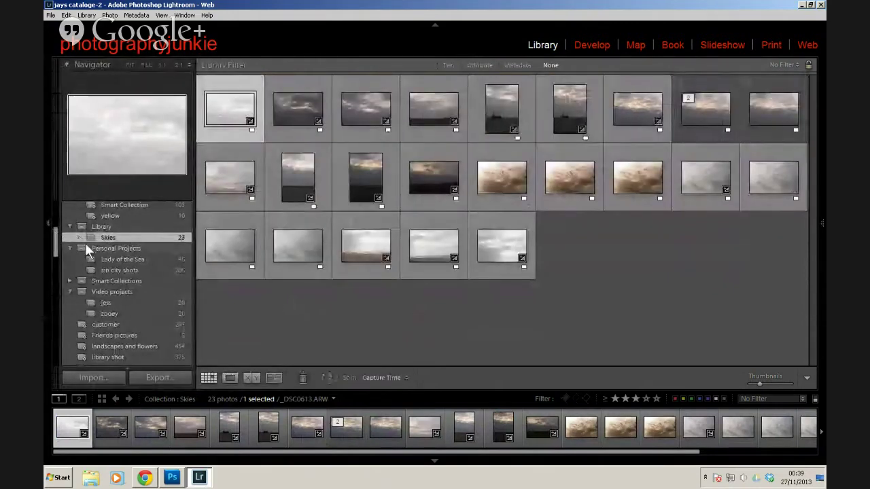
drag(53, 233, 56, 211)
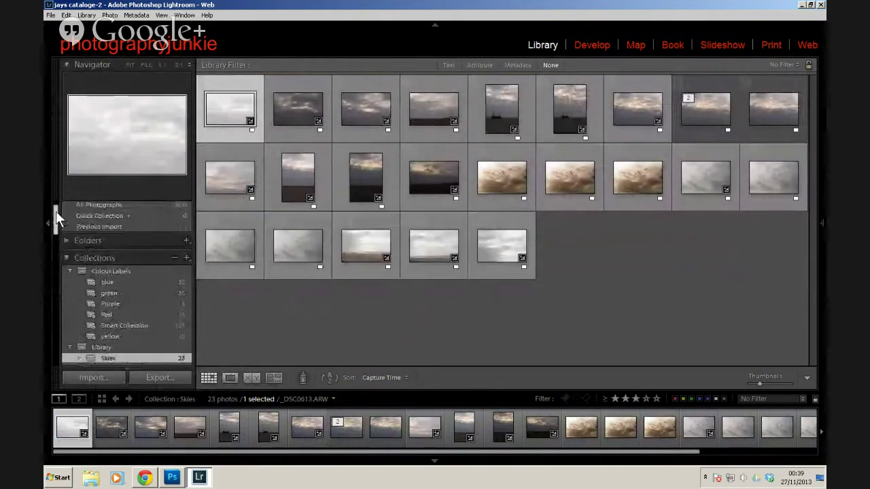
Start a smart collection named 'teaching' matching all rules, with a five-star rating rule
click(187, 257)
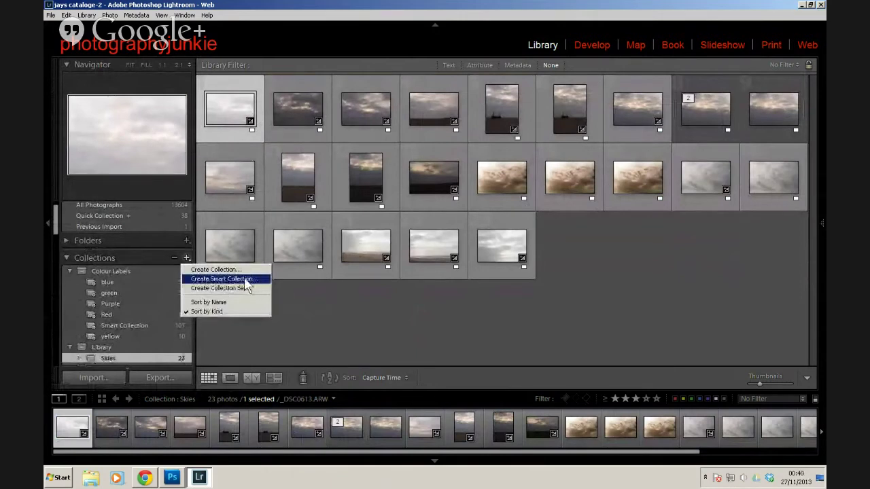
click(255, 280)
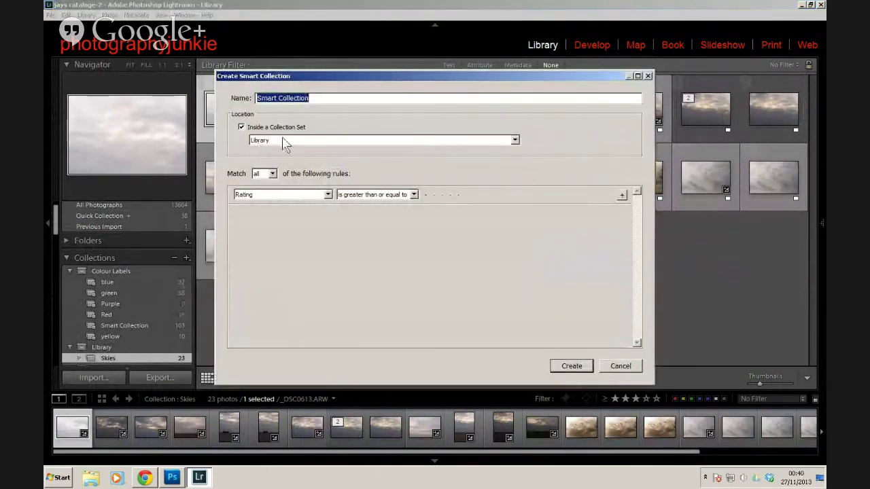
text(te)
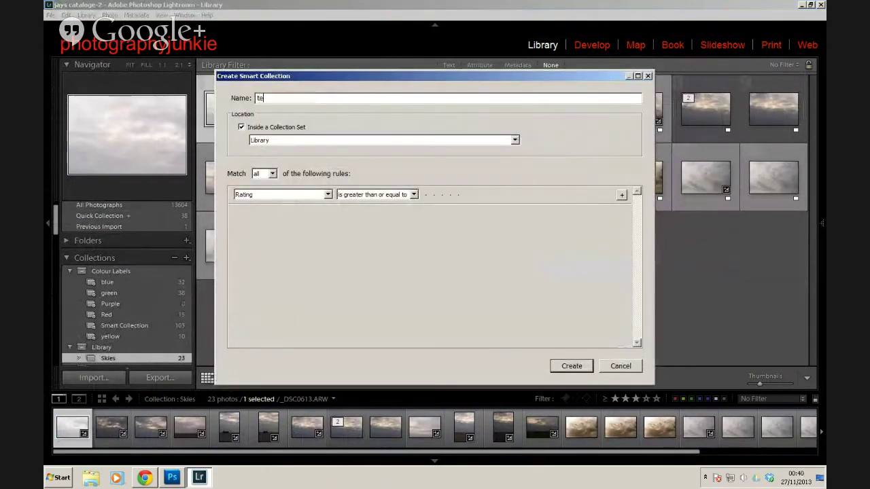
text(aching)
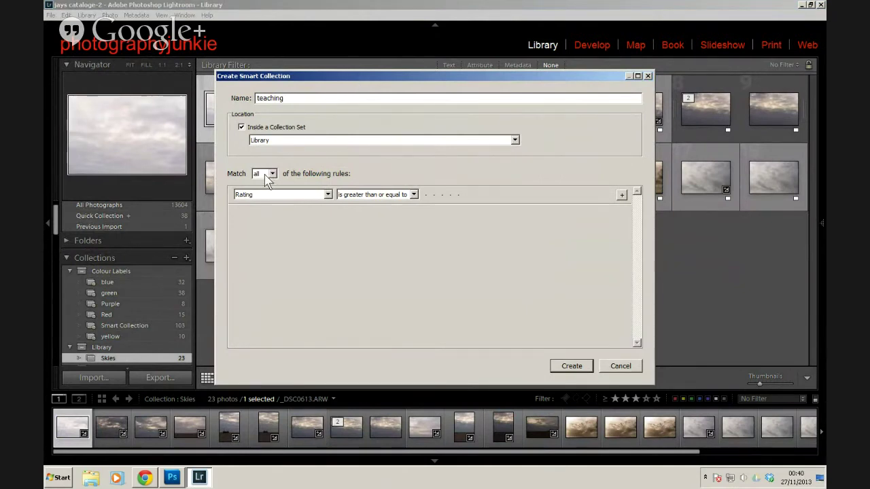
click(267, 176)
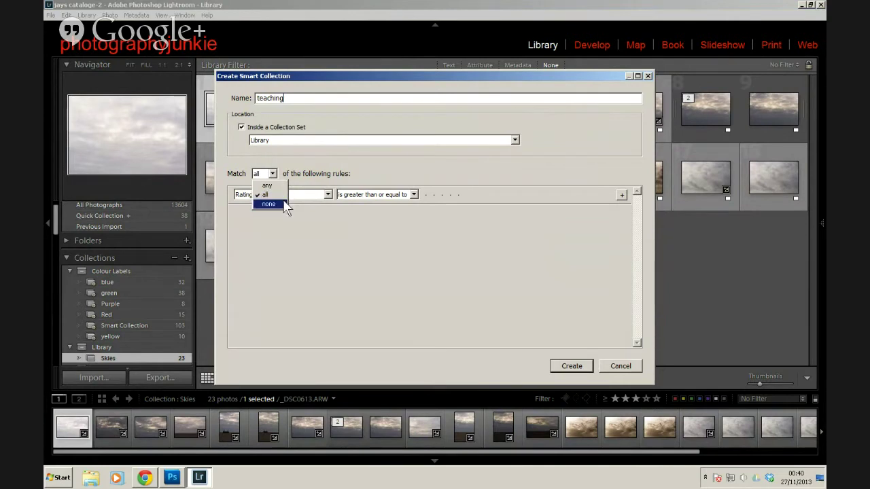
click(306, 240)
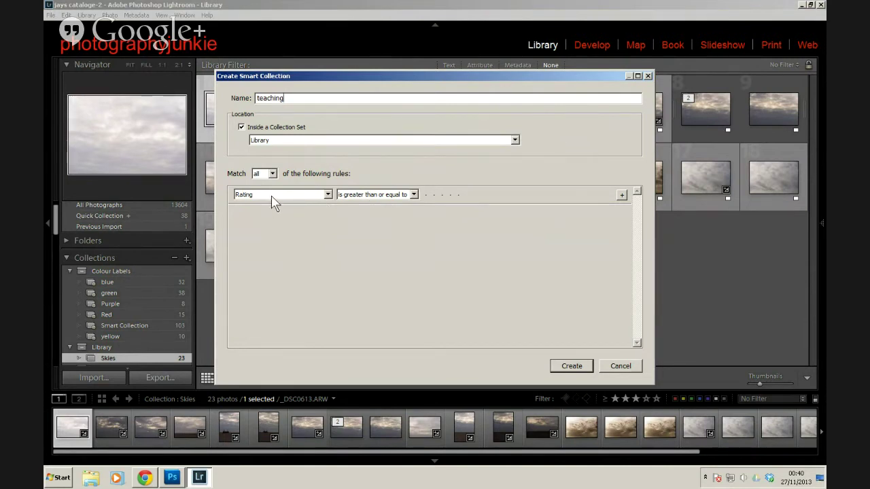
click(458, 195)
Add a second rule requiring Label Color is blue and create the collection
click(622, 195)
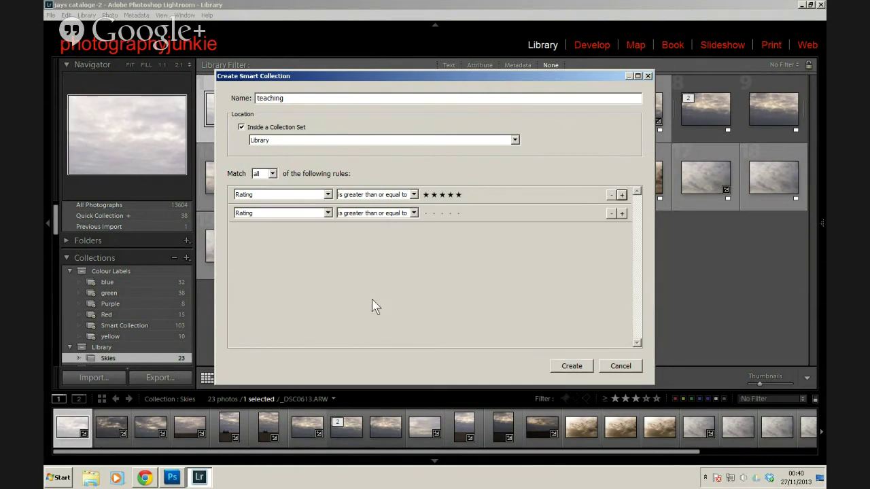
click(297, 216)
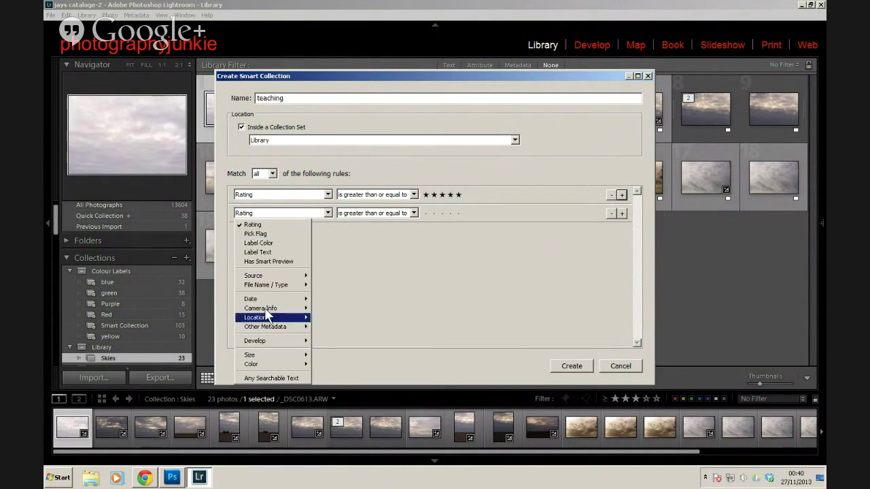
mouse_move(284, 371)
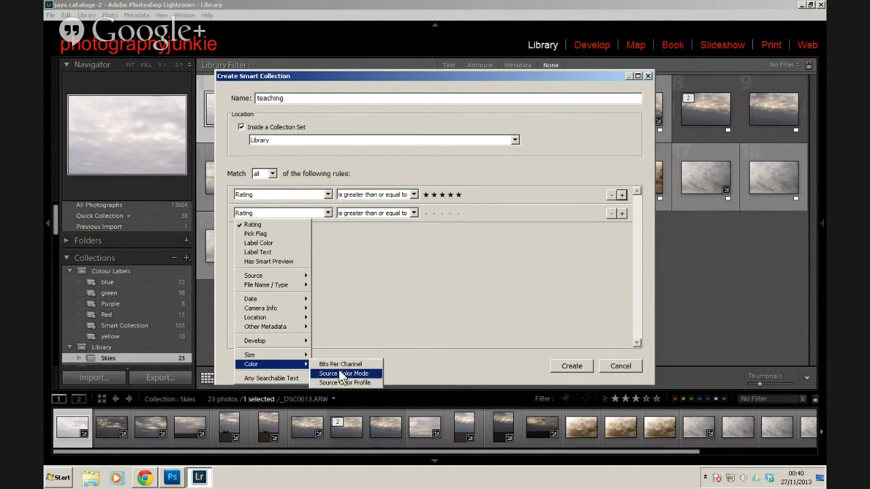
mouse_move(284, 346)
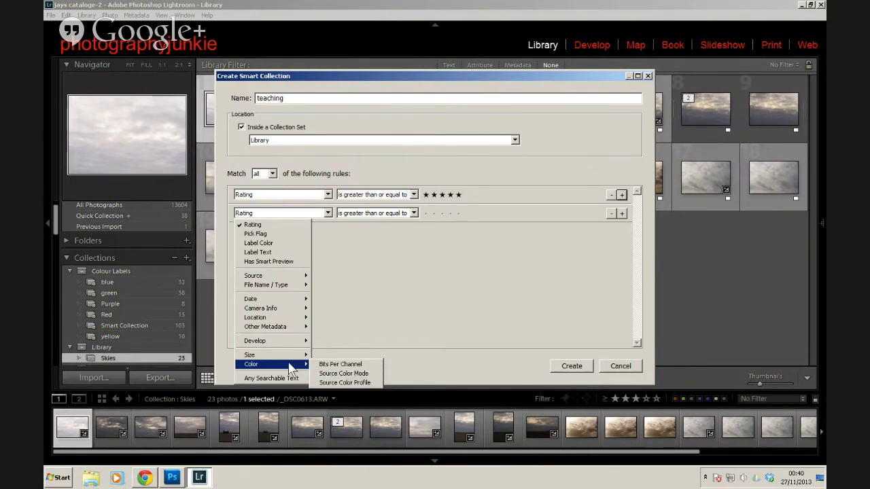
click(281, 243)
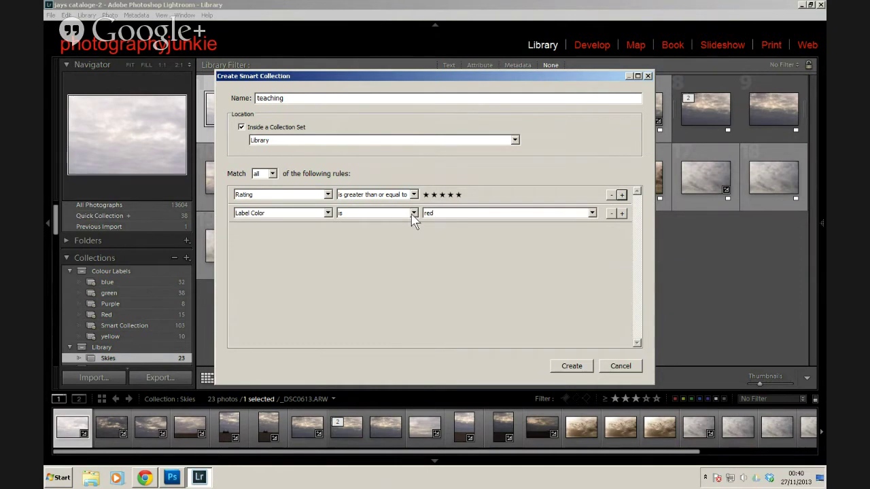
click(453, 216)
click(456, 253)
click(582, 365)
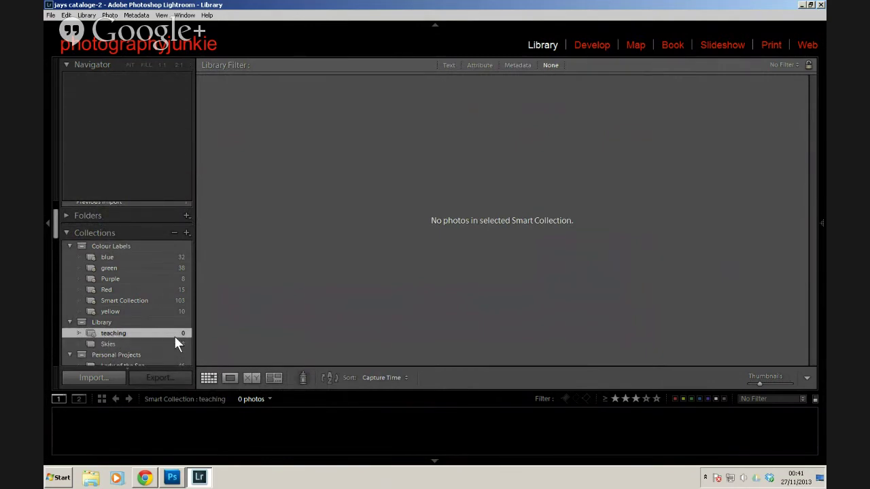
Open the Skies collection and select the three sepia sky photos together
scroll(55, 229, down, 1)
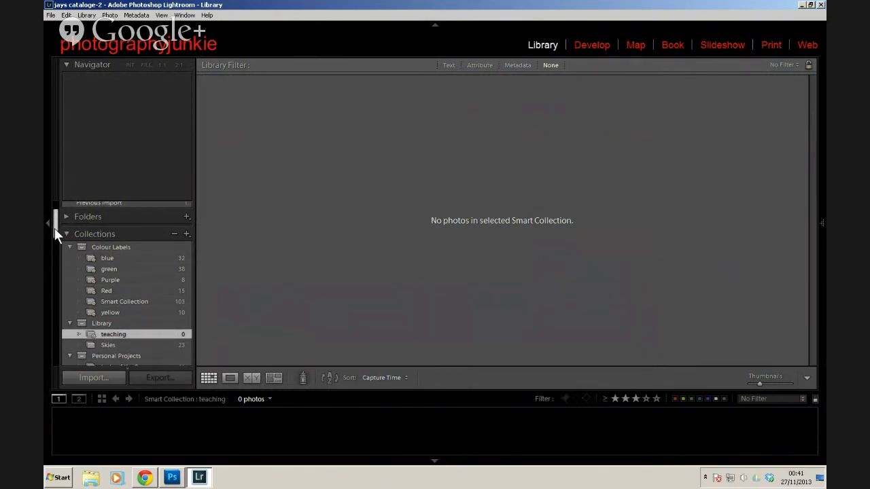
drag(55, 229, 64, 249)
click(124, 258)
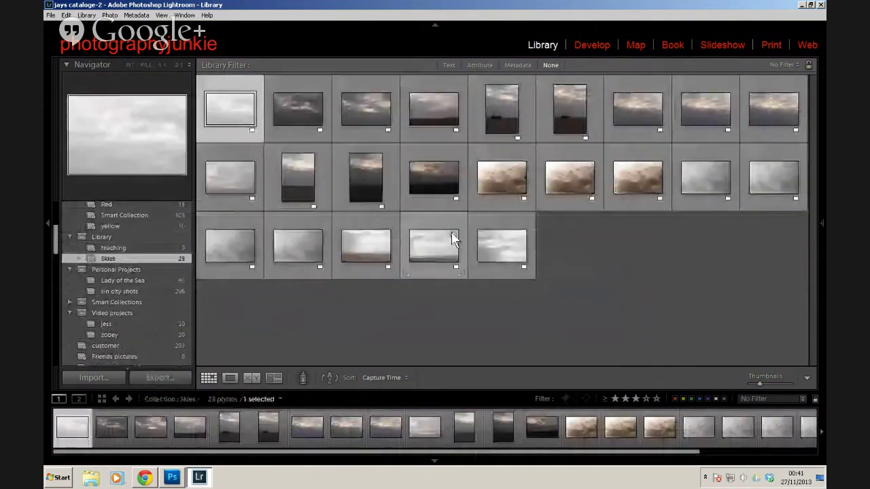
click(508, 180)
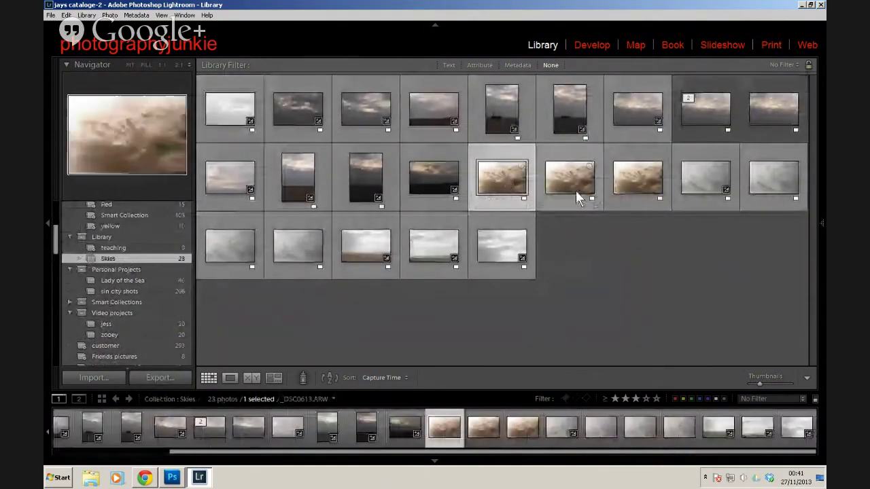
shift+click(641, 182)
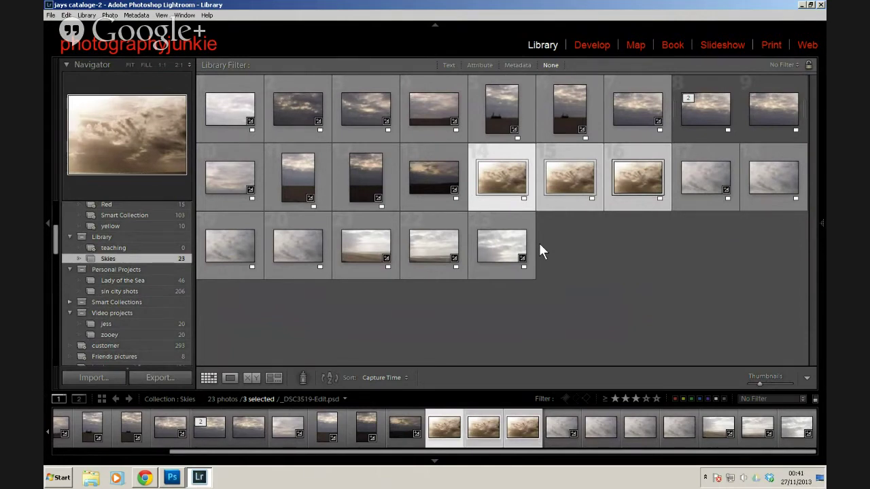
Rate the three sepia sky photos five stars, then reset the colour-label filter to No Filter
key(5)
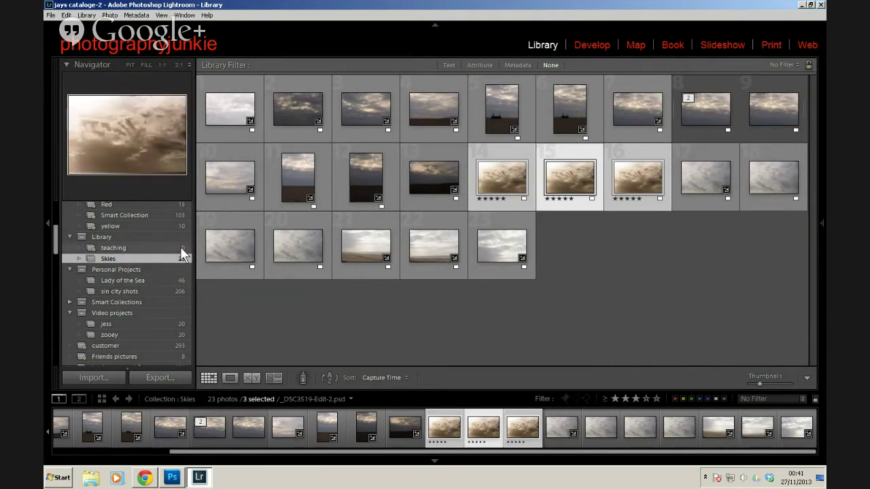
click(700, 398)
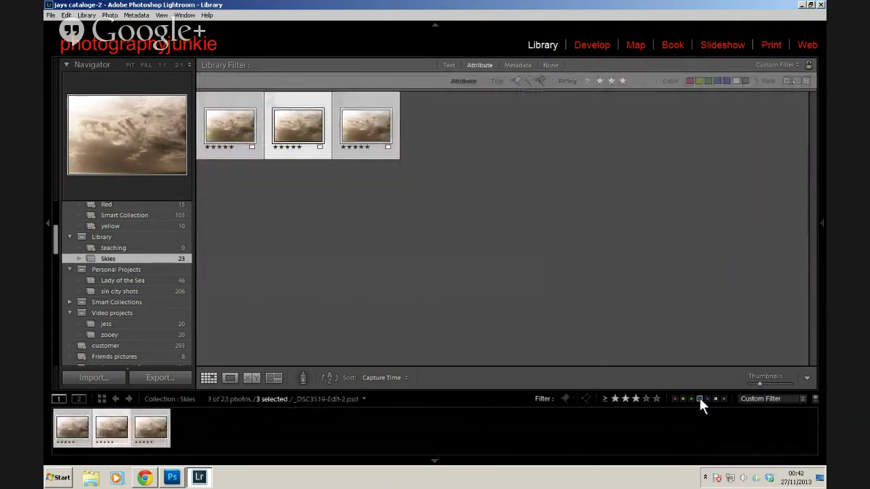
click(699, 399)
click(700, 398)
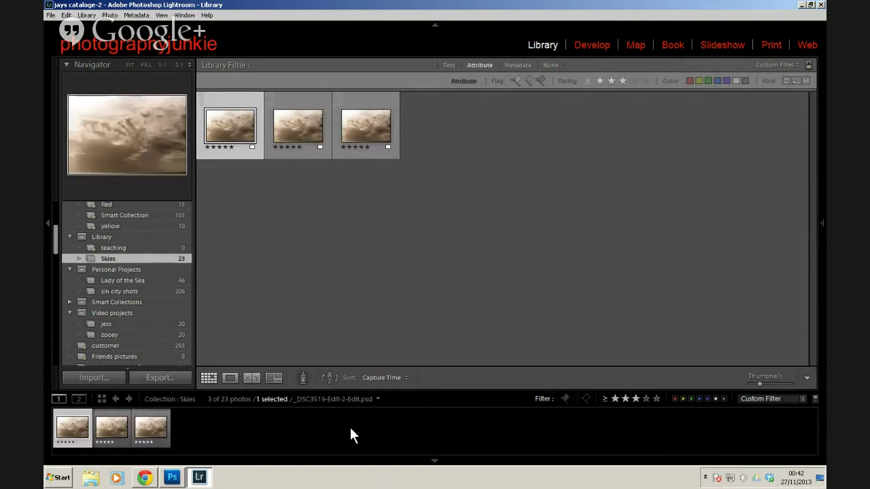
click(636, 398)
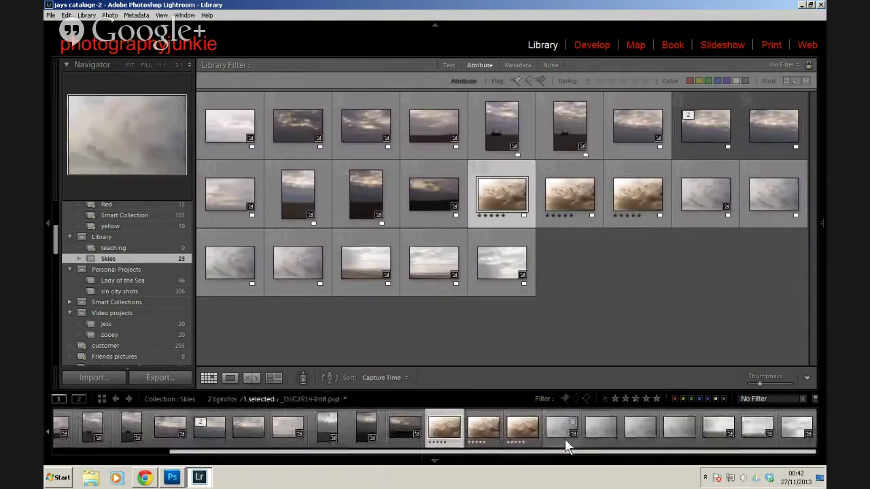
Give the three selected five-star sepia sky photos a blue label
shift+click(520, 433)
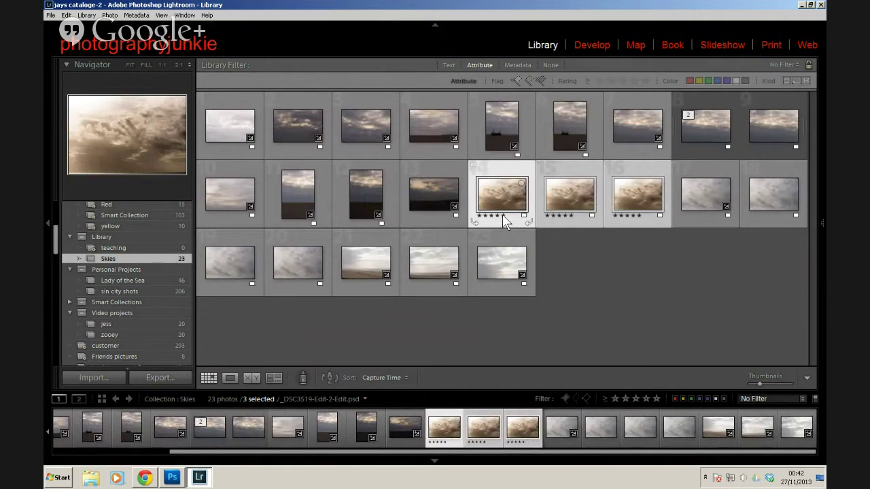
key(9)
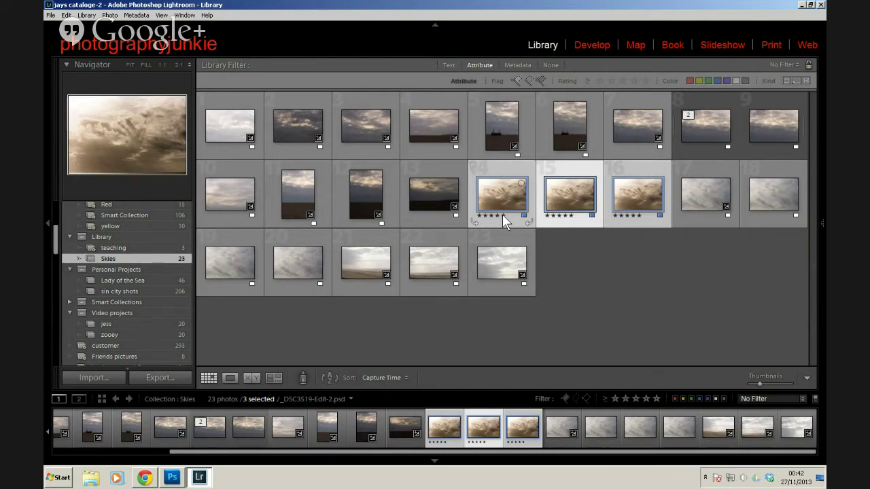
click(145, 478)
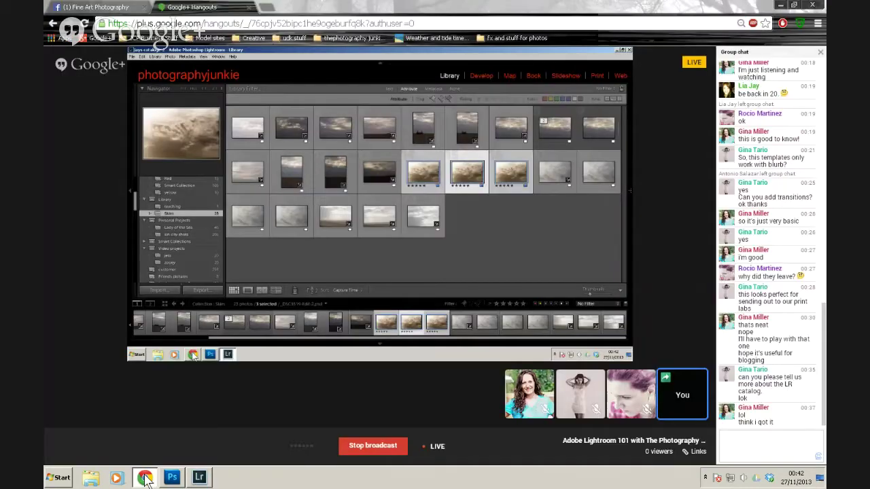
click(145, 477)
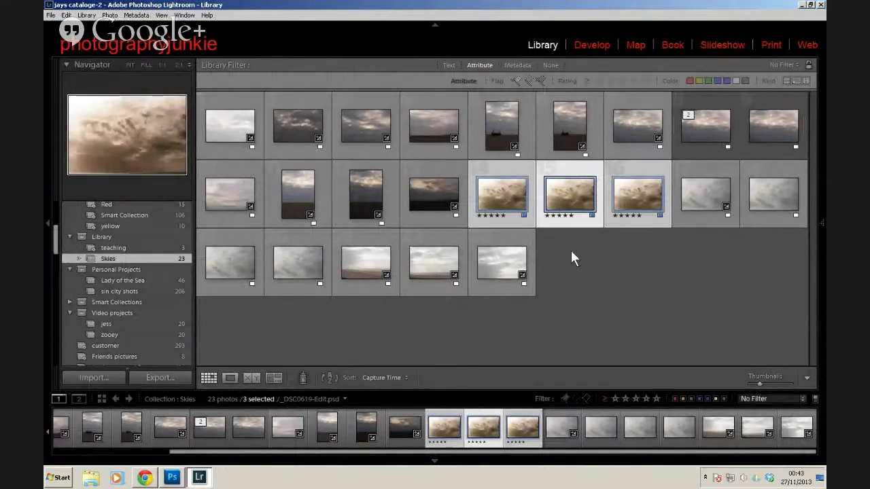
Check the teaching collection's 3 photos, then browse the blue collection's 35 photos
click(129, 248)
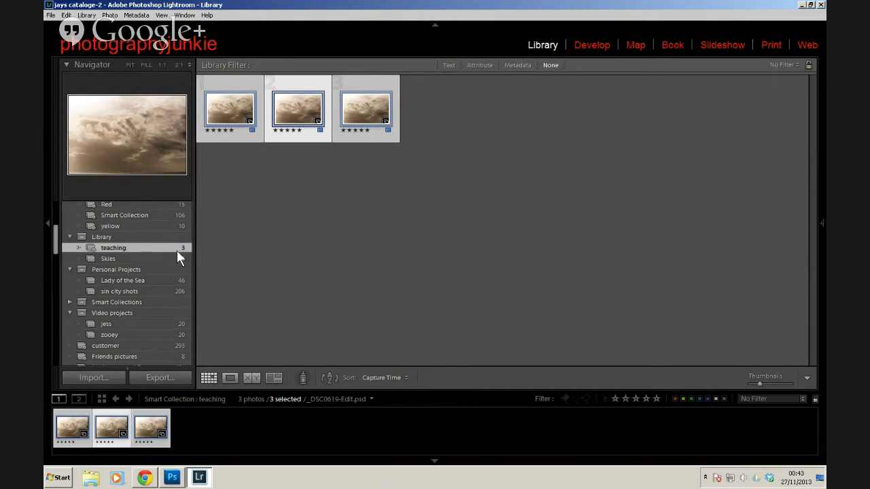
drag(56, 241, 56, 221)
scroll(57, 226, down, 3)
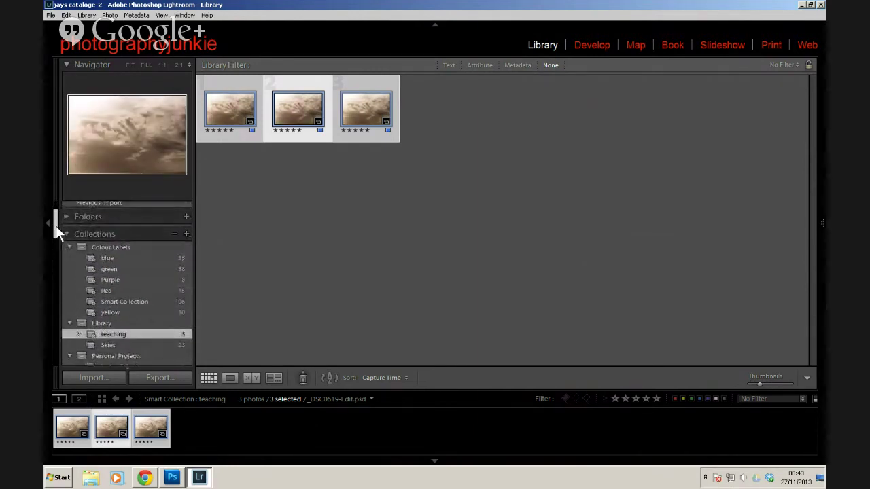
click(138, 259)
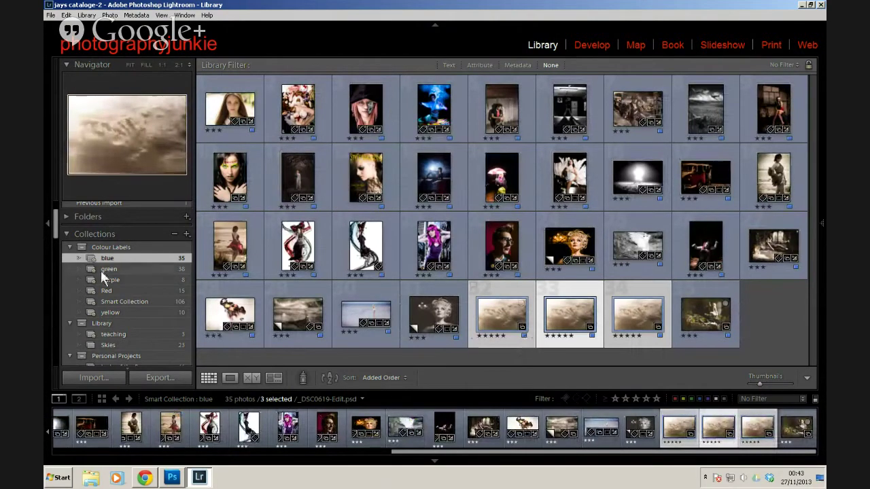
scroll(53, 240, down, 2)
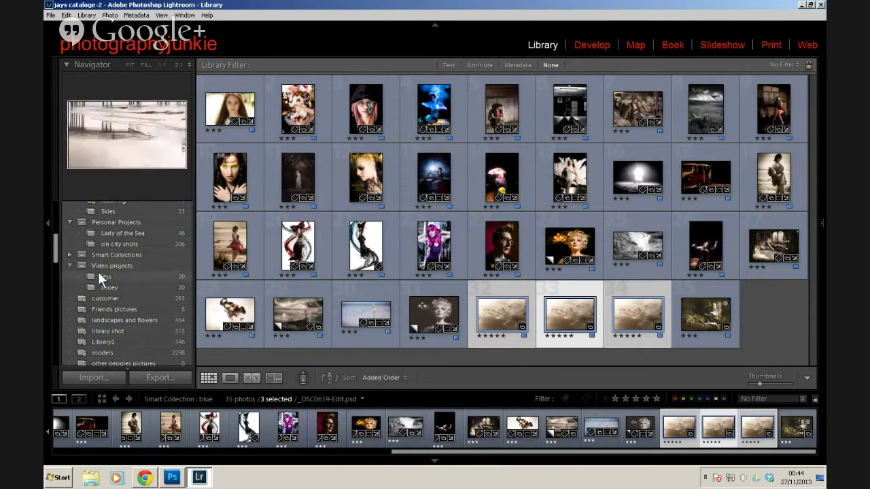
scroll(103, 273, up, 3)
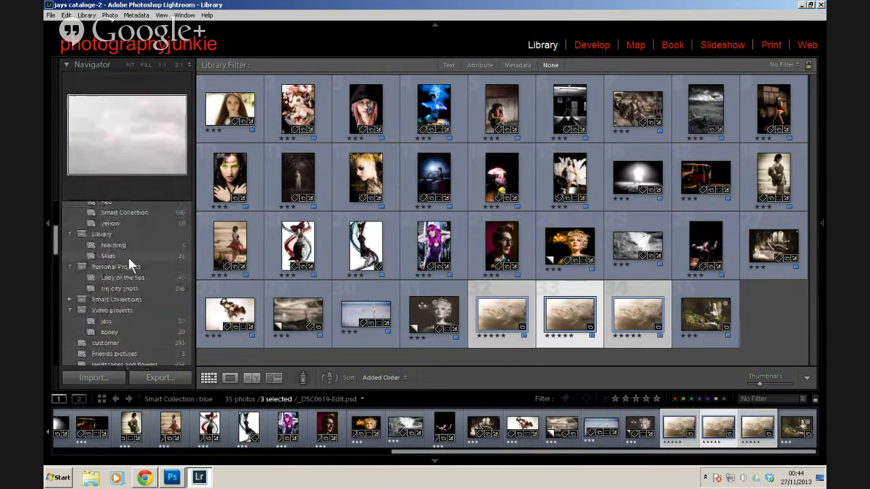
Revisit Skies and teaching, then remove the blue label from the three sepia sky photos
click(127, 257)
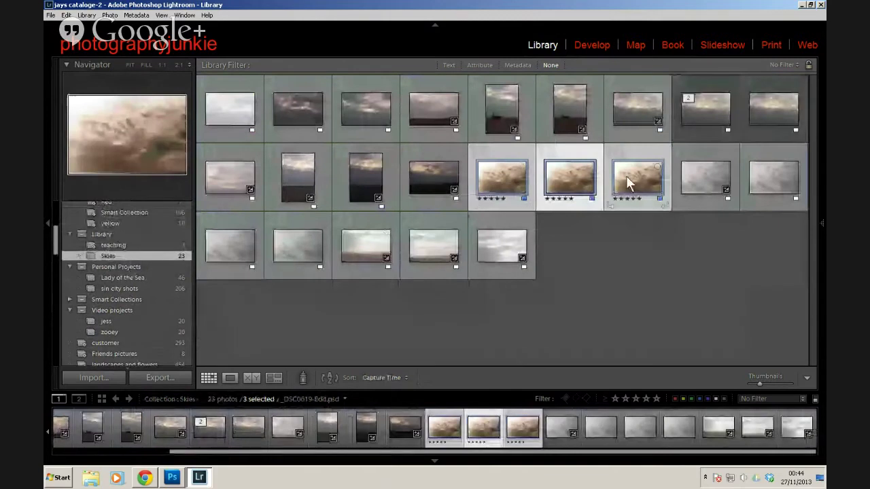
click(145, 245)
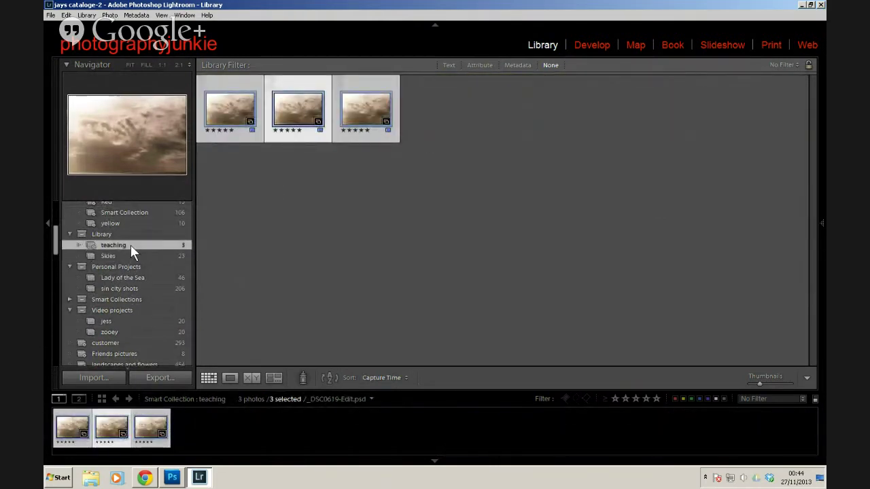
scroll(130, 246, up, 3)
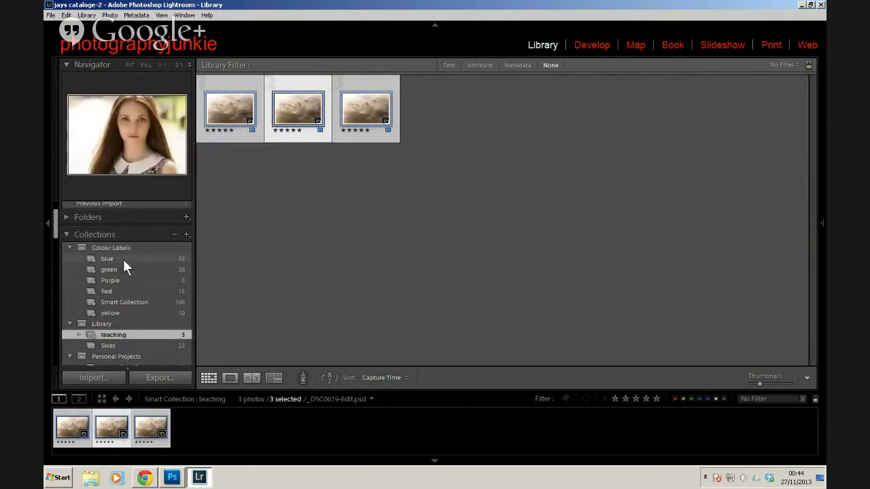
click(129, 259)
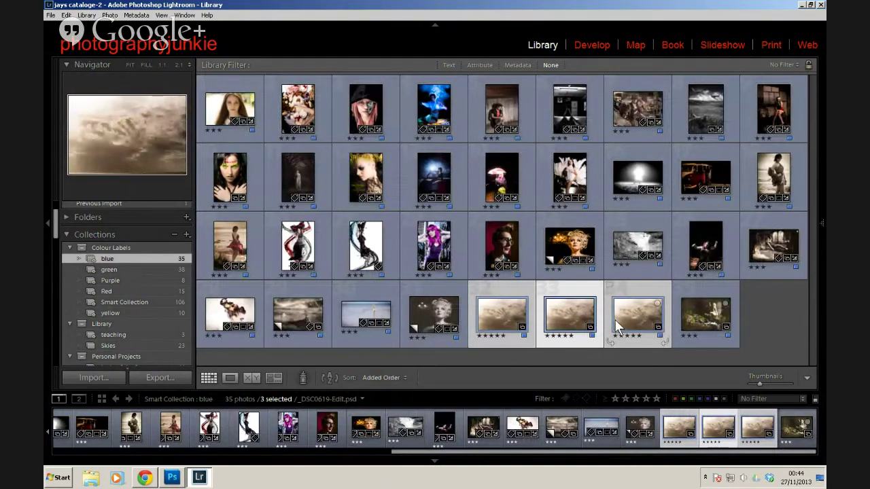
key(Delete)
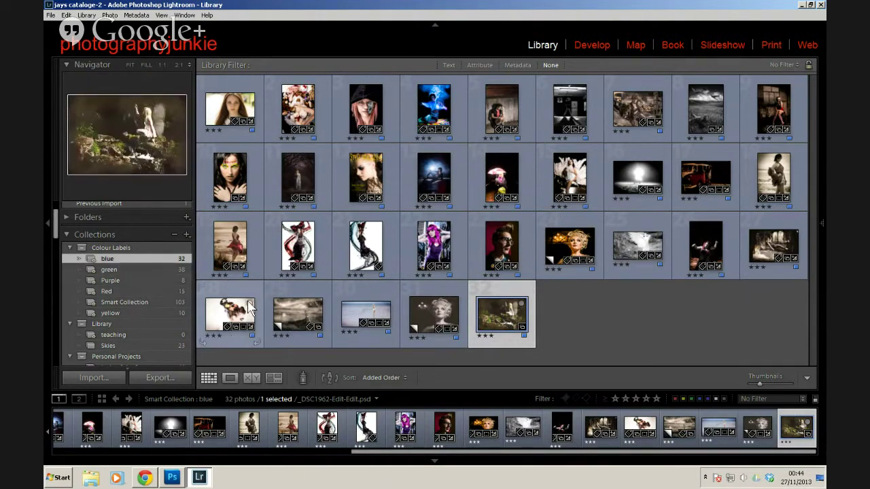
scroll(97, 281, down, 3)
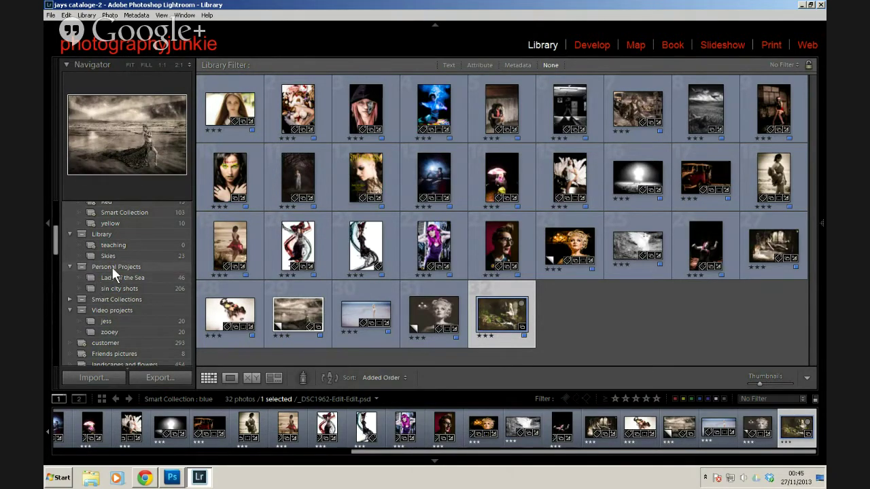
Enlarge the waterfall fairy photo and make a virtual copy, bringing the blue collection to 33
double_click(494, 314)
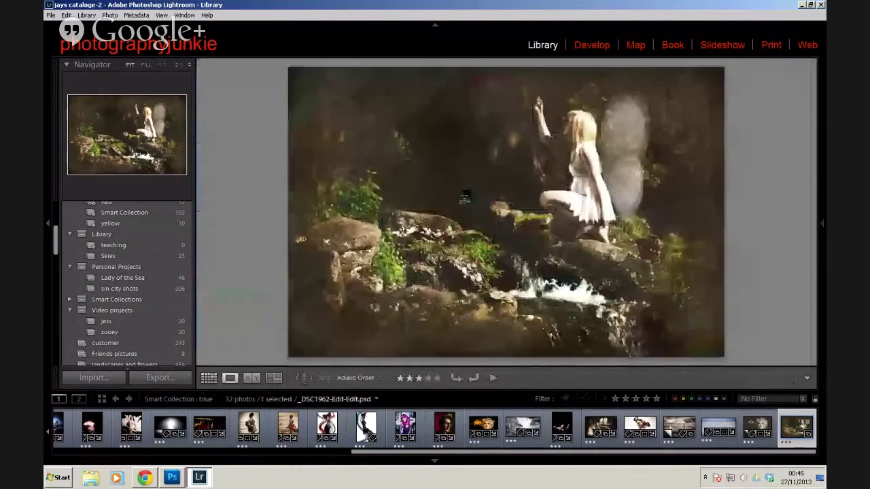
right_click(491, 162)
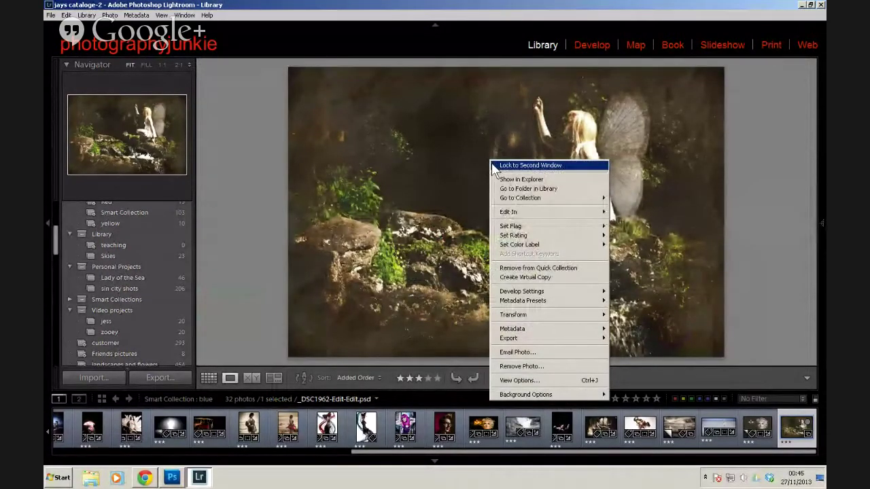
mouse_move(527, 216)
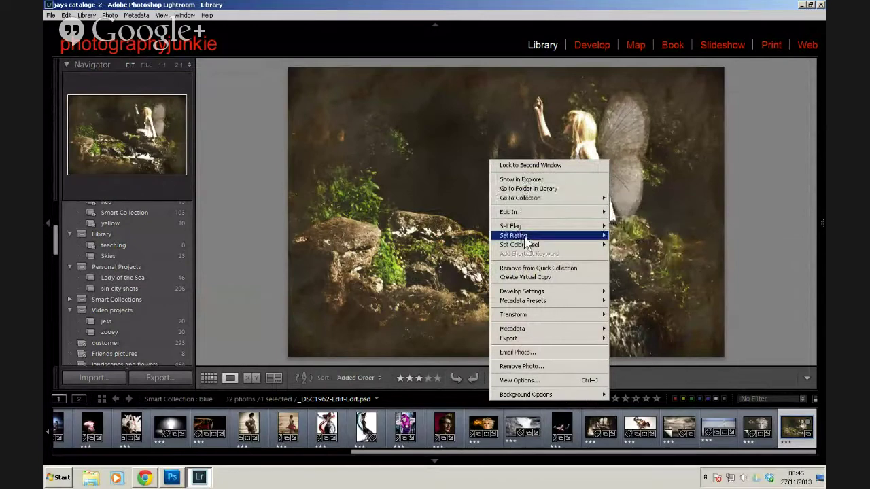
click(520, 284)
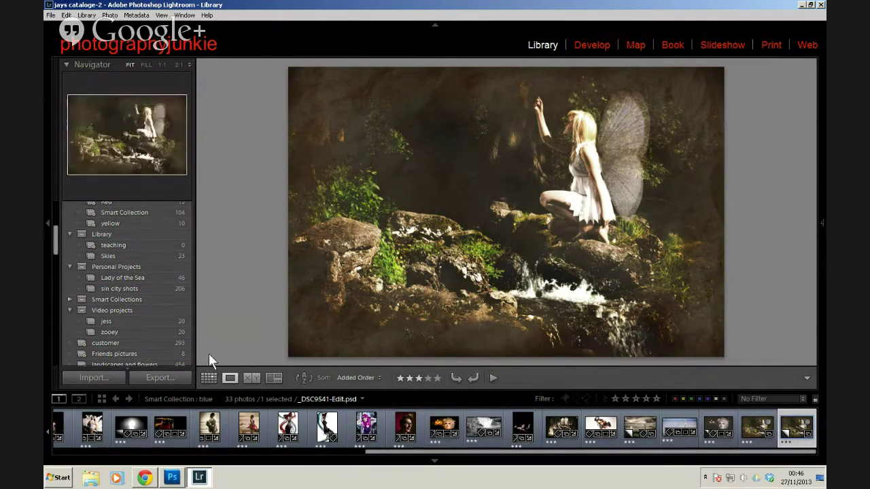
Show All Photographs (13605) in Grid view, with the fairy's Copy 1 beside its original
scroll(170, 286, down, 3)
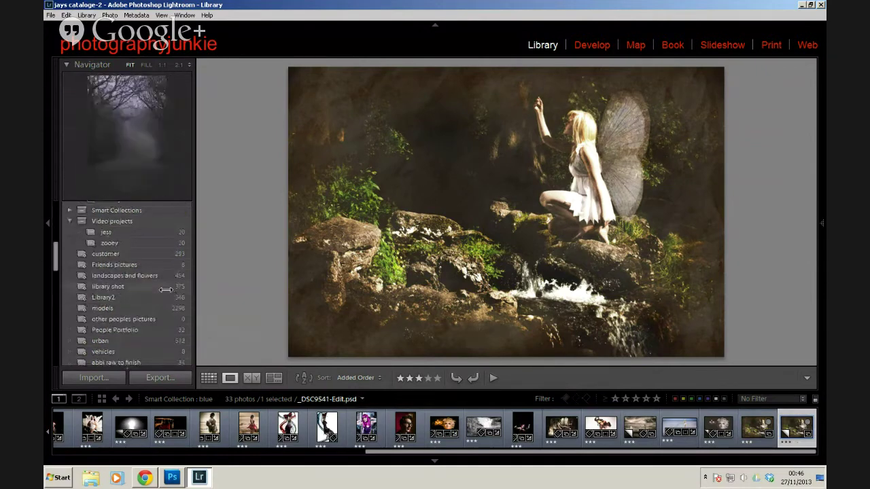
scroll(167, 290, down, 3)
scroll(168, 285, up, 8)
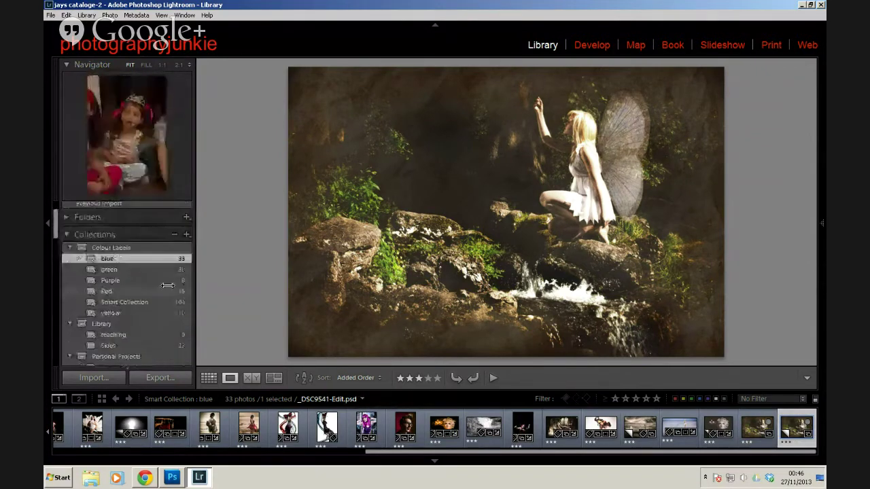
scroll(167, 286, up, 2)
click(186, 276)
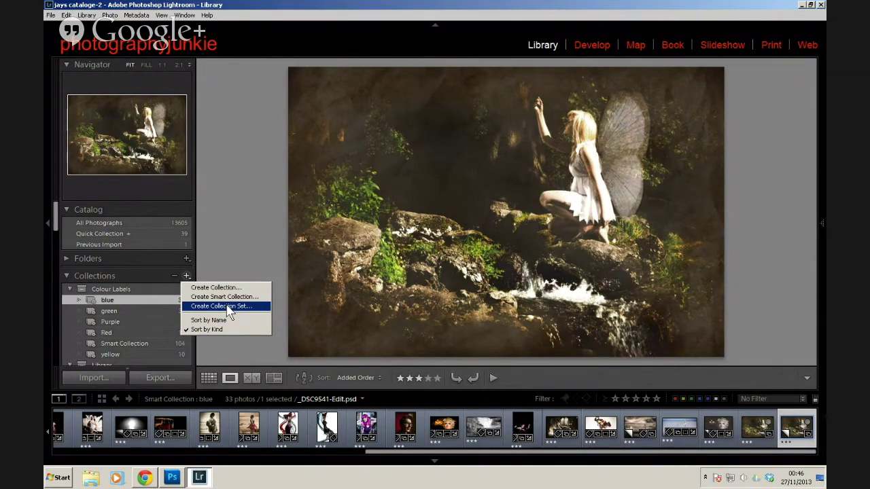
click(254, 234)
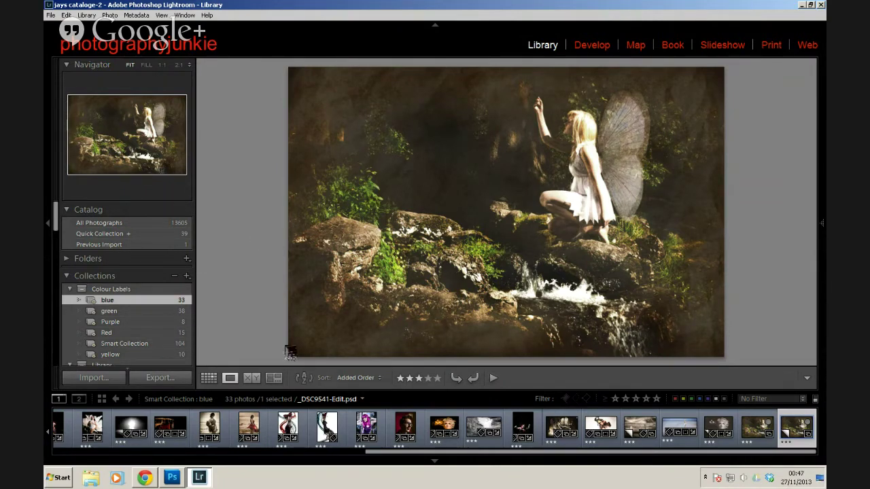
key(g)
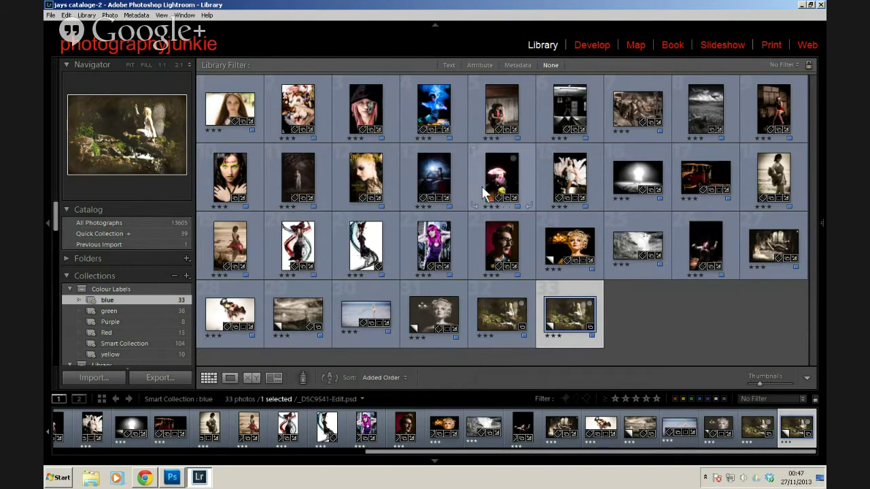
click(78, 223)
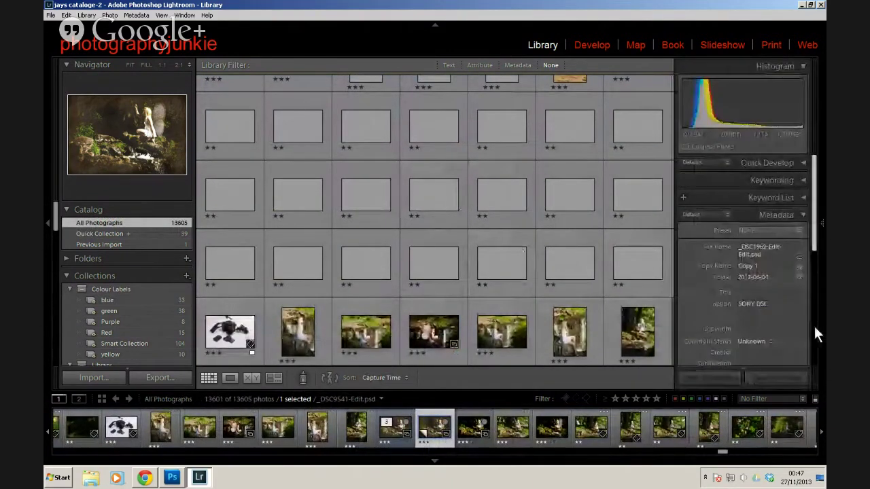
drag(813, 329, 824, 48)
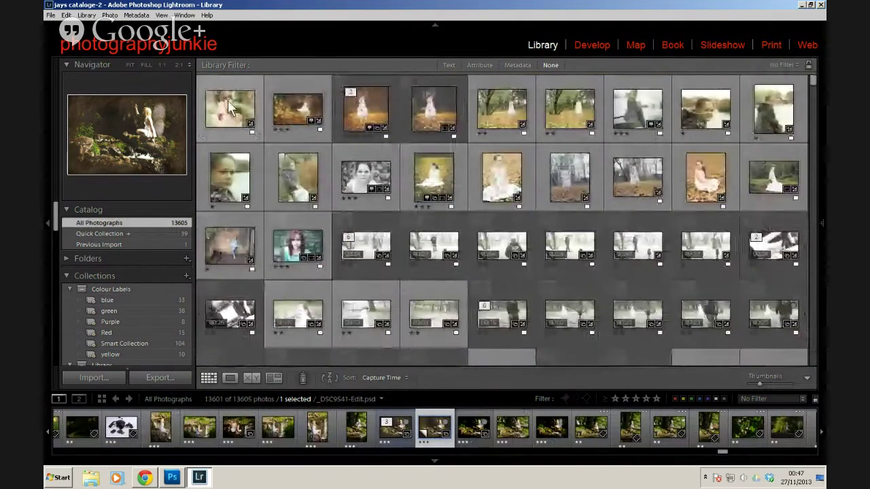
key(d)
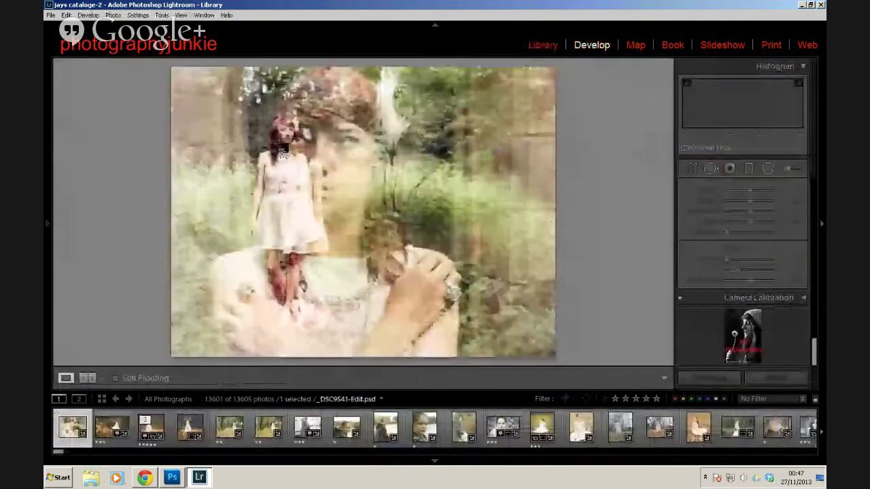
key(Right)
key(Right)
key(Right)
key(Right)
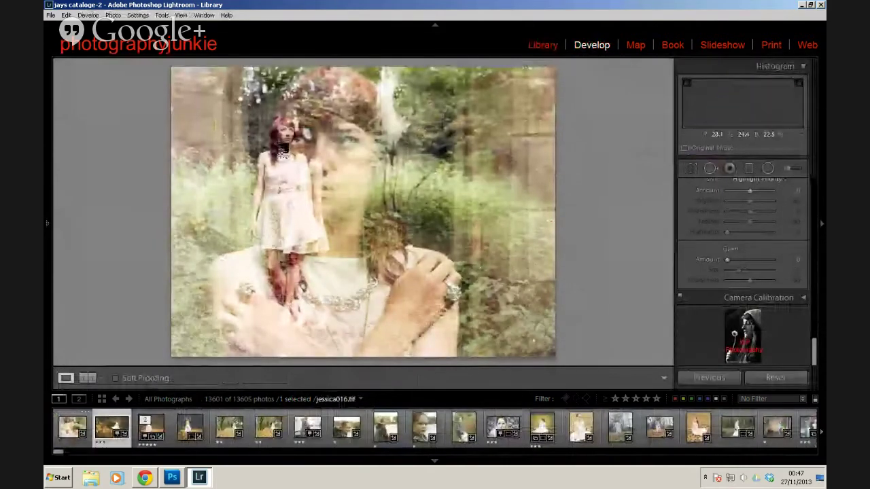
key(Right)
key(Right)
key(Right)
key(Right)
key(Right)
key(Right)
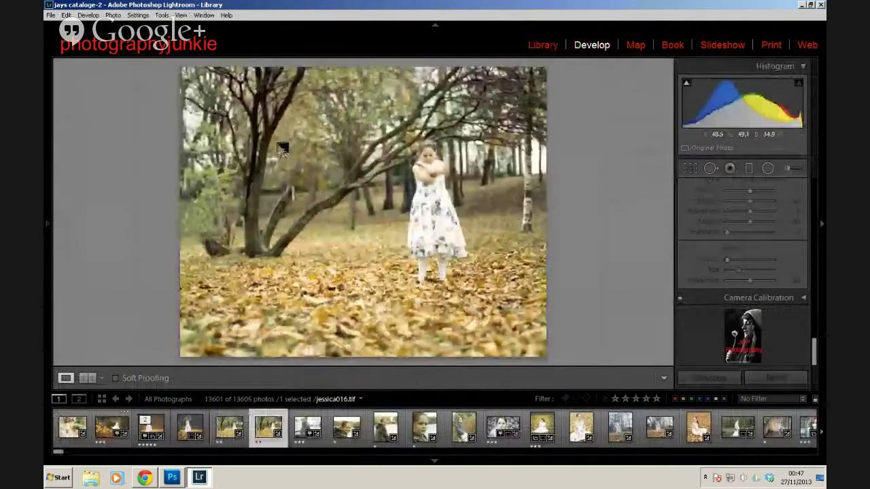
key(Right)
key(Right)
key(Right)
key(Right)
key(Right)
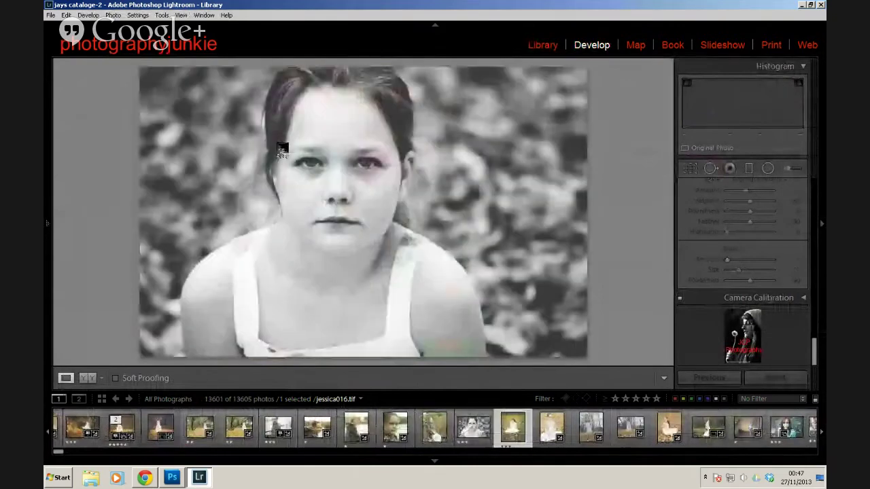
key(Right)
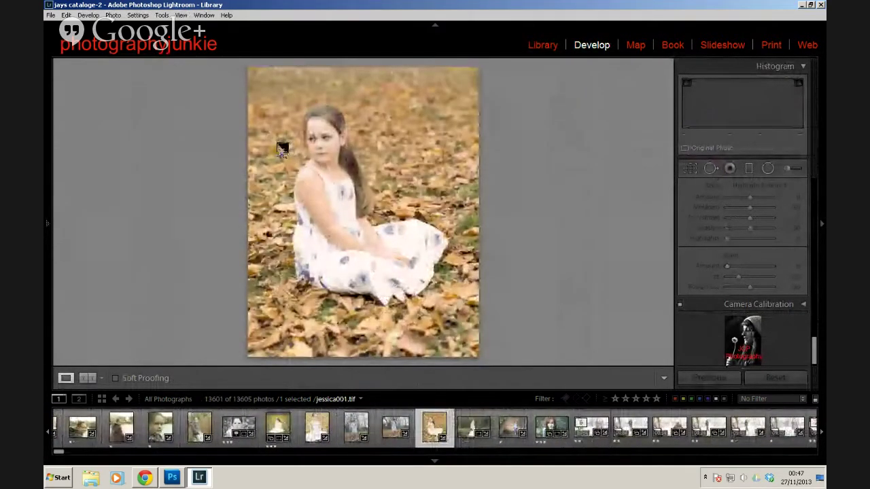
key(Right)
key(Right)
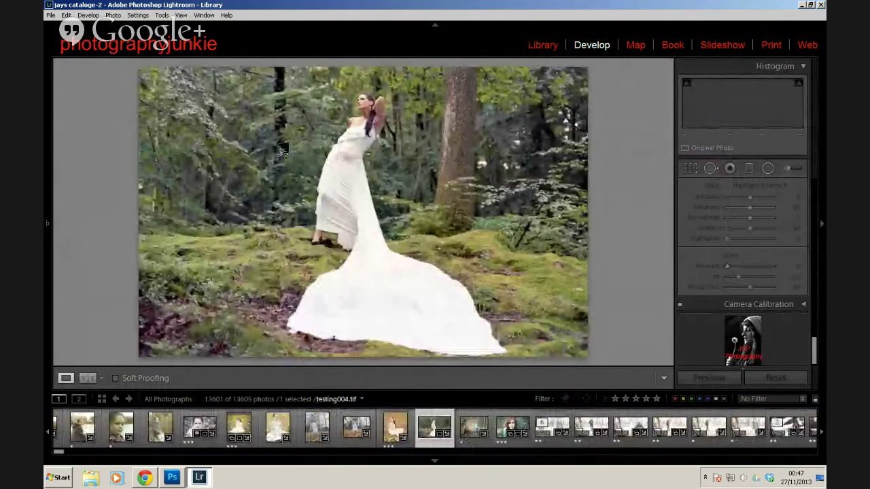
key(Right)
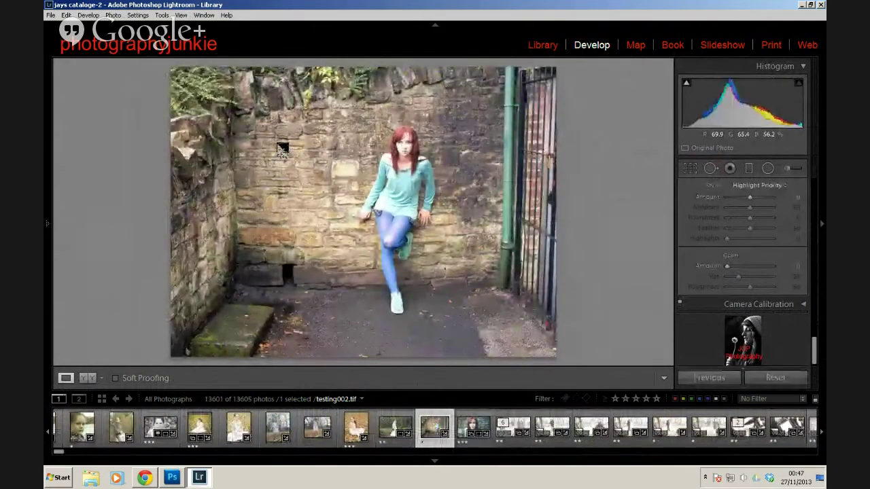
key(Right)
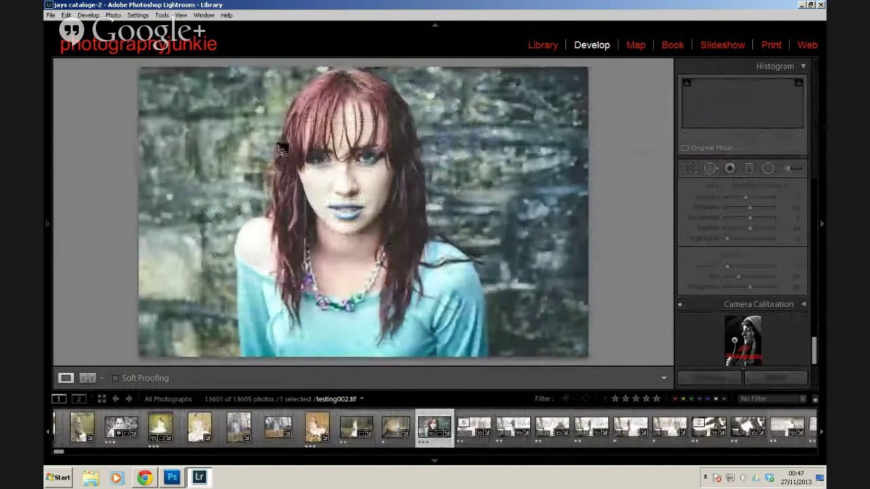
key(Right)
key(Right)
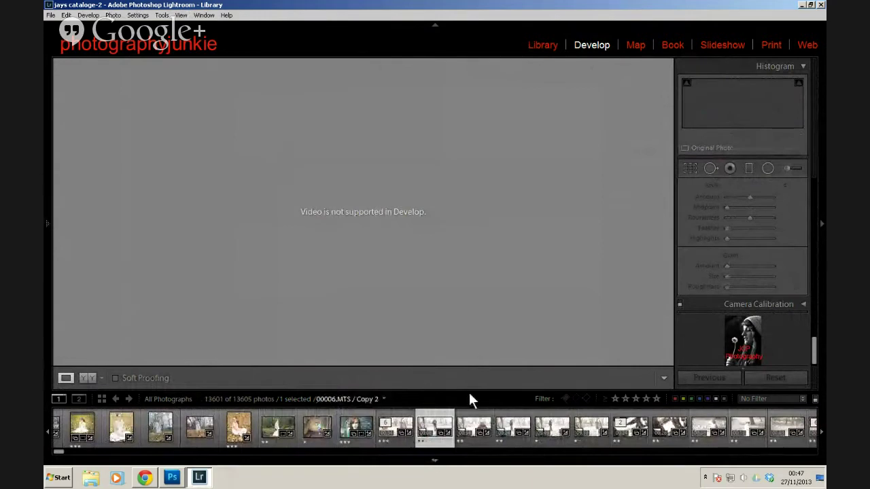
click(549, 45)
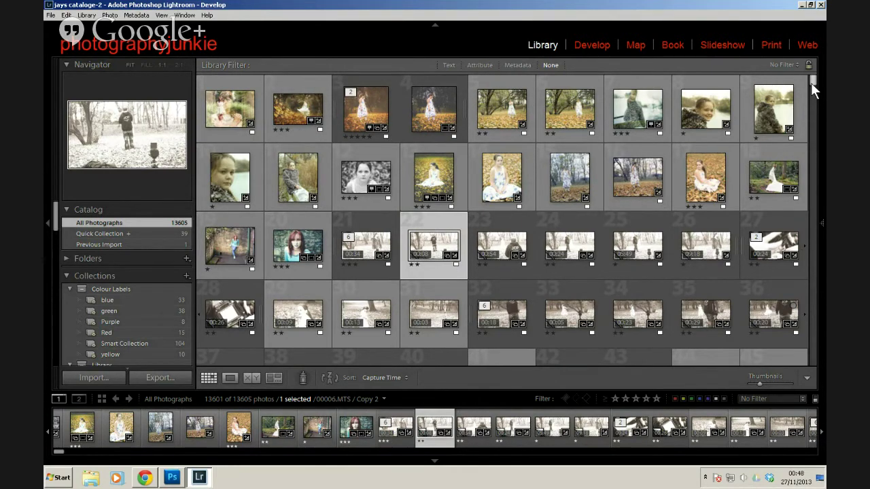
drag(811, 82, 815, 102)
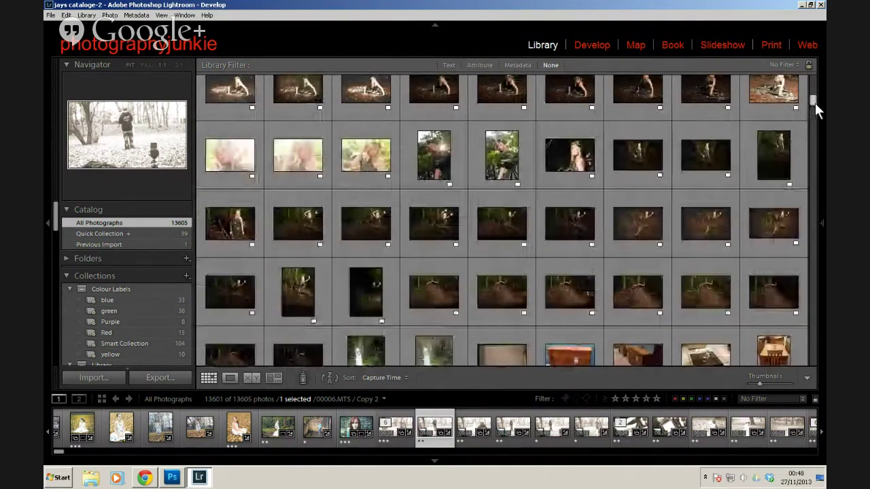
scroll(735, 170, up, 3)
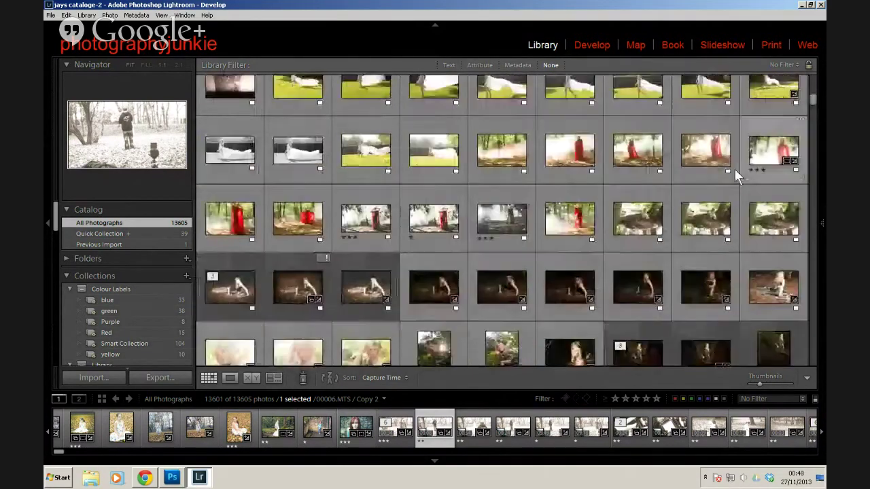
Enlarge the dark forest photo and step through the shoot to the crawling portrait _DSC3203
double_click(424, 292)
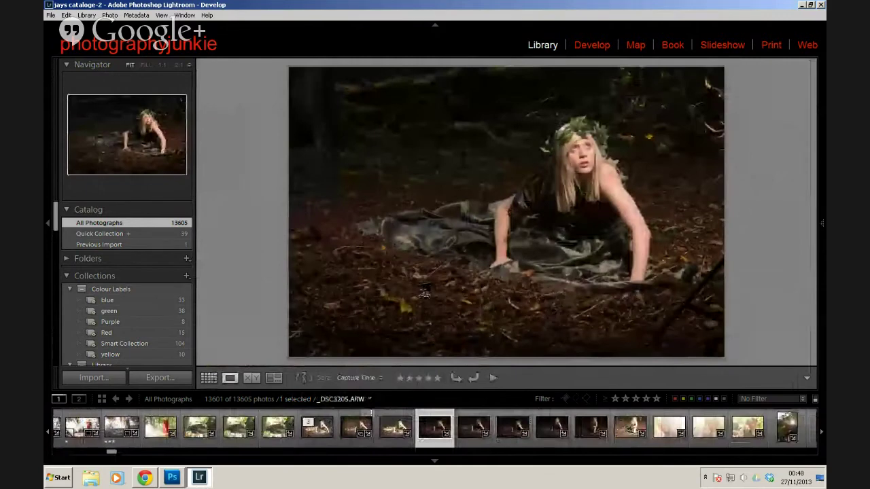
key(Right)
key(Right)
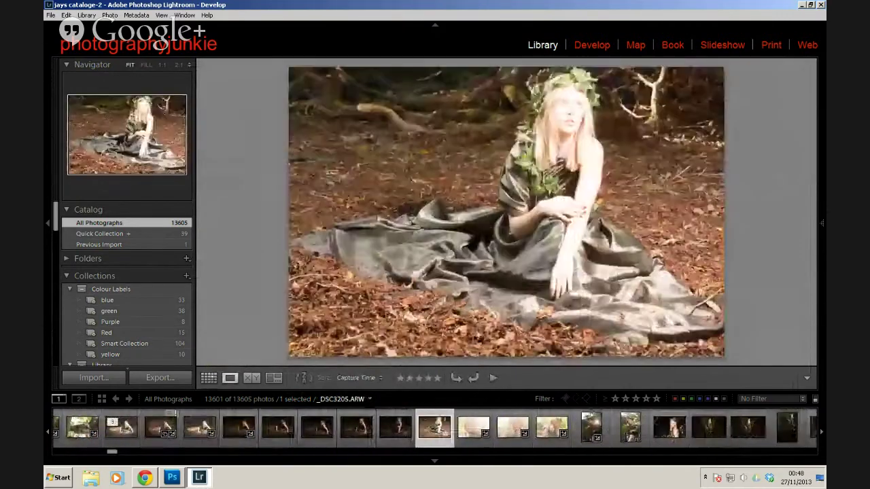
key(Right)
key(Right)
key(Right)
key(Right)
key(Right)
key(Right)
key(Right)
key(Right)
key(Right)
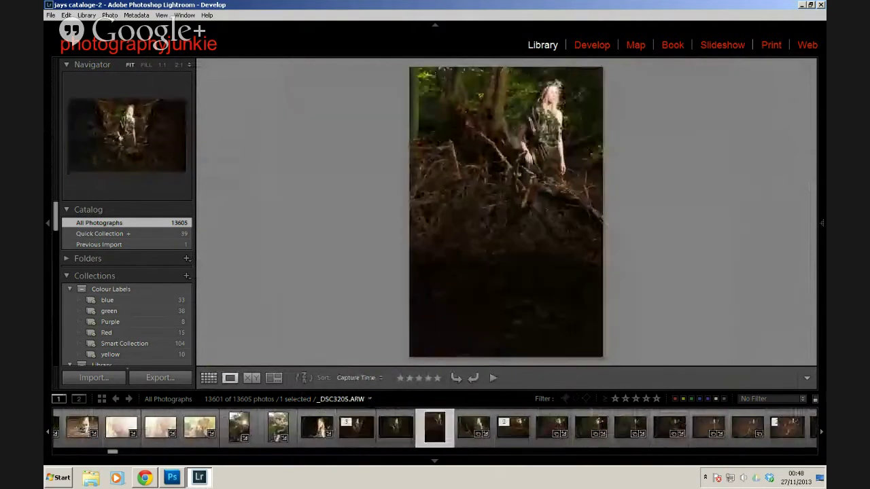
key(Left)
key(Left)
key(Left)
key(Left)
key(Left)
key(Left)
key(Left)
key(Left)
key(Left)
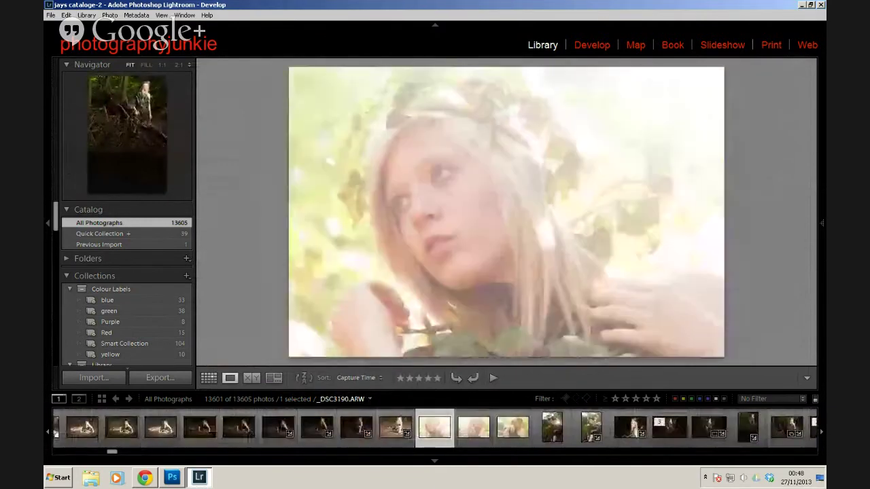
key(Right)
key(Right)
key(Right)
key(Right)
key(Right)
key(Right)
key(Right)
key(Right)
key(Right)
key(Right)
key(Right)
key(Right)
key(Right)
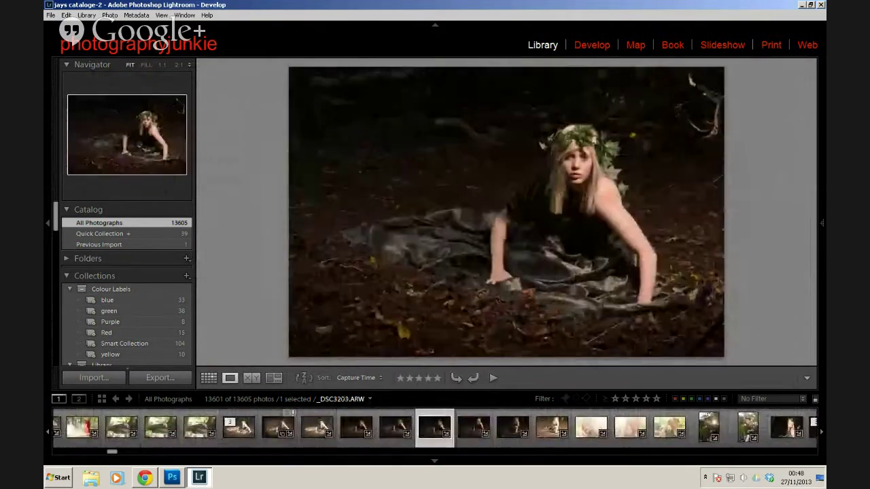
click(584, 48)
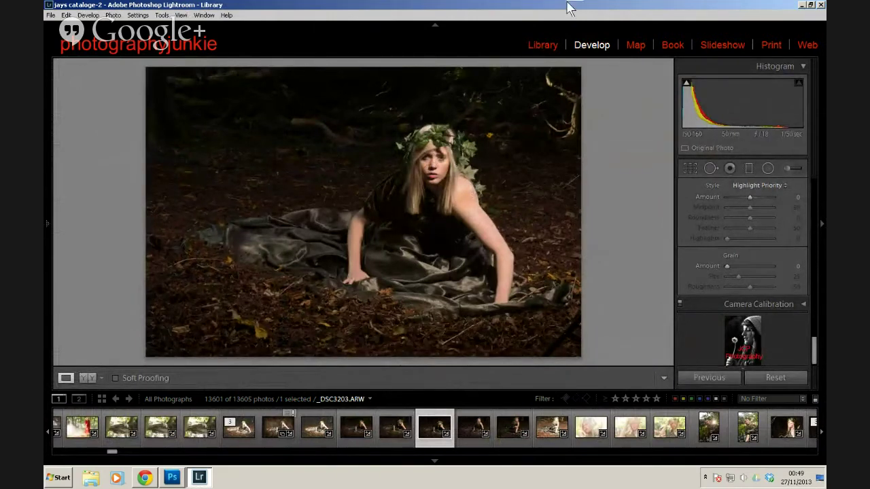
click(547, 44)
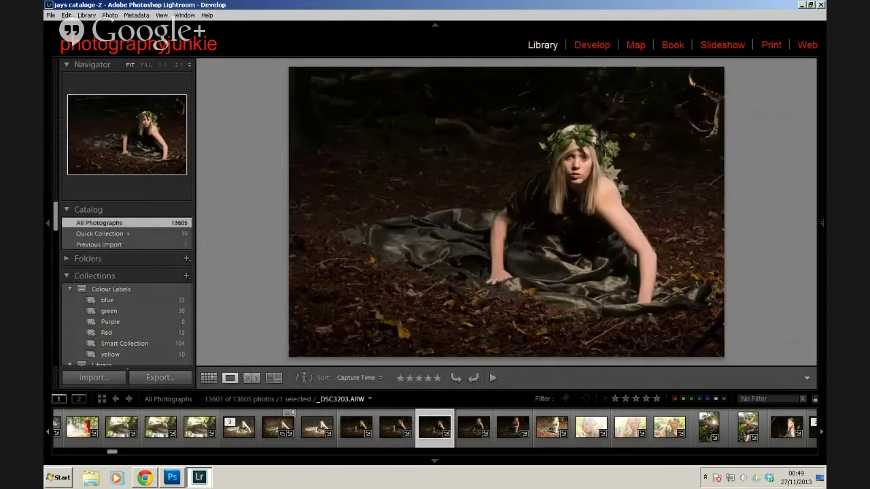
Collapse the Collections group in the left panel
mouse_move(822, 222)
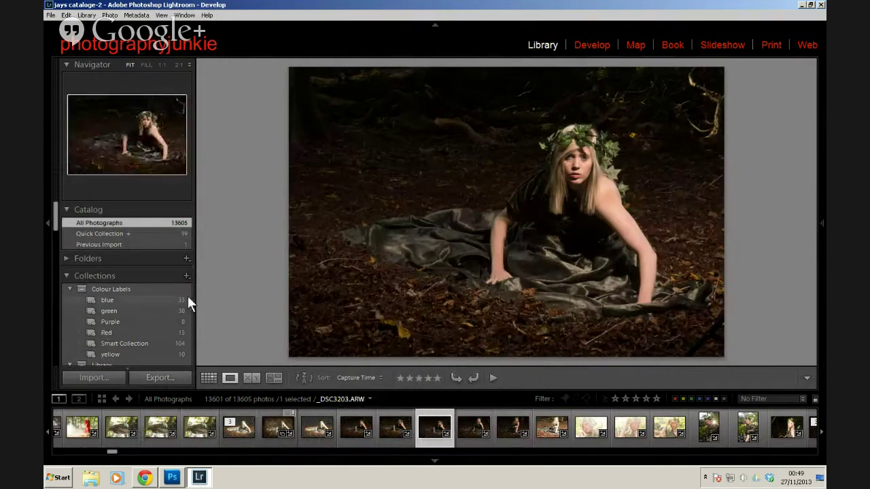
scroll(171, 280, down, 10)
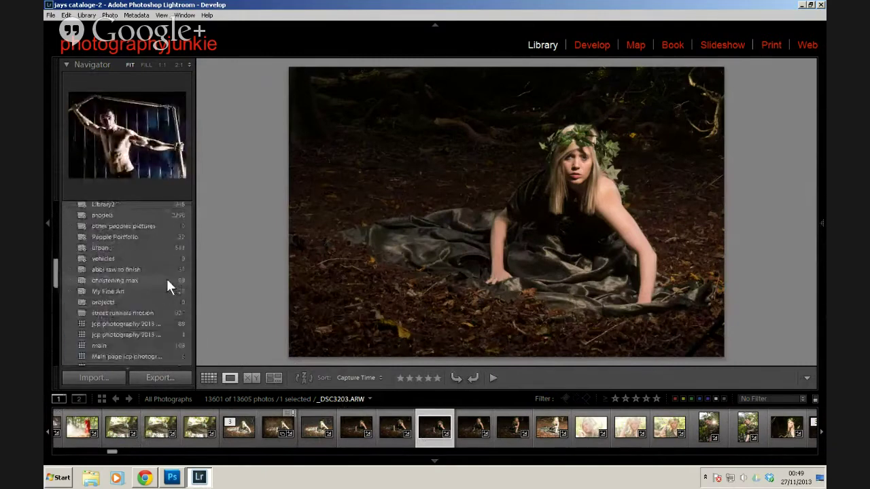
scroll(156, 286, up, 10)
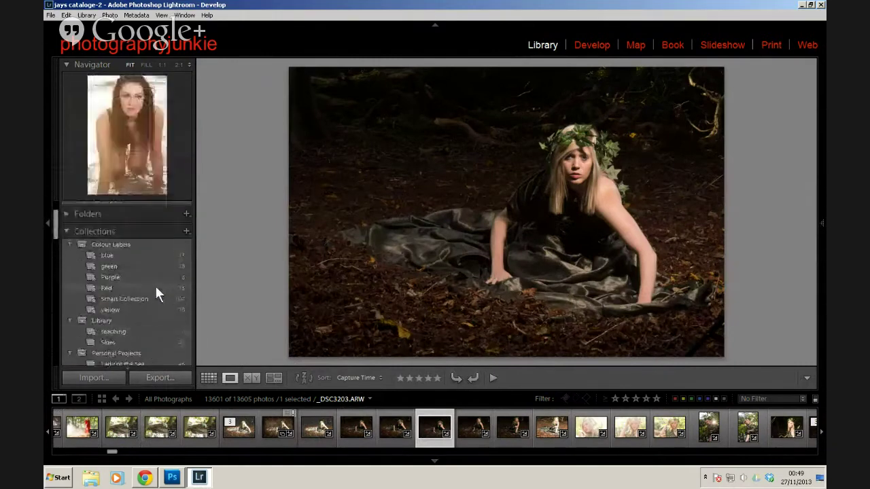
scroll(156, 288, up, 3)
scroll(155, 288, down, 3)
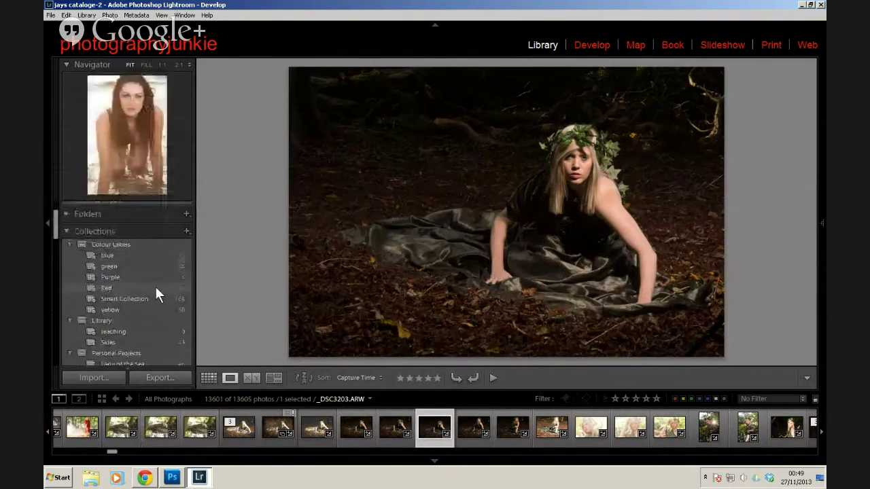
click(66, 231)
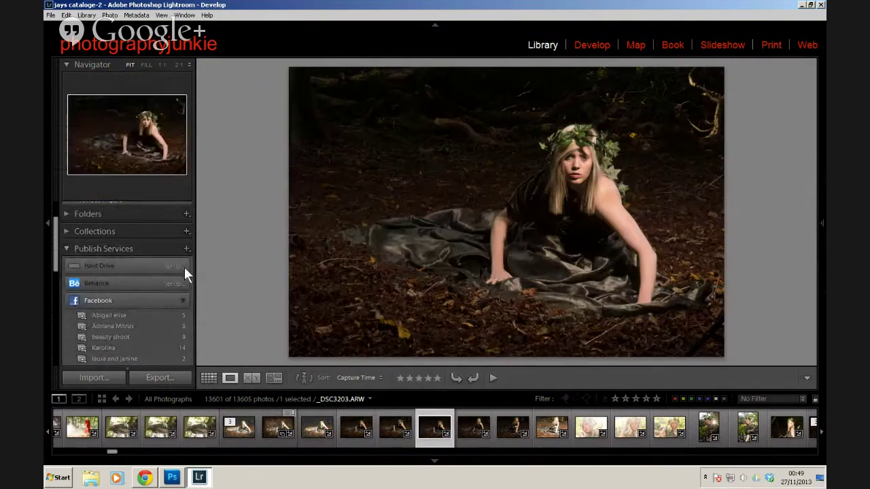
Scroll to Publish Services and try dragging the photo onto the Mickey collection
scroll(142, 231, down, 2)
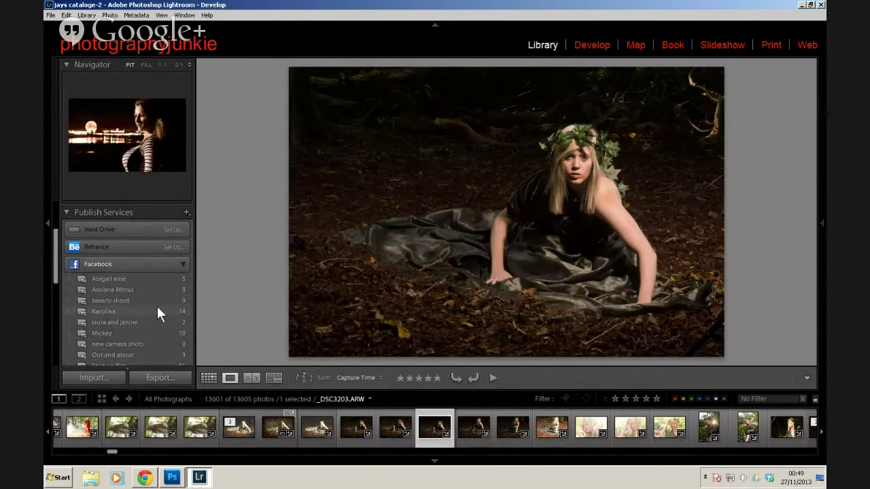
mouse_move(59, 266)
mouse_down()
mouse_move(53, 290)
mouse_move(54, 253)
mouse_up()
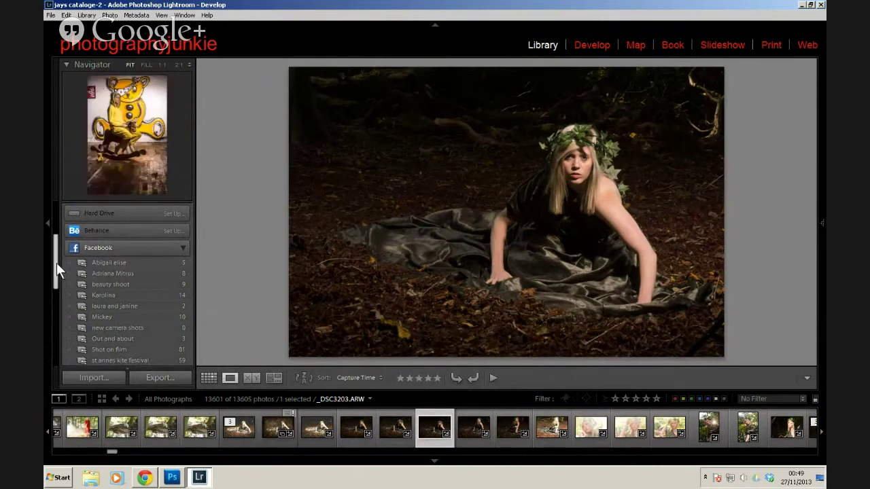
drag(57, 264, 59, 268)
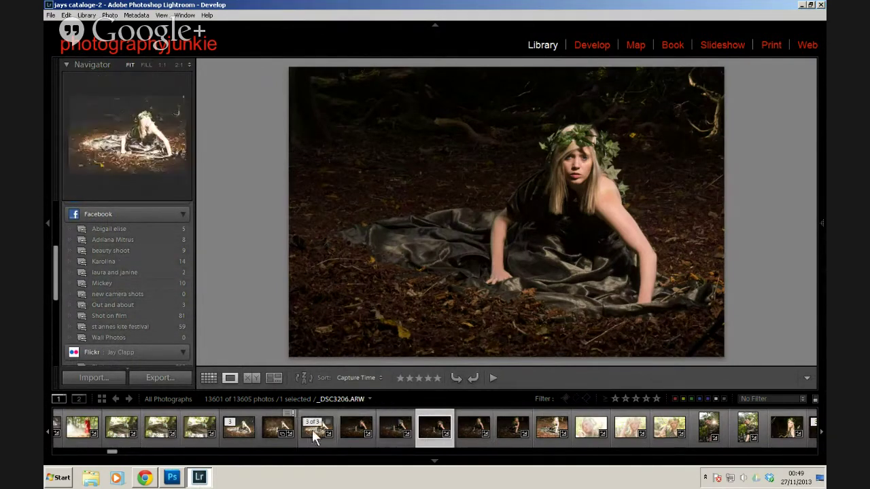
drag(312, 432, 136, 270)
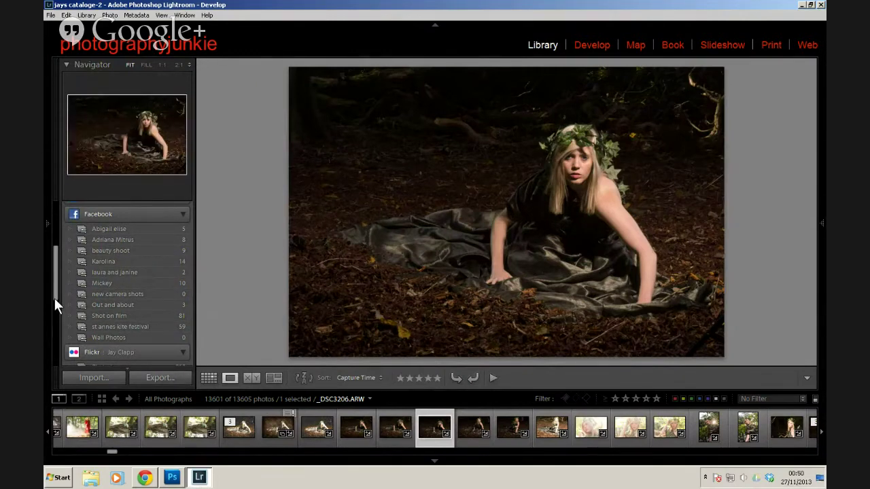
Hide and re-show the left panel, then scroll to the Facebook publish collections
click(46, 224)
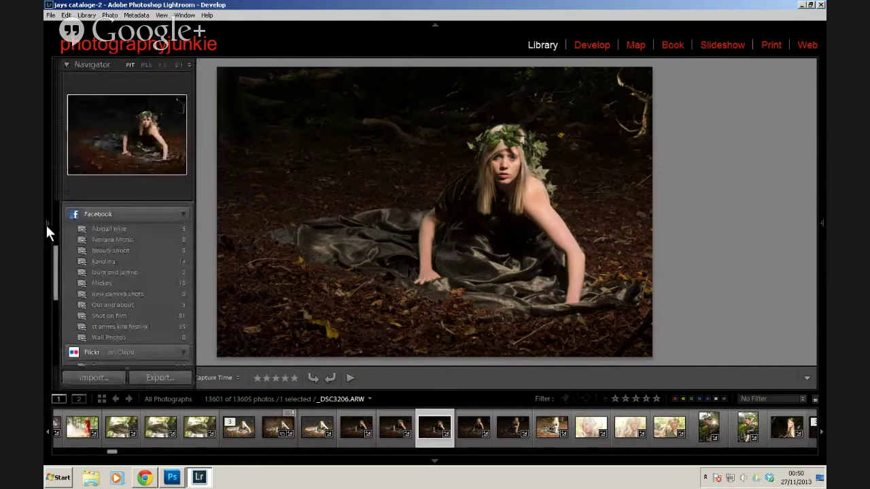
click(46, 223)
scroll(54, 283, down, 3)
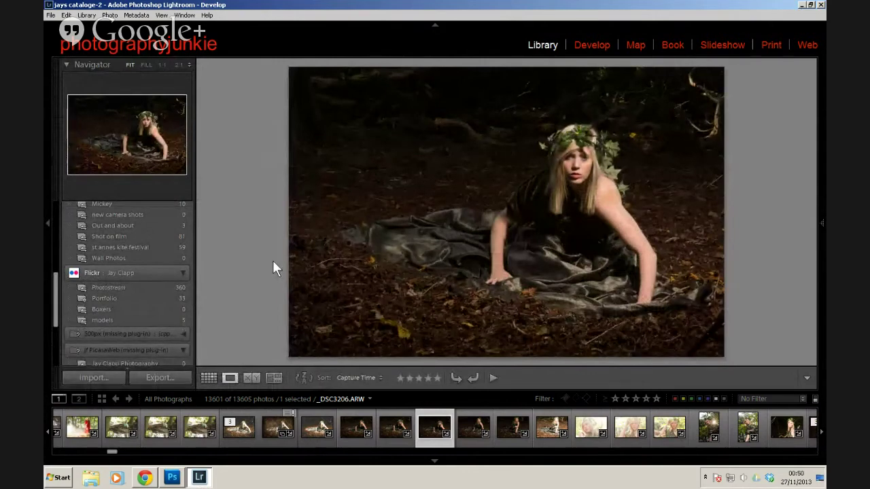
drag(53, 291, 54, 243)
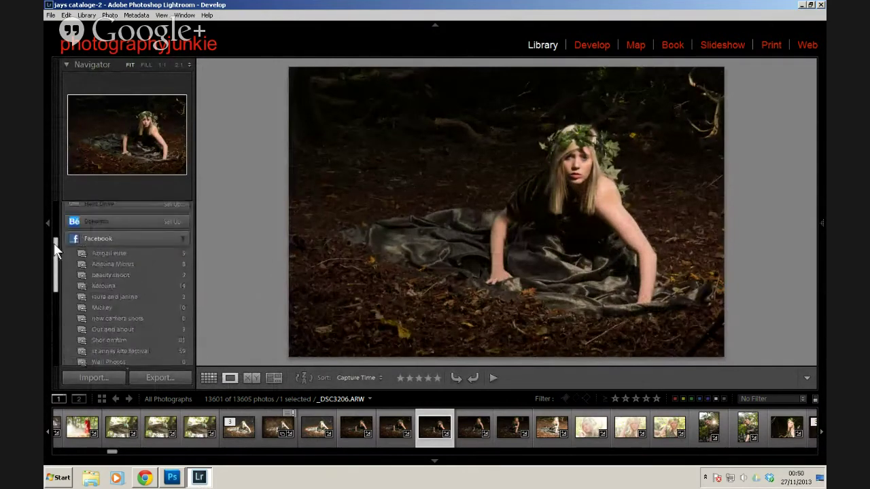
right_click(163, 244)
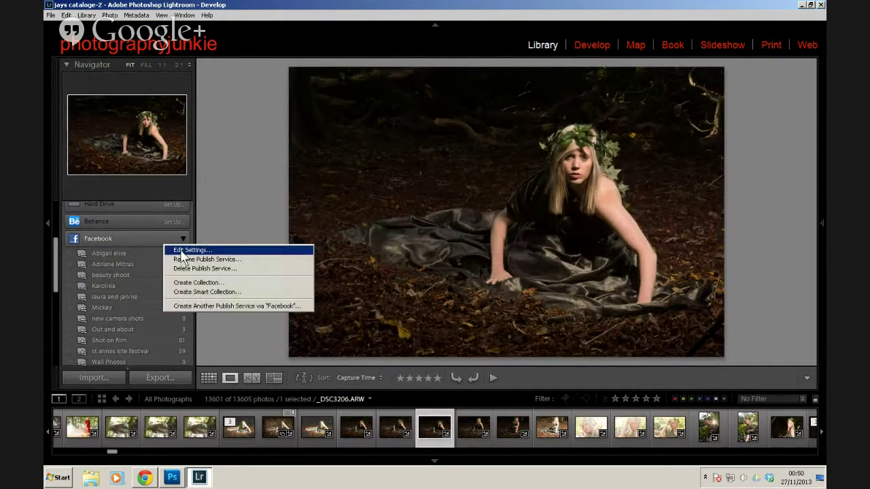
click(184, 252)
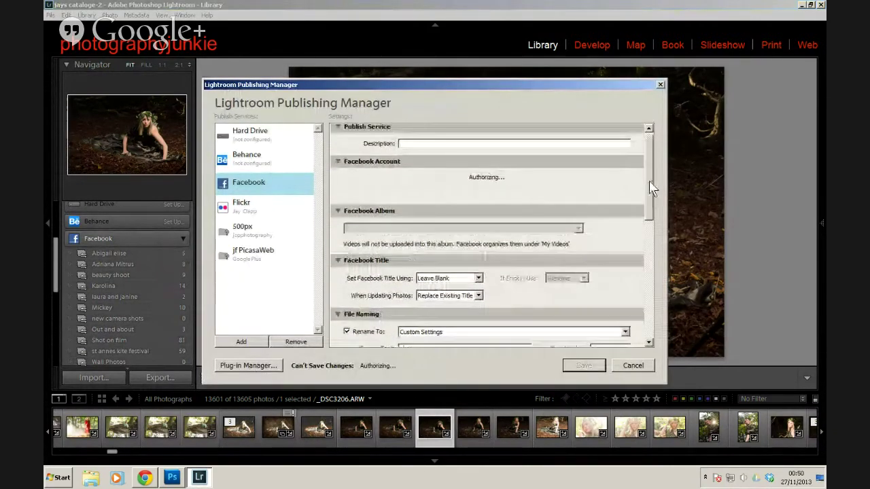
scroll(650, 189, down, 5)
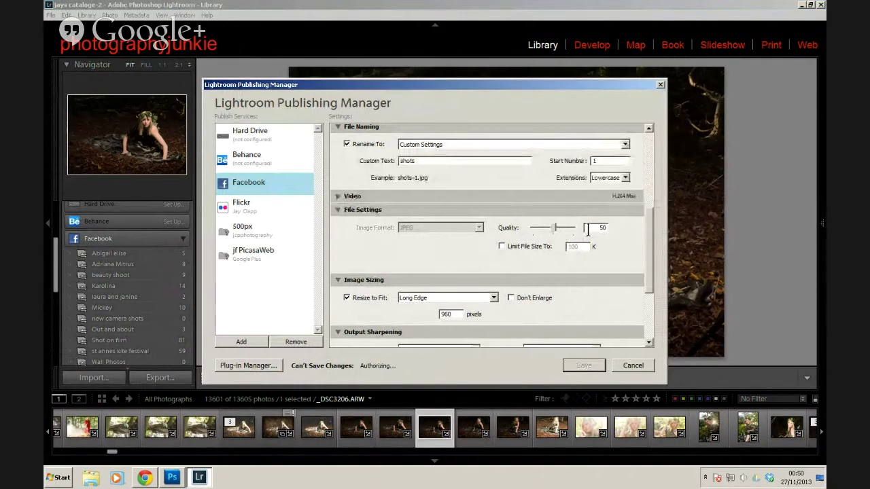
scroll(641, 252, down, 3)
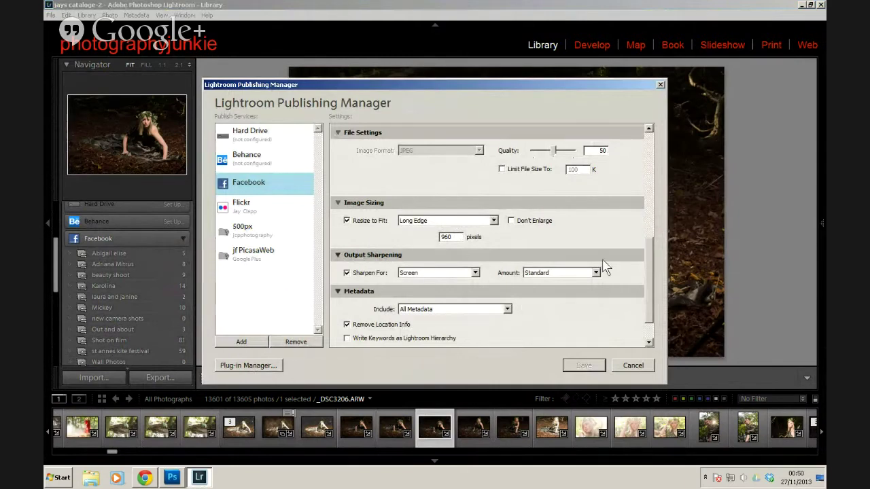
scroll(649, 266, down, 2)
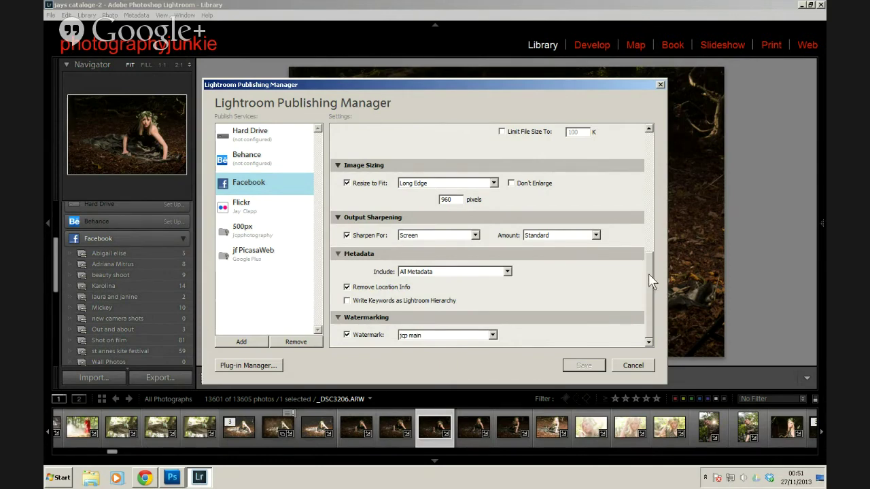
drag(649, 279, 651, 170)
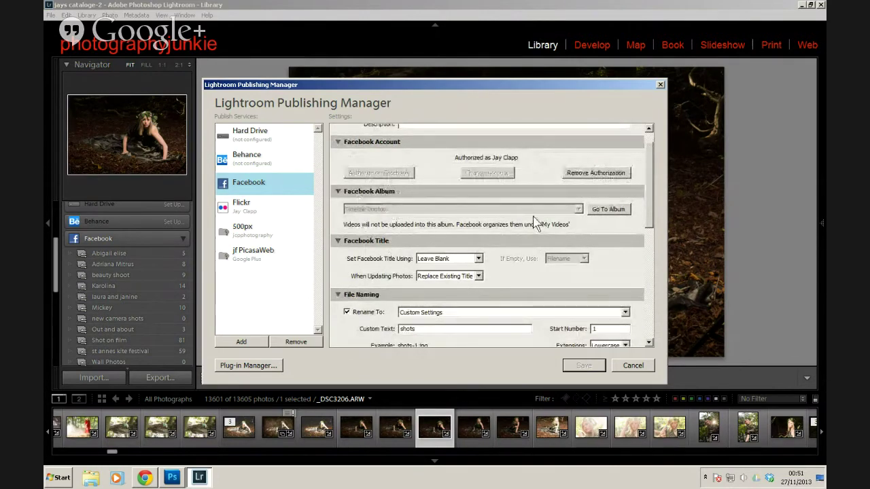
Close the Facebook settings unsaved and scroll the Publish Services panel down and back up
click(629, 367)
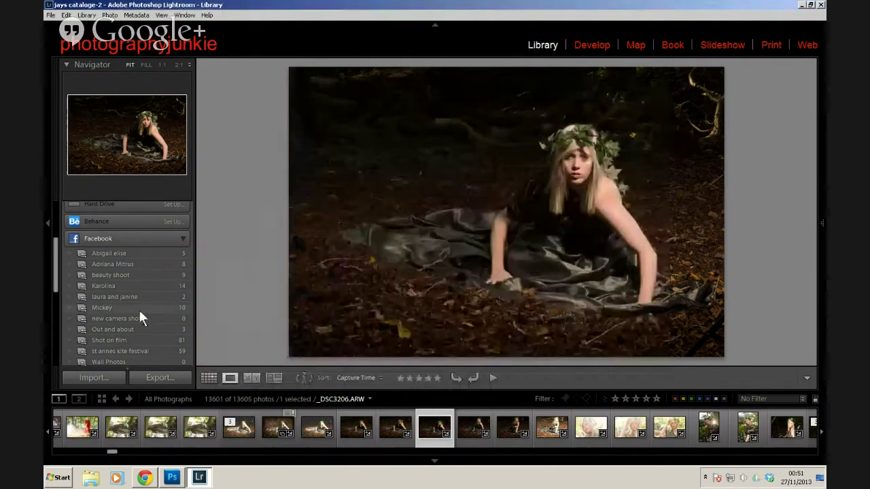
drag(53, 261, 63, 319)
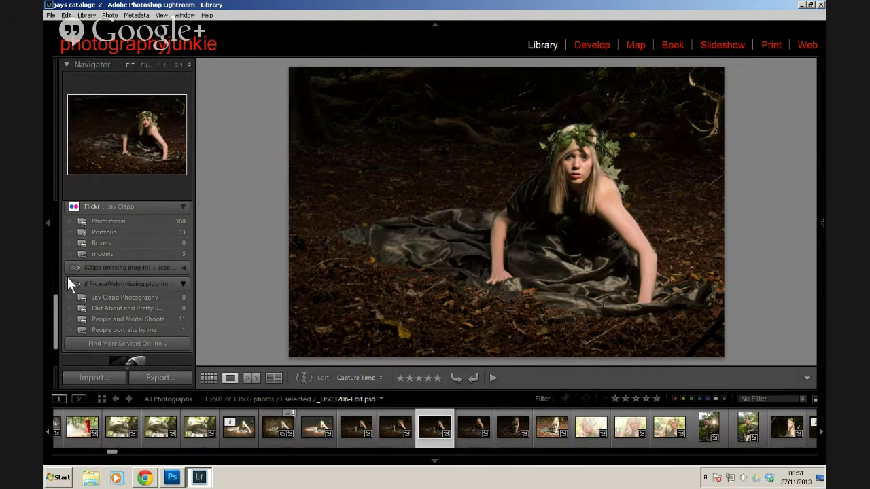
drag(53, 310, 57, 257)
Open the Facebook service's Edit Settings and keep Resize to Fit at Long Edge, 960 pixels
right_click(144, 261)
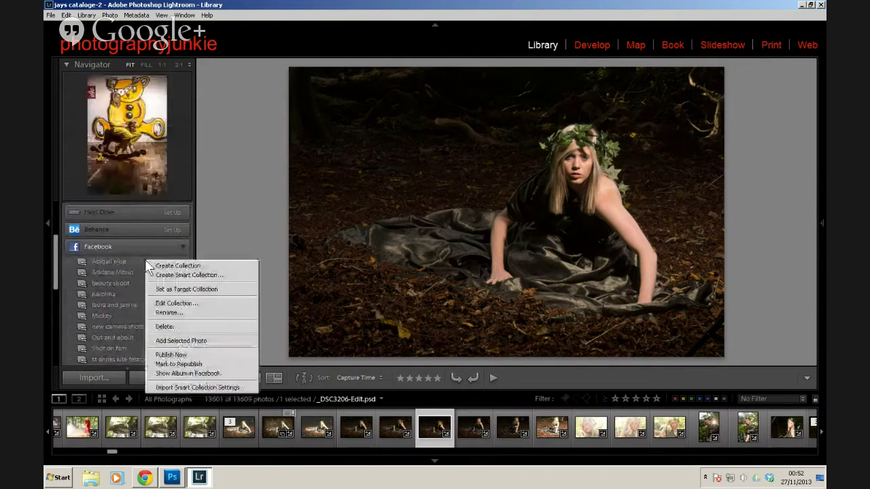
right_click(163, 246)
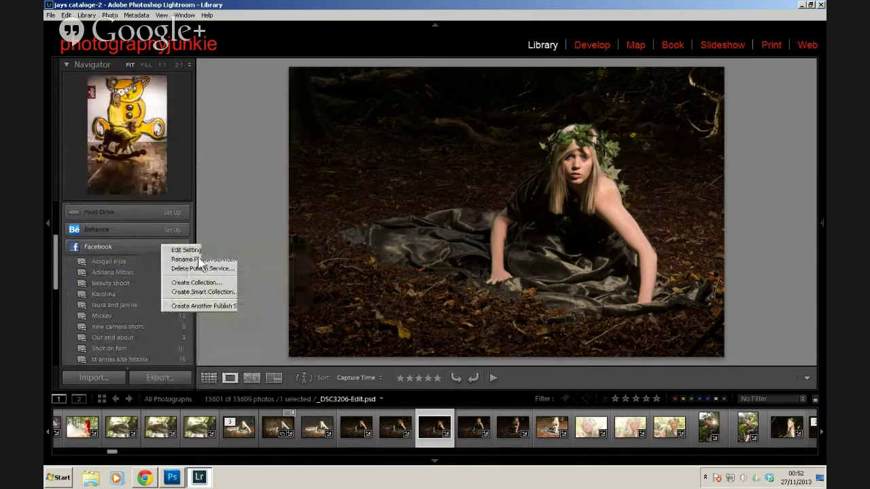
click(187, 249)
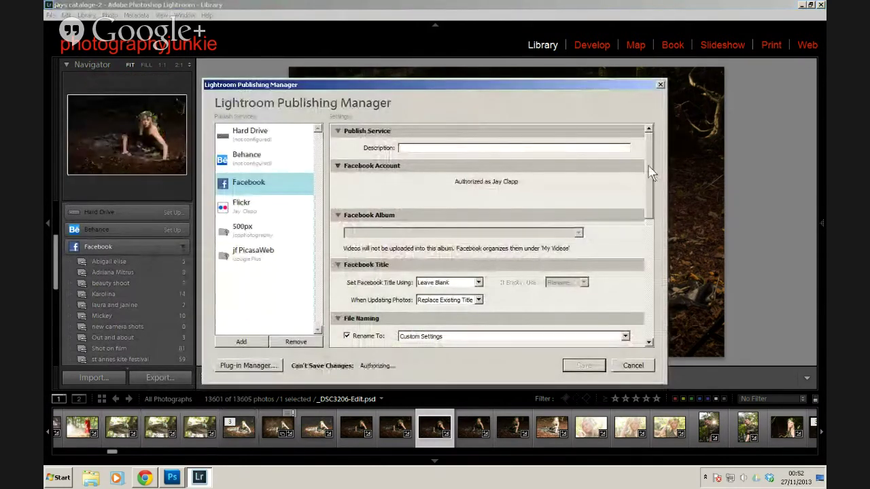
drag(649, 181, 649, 291)
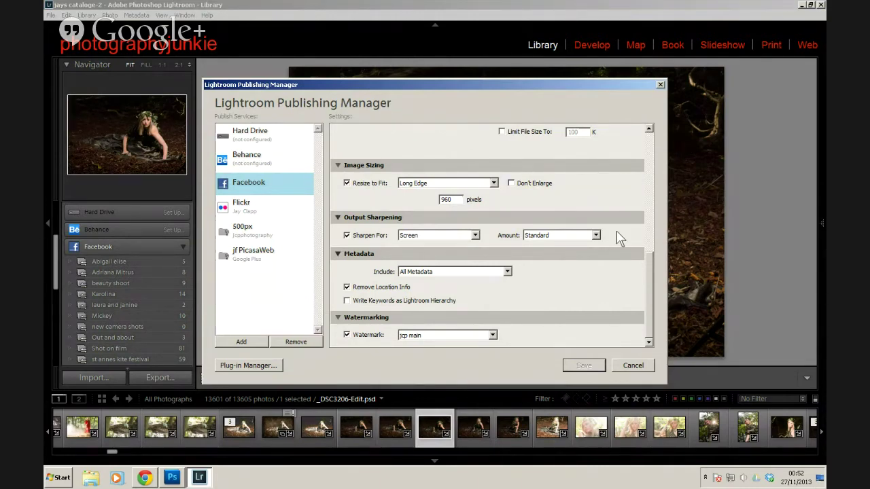
click(493, 185)
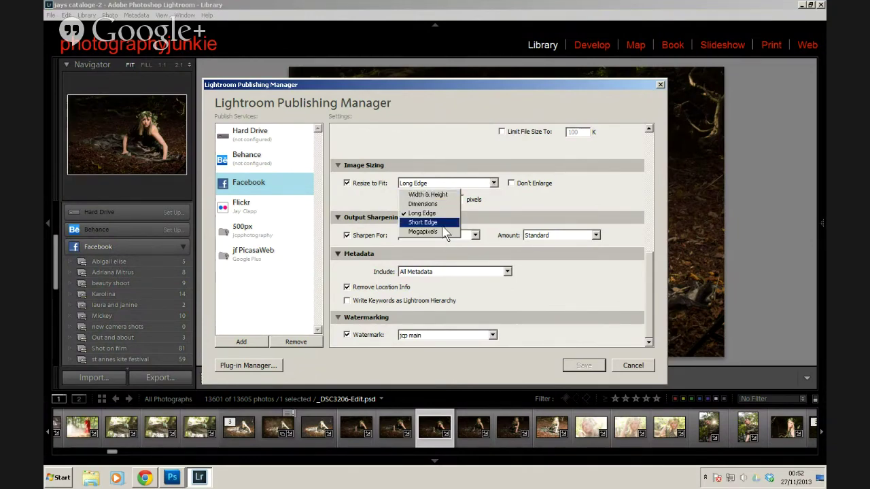
click(575, 201)
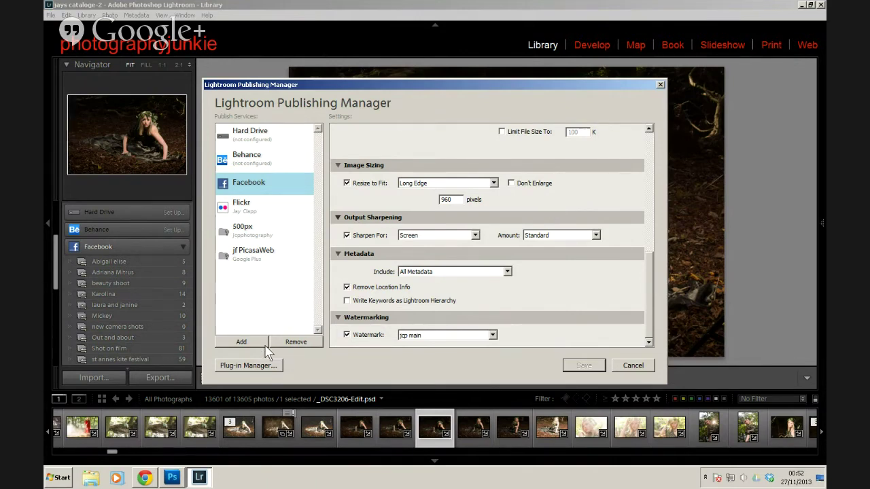
Cancel and reopen the Facebook publishing settings, toggle File Settings, then cancel without changes
click(623, 368)
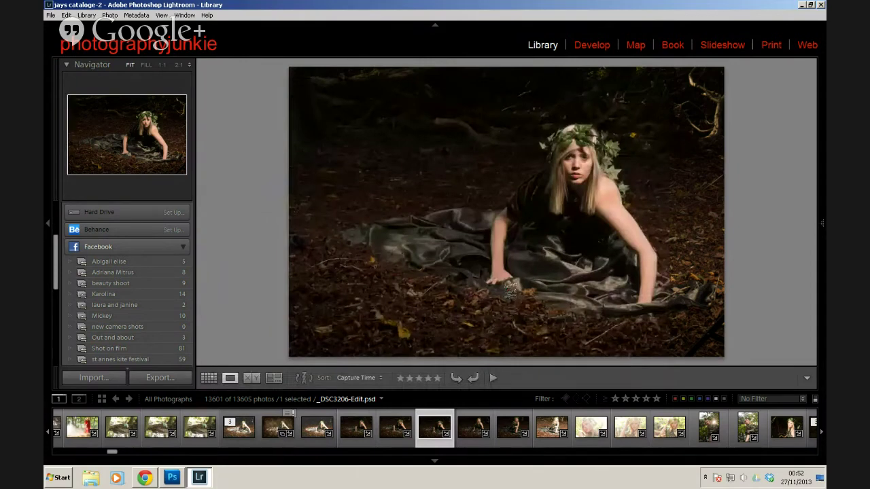
right_click(154, 248)
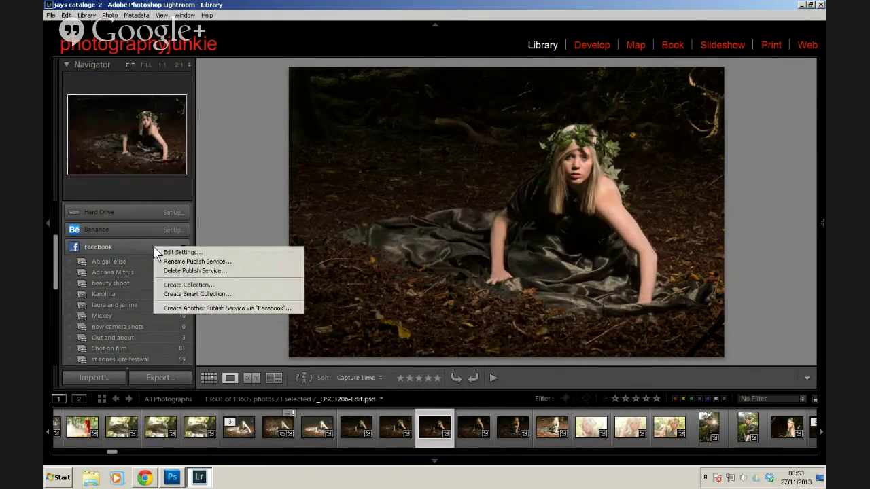
click(218, 253)
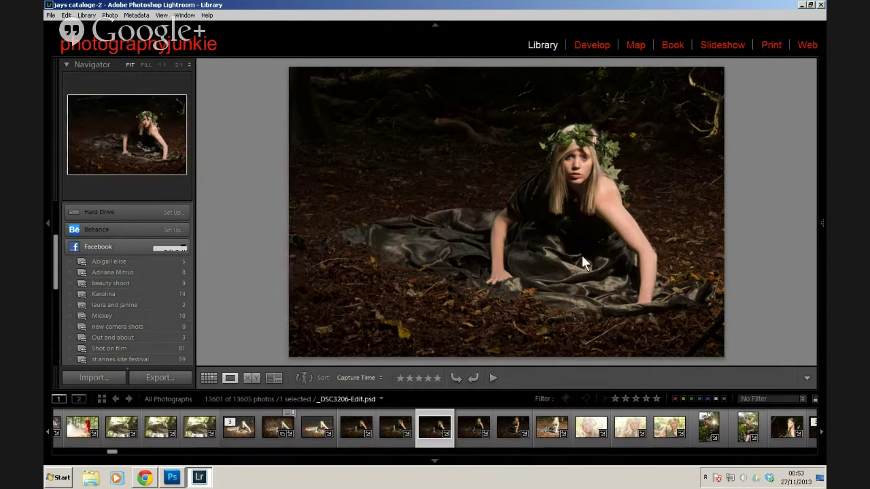
drag(655, 185, 652, 253)
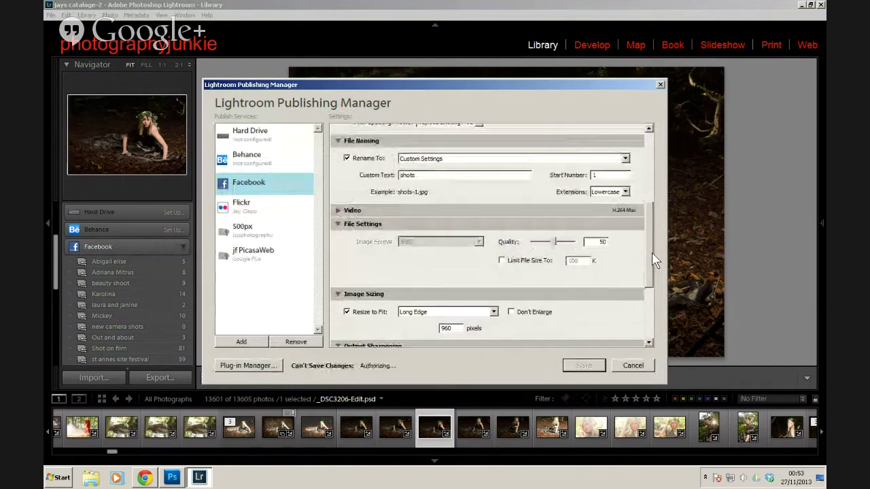
click(338, 225)
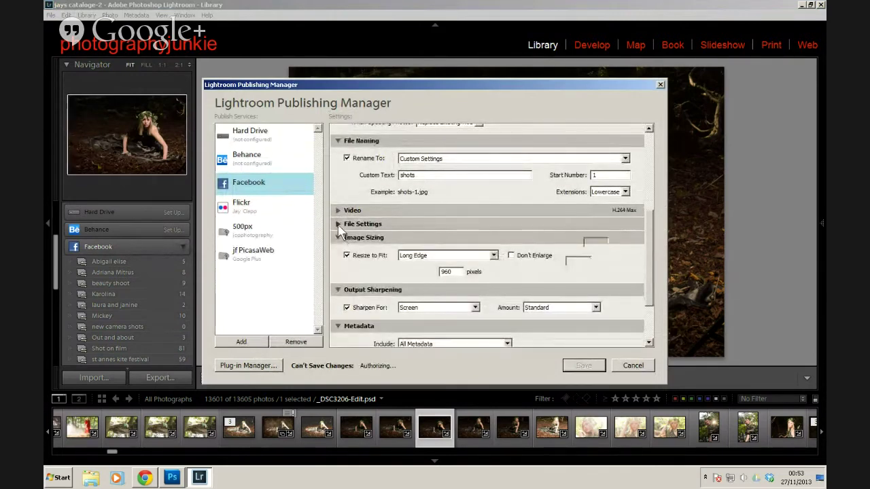
click(339, 225)
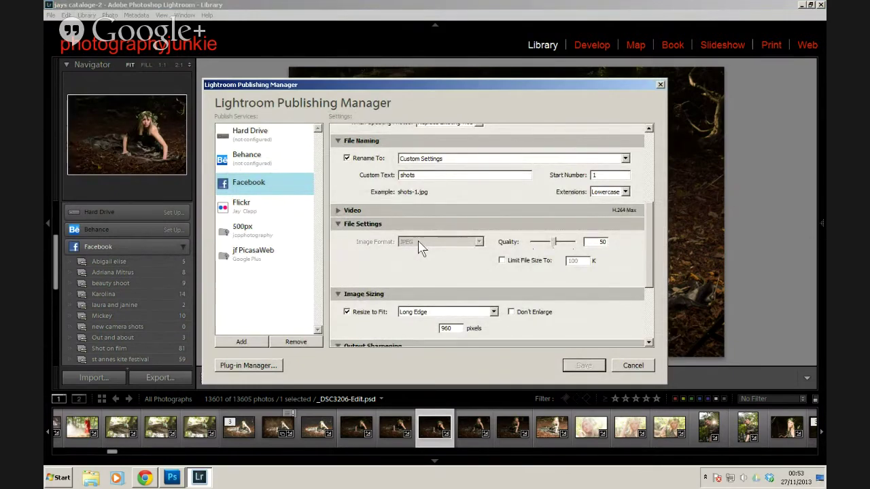
click(633, 365)
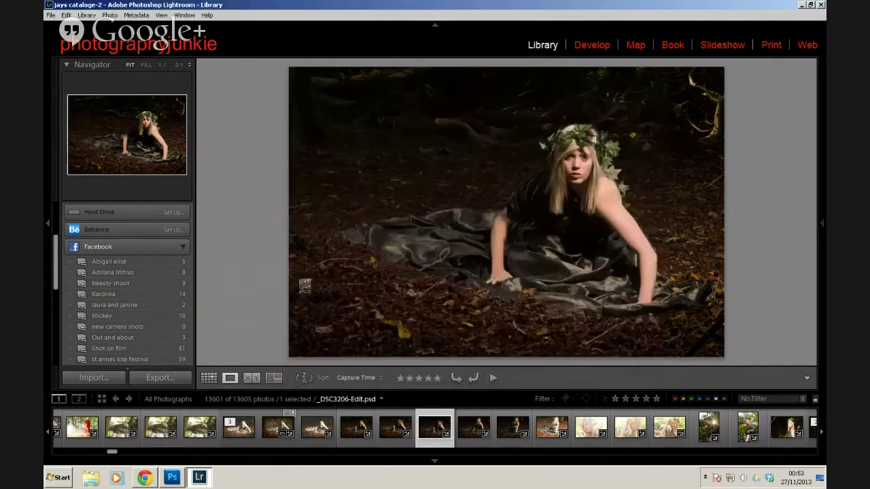
Start a single-file export, review the image formats keeping JPEG, then cancel the export
click(171, 380)
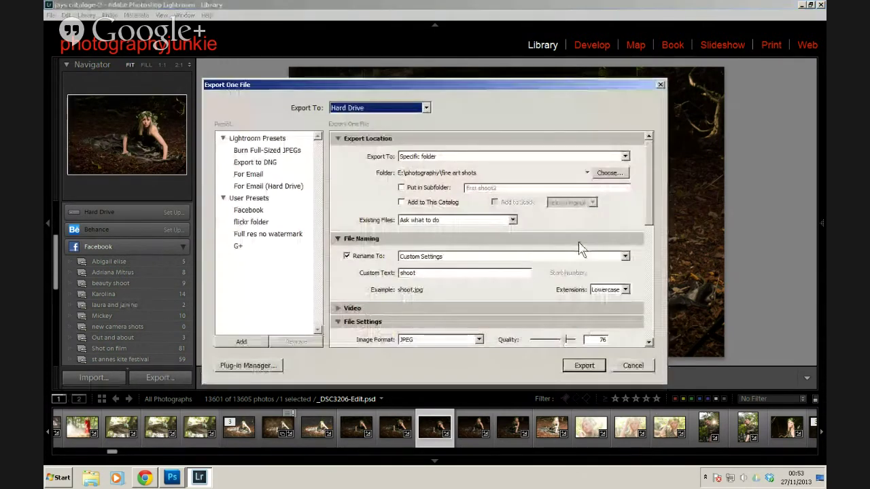
scroll(648, 220, down, 2)
drag(648, 219, 648, 275)
click(478, 189)
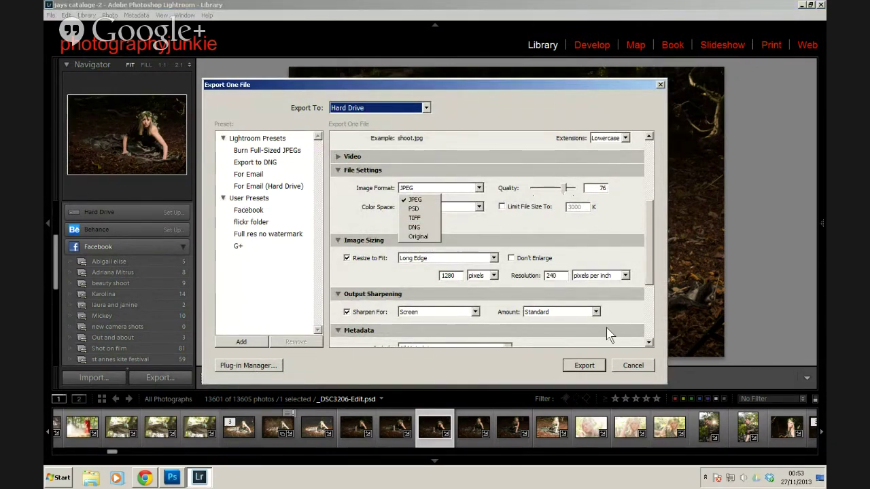
click(629, 366)
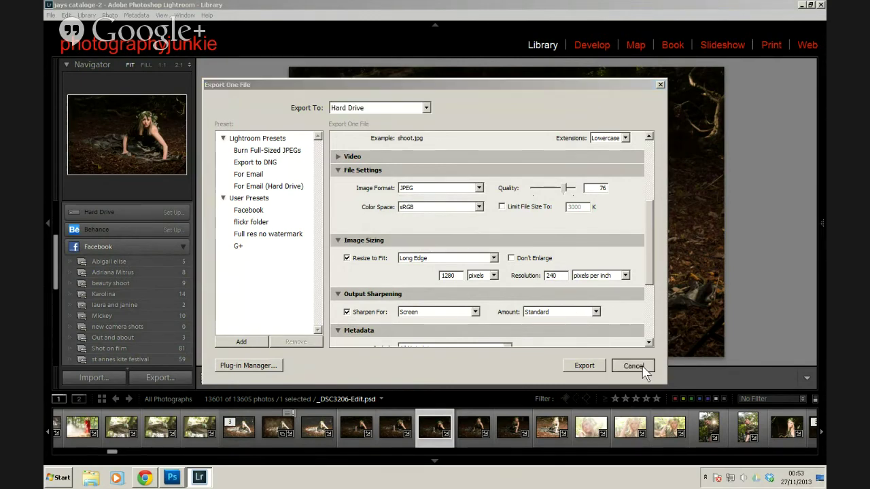
click(633, 365)
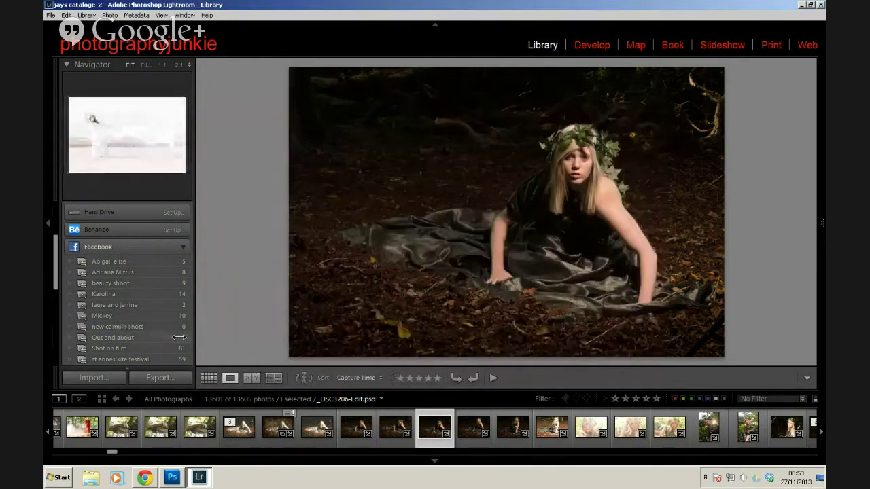
mouse_move(53, 268)
mouse_down()
mouse_move(53, 284)
mouse_move(57, 277)
mouse_up()
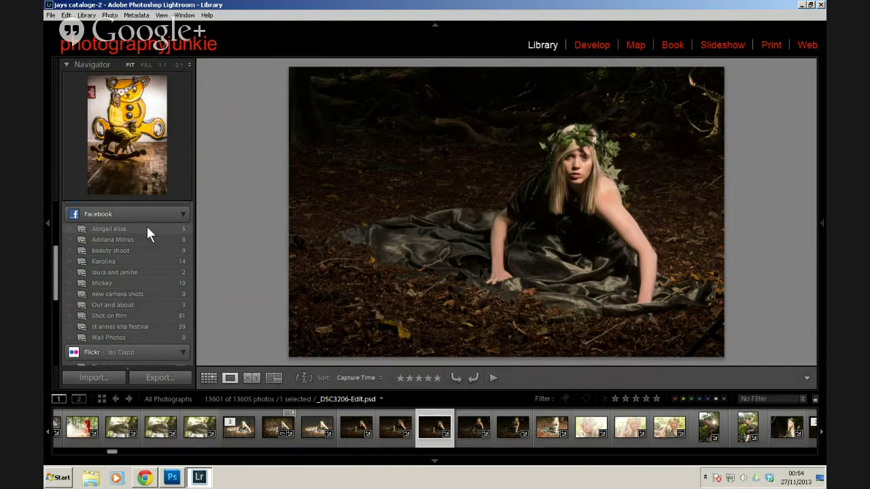
right_click(146, 227)
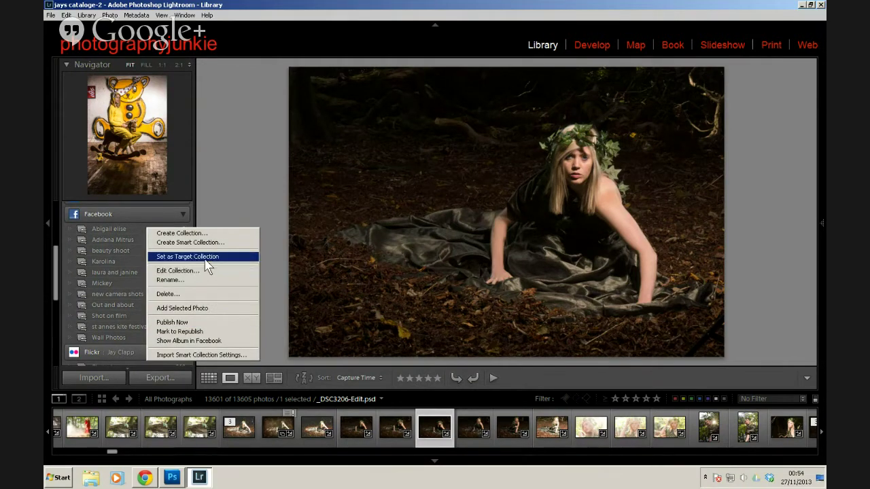
key(Escape)
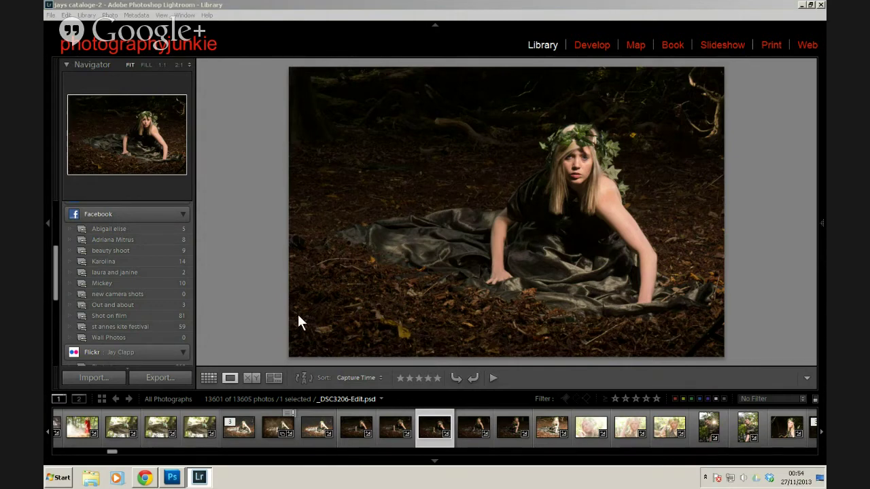
right_click(392, 314)
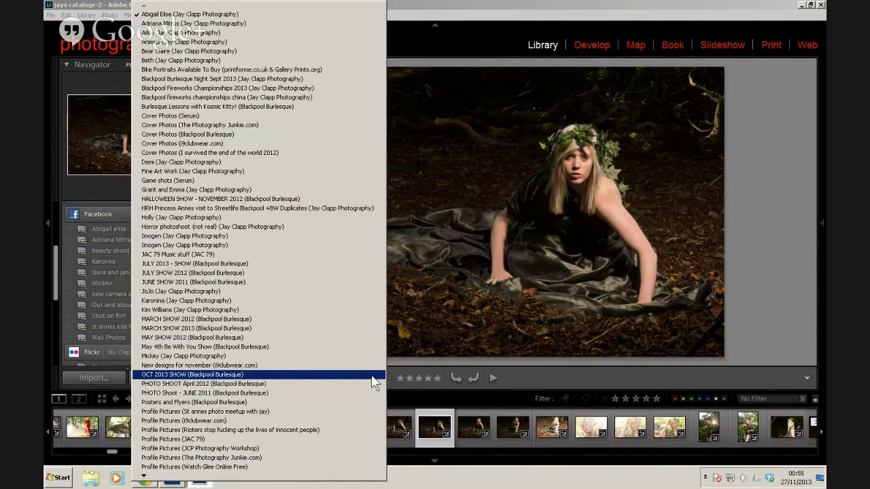
click(424, 337)
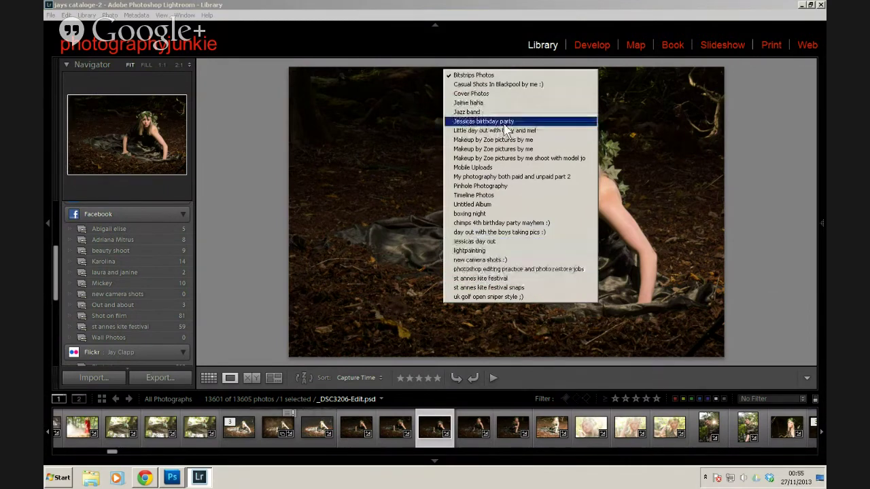
click(273, 311)
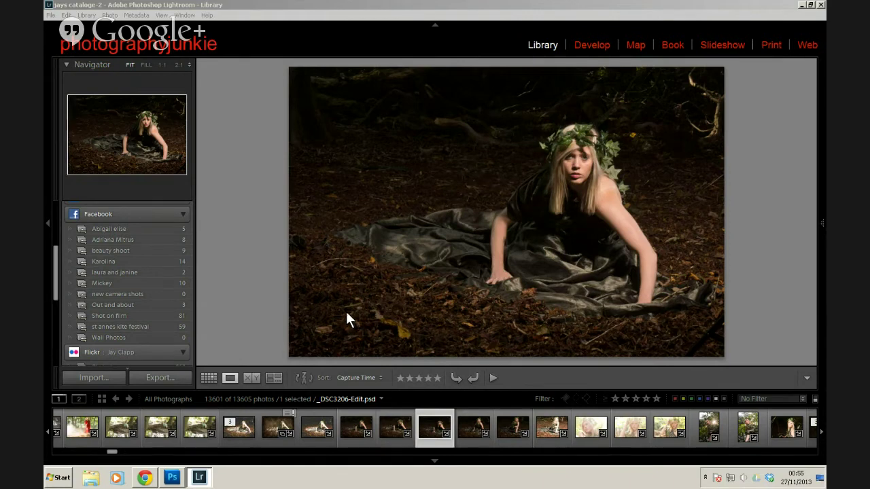
right_click(390, 312)
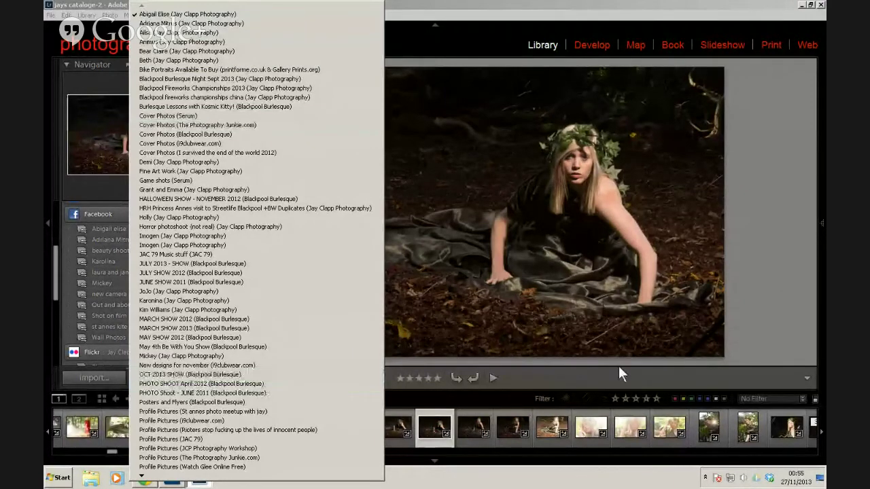
click(597, 344)
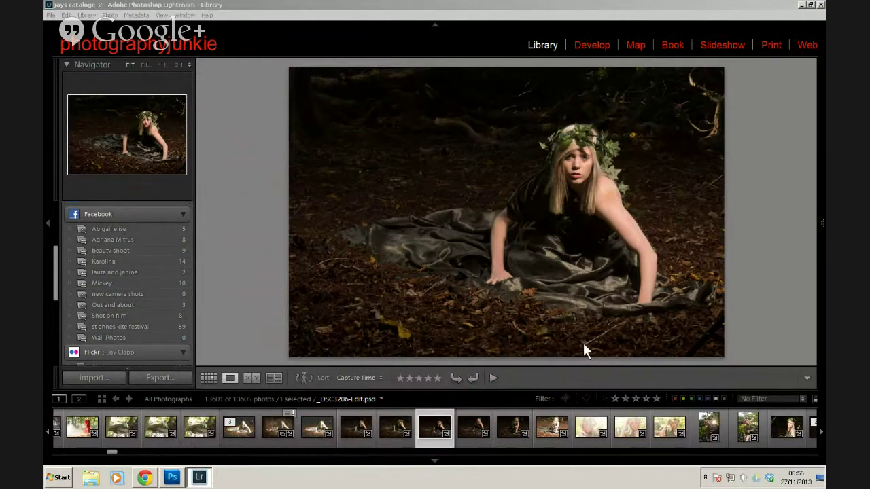
Dismiss a Facebook collection's menu, move to _DSC3201.ARW, and scroll the left panel to the top
right_click(152, 255)
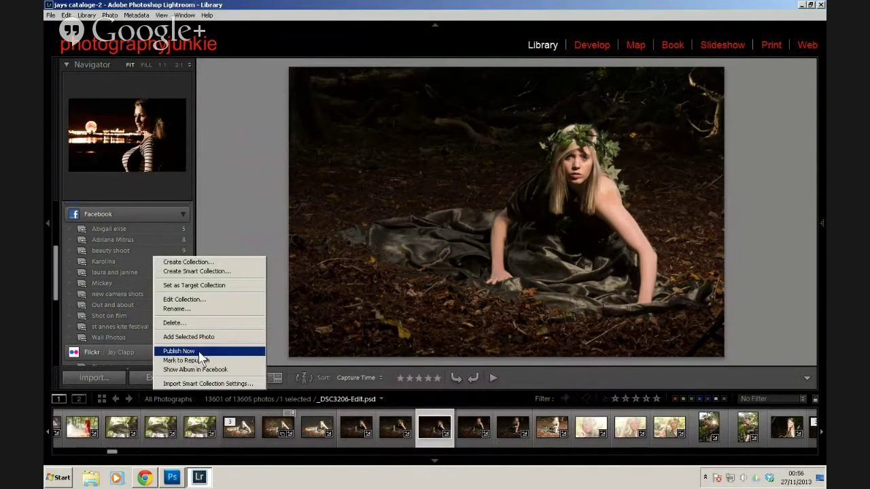
click(261, 227)
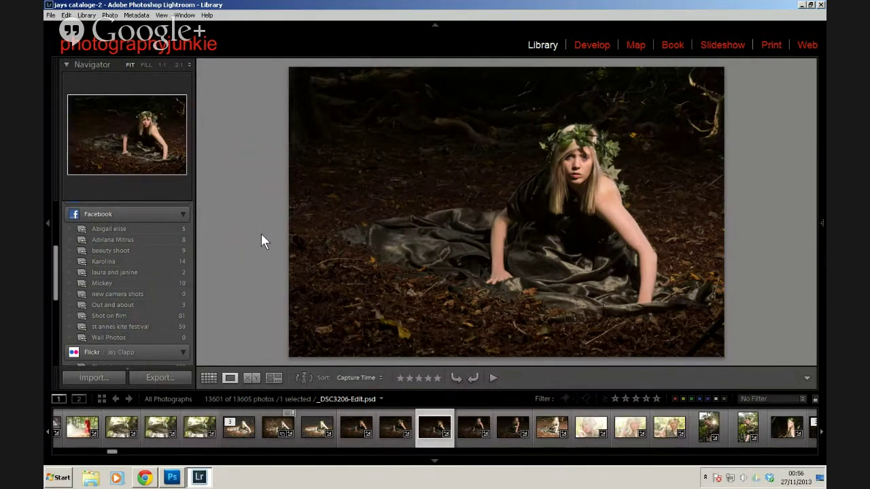
key(Right)
key(Right)
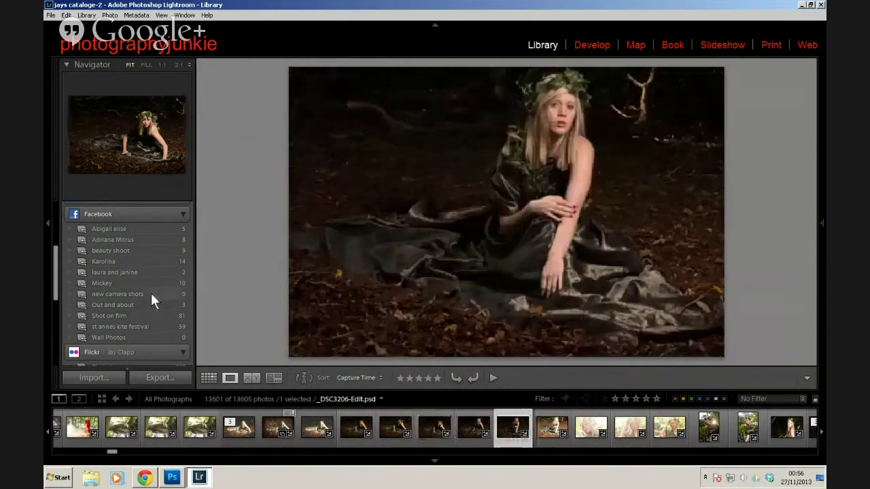
scroll(151, 299, down, 4)
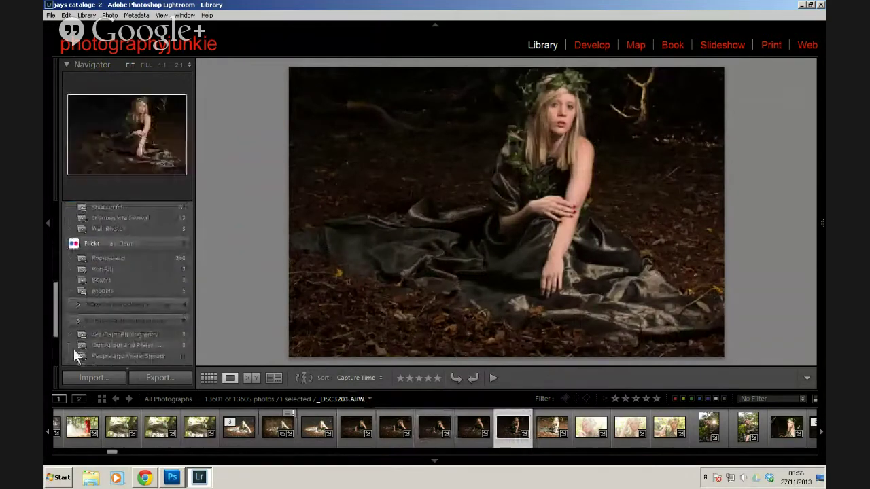
scroll(136, 336, down, 3)
scroll(115, 320, down, 1)
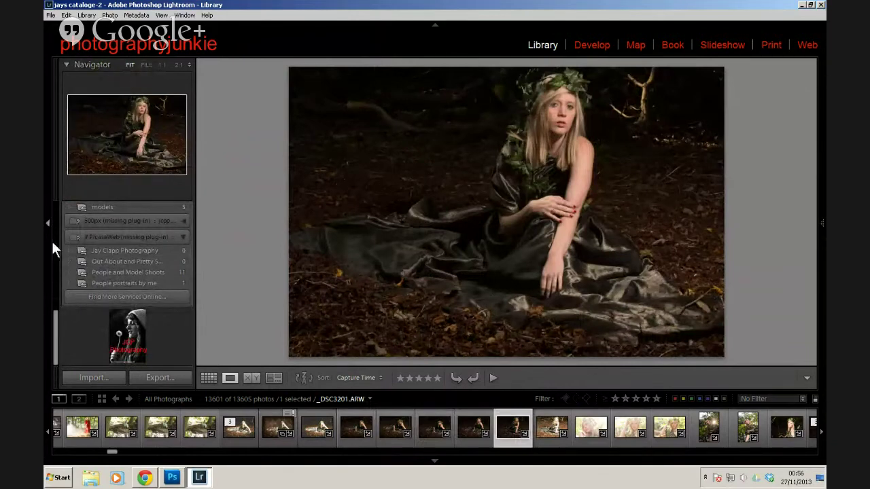
scroll(54, 299, up, 5)
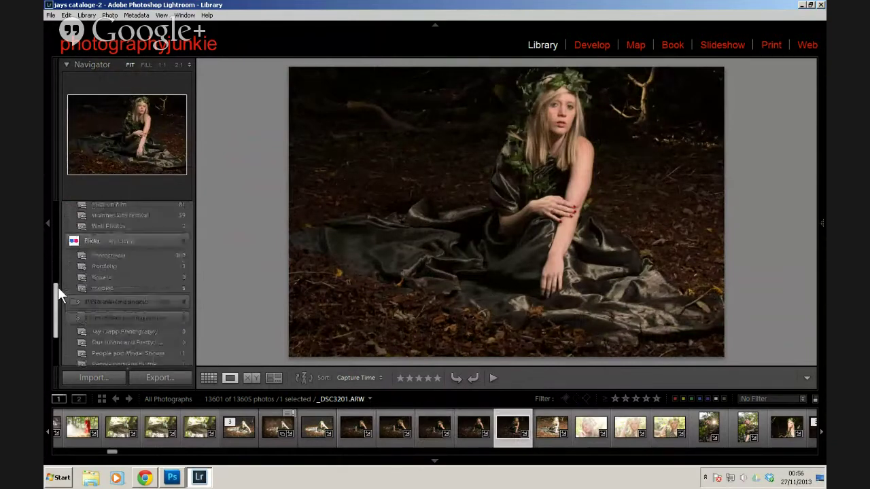
drag(52, 302, 55, 236)
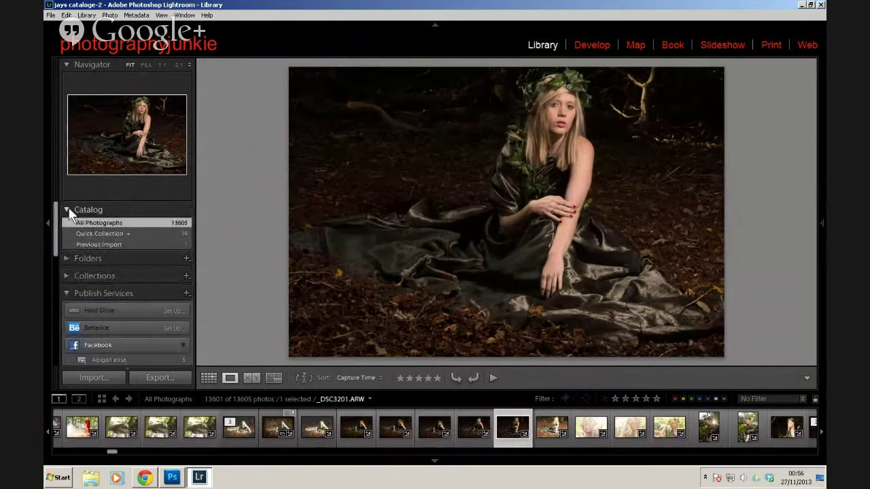
Collapse the Catalog and Publish Services headers in the left panel
click(68, 210)
click(68, 261)
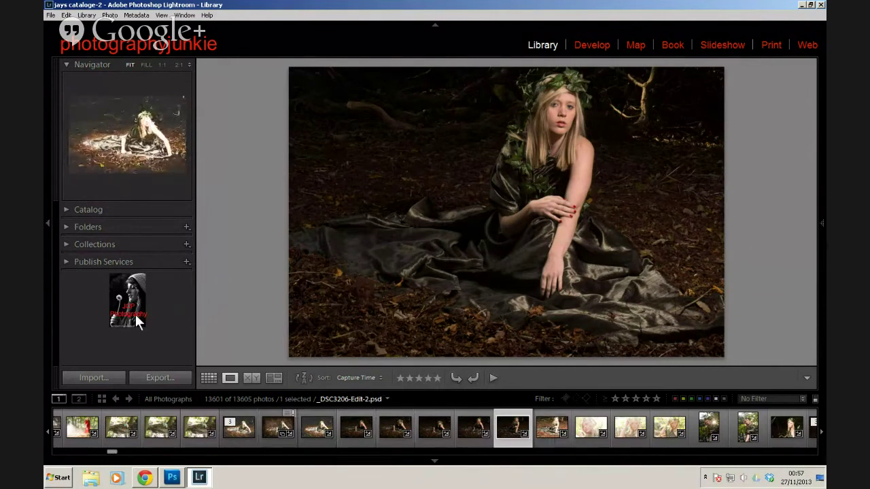
Step the Navigator zoom through Fill, 1:1 and 2:1
click(146, 65)
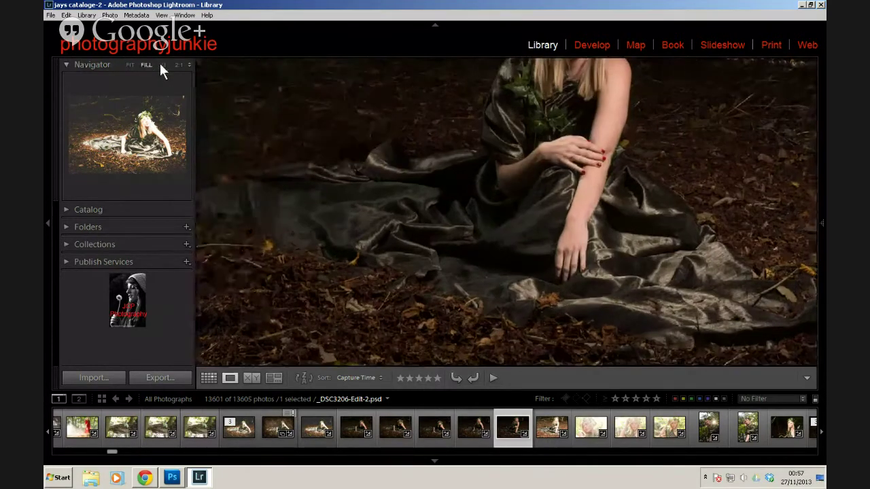
click(162, 64)
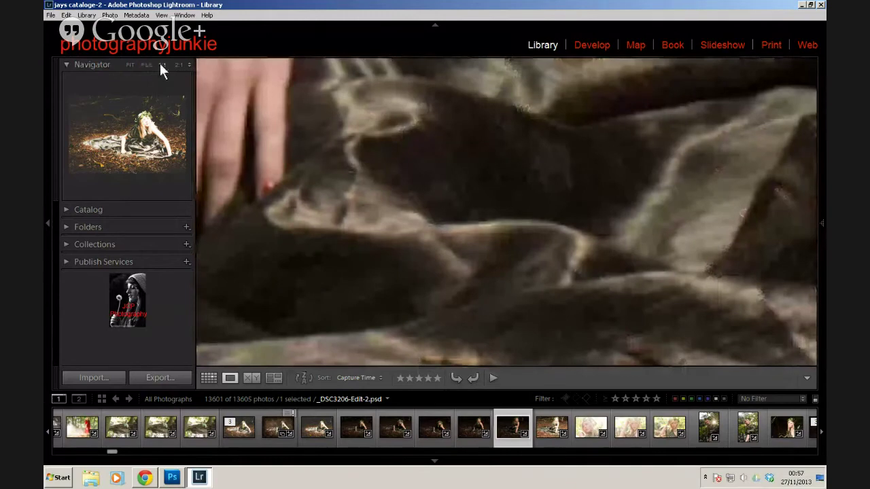
click(177, 65)
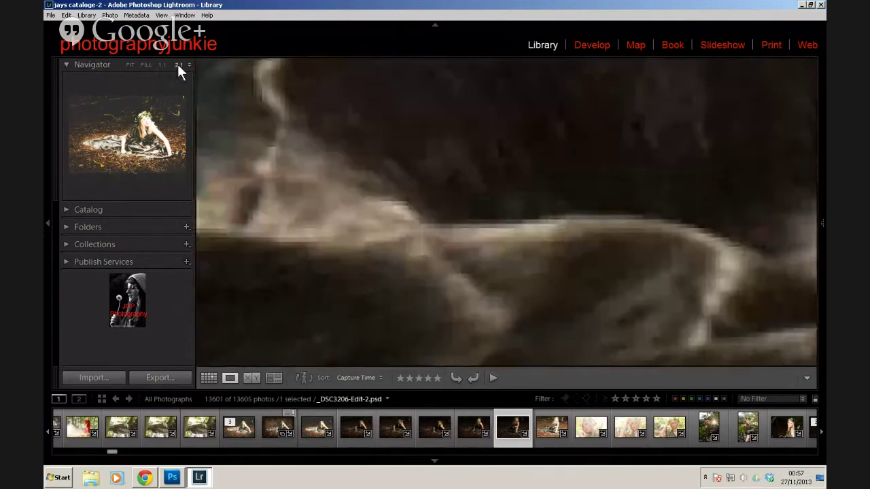
Switch to Grid, return to Loupe at Fit, zoom 2:1 on the forearm, and show the right panels
key(g)
click(190, 65)
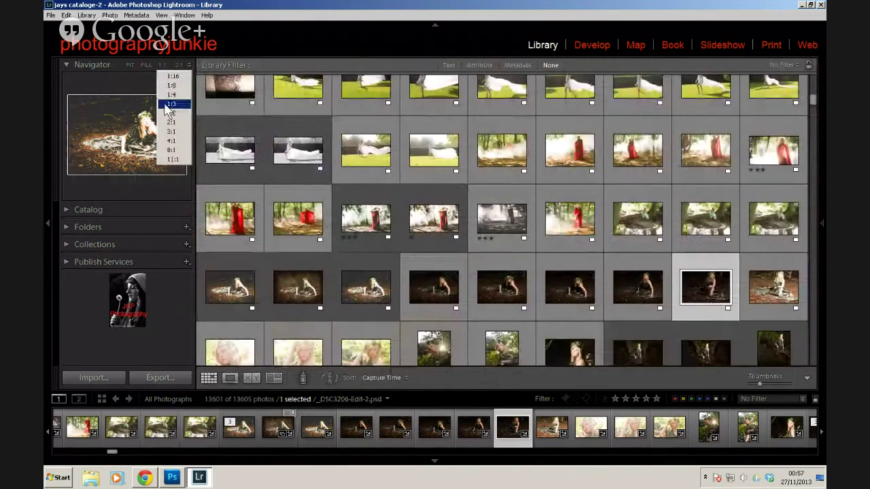
click(130, 60)
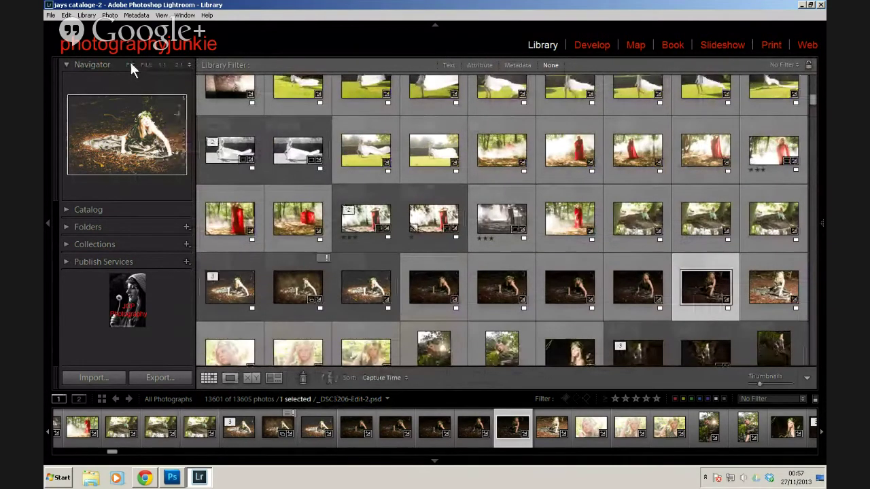
click(130, 63)
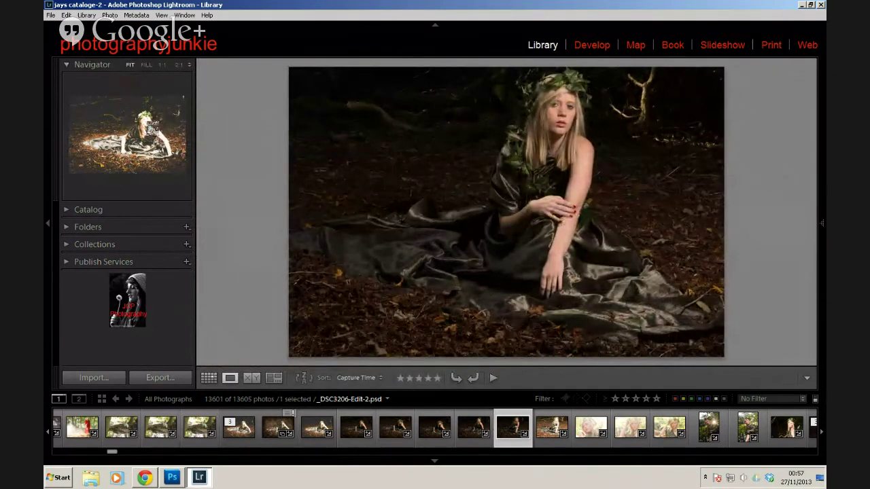
click(145, 134)
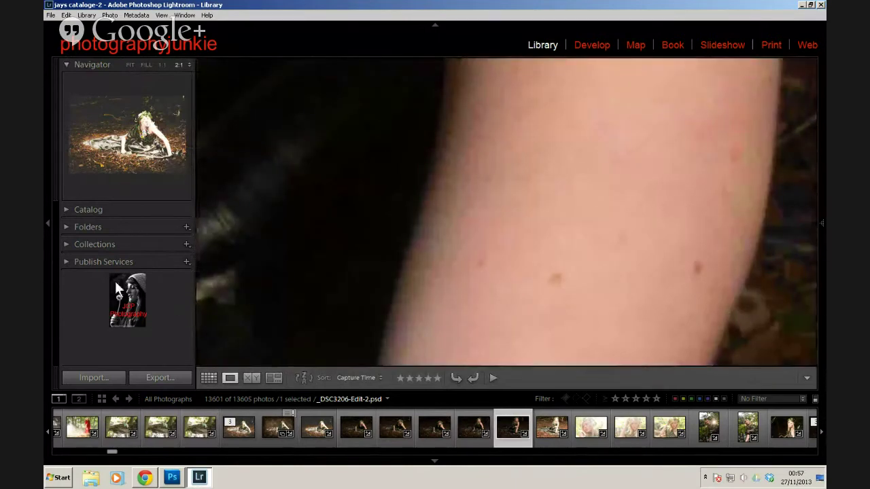
click(821, 223)
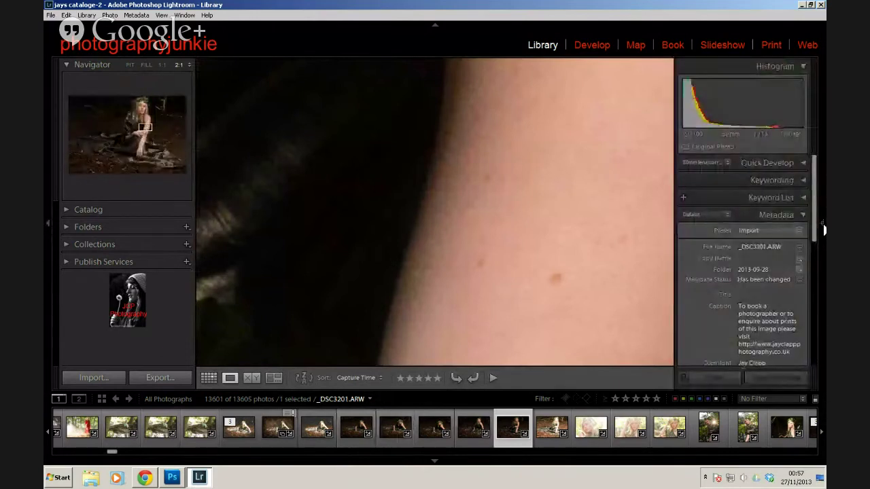
Hide the left panel, fit the whole portrait in view, and expand Quick Develop
click(47, 223)
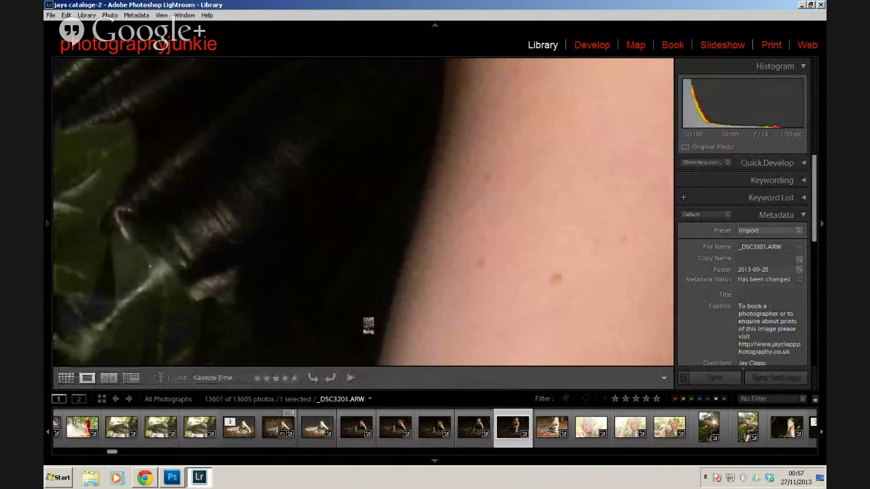
click(381, 302)
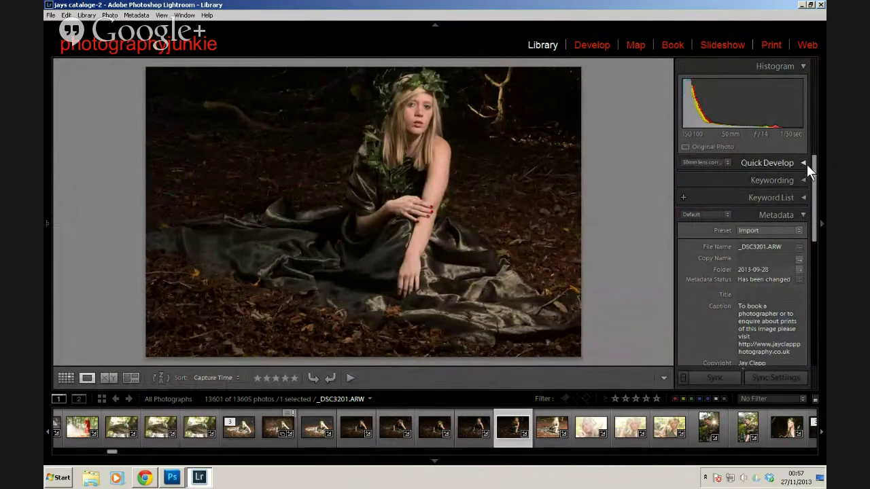
click(801, 162)
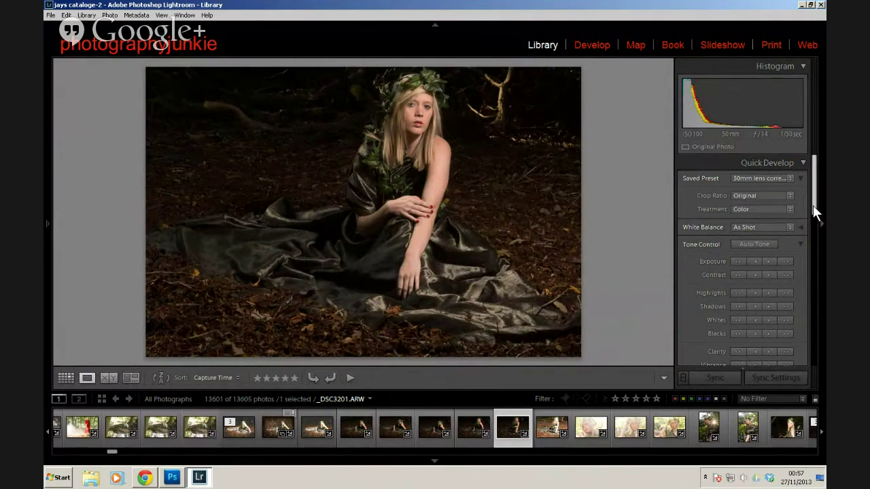
drag(814, 208, 817, 215)
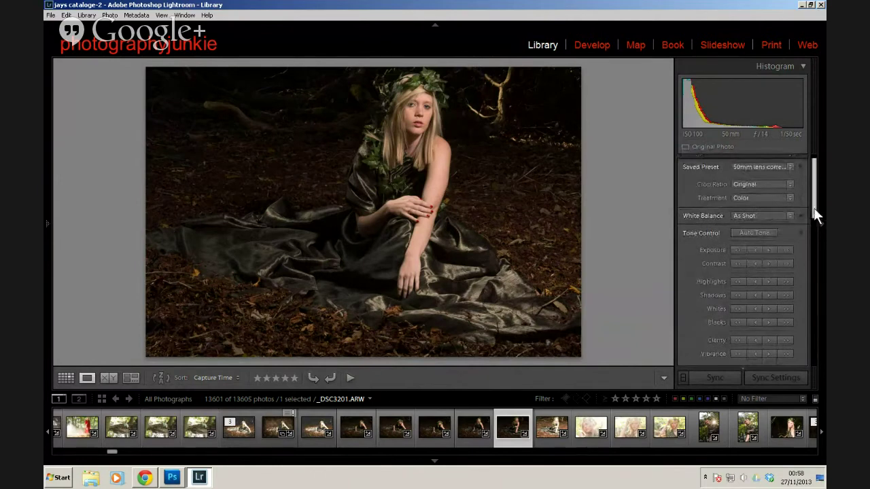
Try the Cross Process 1 and then Sharpen - Scenic saved presets
click(759, 167)
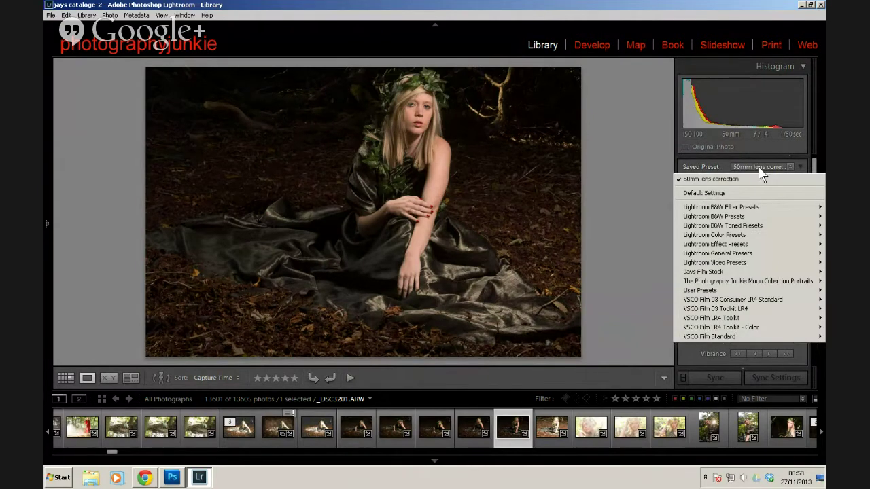
mouse_move(704, 237)
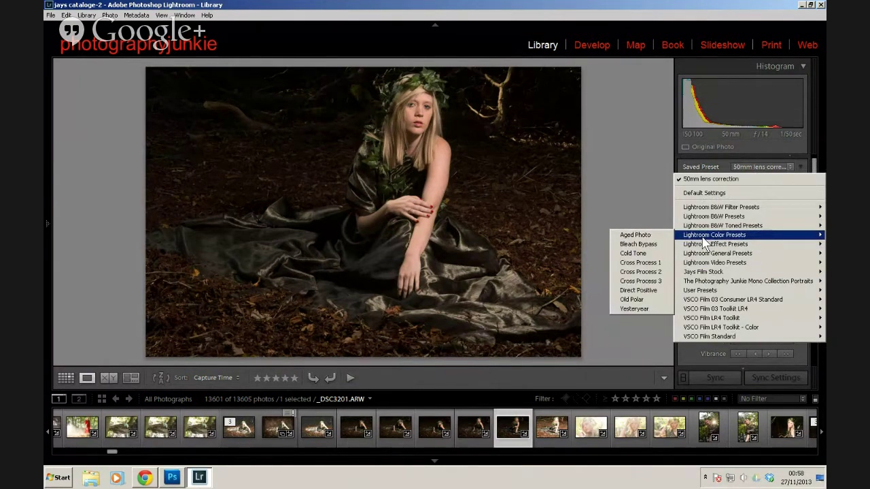
mouse_move(741, 264)
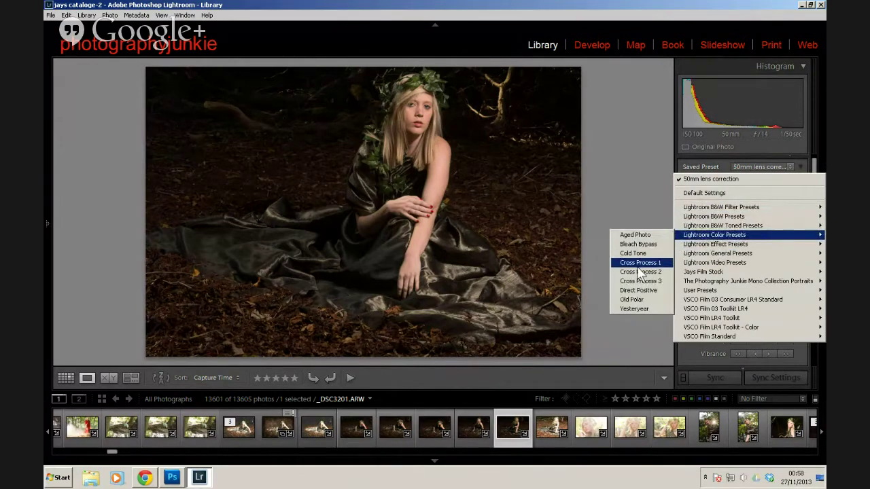
click(639, 263)
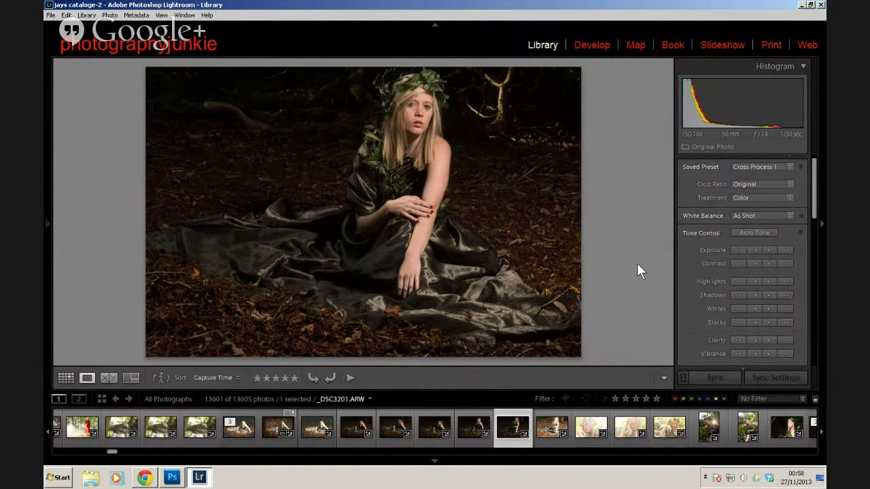
click(761, 166)
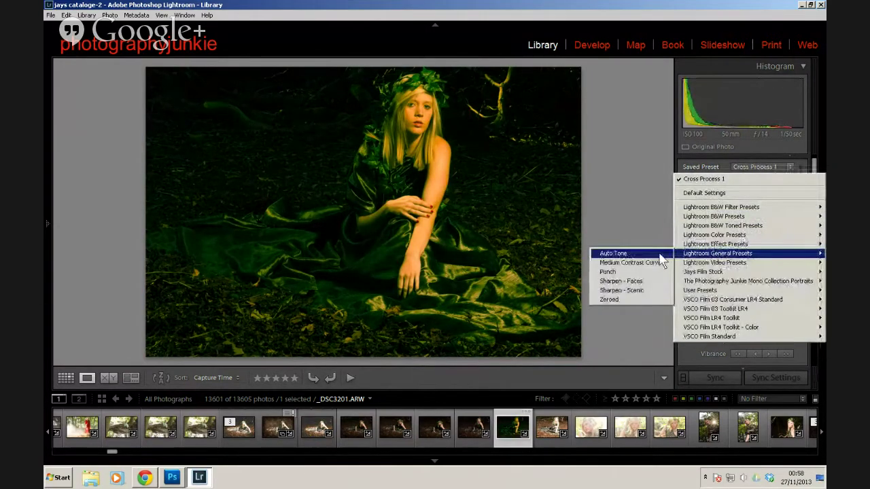
click(629, 290)
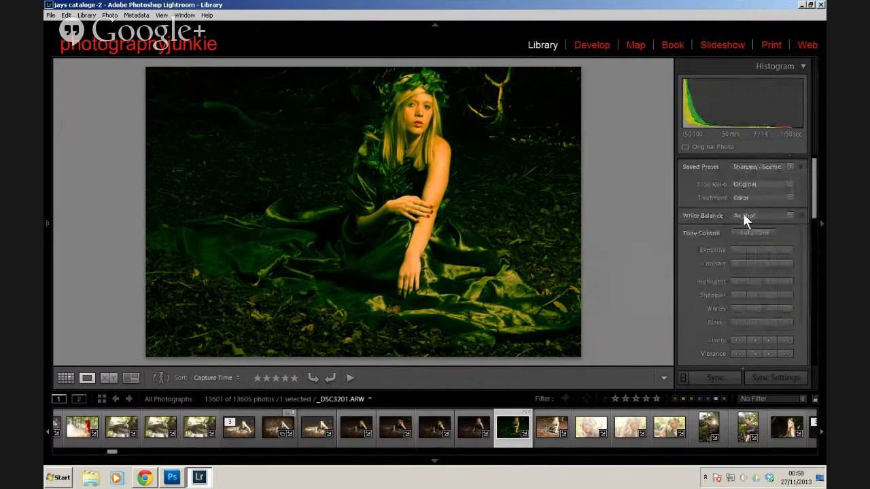
Apply a TPJ Clean & Crisp black-and-white portrait preset
click(762, 171)
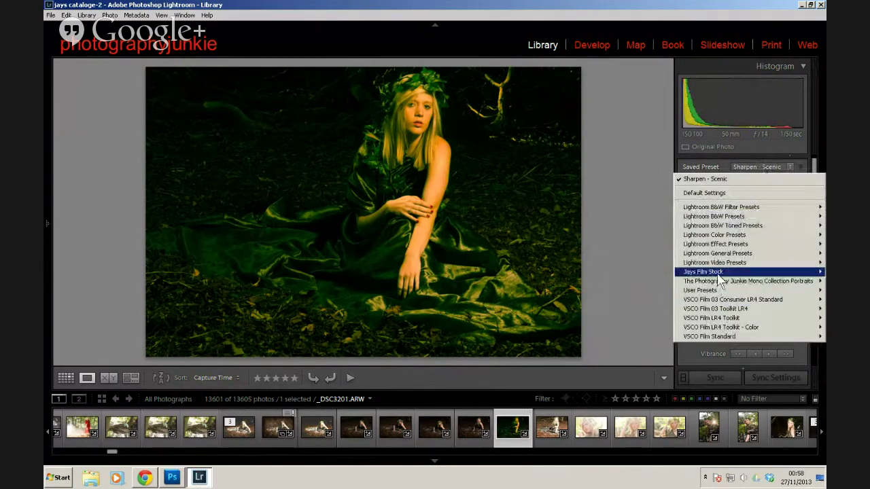
mouse_move(722, 291)
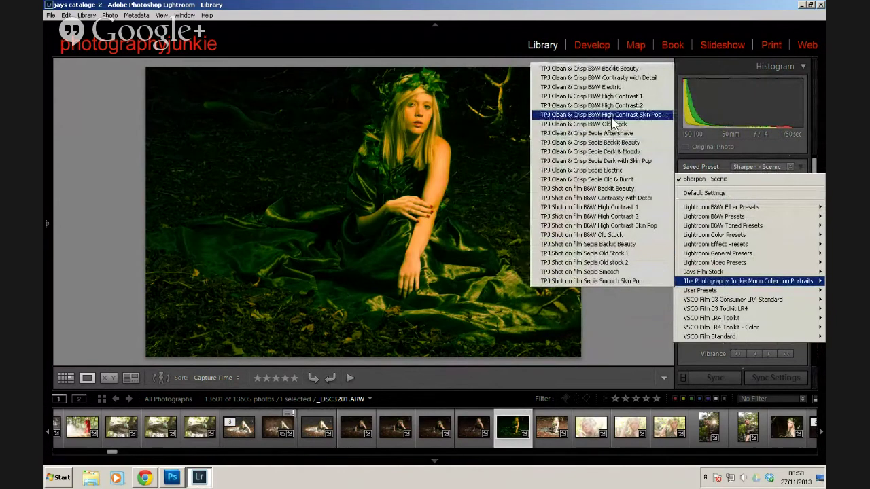
click(612, 115)
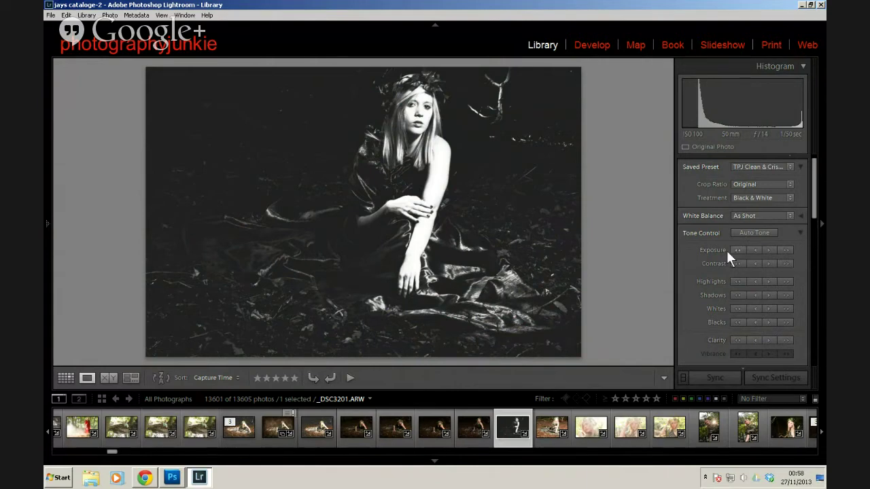
Nudge Exposure up and back down, then lower Blacks to deepen the shadows
click(787, 250)
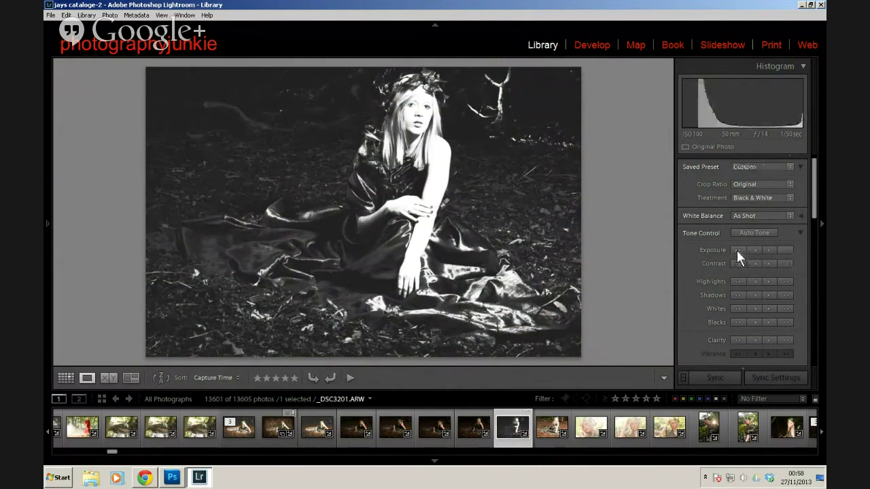
click(737, 250)
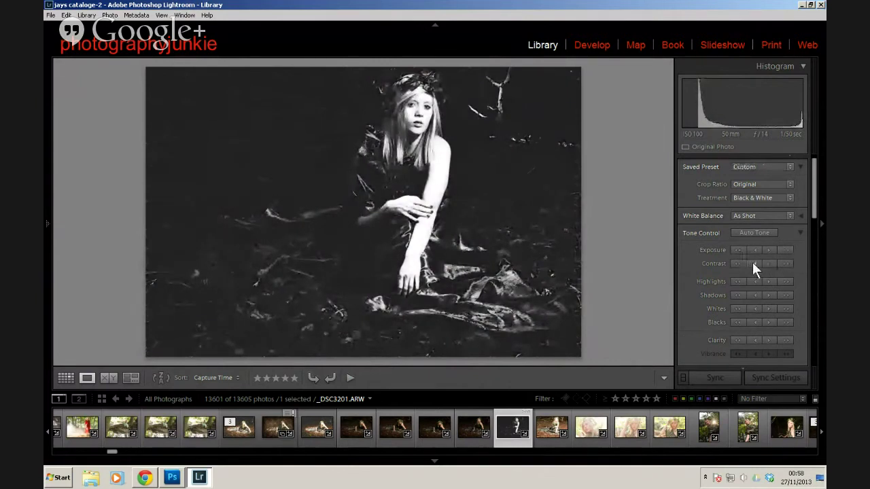
scroll(815, 221, down, 2)
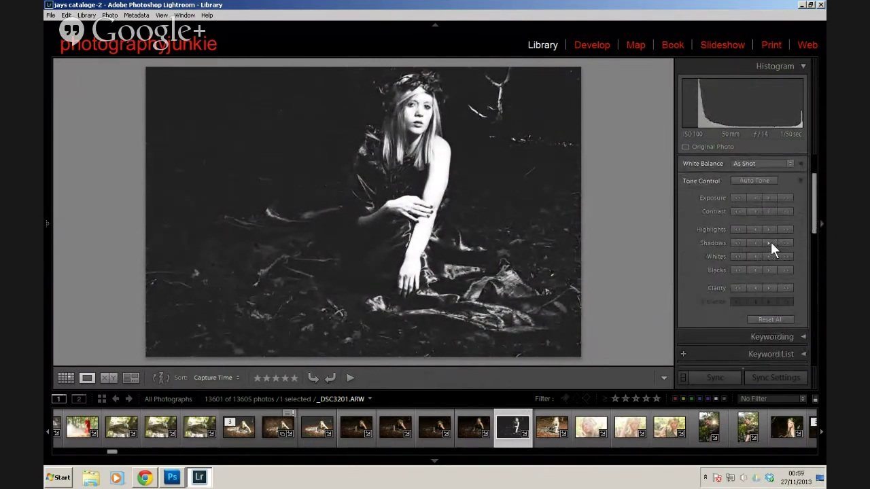
click(742, 270)
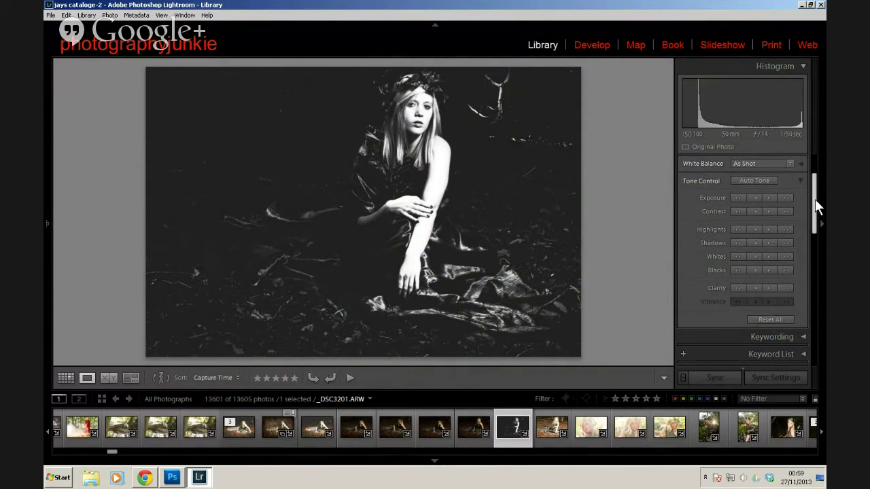
scroll(816, 197, up, 2)
scroll(816, 197, down, 1)
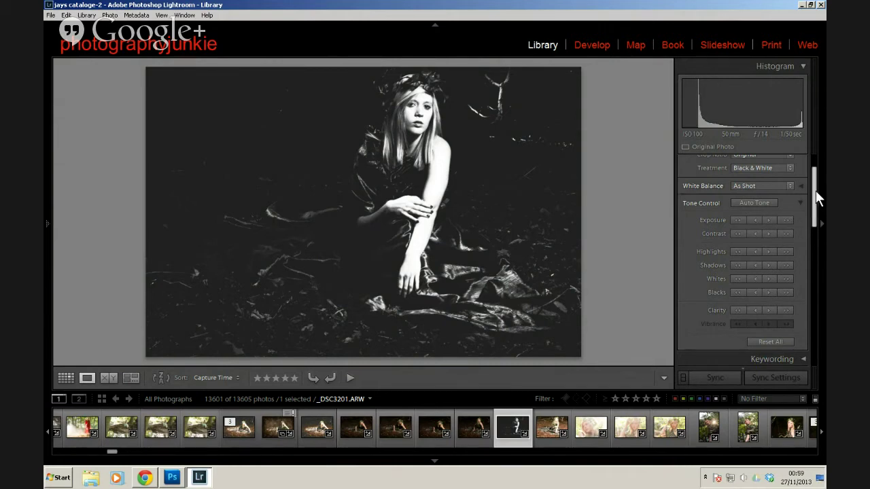
mouse_move(816, 192)
mouse_down()
mouse_move(817, 255)
mouse_move(818, 183)
mouse_up()
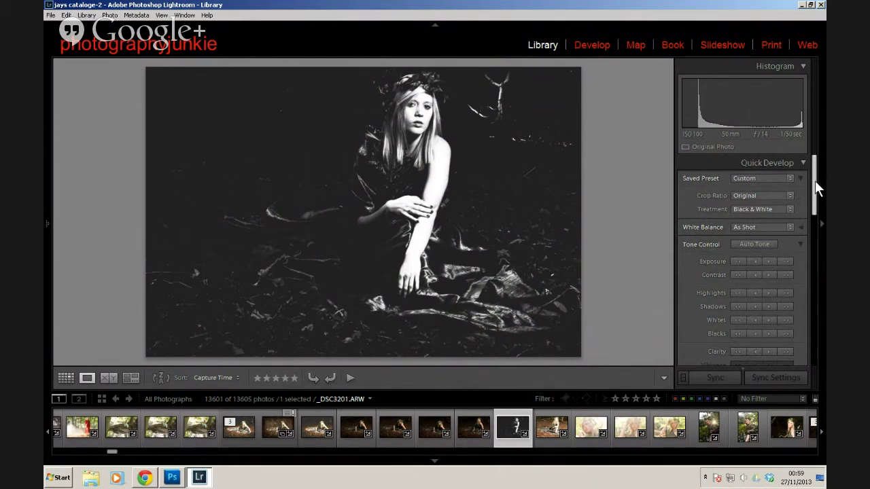
drag(815, 181, 816, 179)
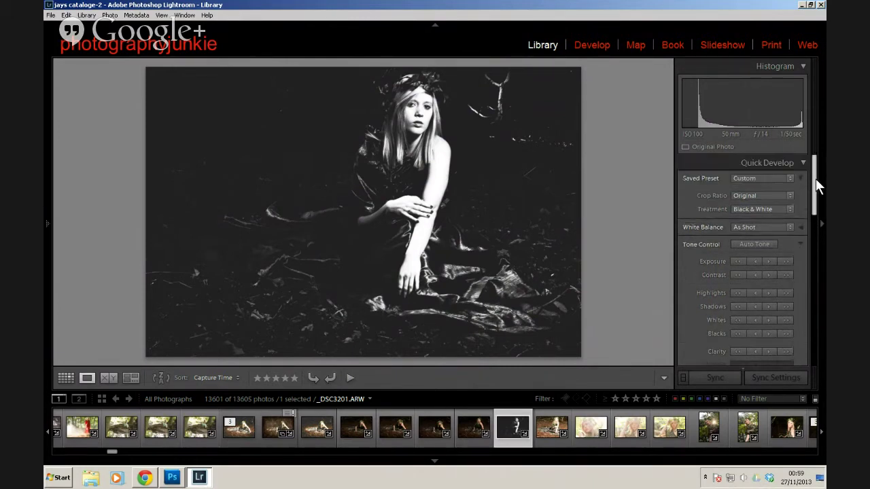
Set the crop ratio to 4 x 5 / 8 x 10, then change it to 1 x 1
click(766, 195)
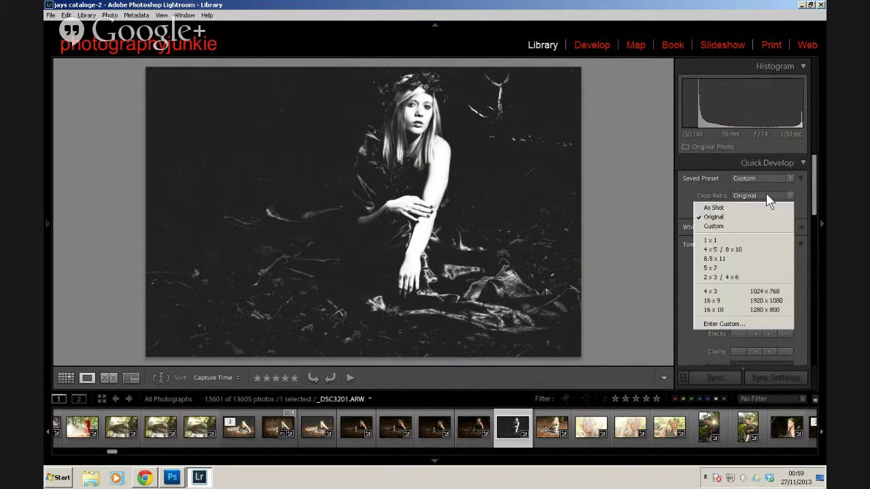
click(755, 249)
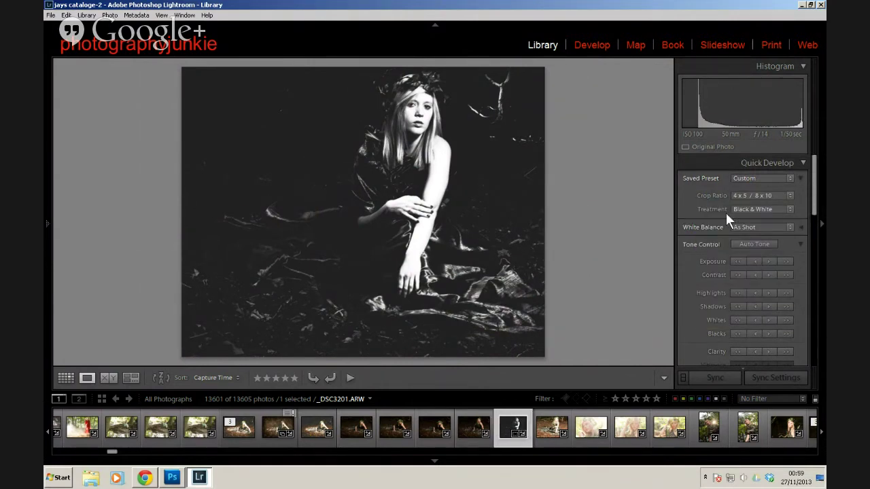
click(760, 195)
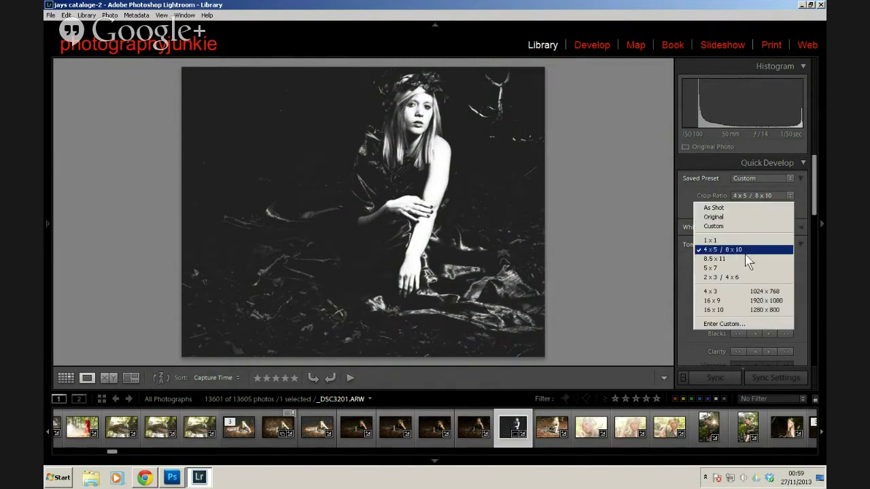
click(742, 240)
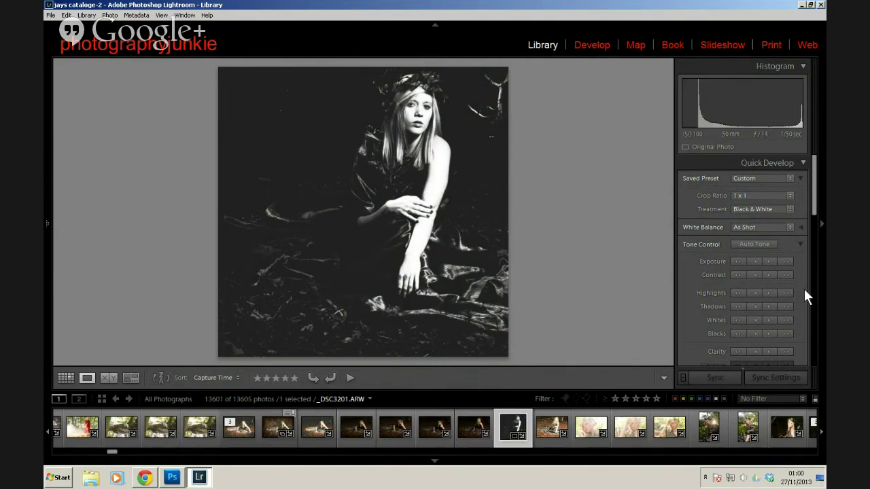
Expand Keywording and add female, portraits, editorial, fashion, photography, model and man
drag(813, 204, 815, 241)
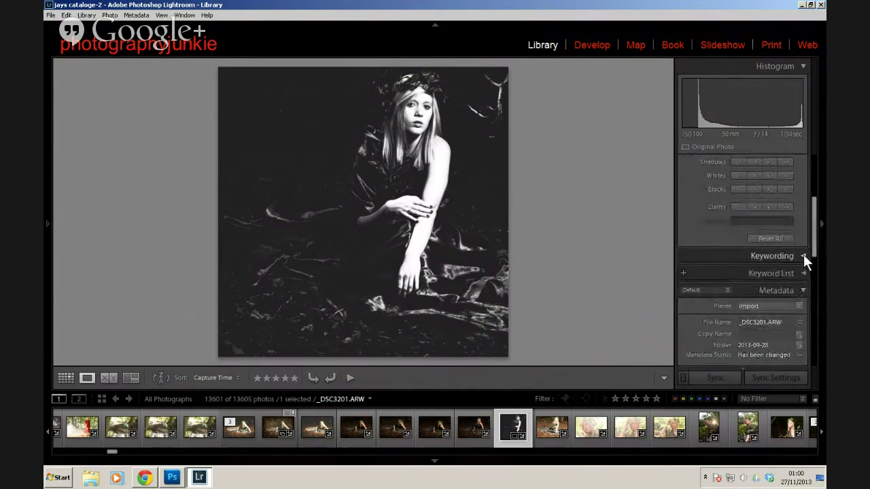
click(804, 254)
mouse_move(814, 220)
mouse_down()
mouse_move(813, 233)
mouse_move(811, 227)
mouse_up()
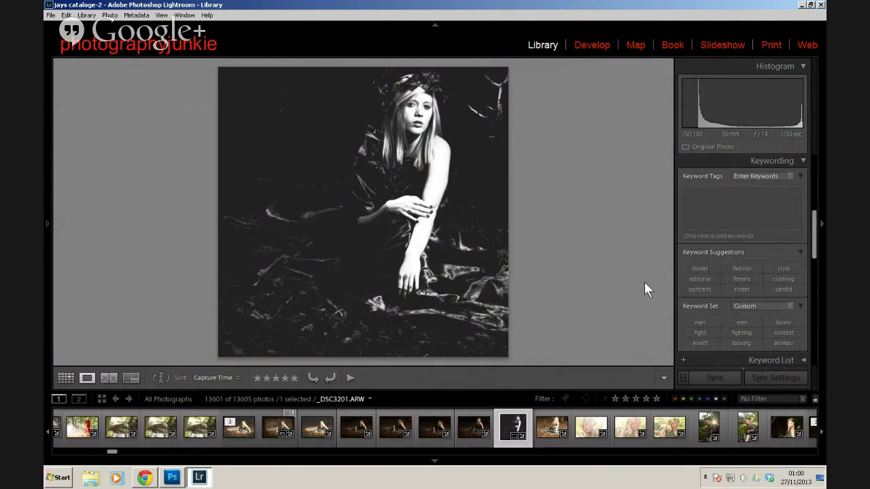
click(744, 278)
click(782, 278)
click(696, 289)
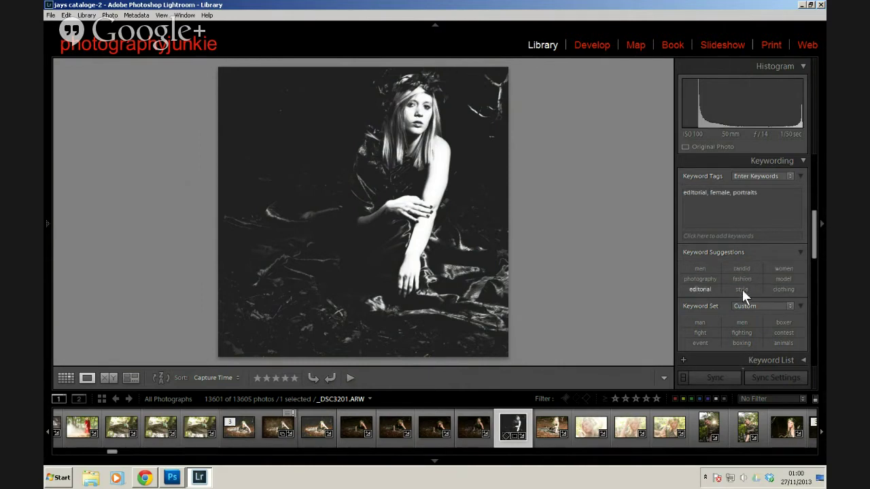
click(746, 288)
click(728, 270)
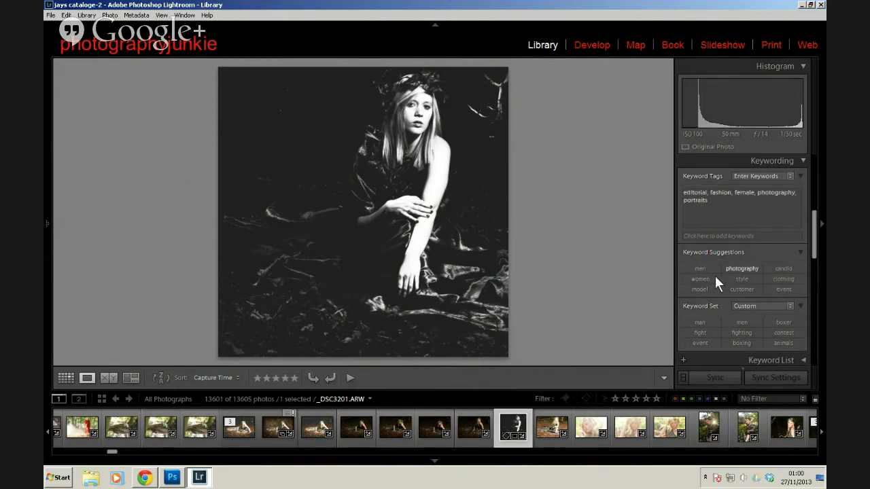
click(701, 289)
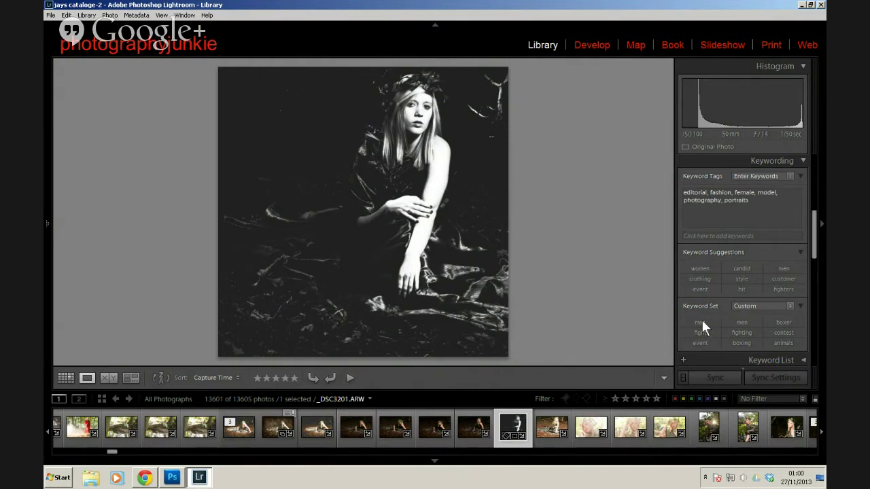
click(701, 323)
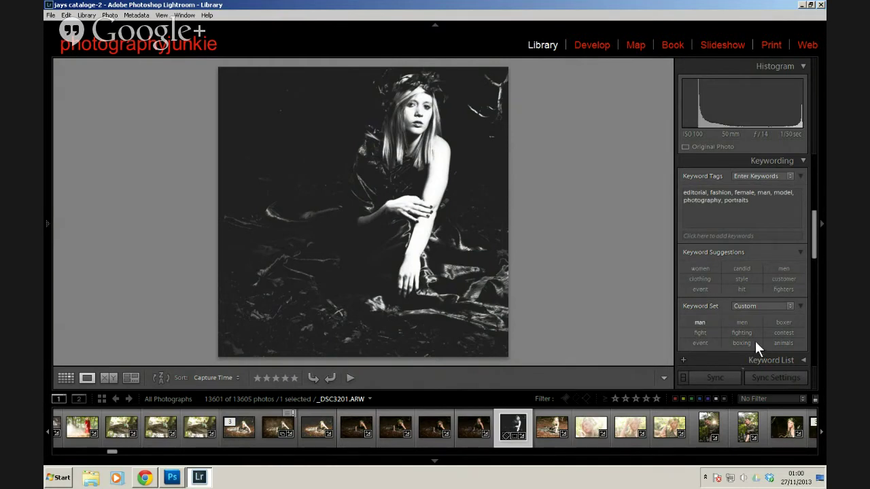
Add the keywords 'black and white' in the keyword entry field
click(731, 236)
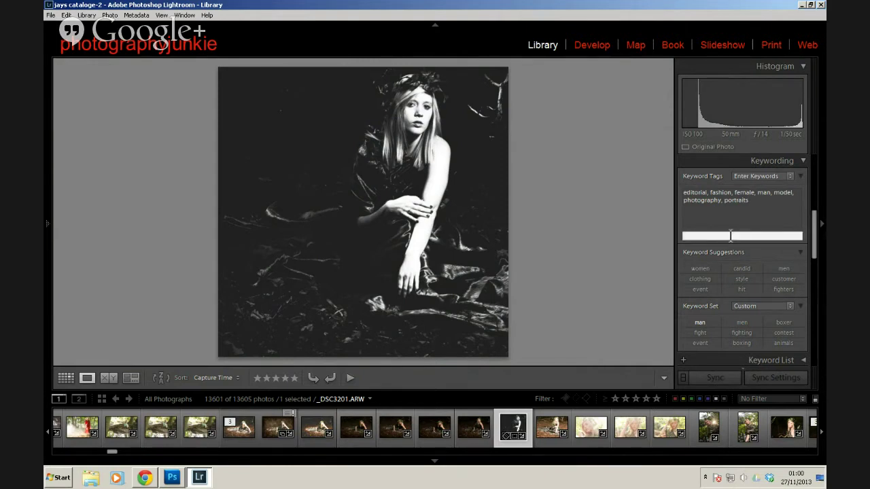
text(black and white)
key(Return)
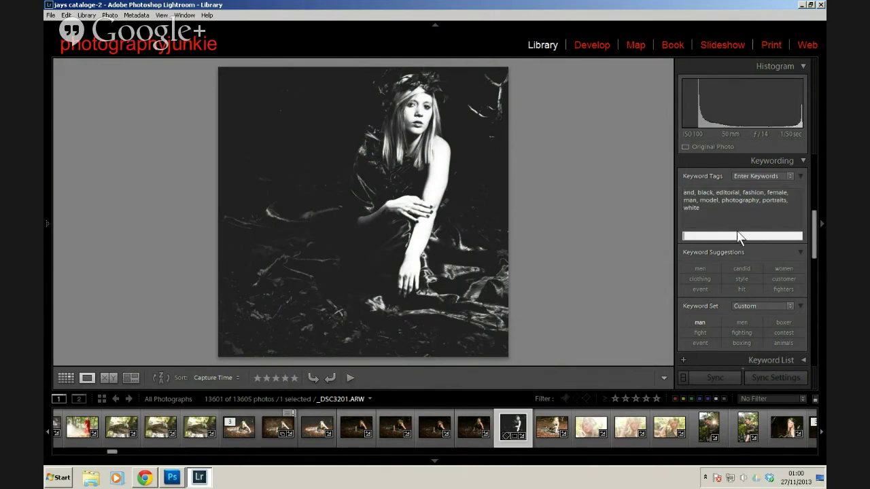
Open the Keyword Set editor and close it unchanged, then scroll down the right panel
mouse_move(816, 232)
mouse_down()
mouse_move(815, 258)
mouse_move(813, 243)
mouse_up()
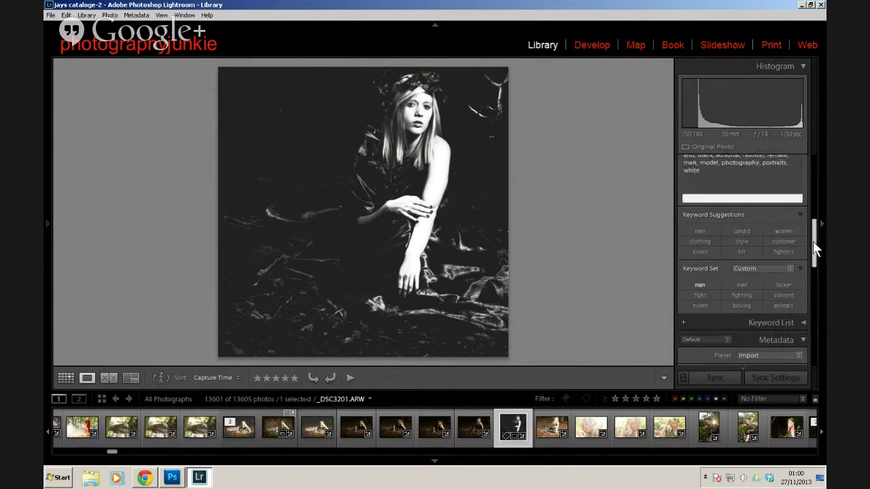
click(756, 269)
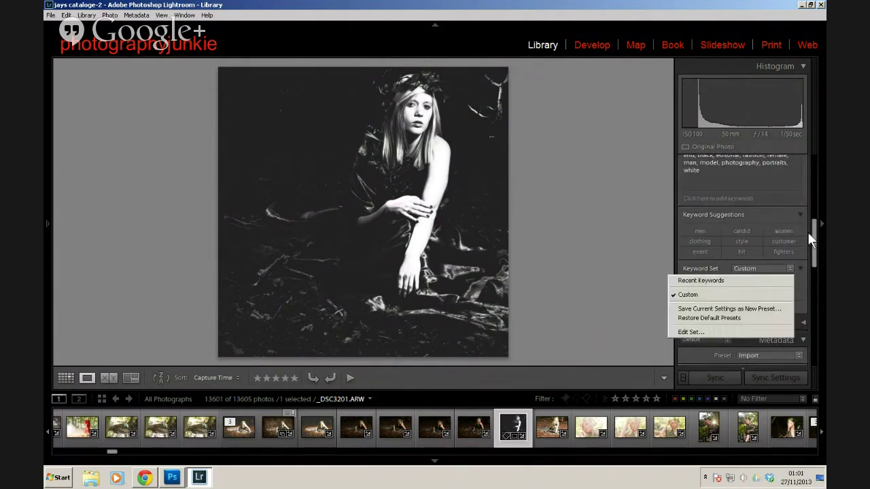
click(743, 332)
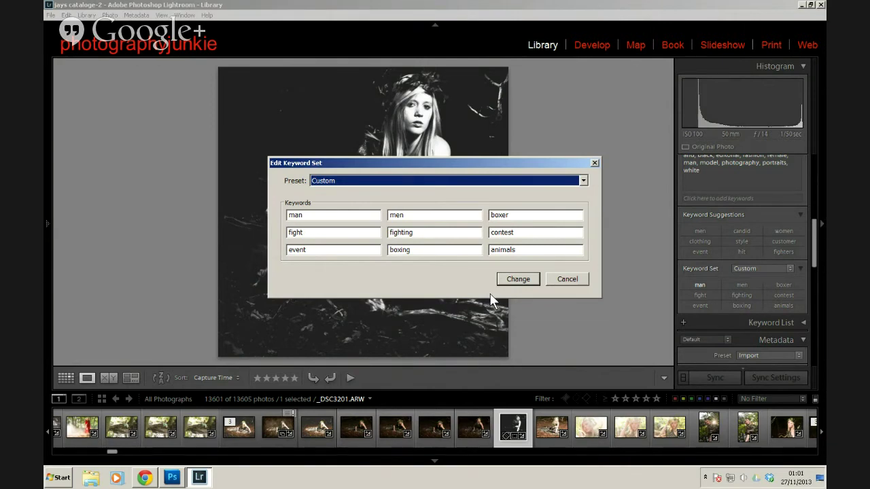
click(564, 280)
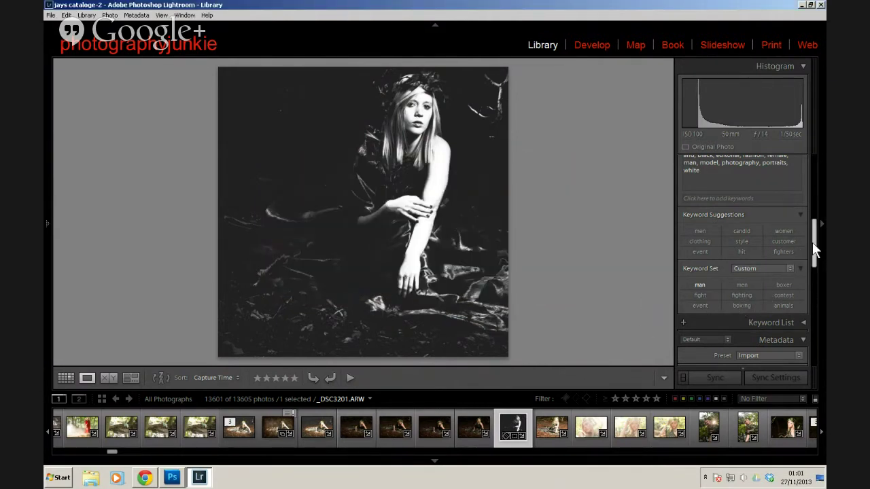
scroll(813, 243, up, 1)
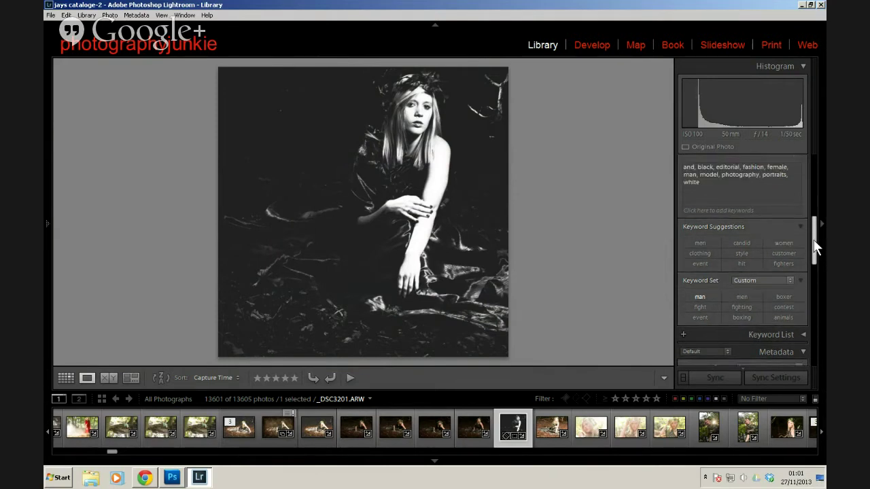
scroll(816, 248, down, 1)
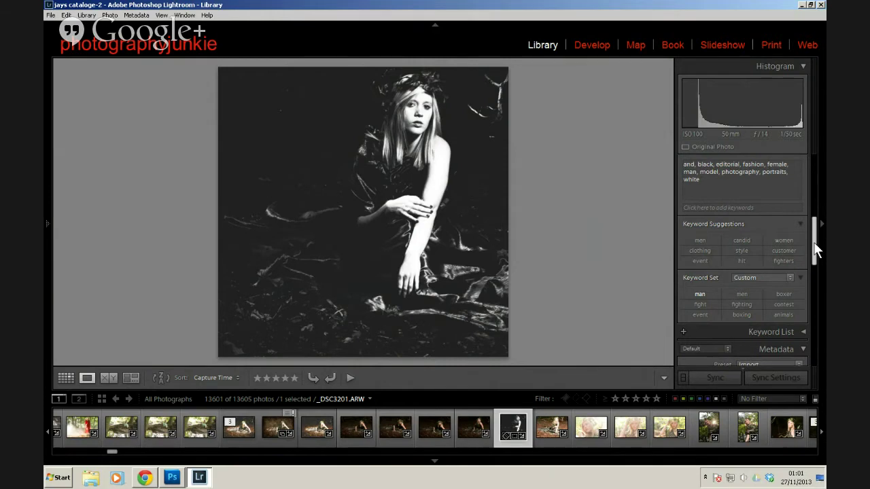
scroll(815, 252, down, 5)
Expand the Keyword List and tick street, structure and sunset
click(803, 258)
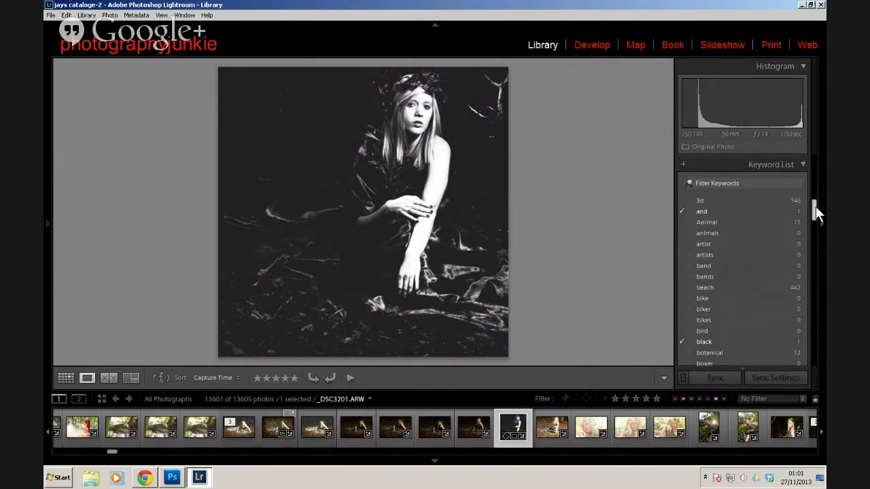
drag(818, 216, 769, 295)
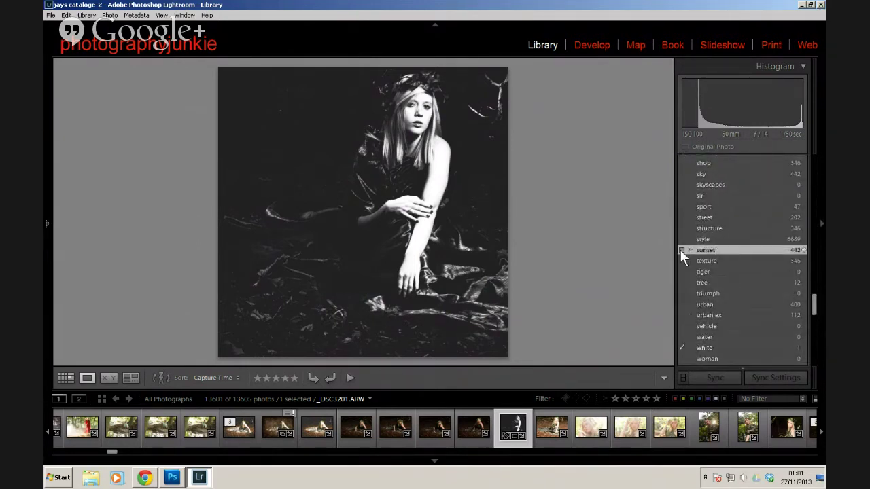
click(682, 227)
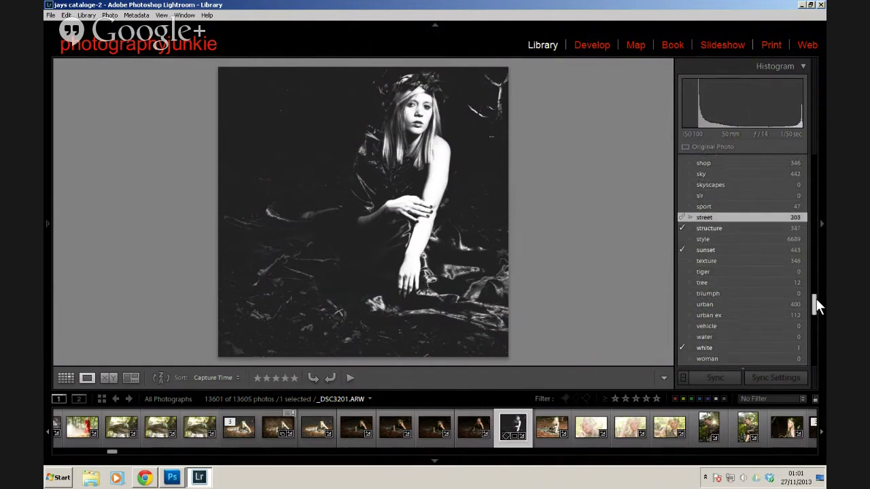
drag(816, 299, 797, 226)
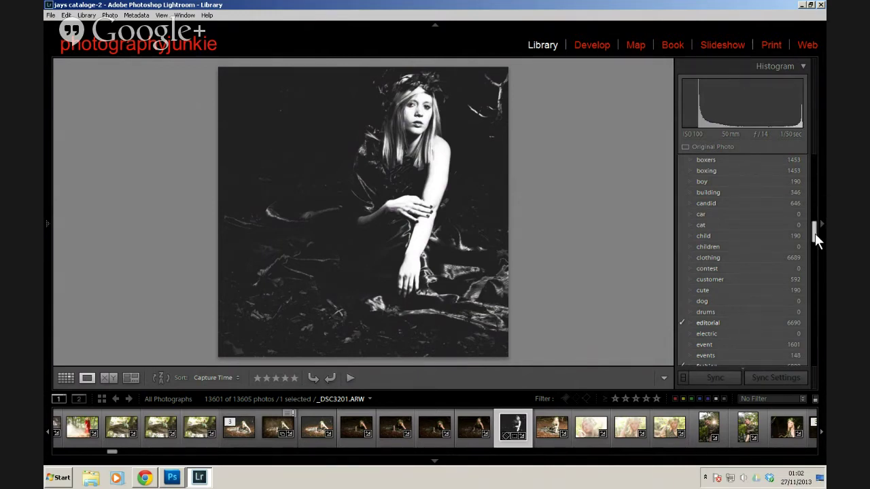
drag(815, 233, 817, 267)
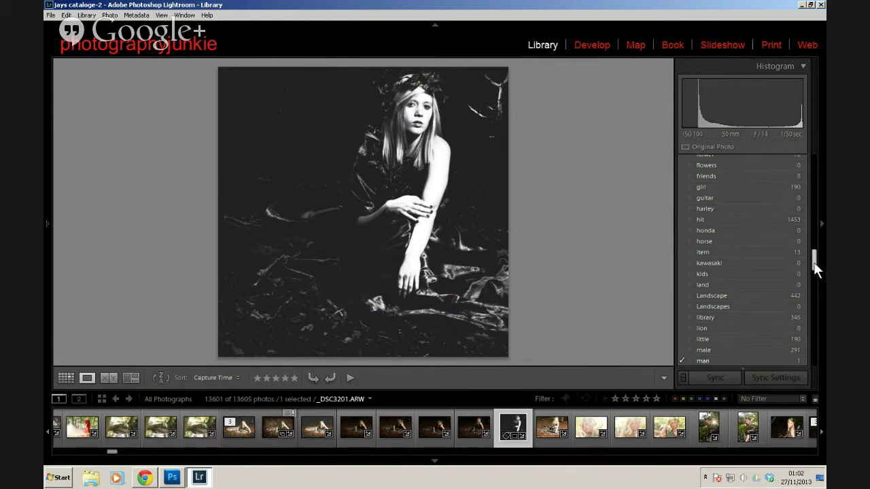
scroll(815, 265, down, 10)
scroll(815, 272, down, 5)
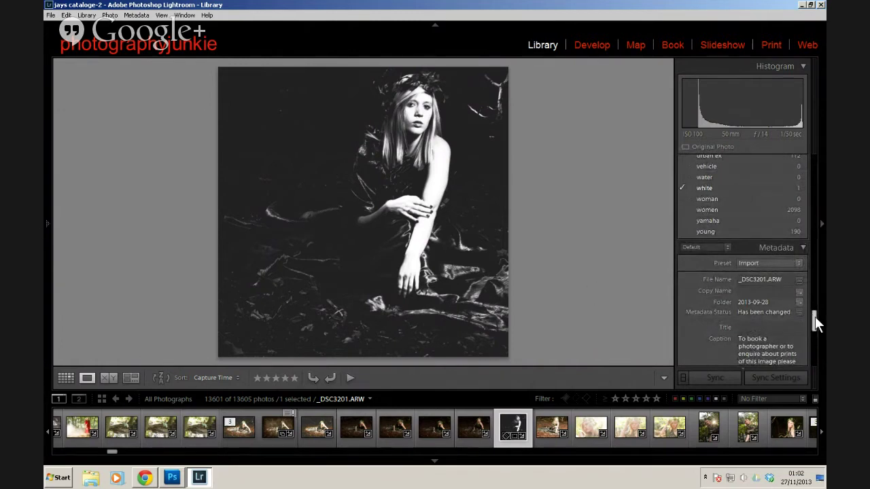
drag(815, 317, 807, 202)
Collapse the Keyword List and Keywording sections
click(802, 233)
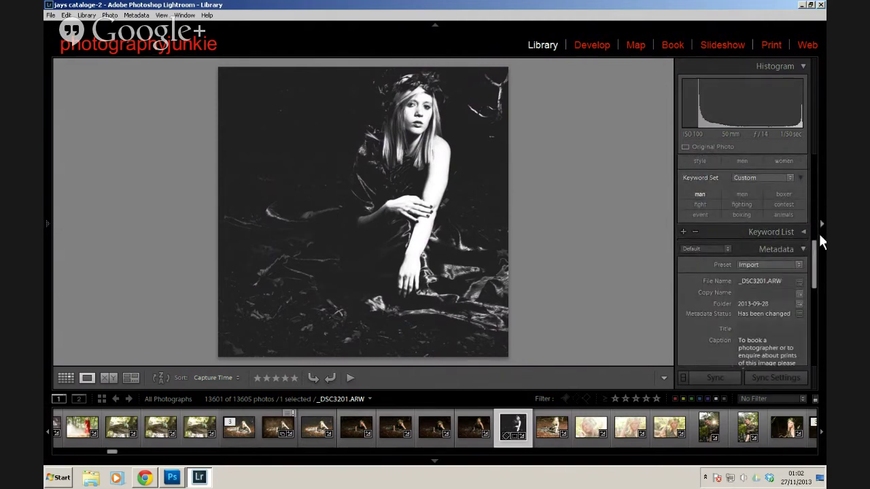
drag(815, 253, 808, 203)
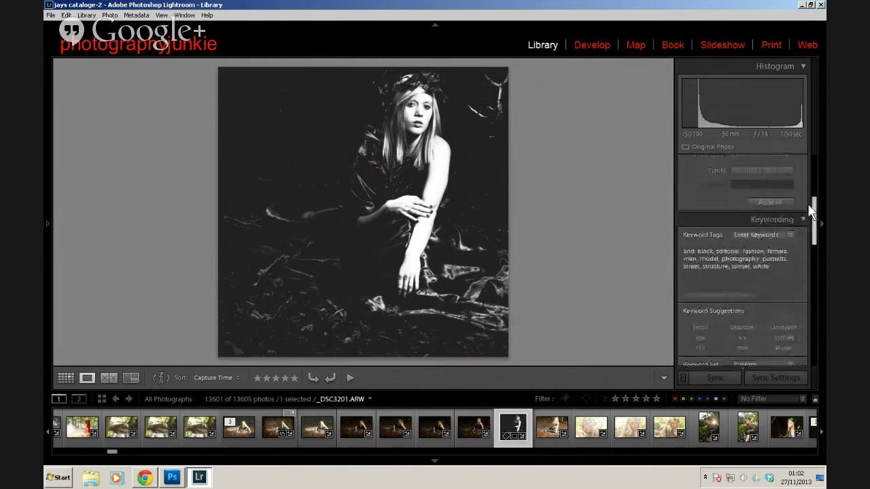
click(804, 219)
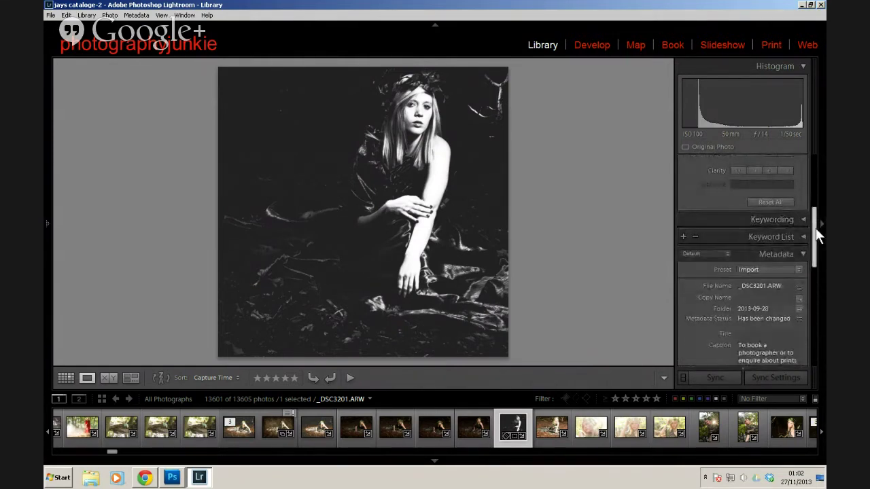
drag(814, 228, 818, 256)
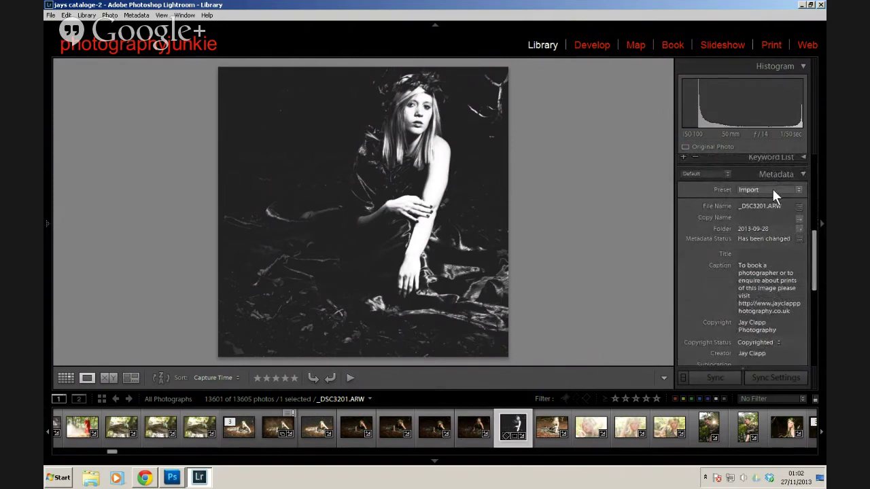
mouse_move(819, 248)
mouse_down()
mouse_move(815, 264)
mouse_move(816, 240)
mouse_up()
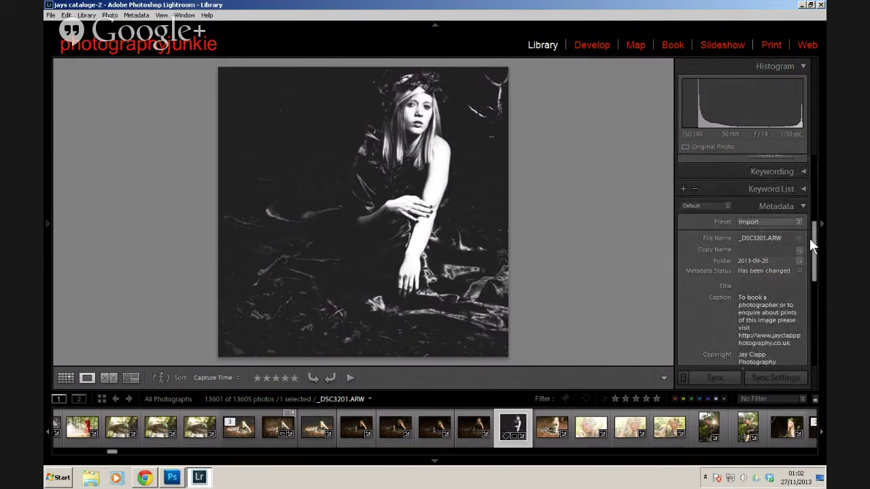
drag(815, 245, 821, 269)
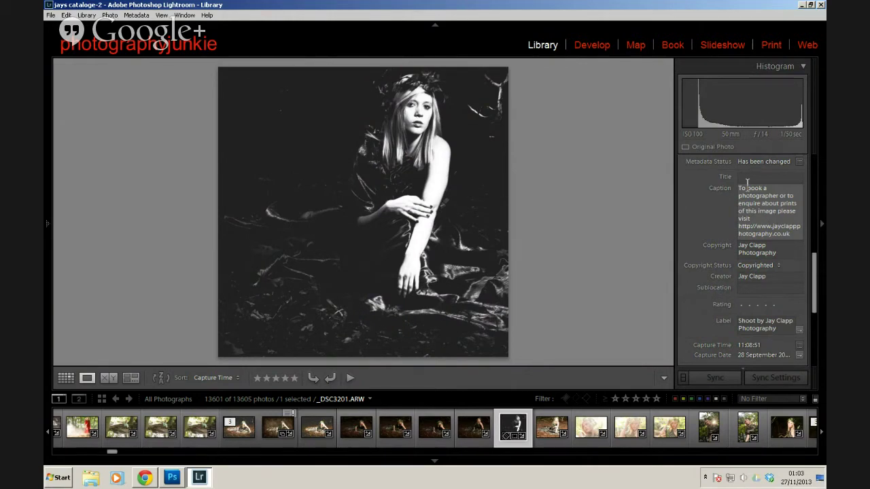
Briefly hide and restore the side panels, then scroll to the Metadata fields
click(818, 269)
click(818, 223)
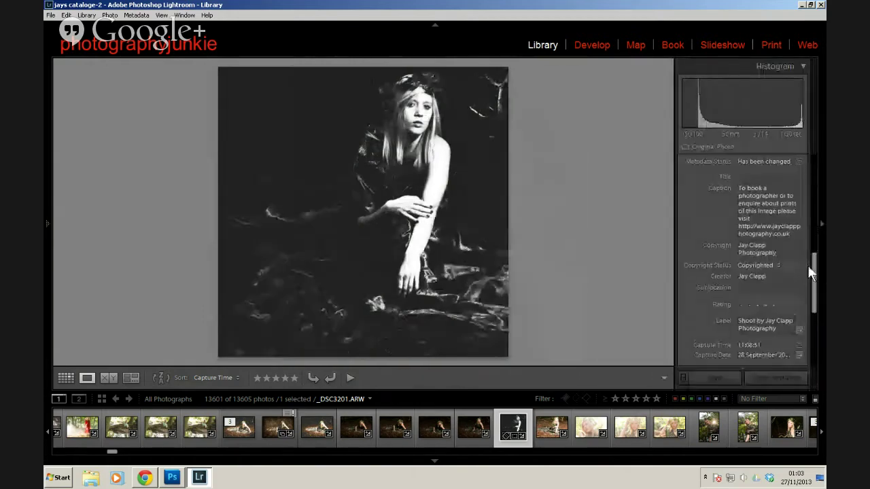
drag(815, 270, 808, 227)
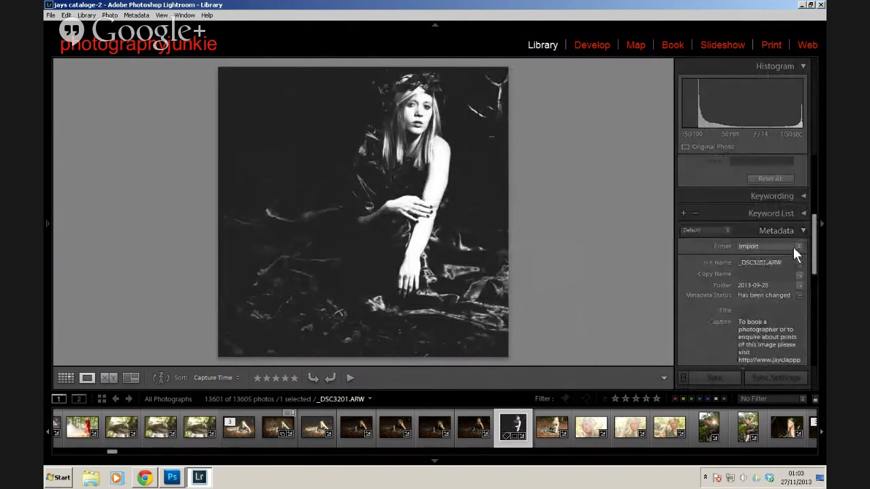
Open the Metadata Preset menu and reach the Edit Metadata Presets dialog
click(793, 247)
key(Escape)
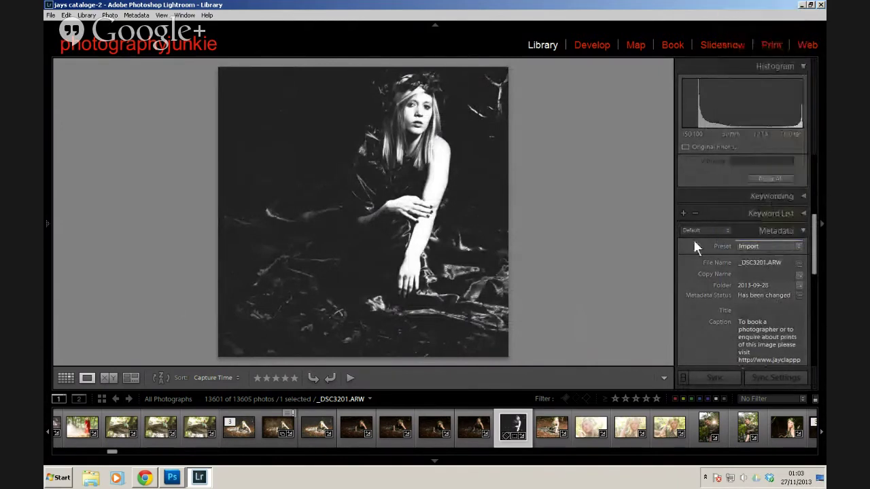
key(Down)
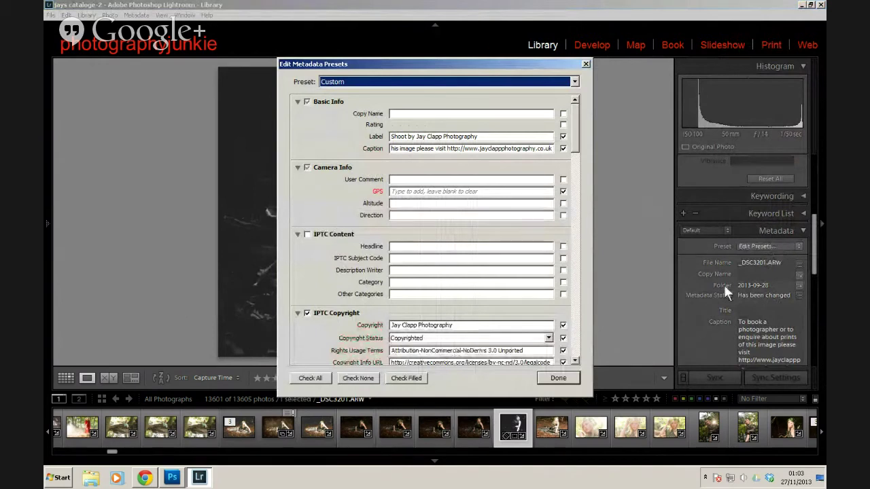
click(586, 64)
click(772, 244)
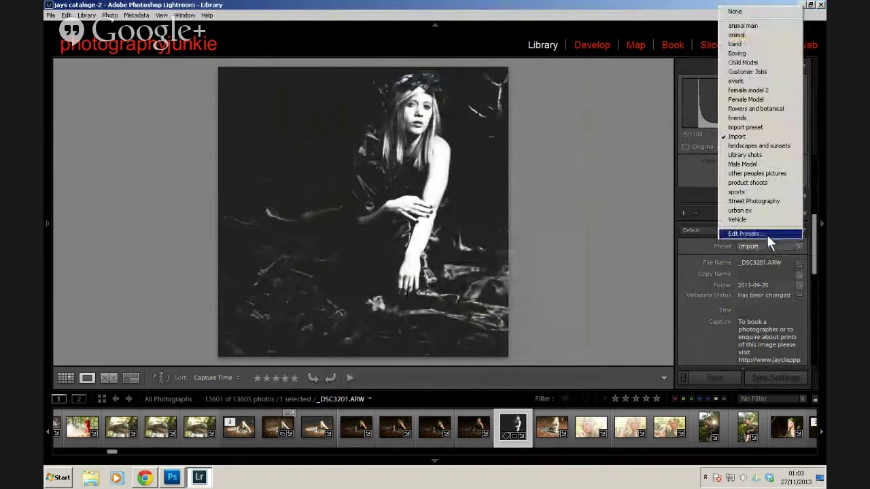
key(Escape)
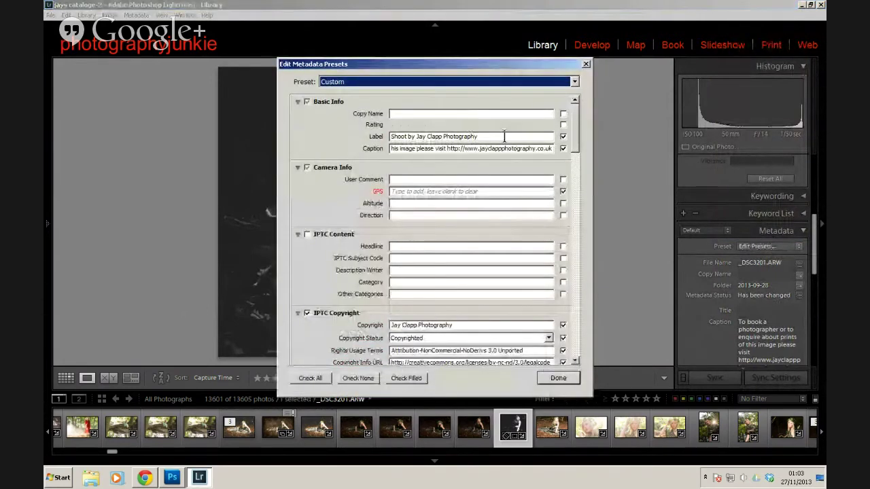
Exclude the GPS field, review the IPTC Copyright and Creator fields, and close the editor
click(563, 192)
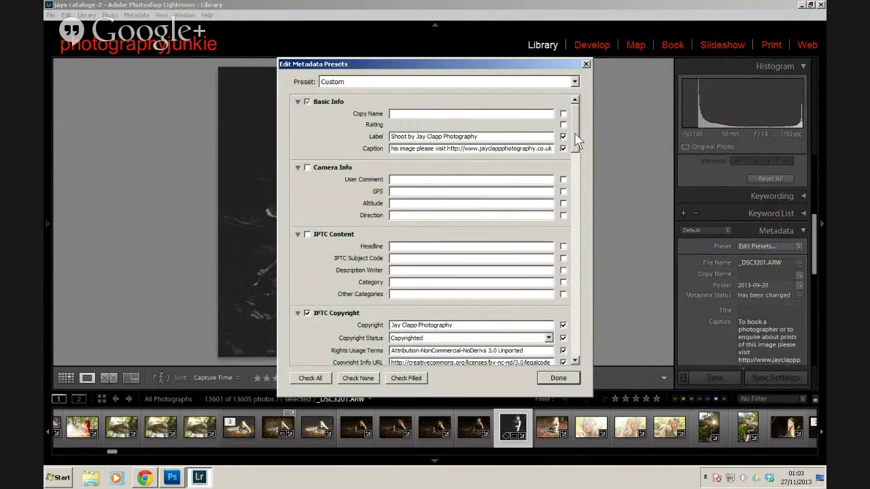
scroll(385, 149, down, 3)
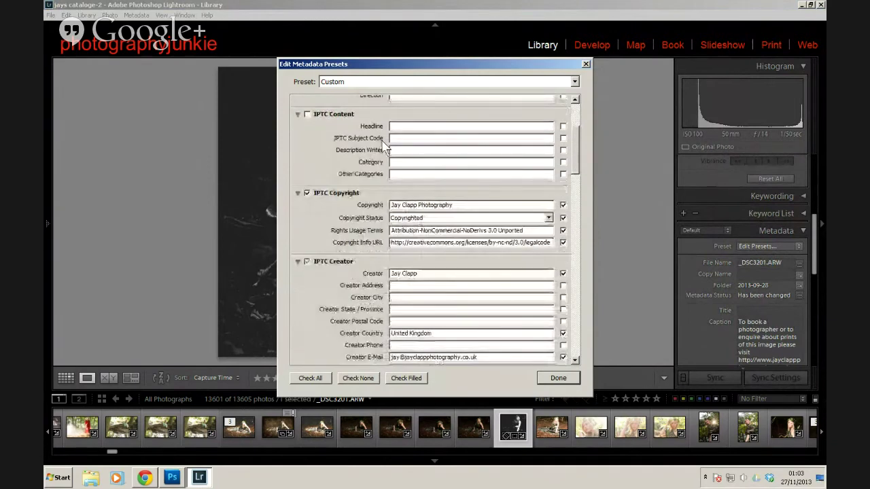
scroll(576, 178, down, 4)
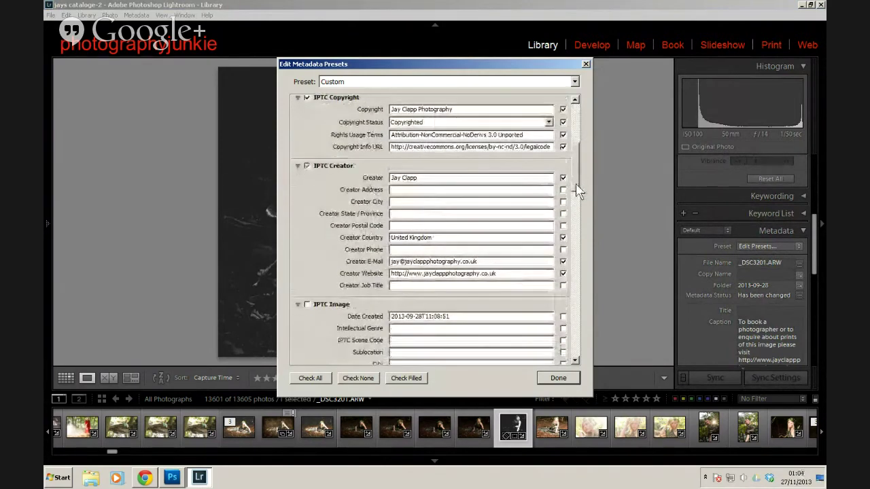
drag(577, 197, 586, 361)
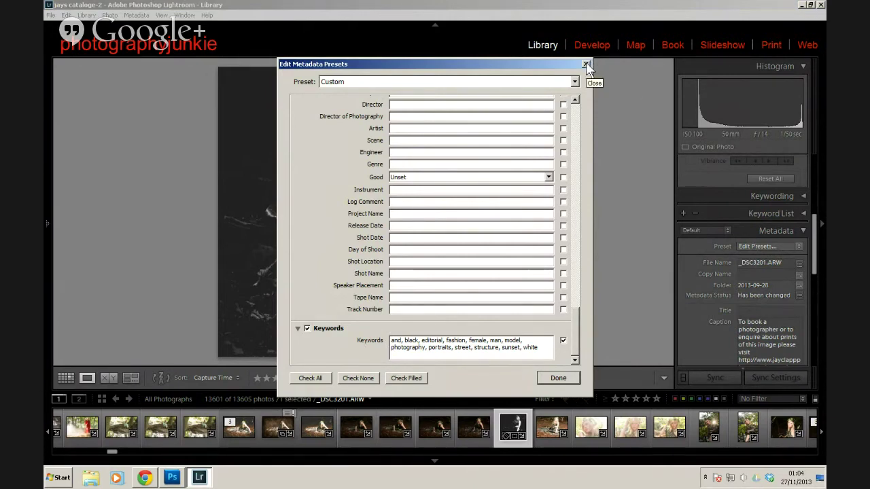
drag(576, 340, 573, 114)
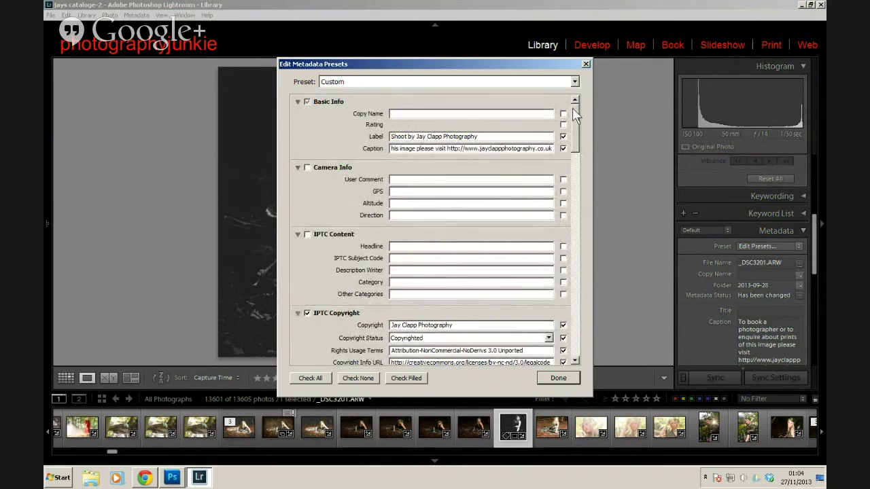
click(586, 66)
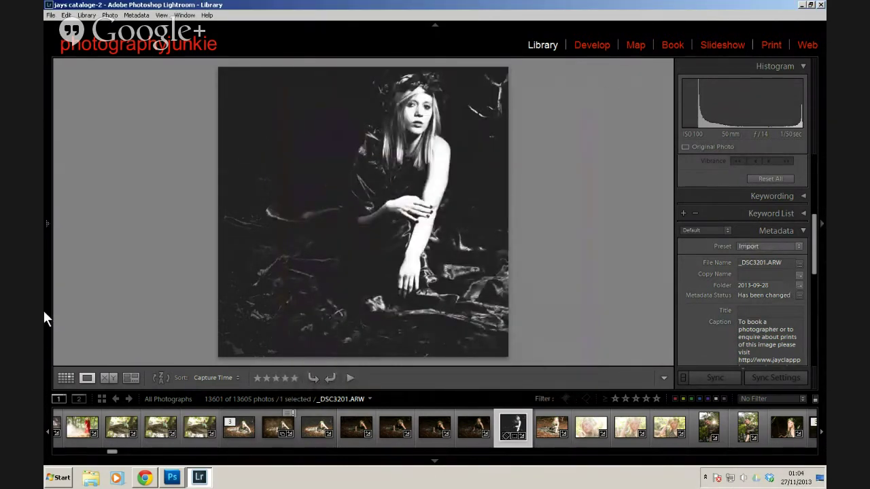
Start an Import of photos into the catalogue
mouse_move(43, 288)
mouse_move(43, 343)
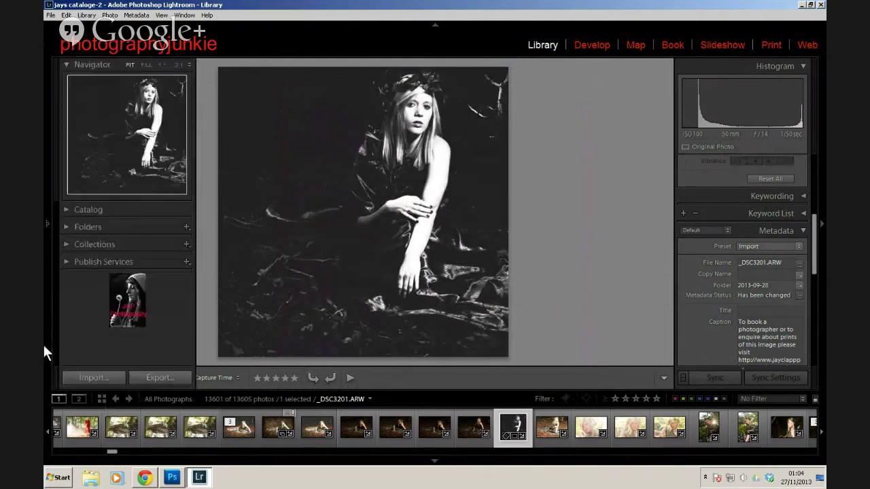
click(89, 377)
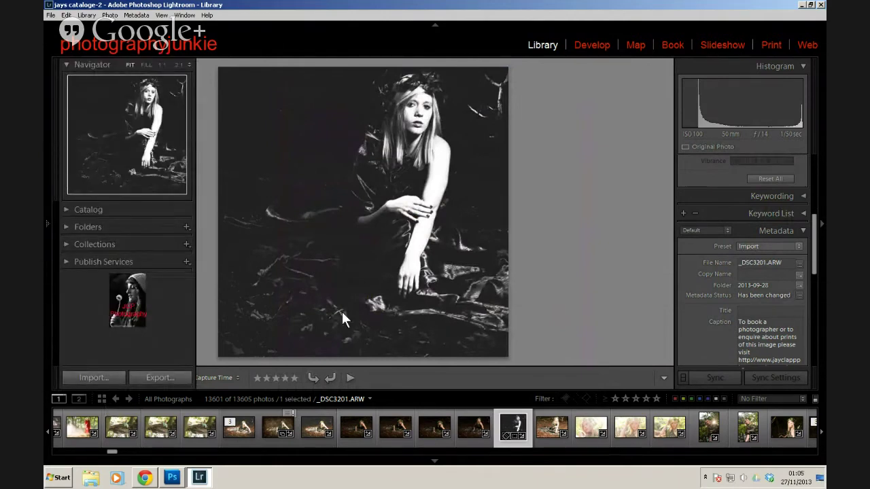
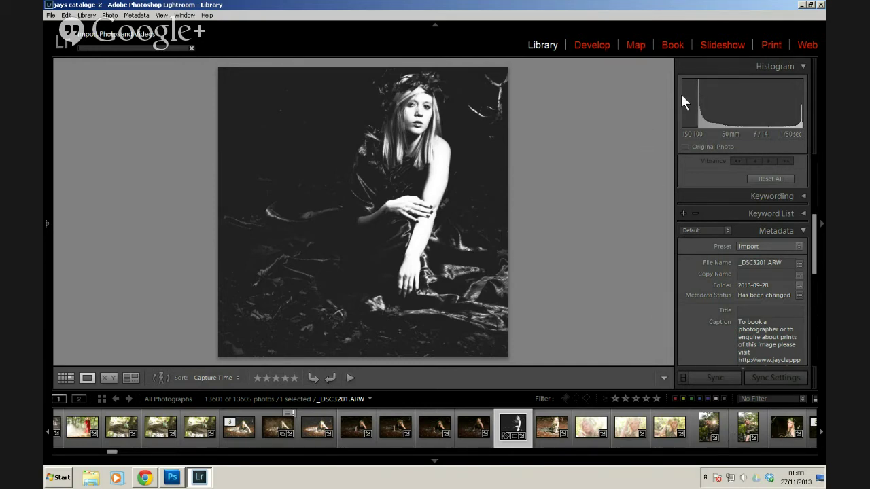
Bring up the preview-size menu with Minimal, Embedded & Sidecar, Standard and 1:1 options
click(760, 97)
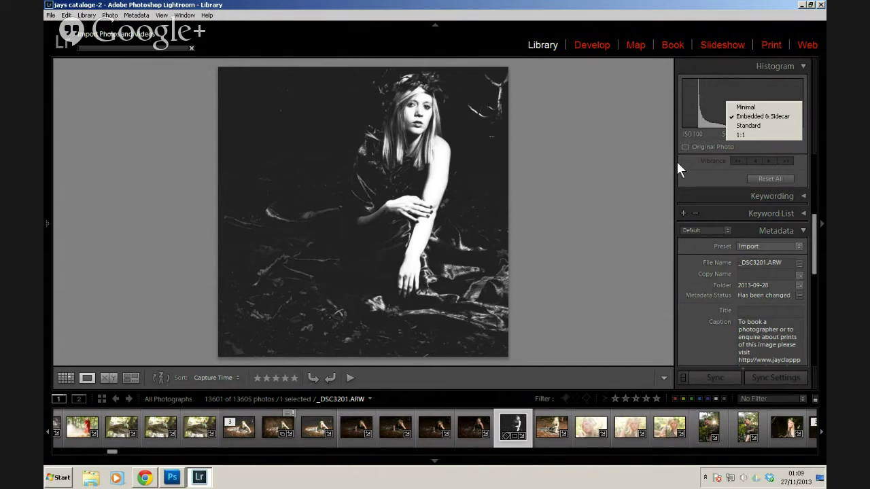
Dismiss the preview-size menu to return to the _DSC3201.ARW Loupe view
key(Escape)
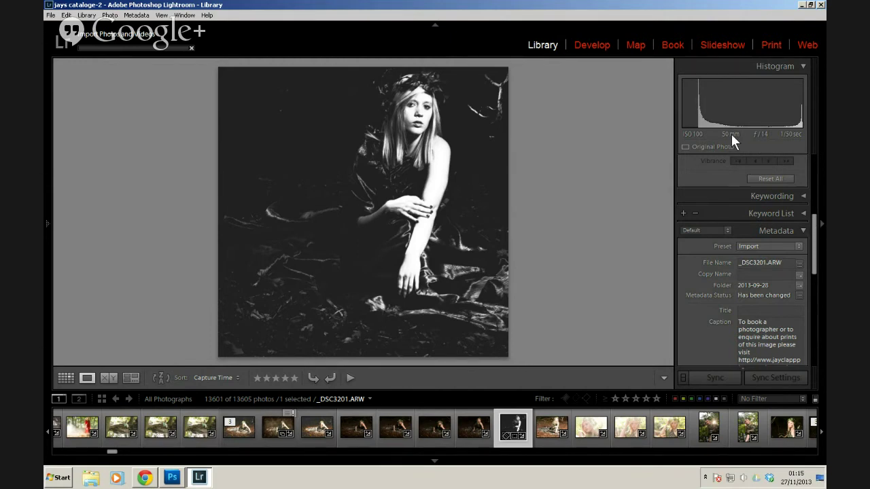
Check the develop preset list twice, keeping Film sharp, then show the metadata preset list
click(777, 129)
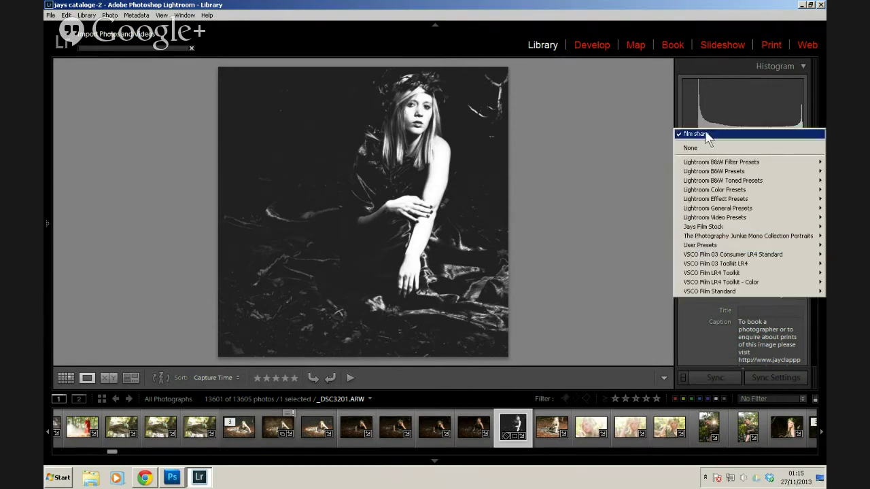
click(724, 108)
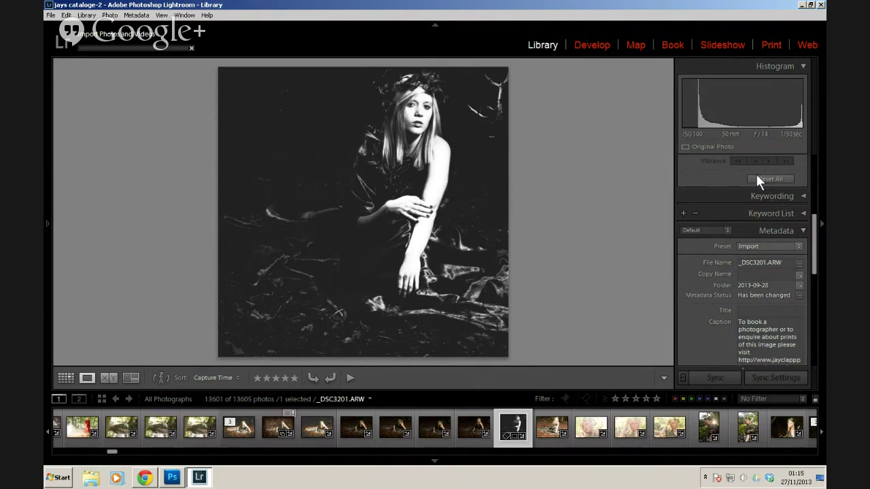
click(777, 173)
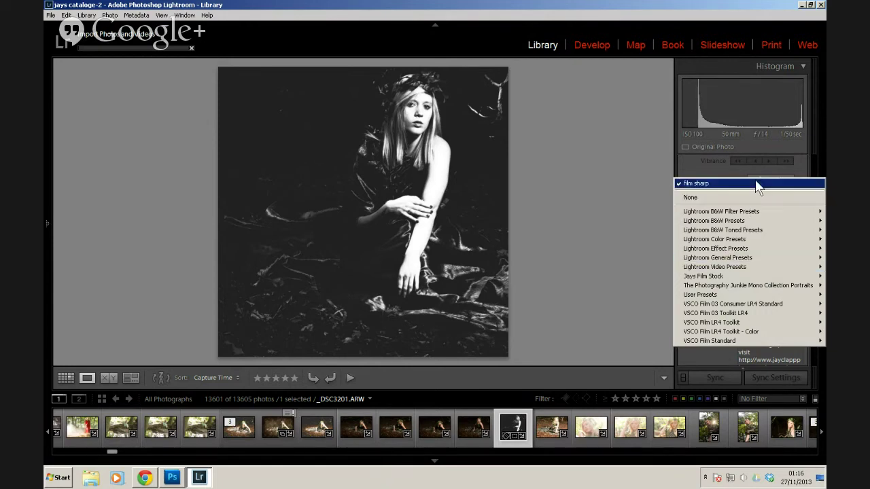
click(732, 184)
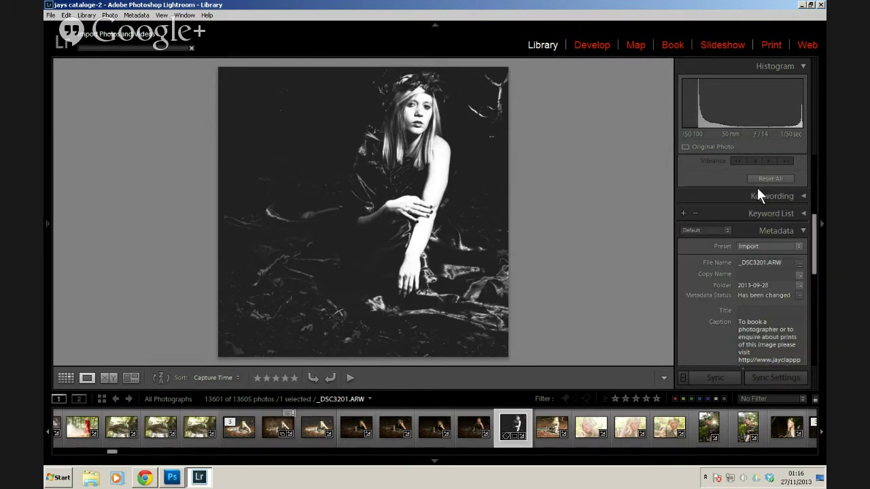
click(760, 190)
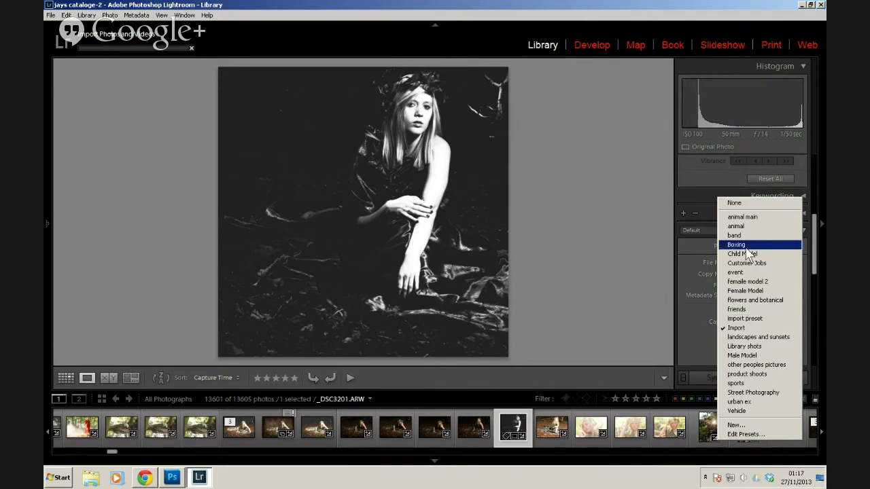
Close the metadata preset list, leaving Import selected
click(698, 255)
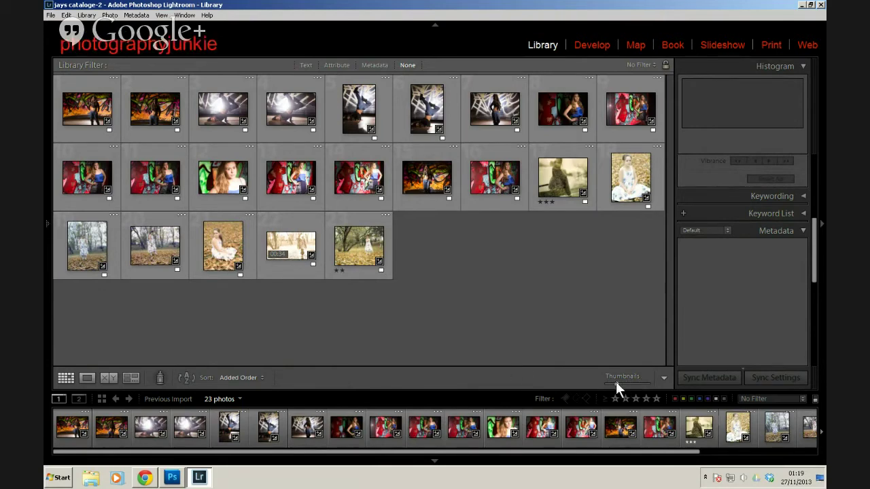
Enlarge the grid thumbnails, find teaching-4.dng and open it in Loupe view
drag(616, 382, 624, 381)
drag(671, 272, 675, 354)
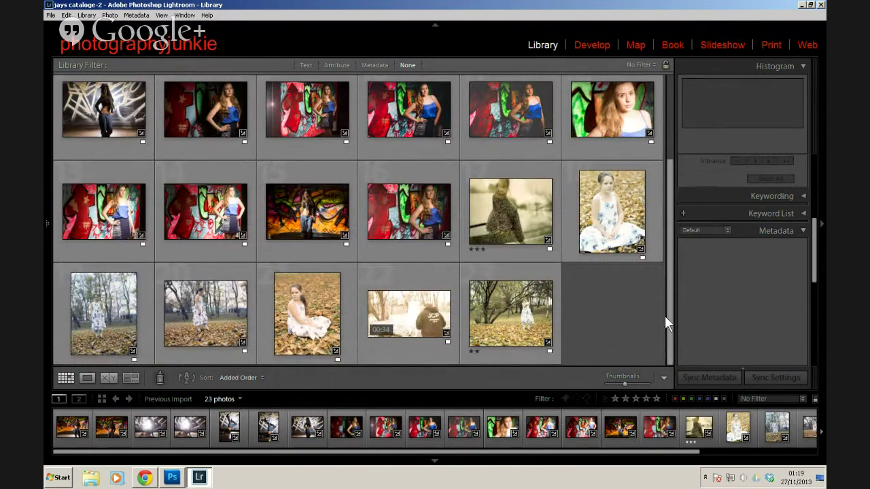
drag(673, 324, 675, 205)
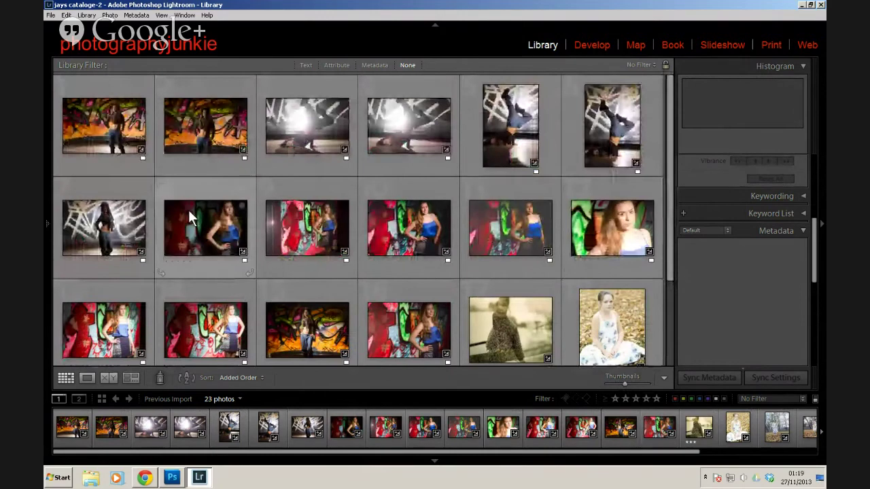
key(Right)
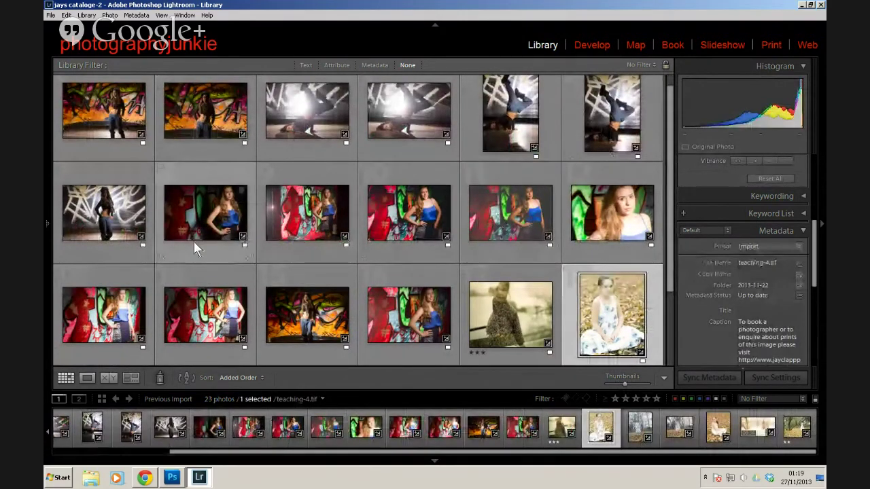
click(402, 214)
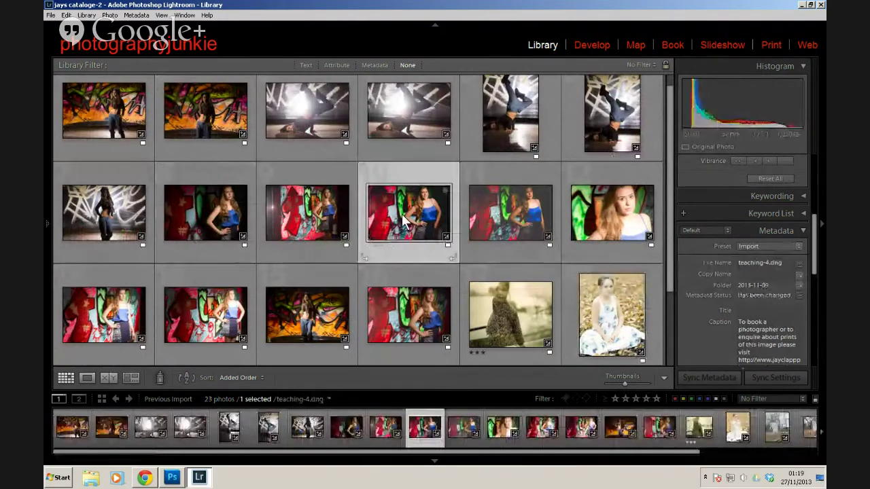
double_click(402, 215)
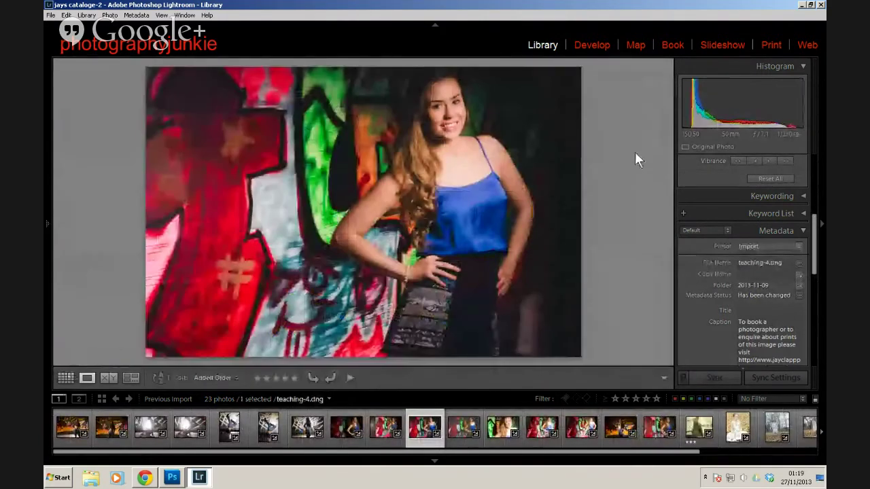
In Develop, set Exposure +0.60, Contrast -48, Highlights +17 and Shadows +12 for teaching-4.dng
click(590, 45)
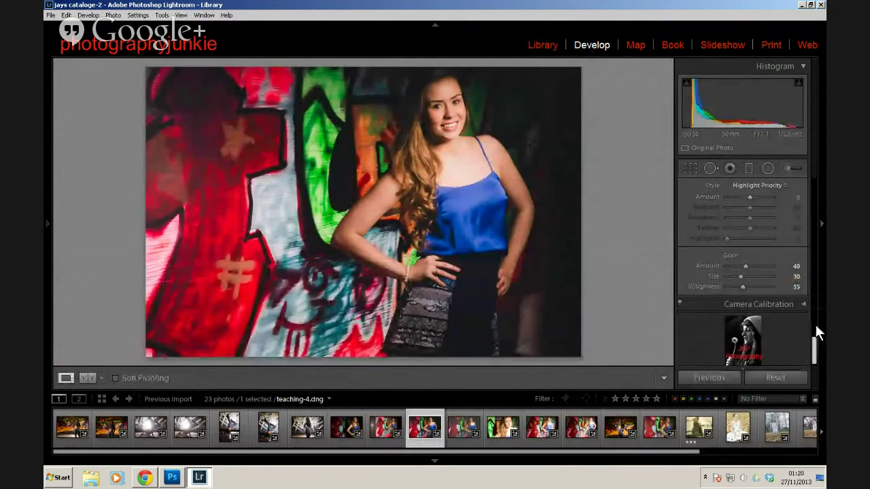
drag(814, 347, 814, 177)
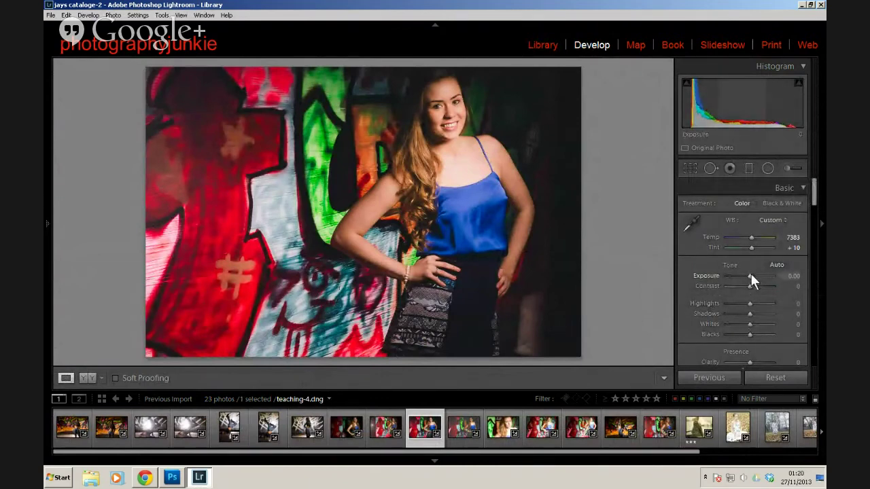
mouse_move(750, 275)
mouse_down()
mouse_move(758, 284)
mouse_move(742, 285)
mouse_up()
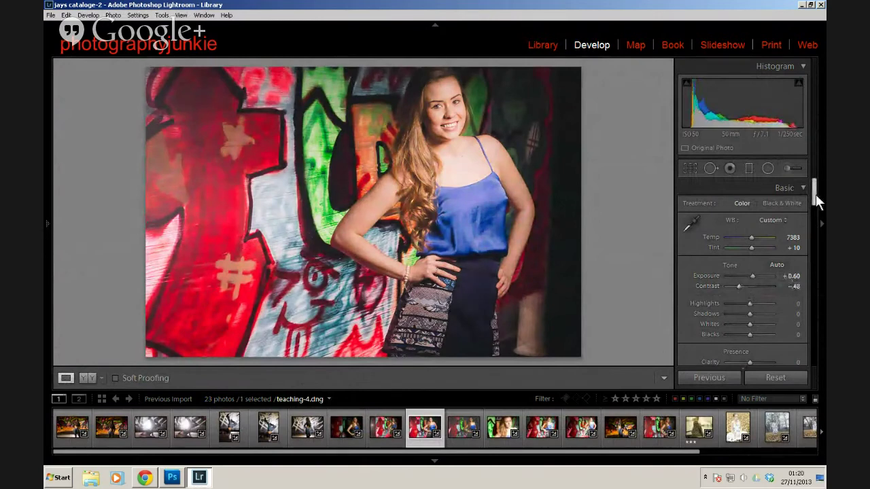
drag(816, 194, 816, 211)
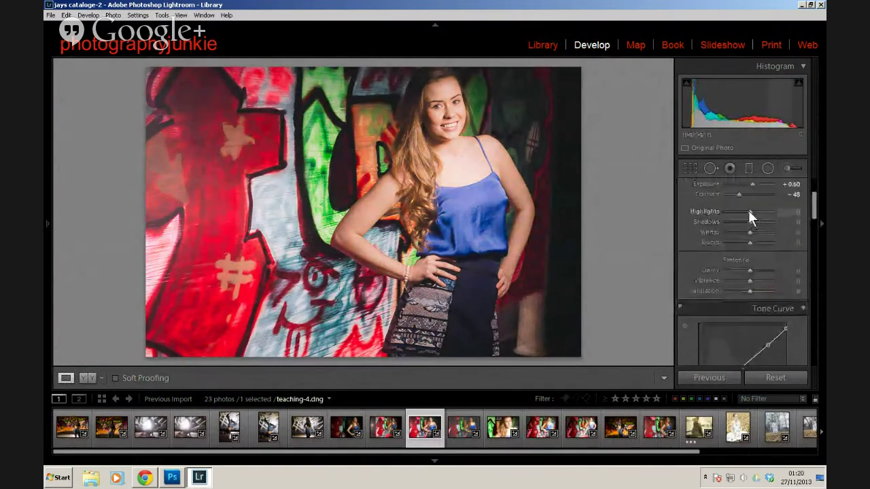
mouse_move(749, 211)
mouse_down()
mouse_move(760, 211)
mouse_move(733, 210)
mouse_move(761, 210)
mouse_move(735, 211)
mouse_move(753, 212)
mouse_up()
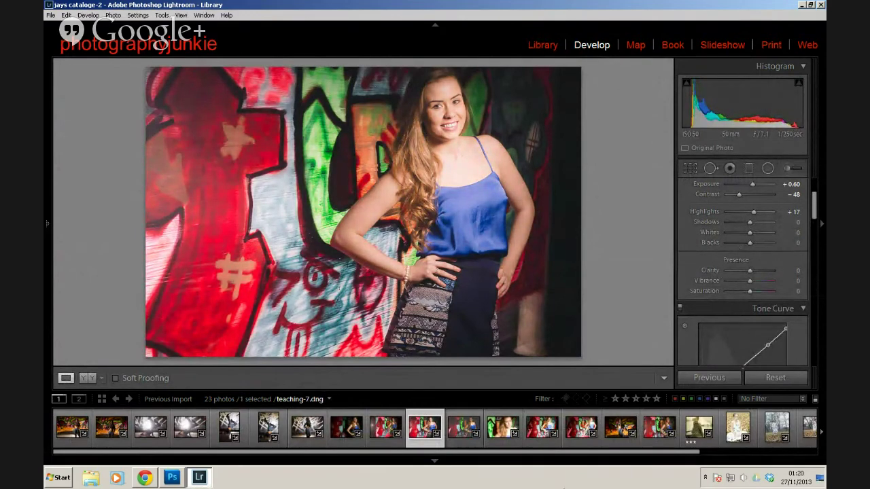
drag(385, 428, 652, 238)
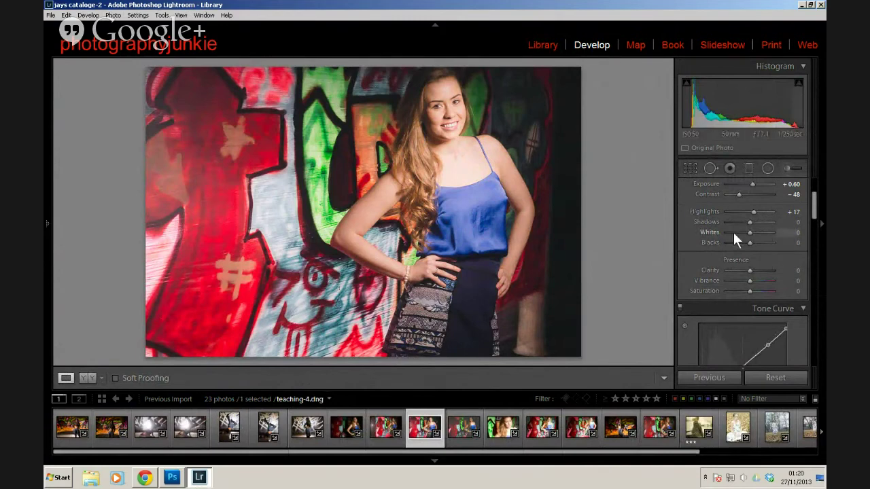
drag(750, 222, 753, 222)
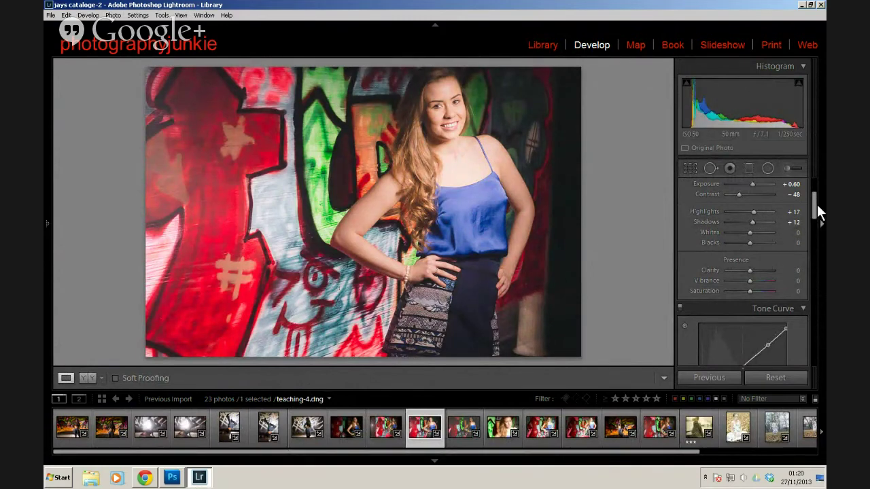
drag(816, 210, 817, 229)
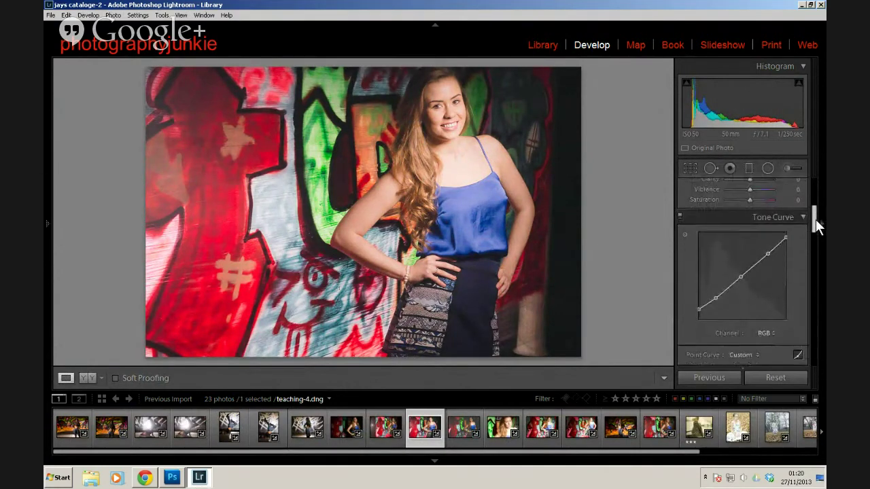
Raise the Red saturation in HSL to +27
mouse_move(748, 274)
drag(741, 275, 743, 272)
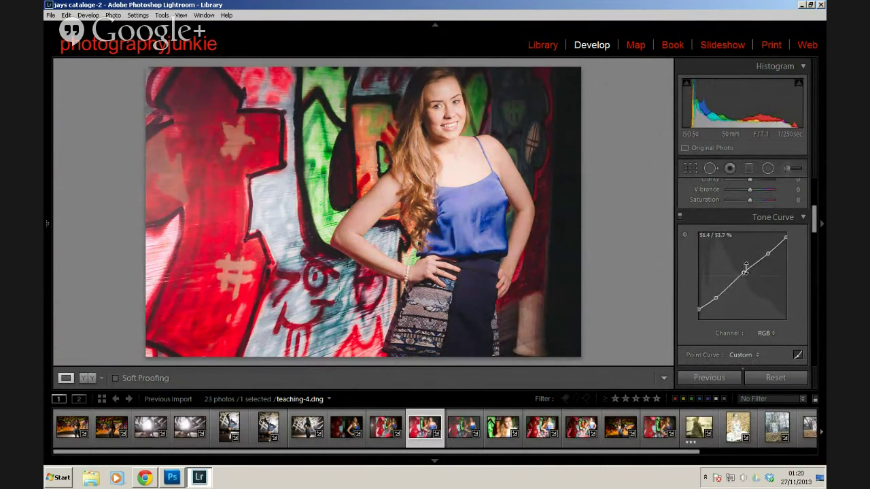
drag(816, 225, 812, 238)
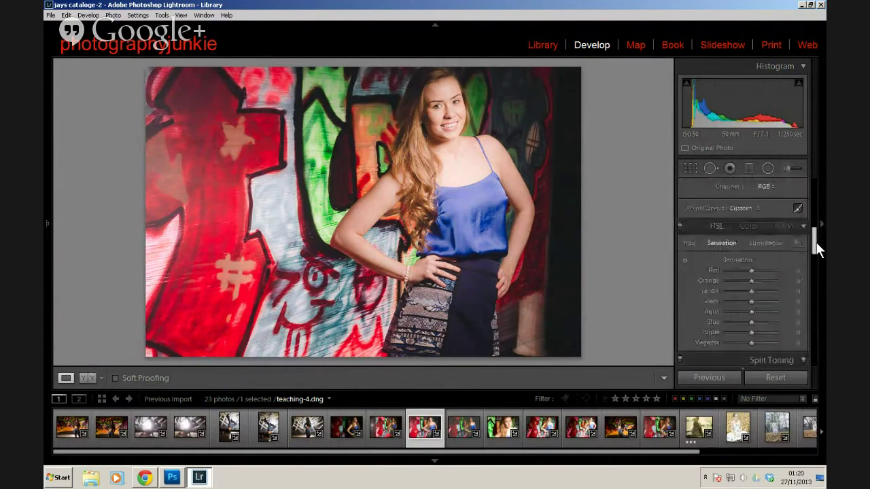
mouse_move(752, 268)
mouse_down()
mouse_move(732, 268)
mouse_move(761, 266)
mouse_up()
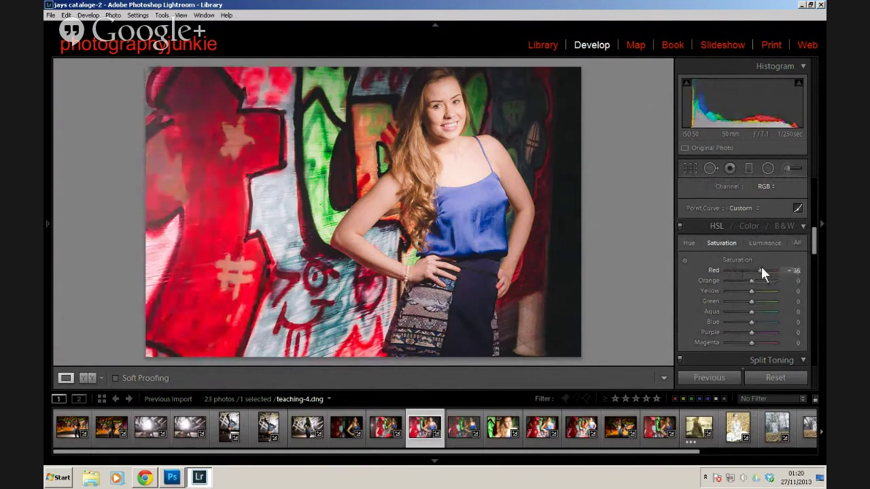
Add a Post-Crop Vignetting Amount of -24 to darken the corners
drag(818, 243, 817, 255)
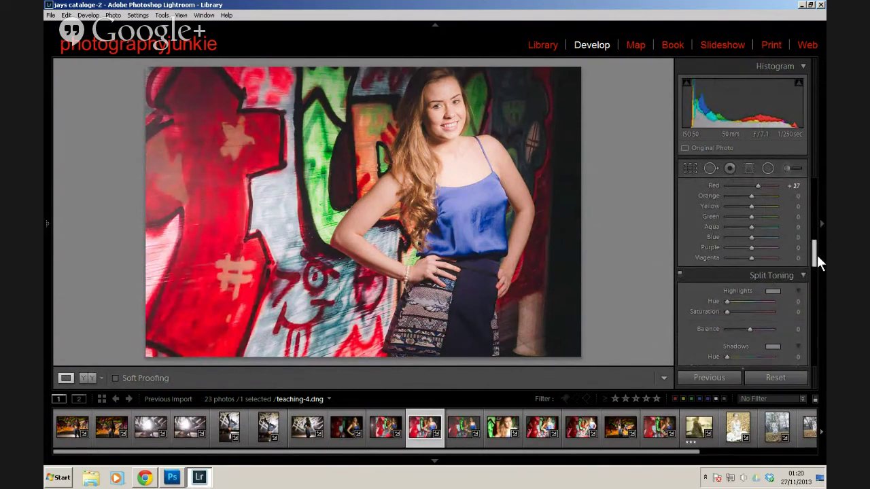
drag(817, 255, 826, 351)
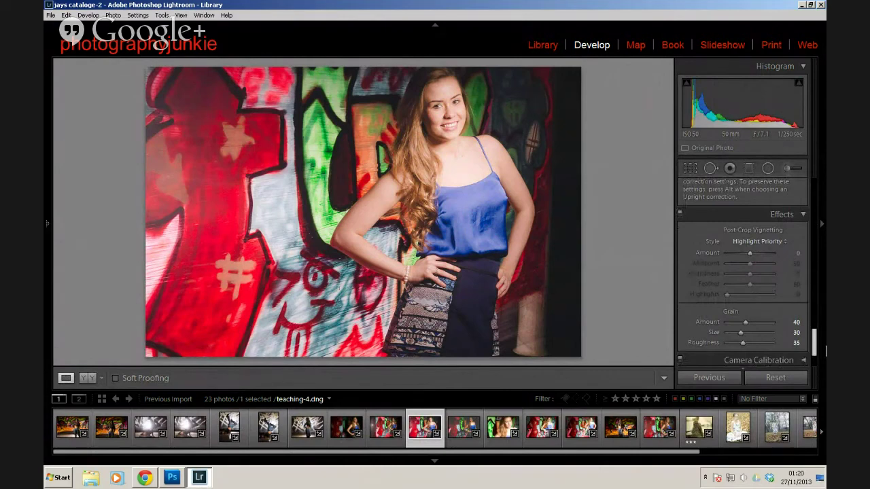
drag(750, 252, 744, 255)
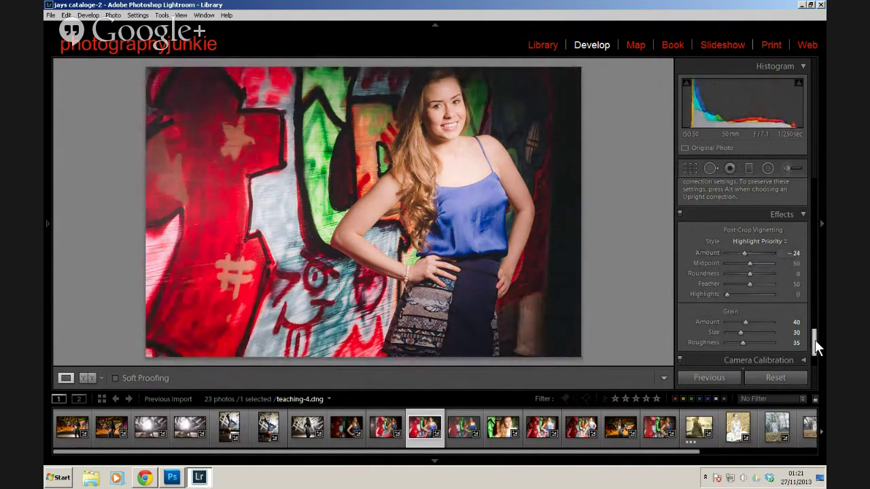
drag(815, 340, 798, 179)
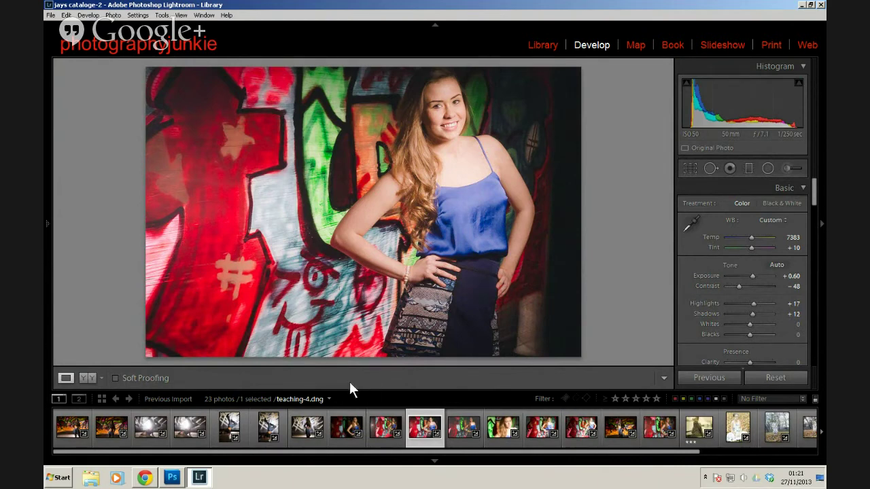
Select the five graffiti portraits in the filmstrip and sync teaching-4.dng's settings to them
shift+click(575, 429)
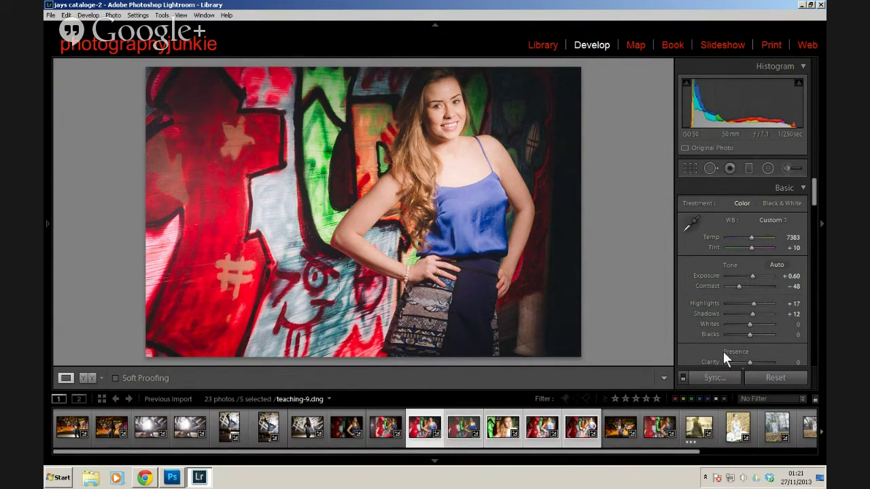
scroll(813, 192, down, 2)
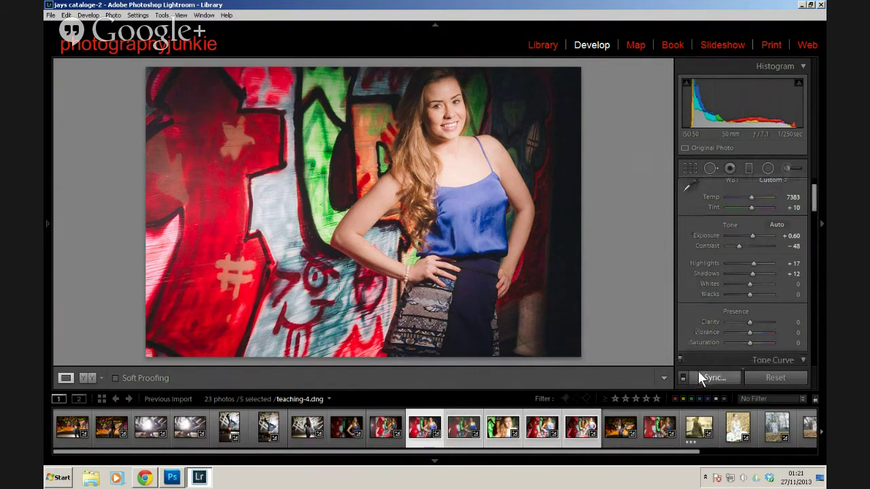
click(714, 378)
drag(814, 208, 813, 184)
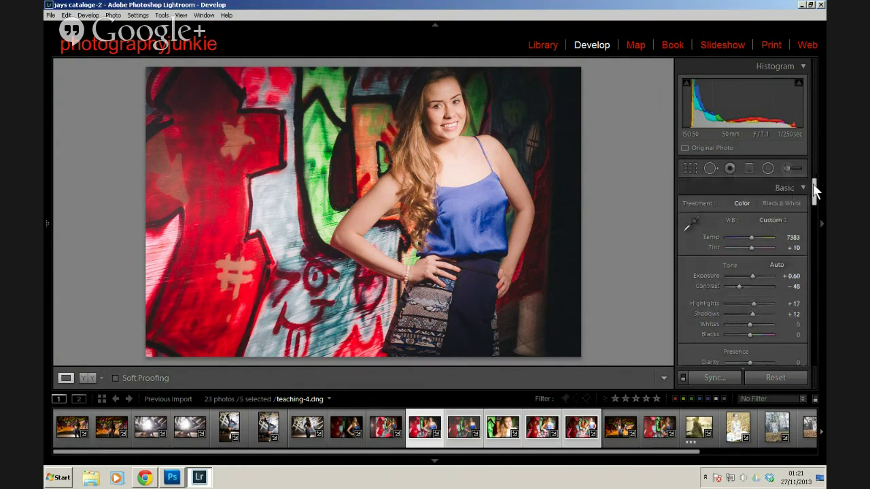
Switch teaching-4.dng to Black & White treatment and bring up Synchronize Settings
click(781, 203)
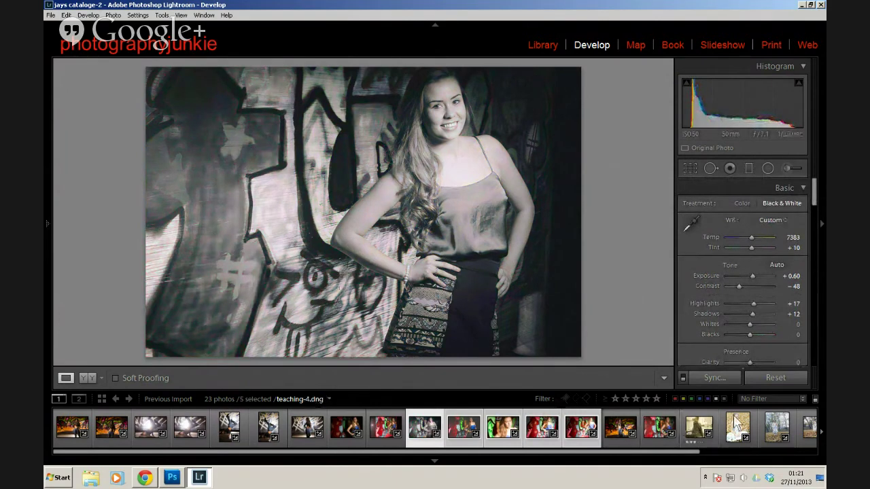
click(715, 378)
click(388, 429)
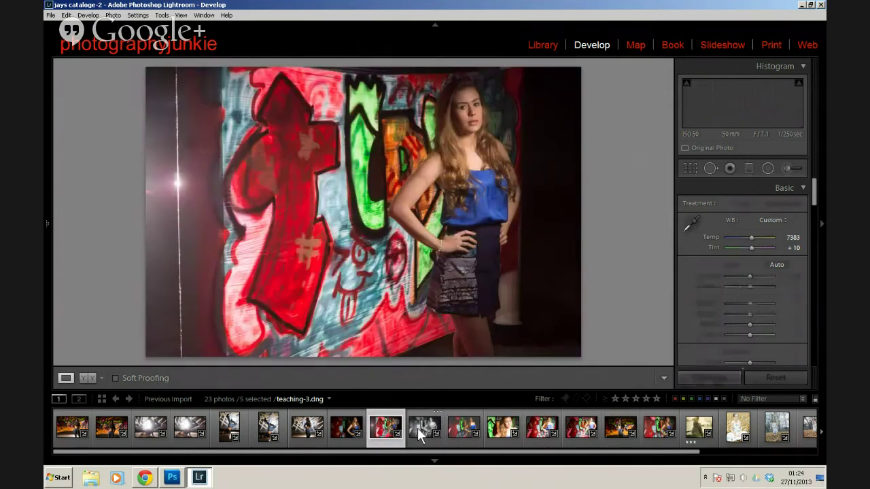
click(417, 429)
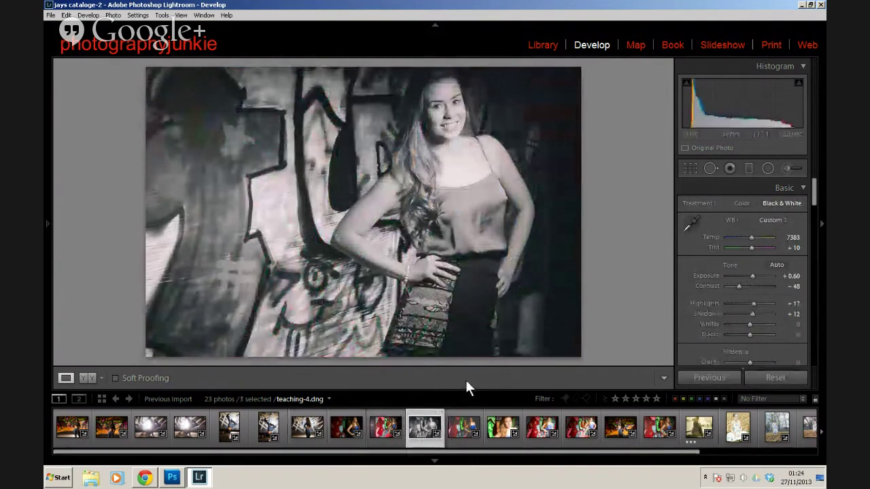
click(427, 427)
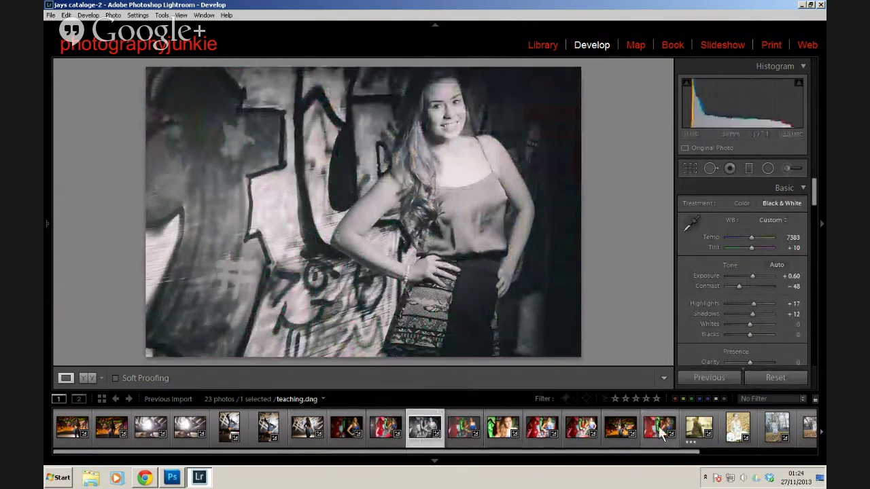
click(435, 465)
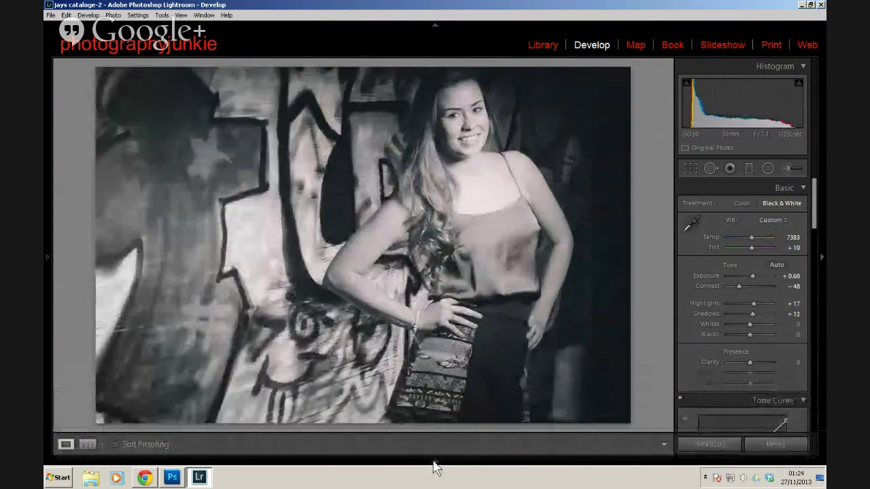
mouse_move(443, 467)
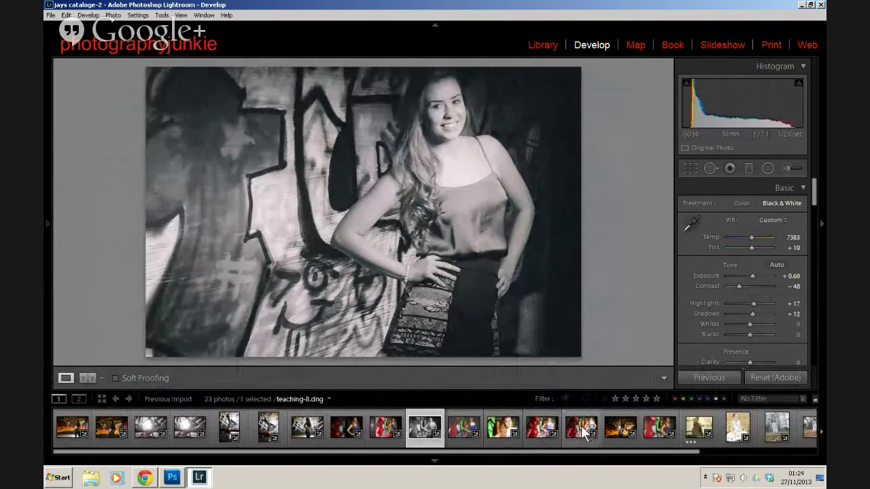
Select teaching-3.dng plus three other graffiti portraits and sync its black-and-white settings to them
shift+click(581, 429)
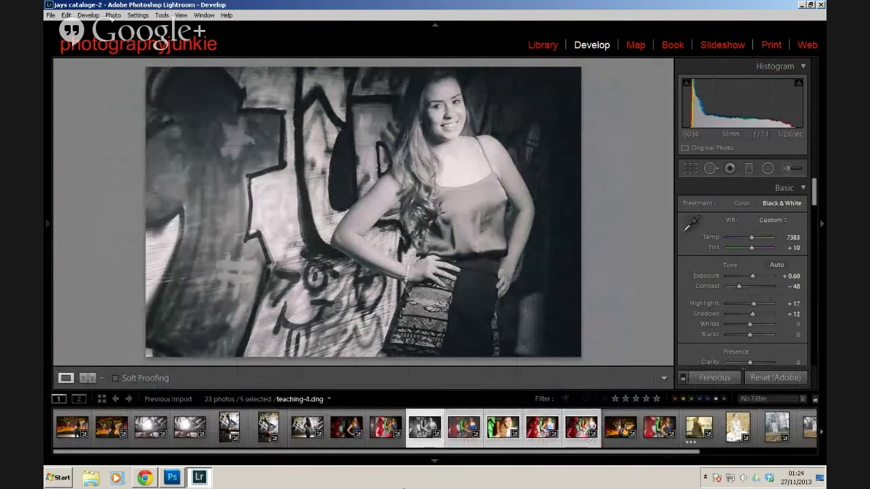
shift+click(535, 433)
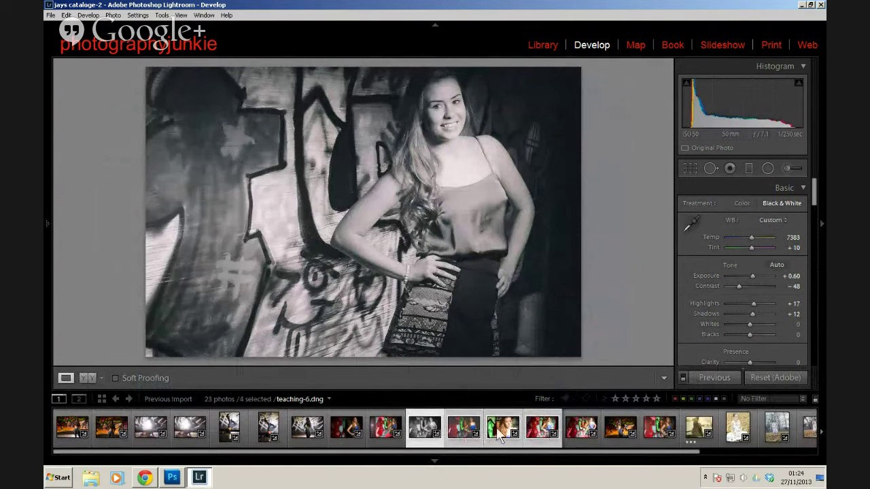
key(ctrl+z)
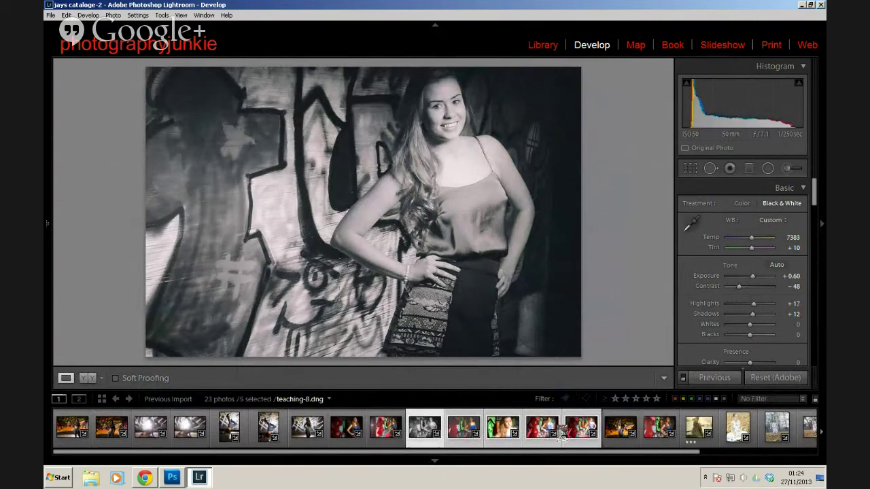
click(424, 430)
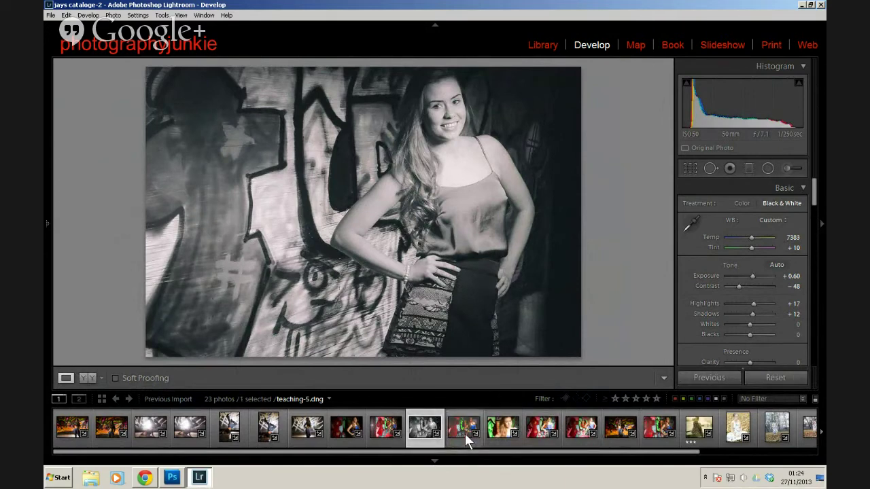
ctrl+click(503, 429)
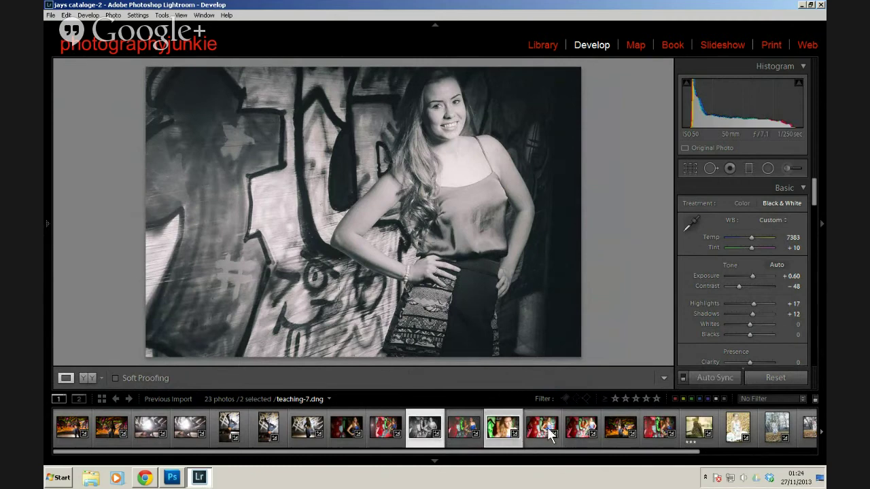
ctrl+click(581, 430)
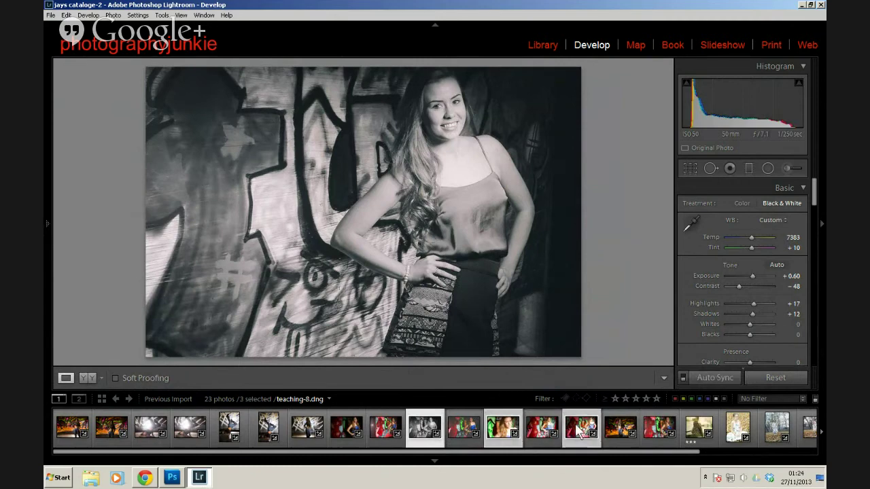
ctrl+click(653, 426)
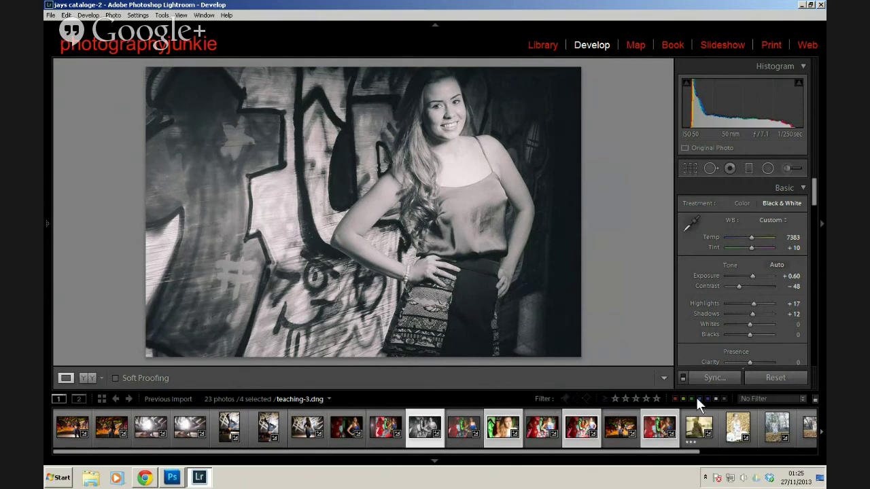
click(715, 378)
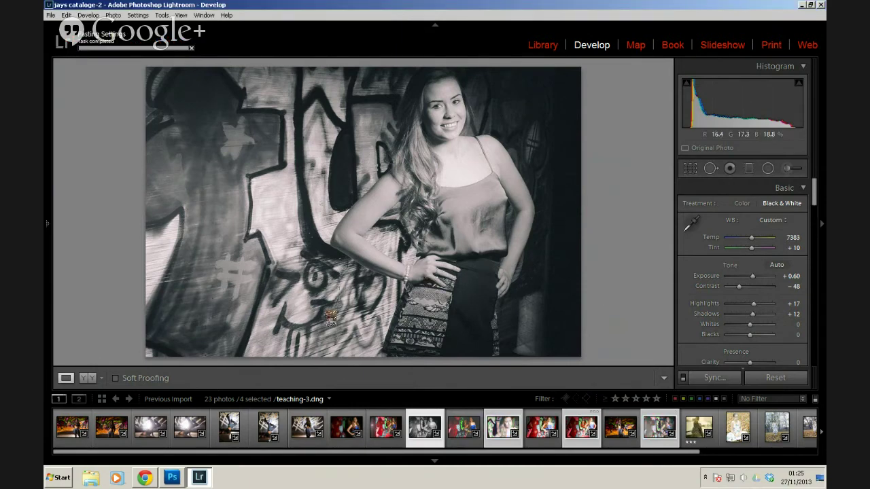
click(505, 435)
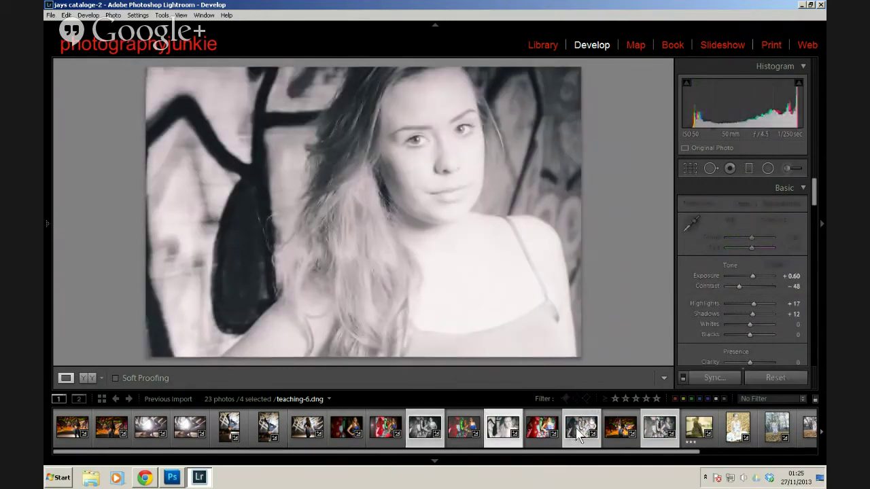
click(663, 435)
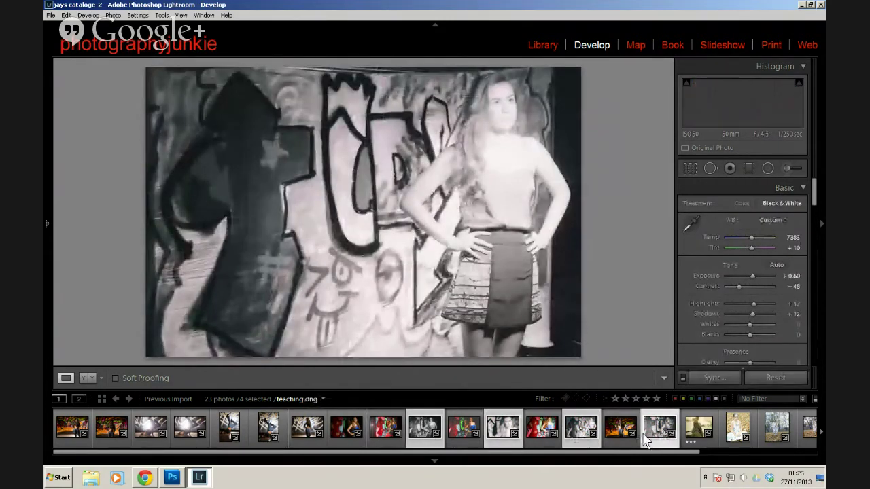
click(421, 428)
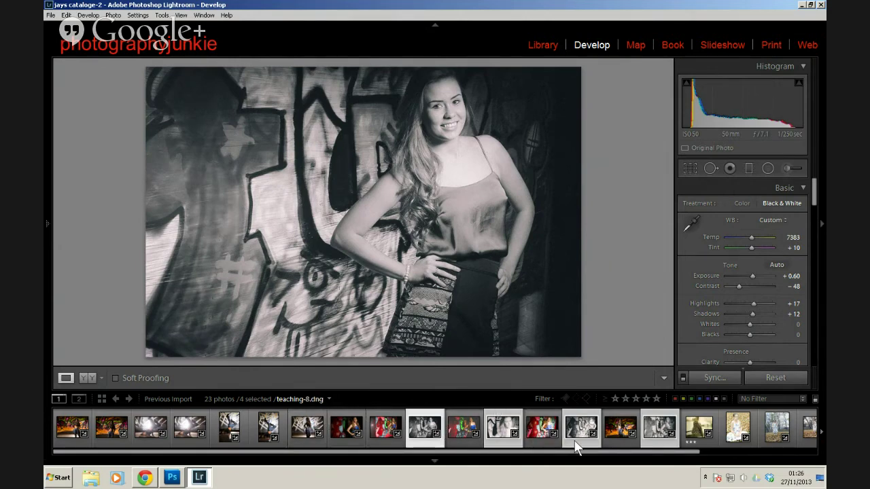
Step through the filmstrip past teaching-6 and the graffiti portraits to teaching-5, the white-dress portrait
right_click(462, 394)
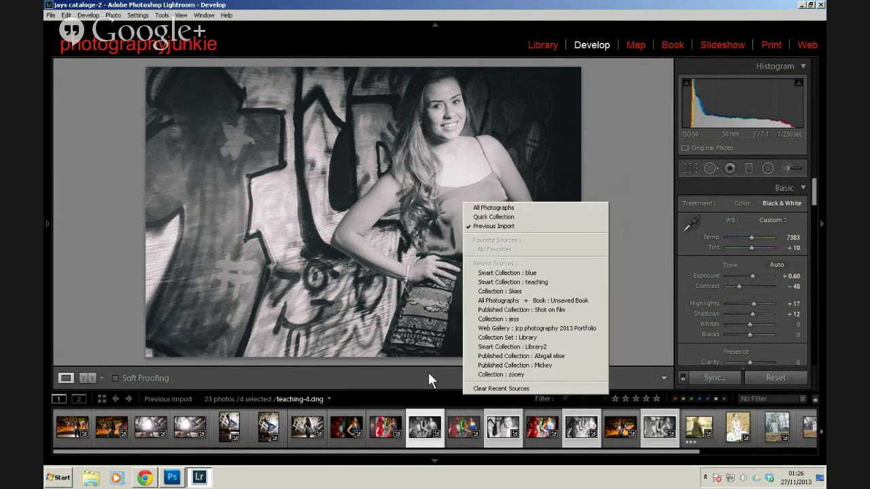
click(429, 374)
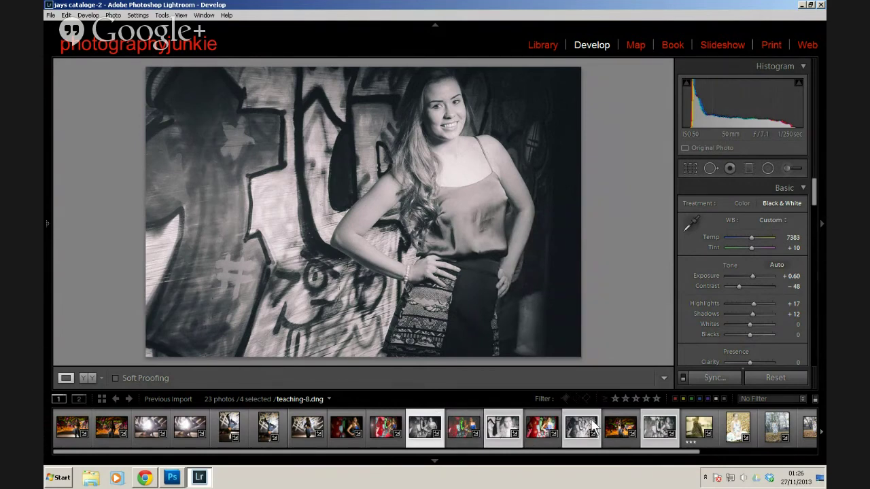
key(Right)
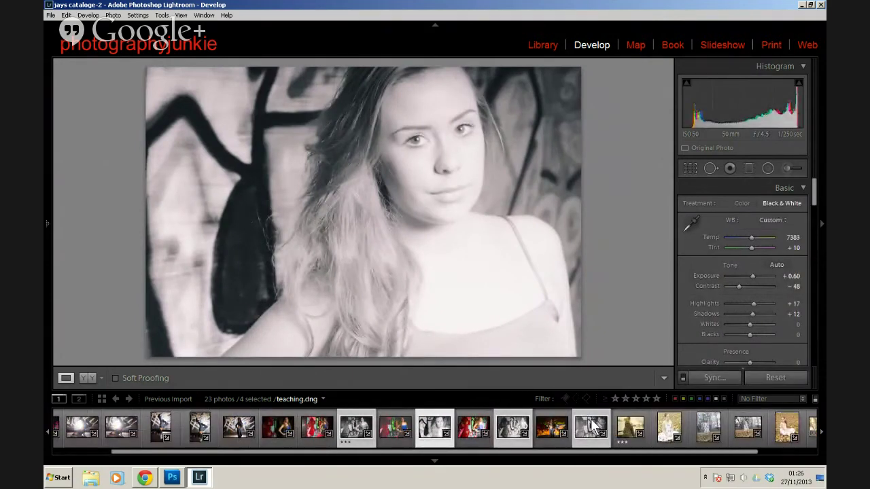
click(444, 444)
key(Right)
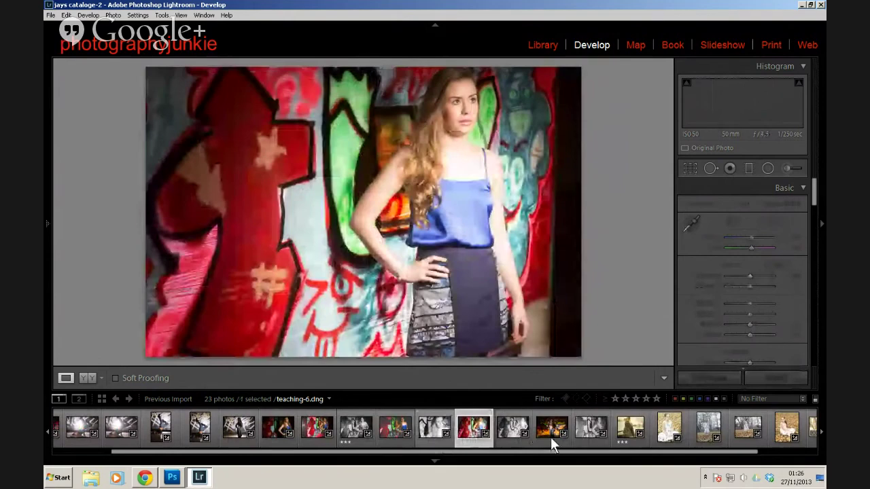
click(518, 443)
key(Right)
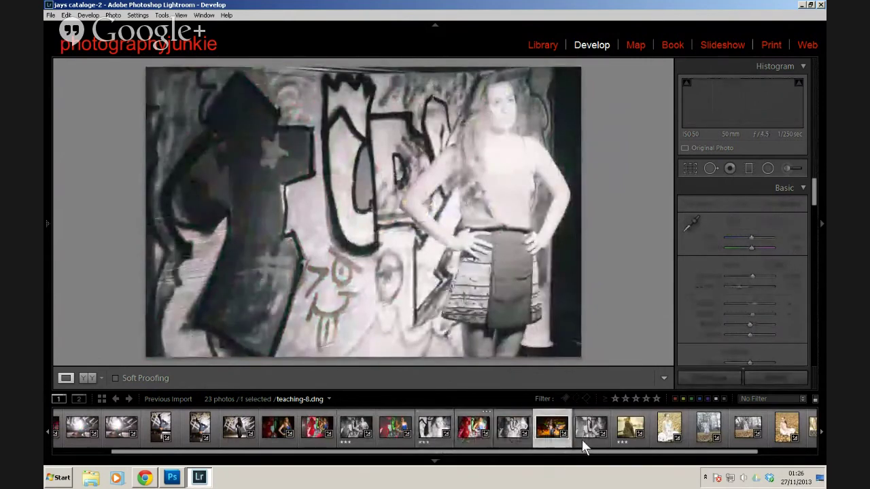
click(582, 440)
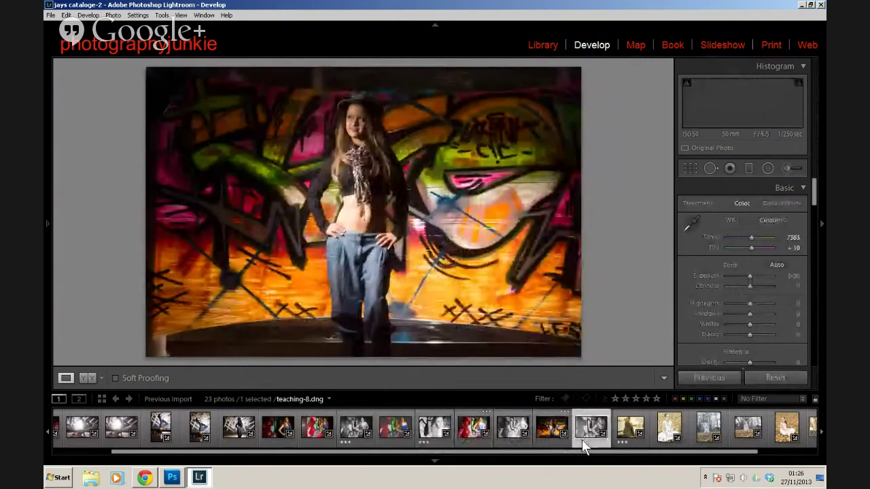
key(Right)
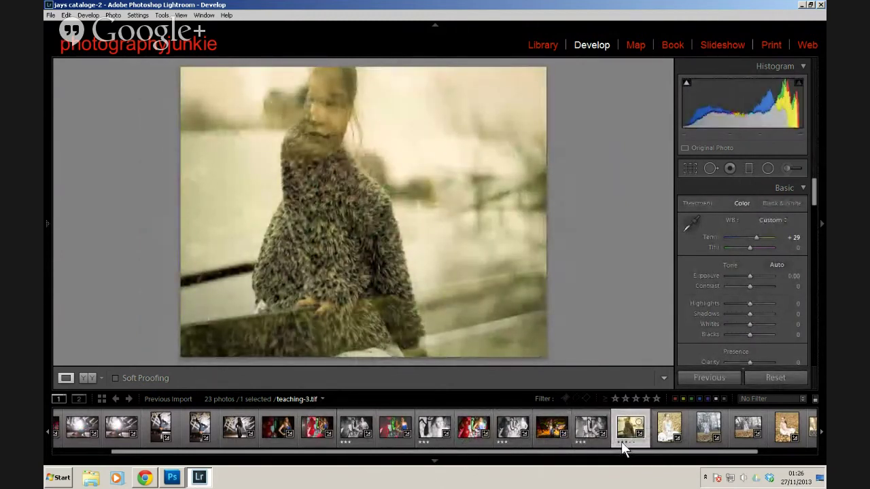
key(Right)
scroll(609, 422, down, 2)
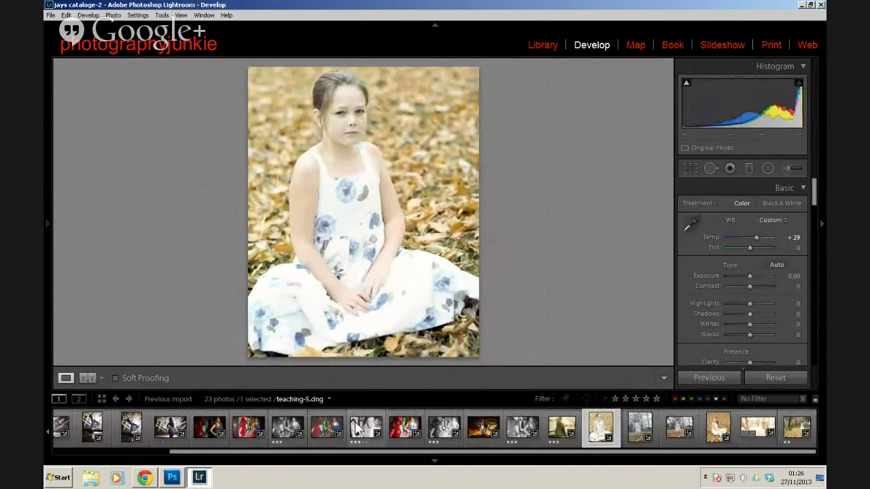
Filter the filmstrip to photos rated three stars or higher and select all five
click(635, 399)
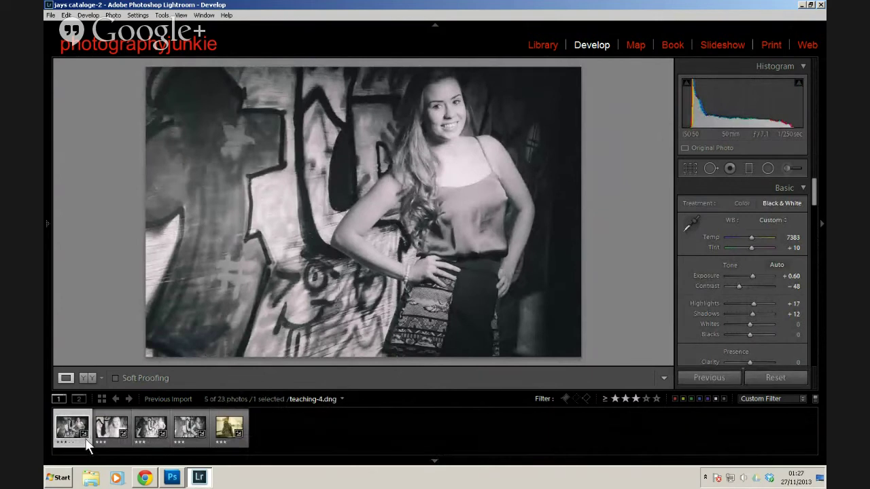
shift+click(227, 429)
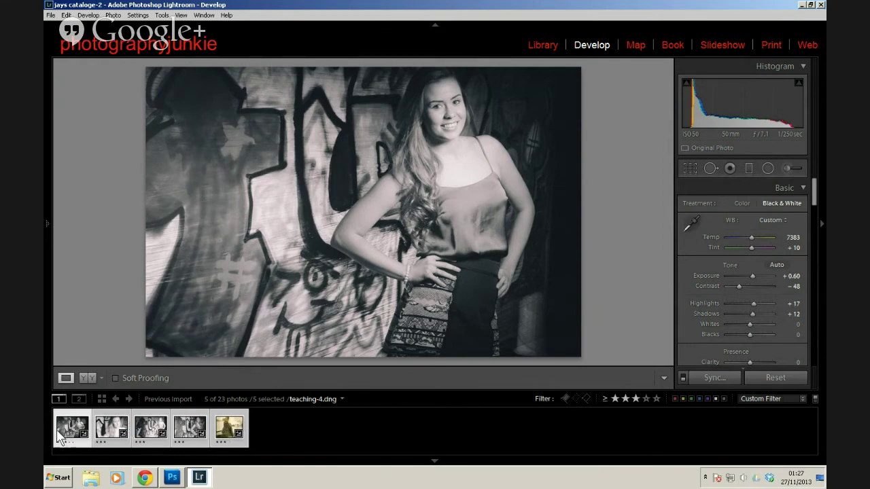
Build a slideshow of the five photos in Slideshow, review its settings, and preview it
click(722, 45)
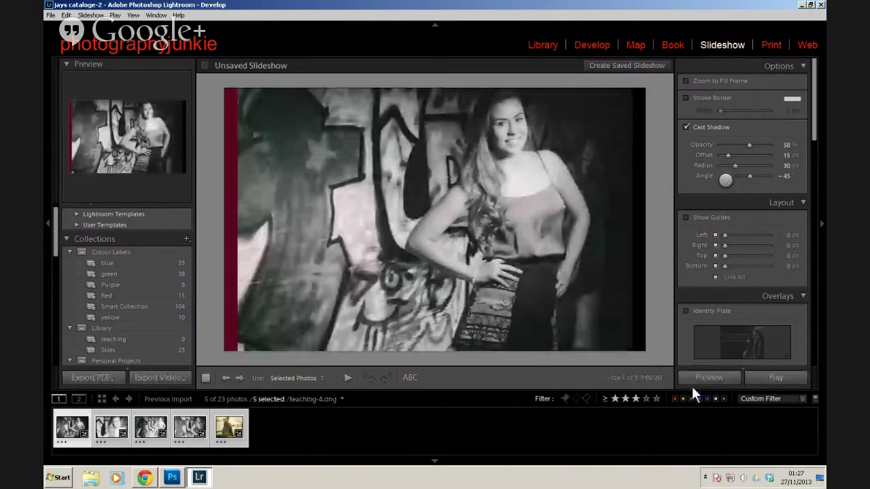
drag(815, 117, 816, 284)
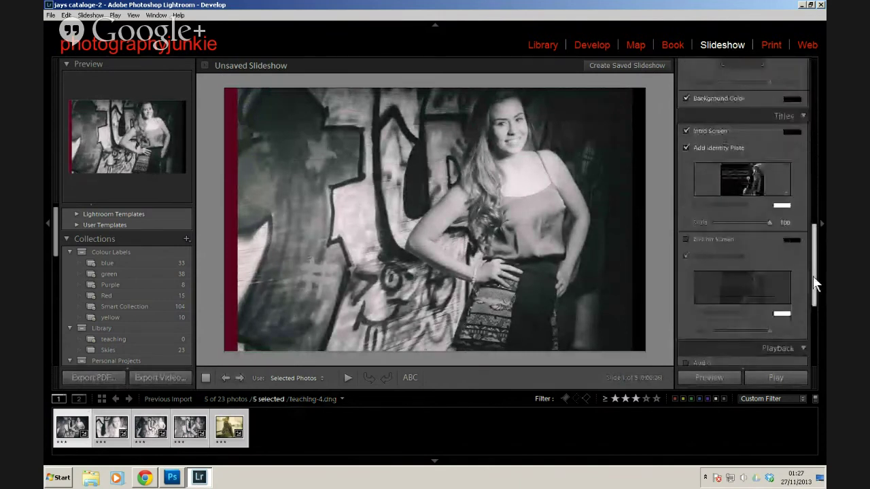
scroll(816, 284, down, 5)
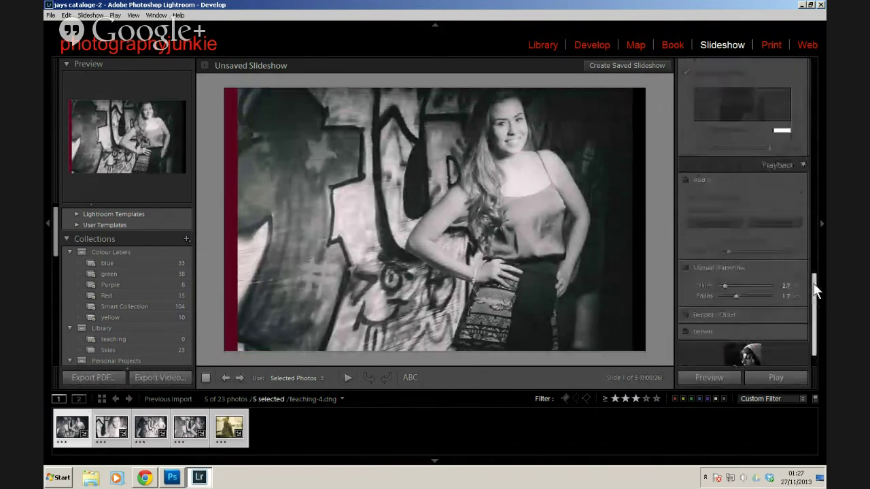
drag(816, 291, 799, 178)
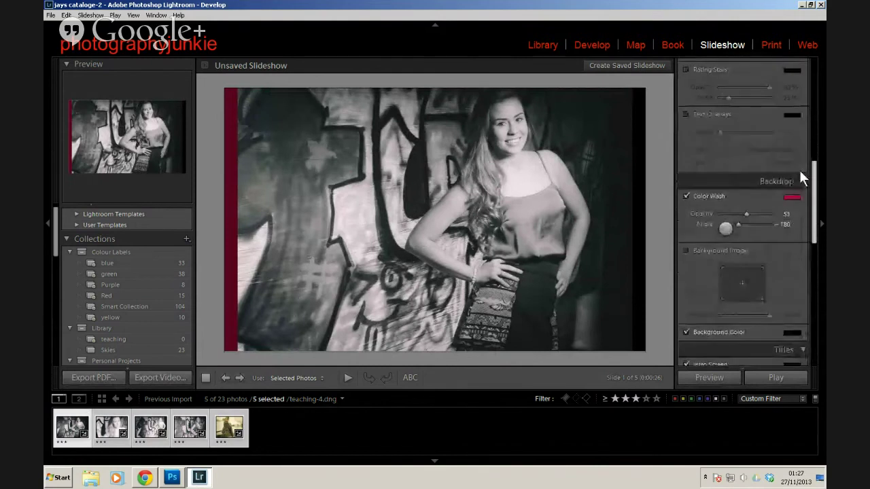
scroll(799, 170, down, 5)
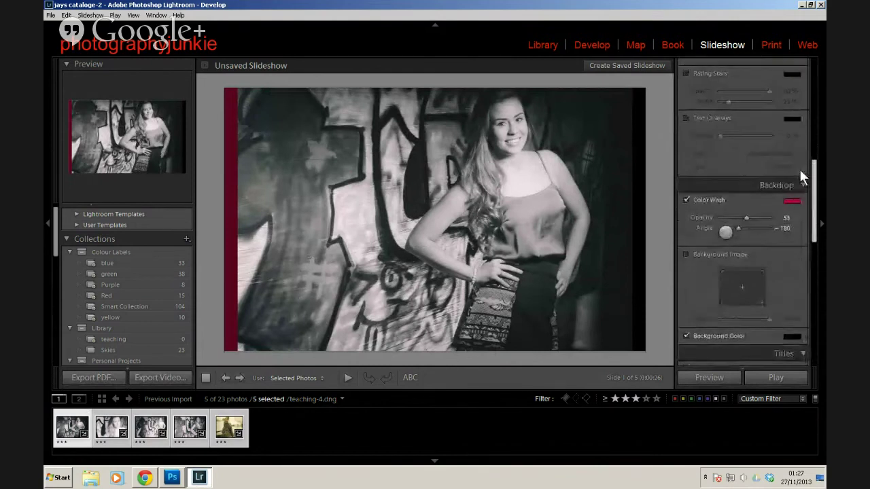
click(705, 373)
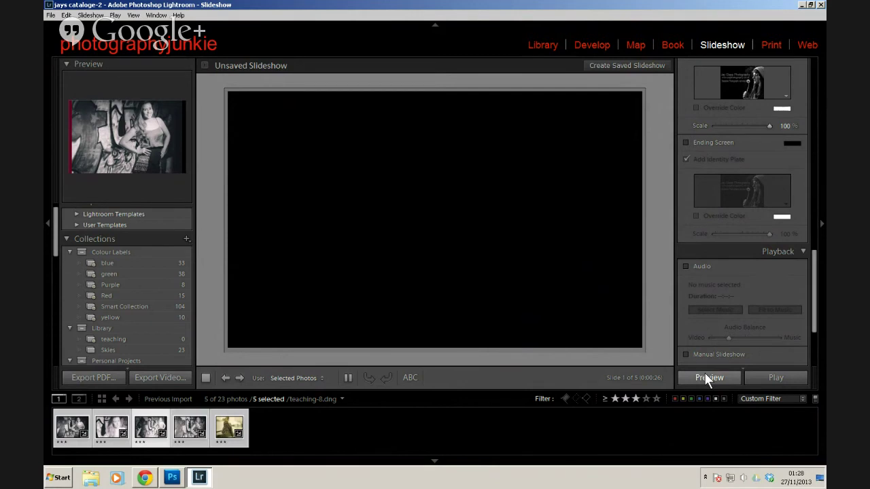
Return to Develop and scroll the left panel to the top to reveal the Presets list
click(589, 45)
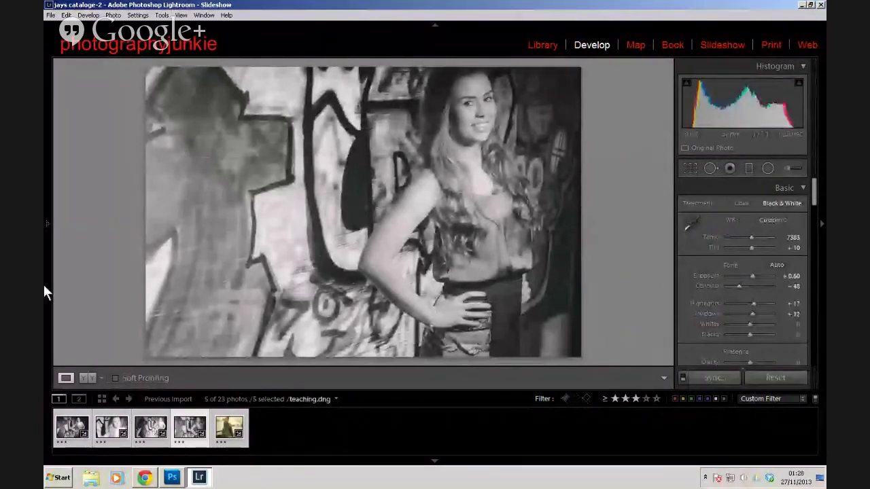
mouse_move(42, 243)
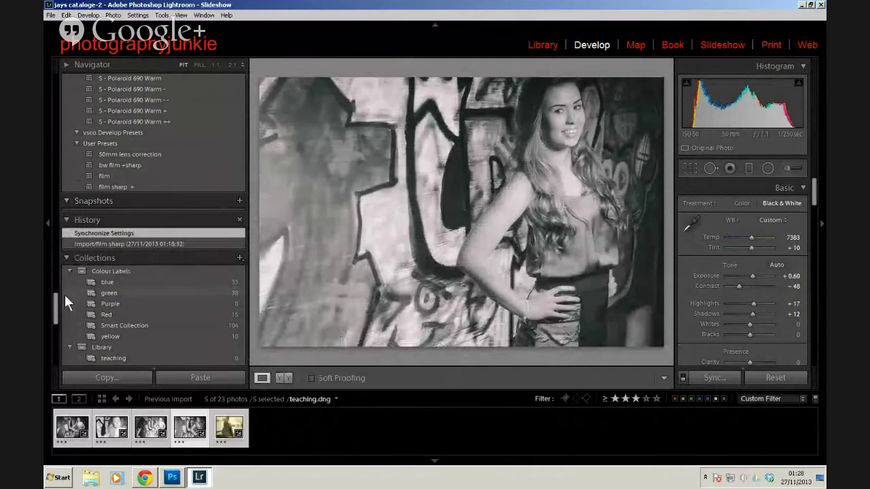
drag(53, 301, 46, 82)
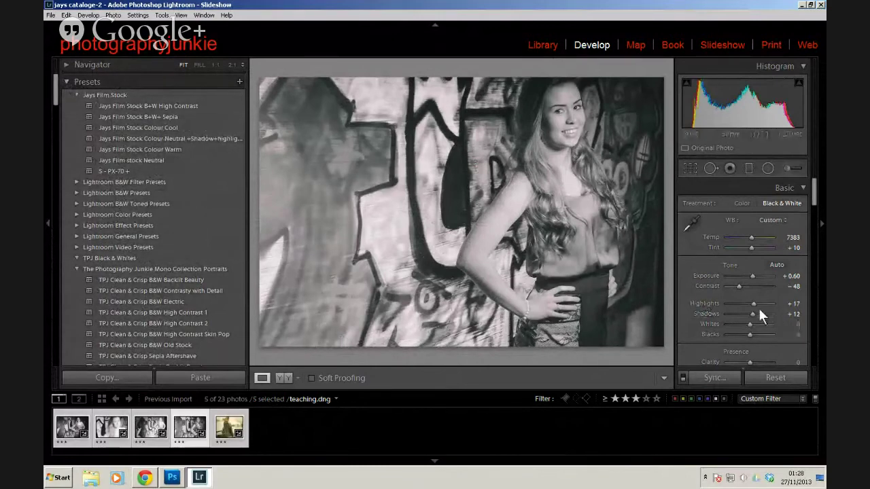
Set Highlights +100, Shadows −100 and Exposure +2.74, and save them as preset 'crazy white'
drag(755, 304, 690, 312)
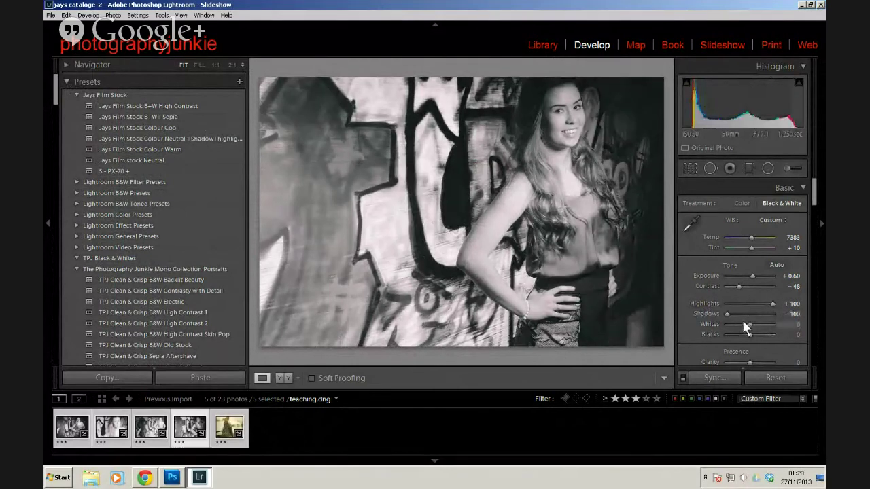
click(763, 275)
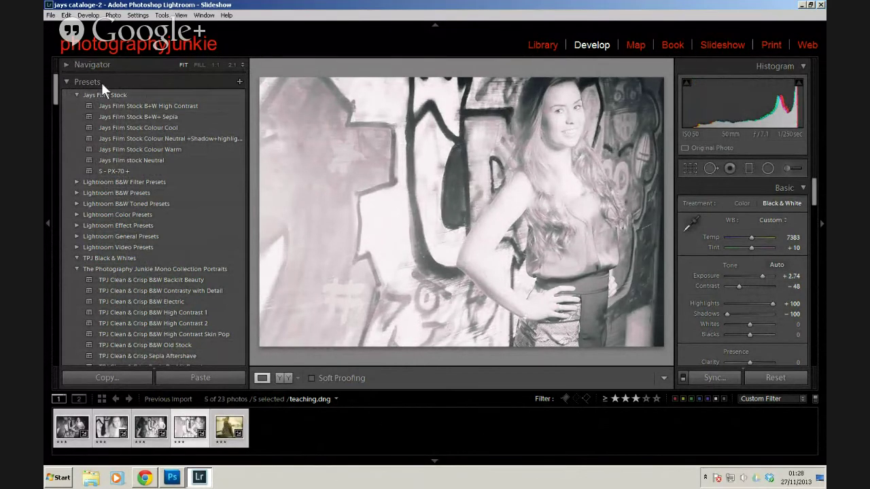
click(240, 80)
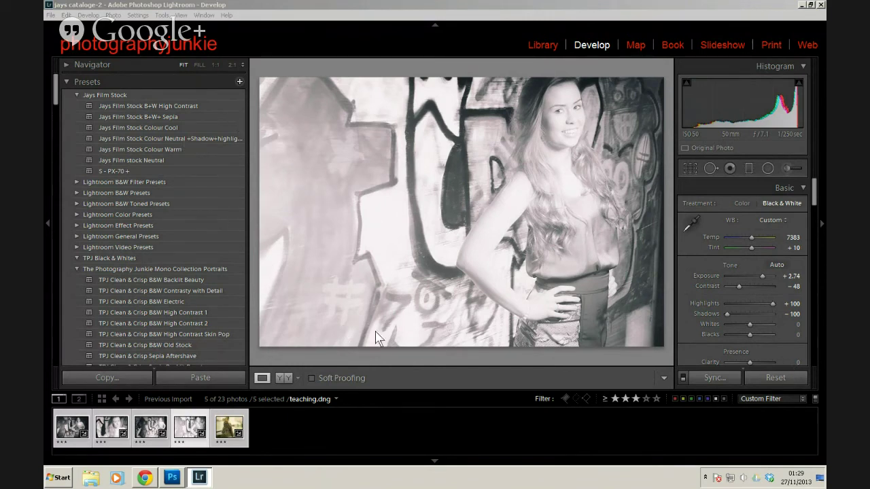
scroll(395, 348, down, 15)
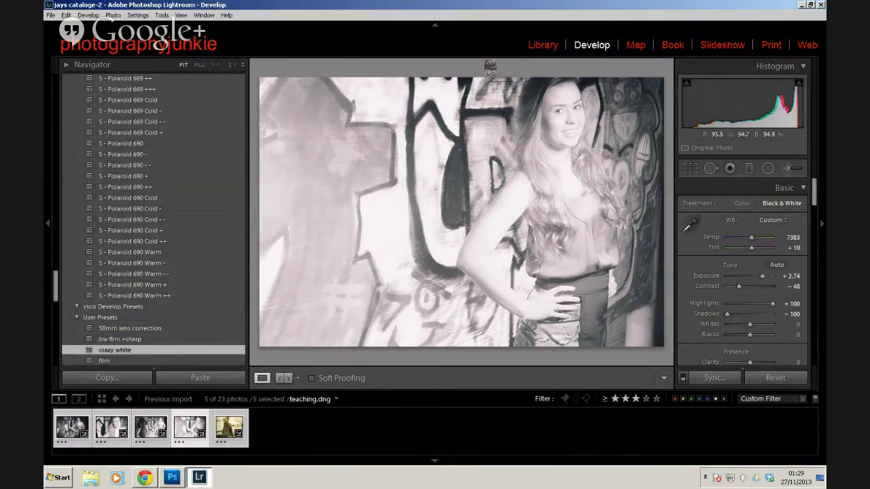
click(542, 45)
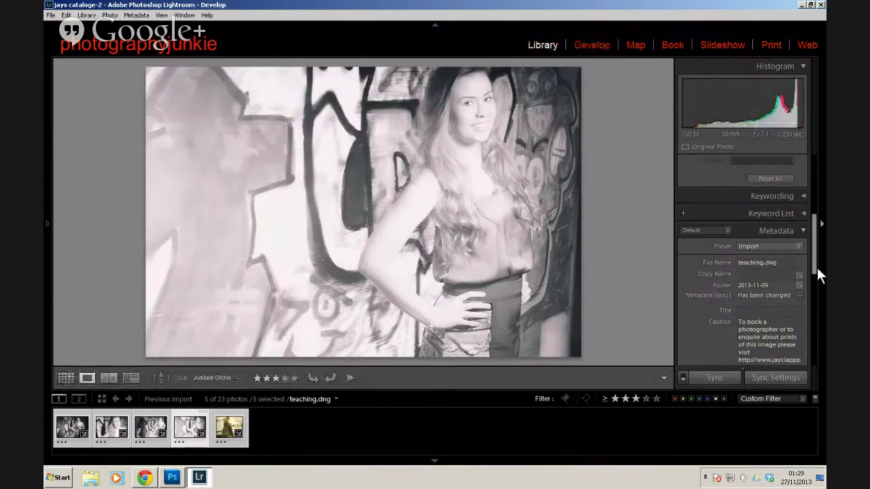
drag(811, 229, 806, 174)
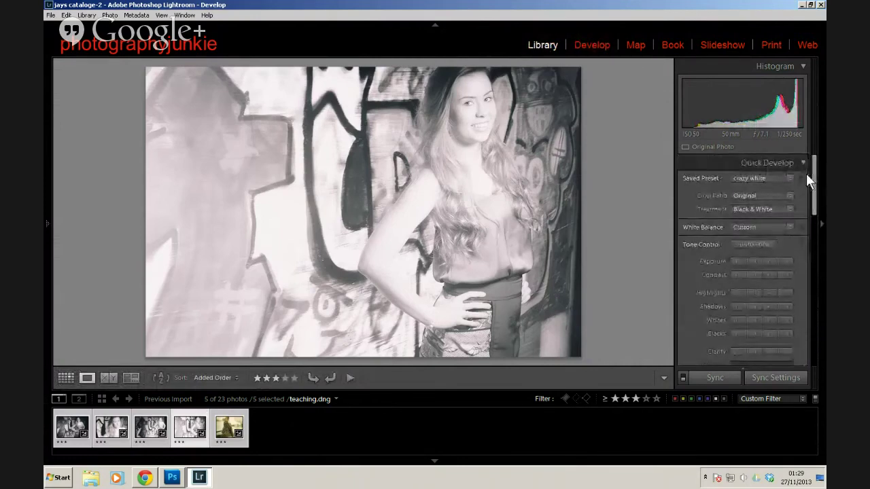
click(753, 180)
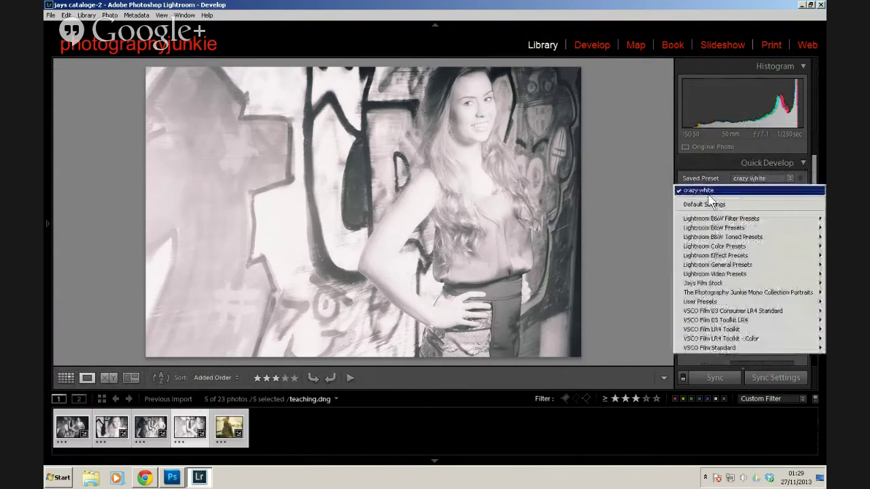
mouse_move(707, 303)
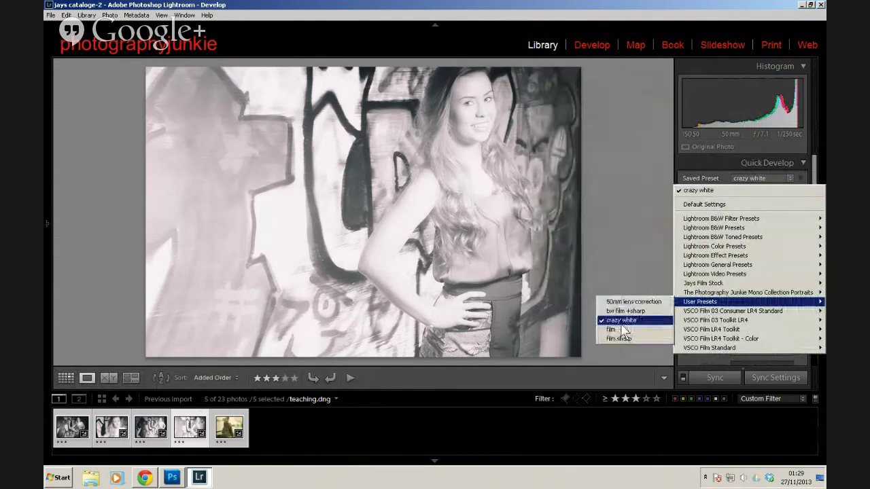
click(596, 45)
click(596, 45)
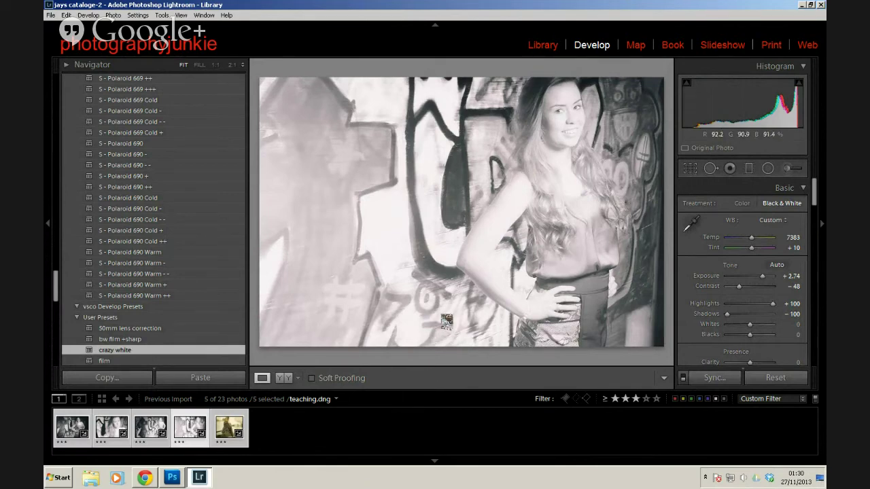
In Library, show the teaching collection's five photos and reopen the collections panel
click(537, 43)
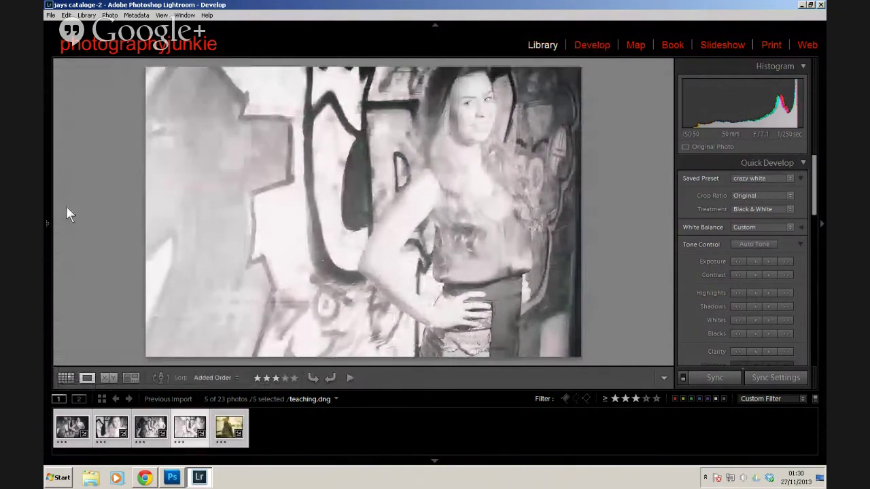
click(186, 245)
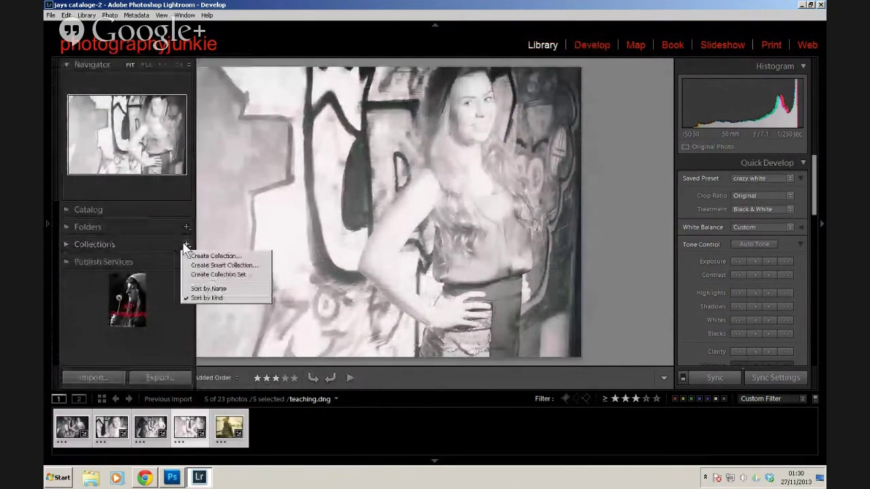
click(322, 262)
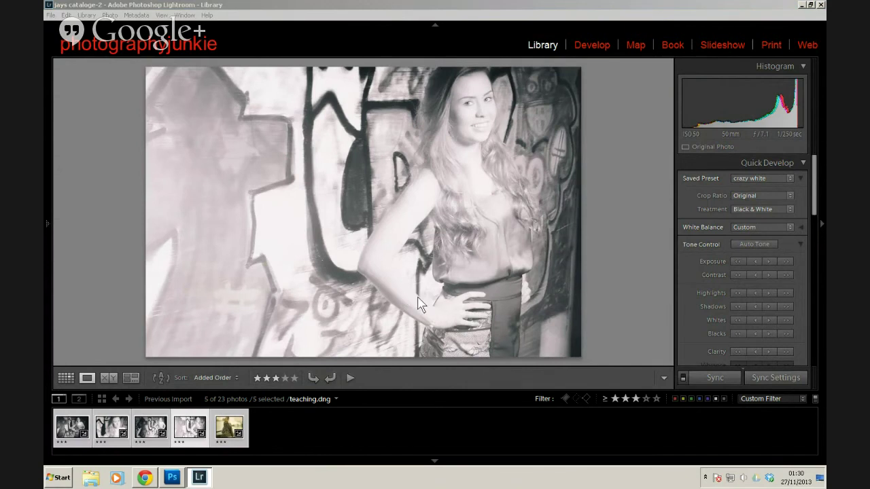
key(Return)
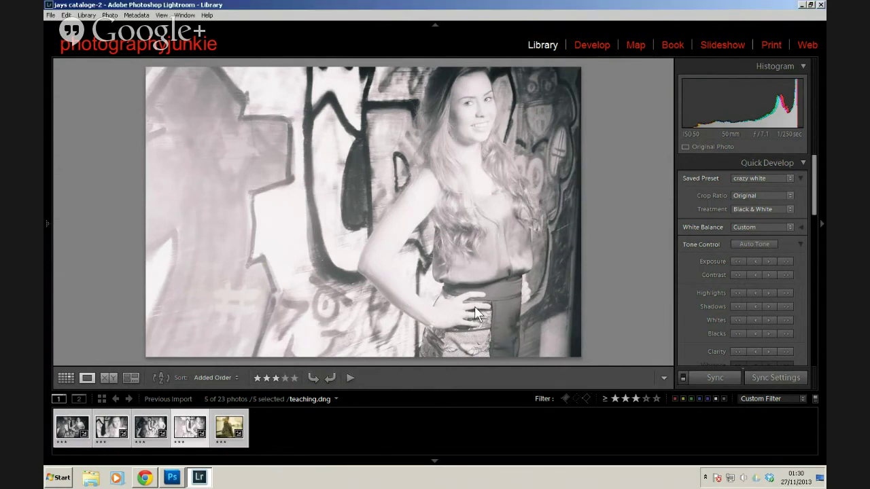
click(43, 240)
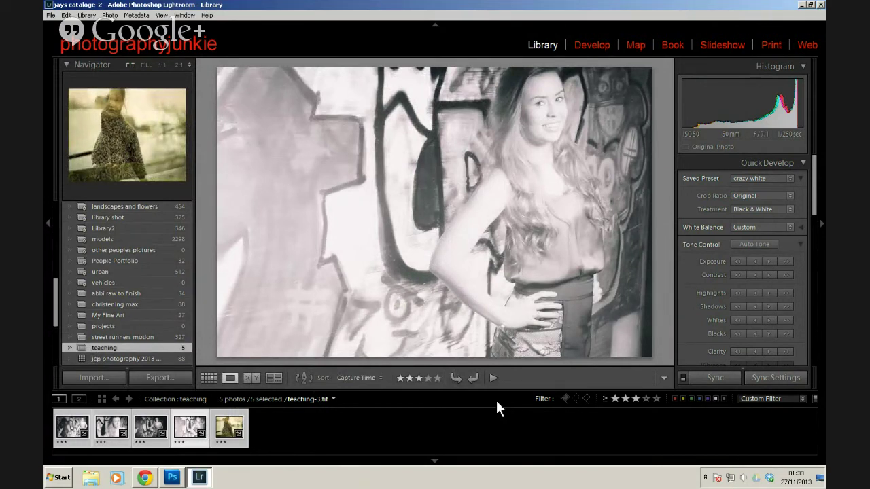
Open teaching-3.tif in Develop and put away the white balance picker
click(591, 44)
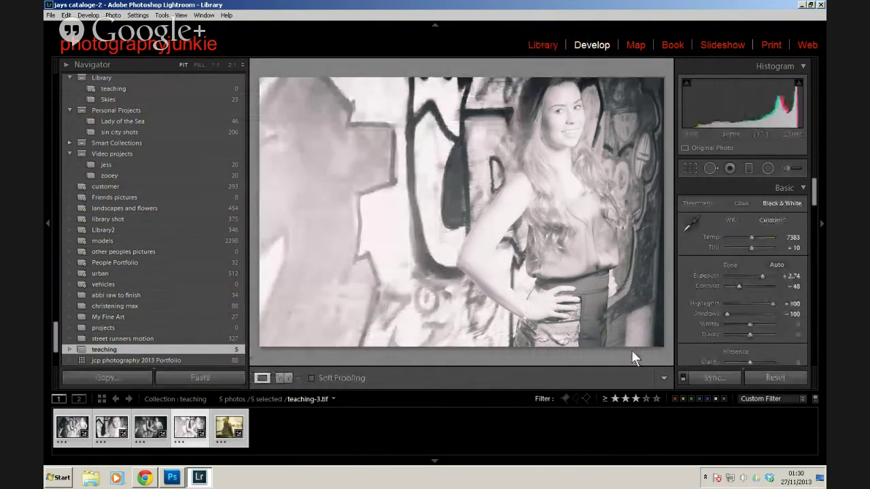
key(Escape)
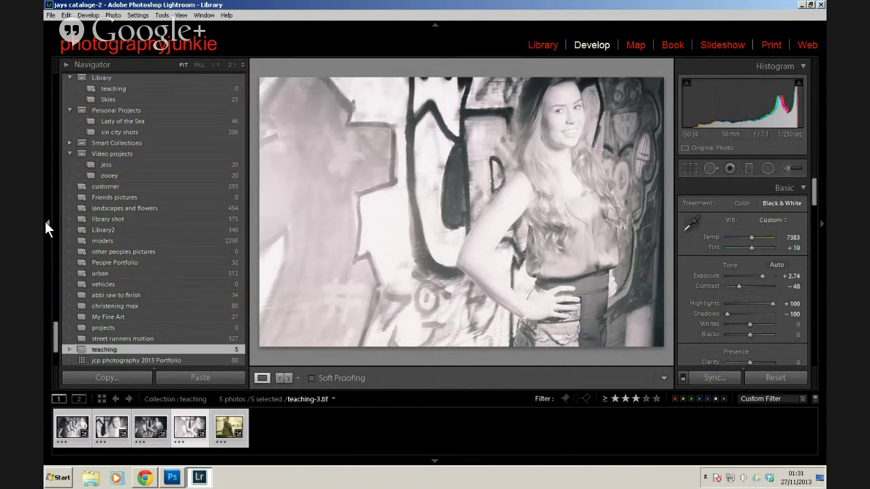
Hide the left panel and scroll the right panel to bring the Basic panel's Treatment controls into view
click(45, 221)
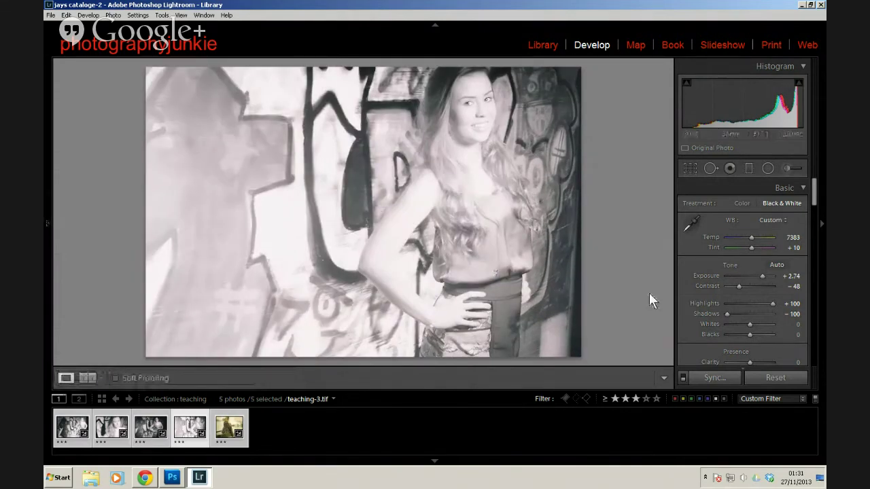
drag(813, 192, 821, 280)
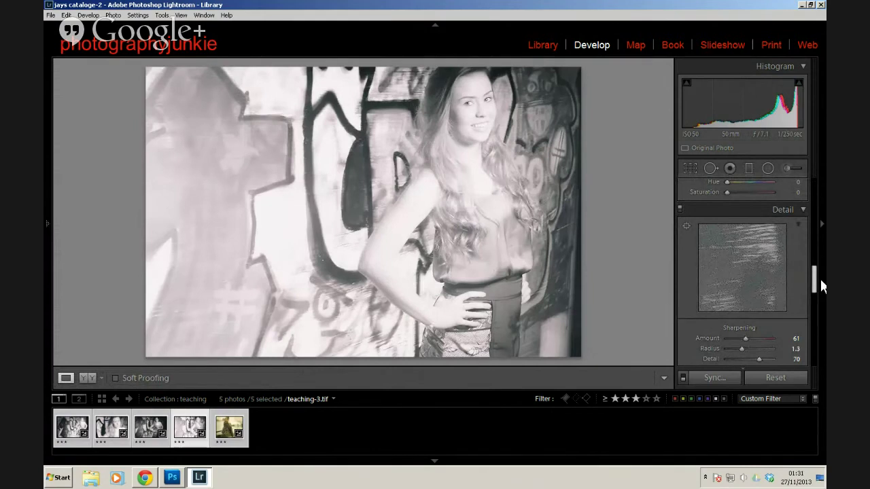
drag(819, 277, 818, 191)
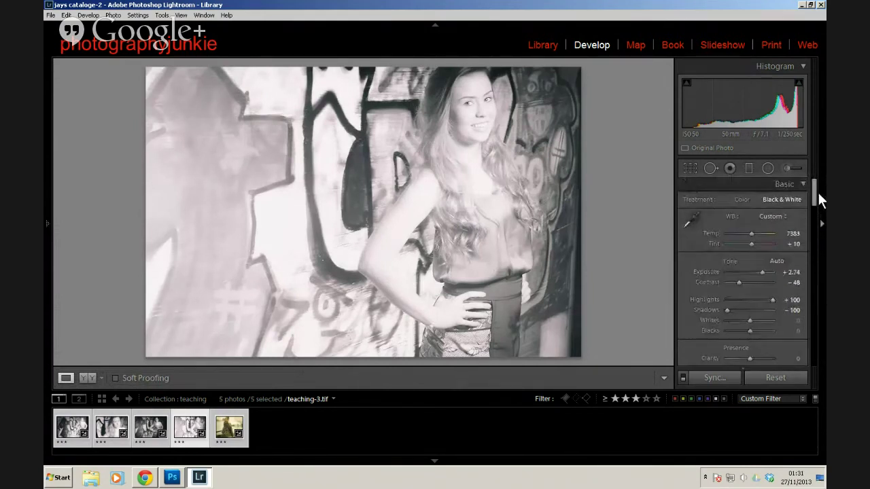
Set the portrait's Treatment back to Color and lower the Temp slider
click(756, 199)
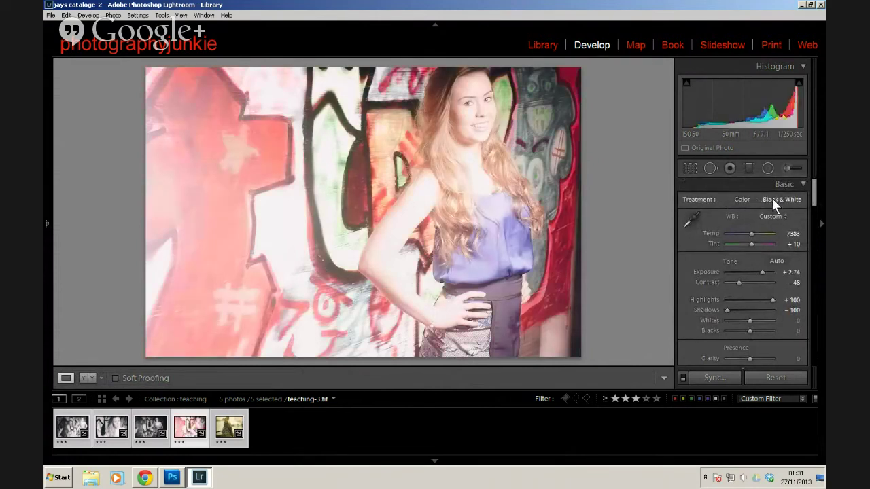
click(773, 198)
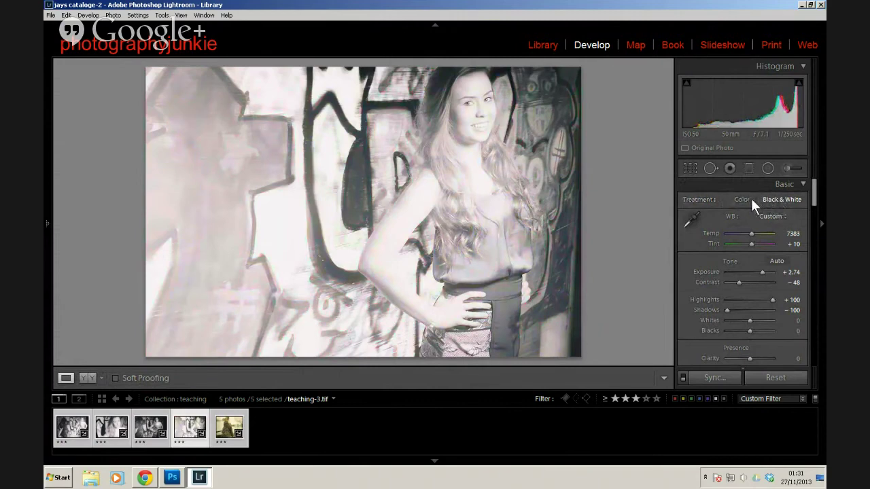
click(745, 199)
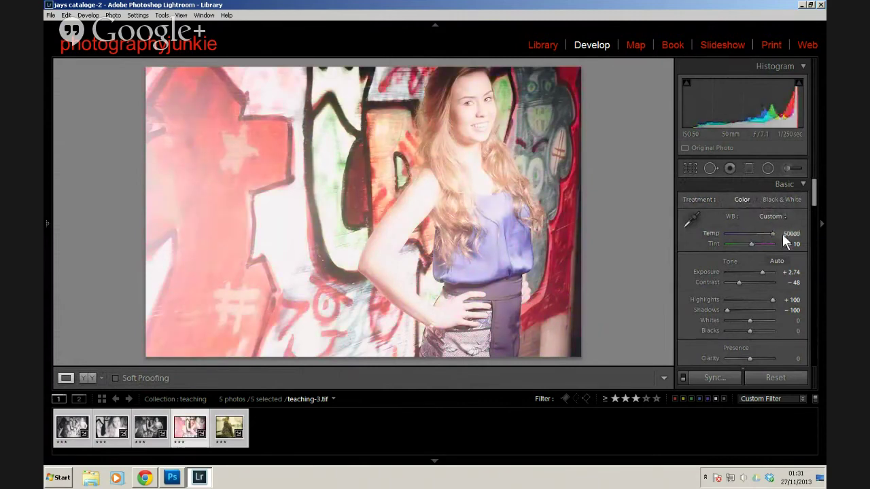
drag(779, 234, 704, 244)
Sample neutral spots with the WB eyedropper for Temp 5200 and Tint +9
click(695, 218)
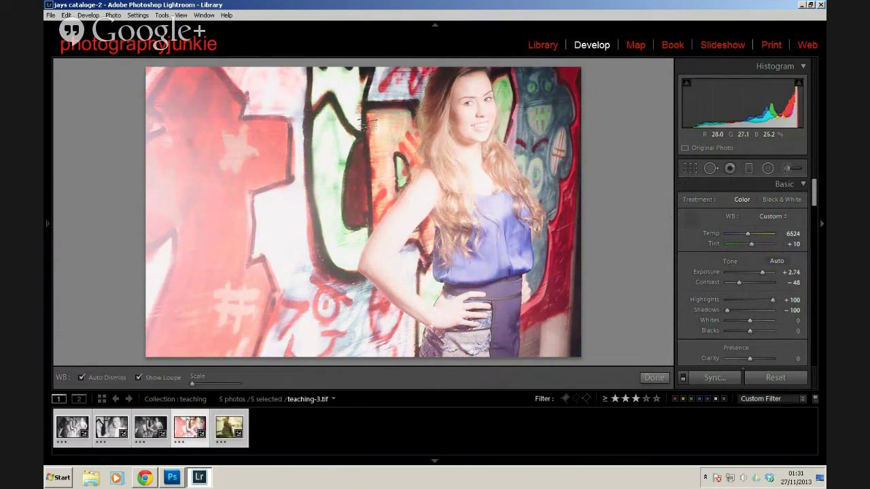
click(367, 128)
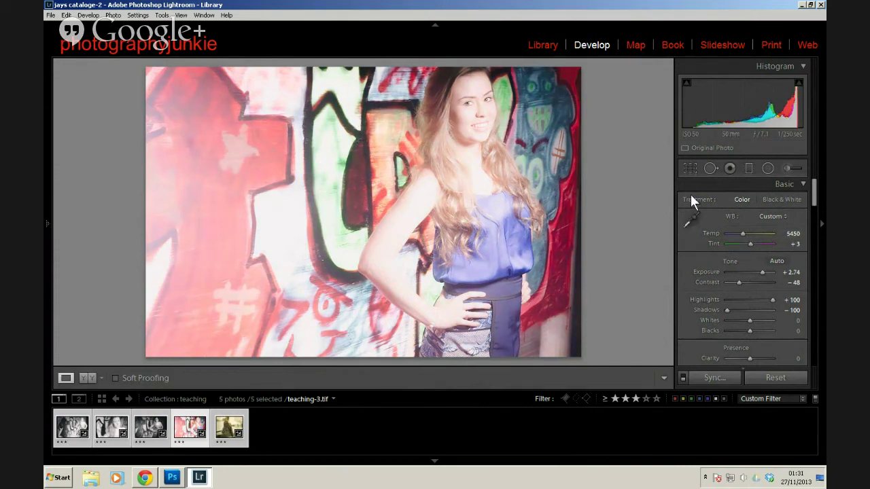
click(689, 219)
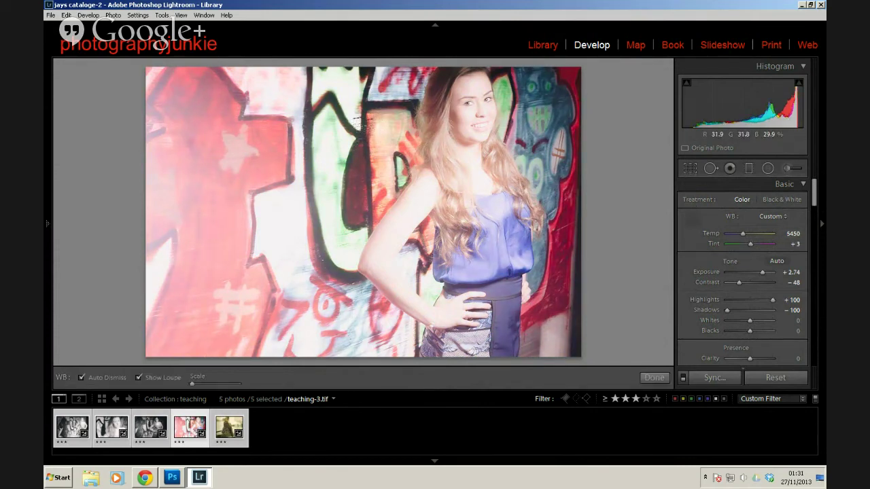
click(355, 140)
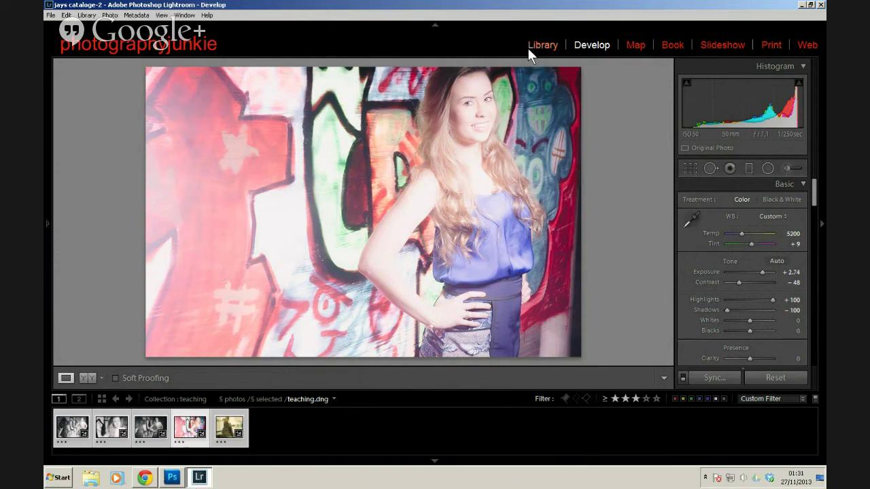
Show Catalog's All Photographs and open _DSC3850.dng, the blue-gown photo, in Loupe view
scroll(89, 251, up, 10)
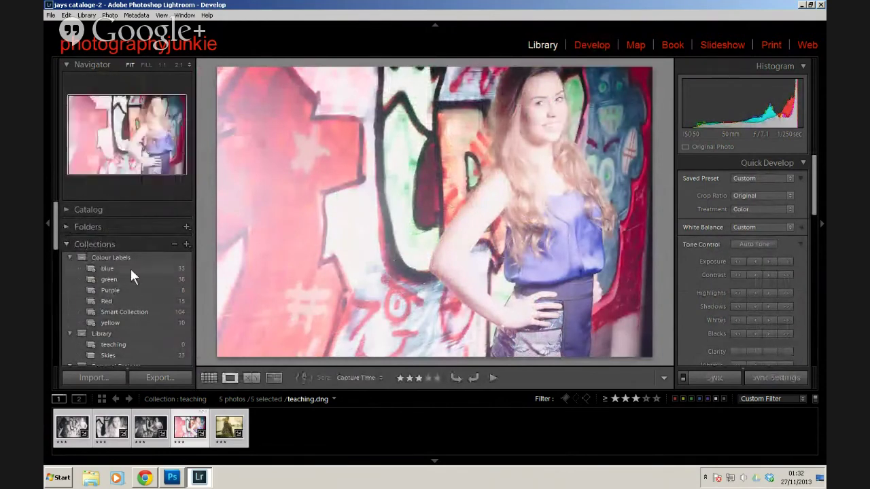
click(64, 209)
click(99, 223)
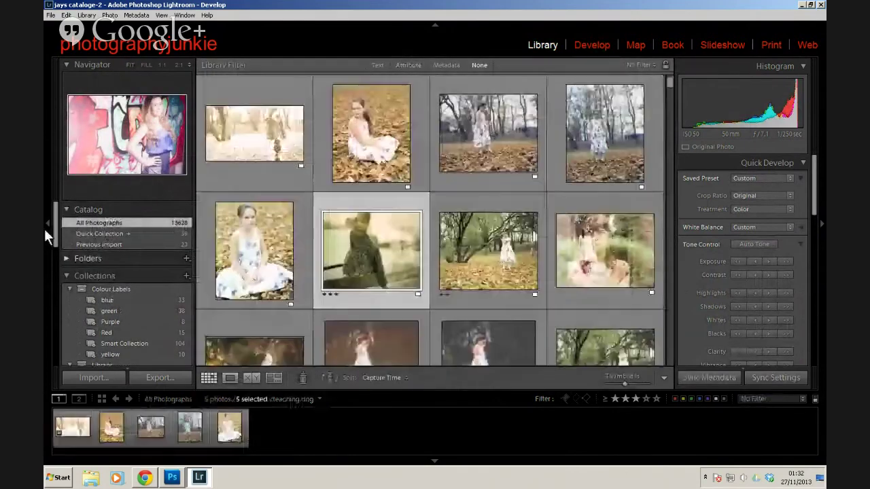
click(116, 229)
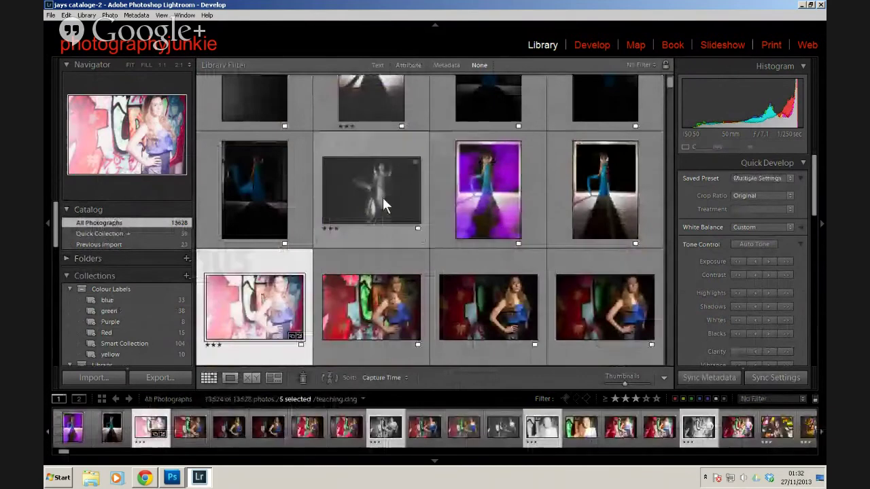
click(608, 194)
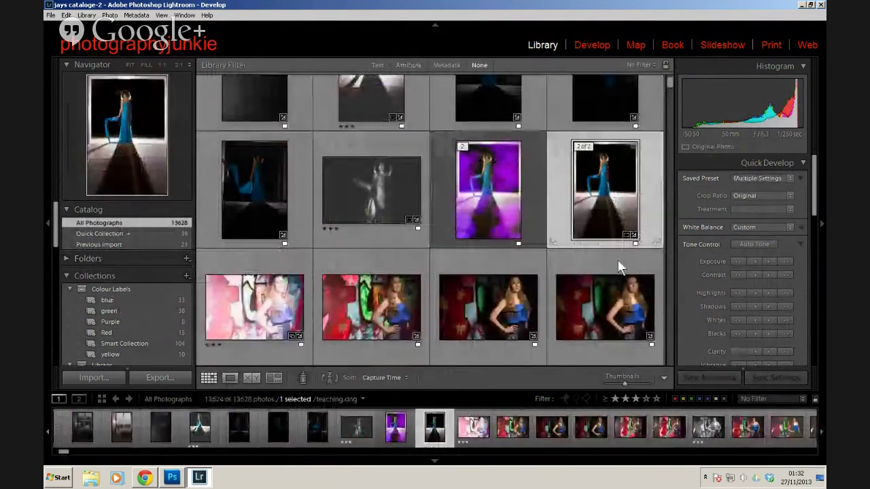
double_click(596, 180)
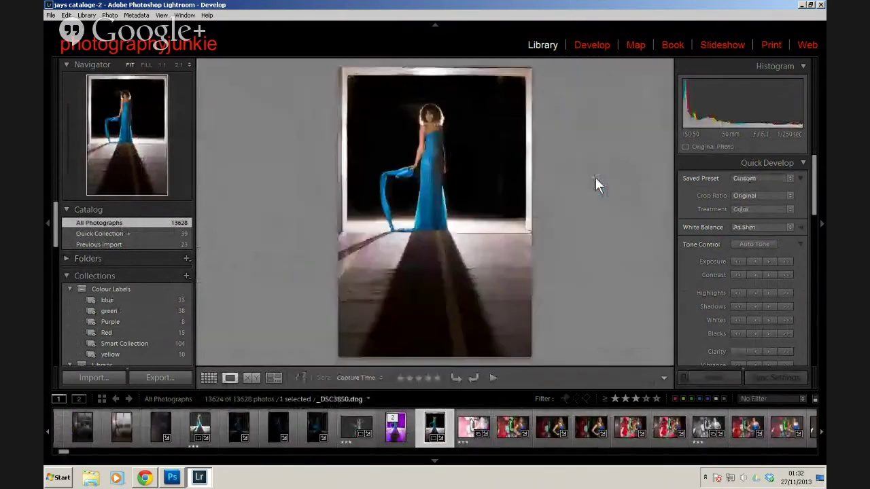
Try Daylight and Cloudy on _DSC3850.dng, then sample the grey floor for Temp 5750, Tint -14
click(581, 43)
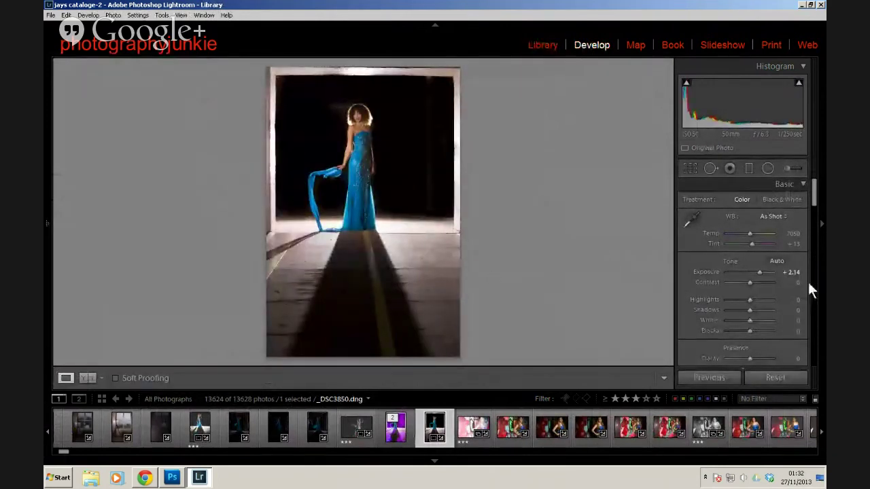
click(773, 216)
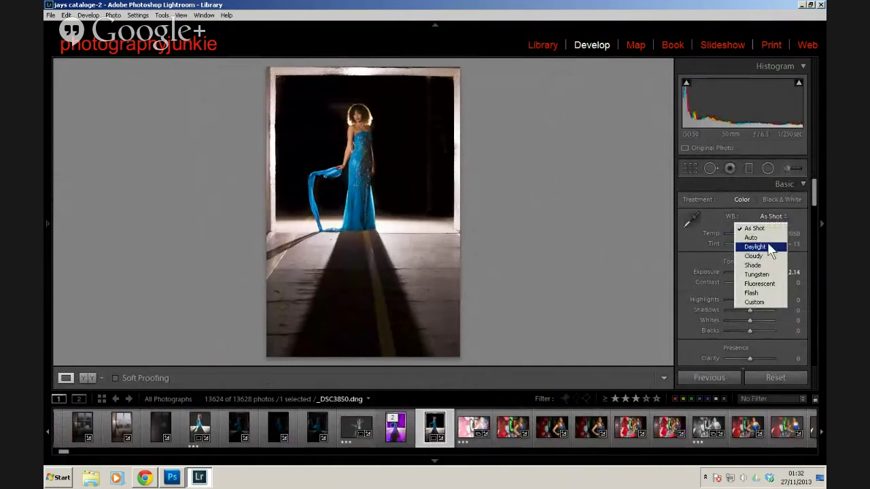
key(Escape)
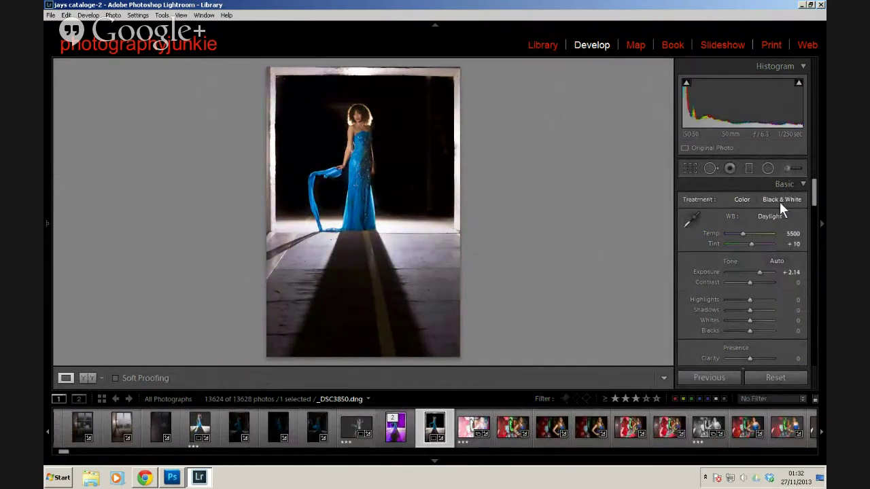
click(771, 217)
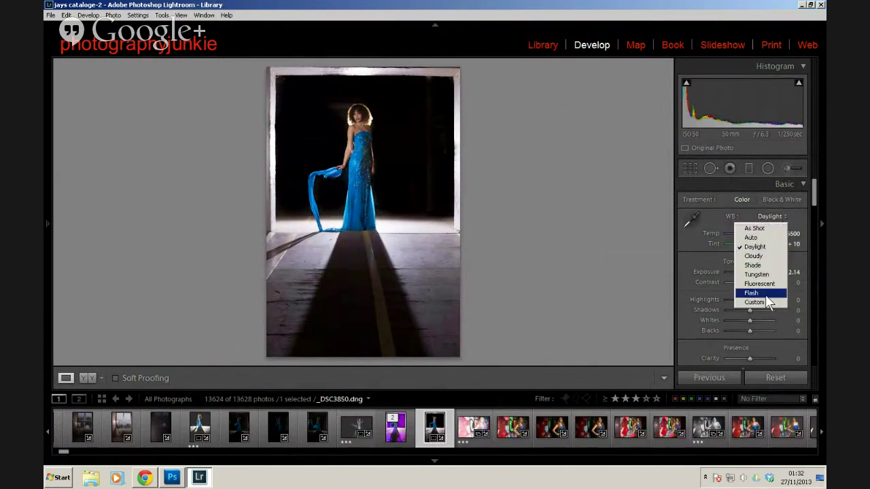
click(768, 260)
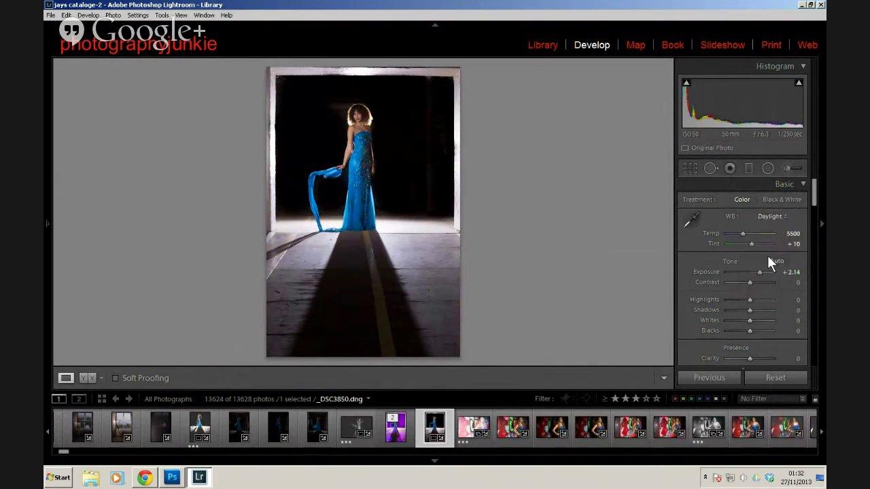
click(687, 222)
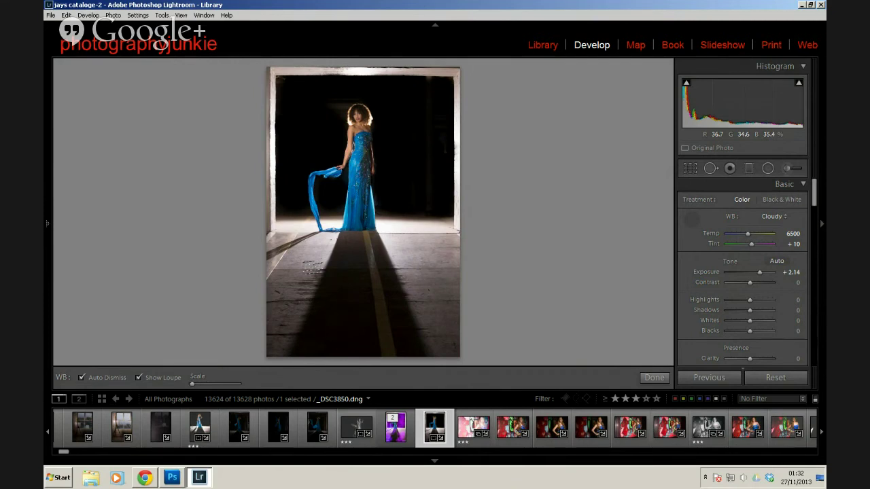
click(306, 270)
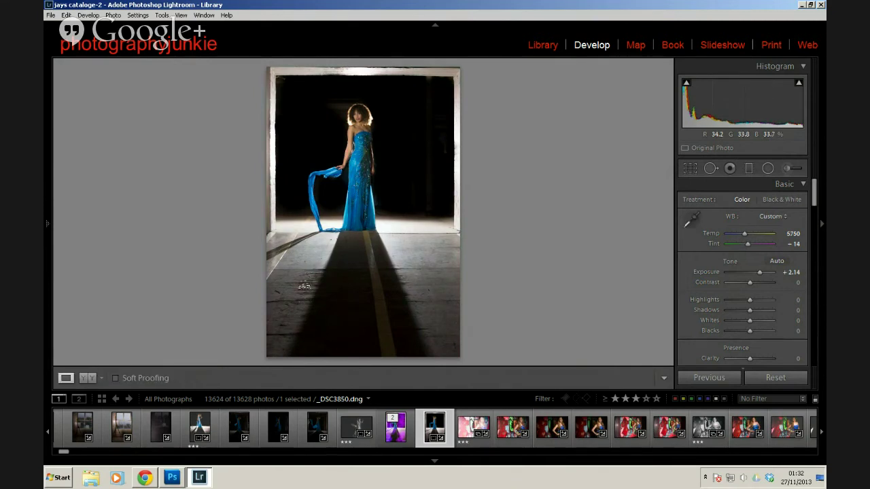
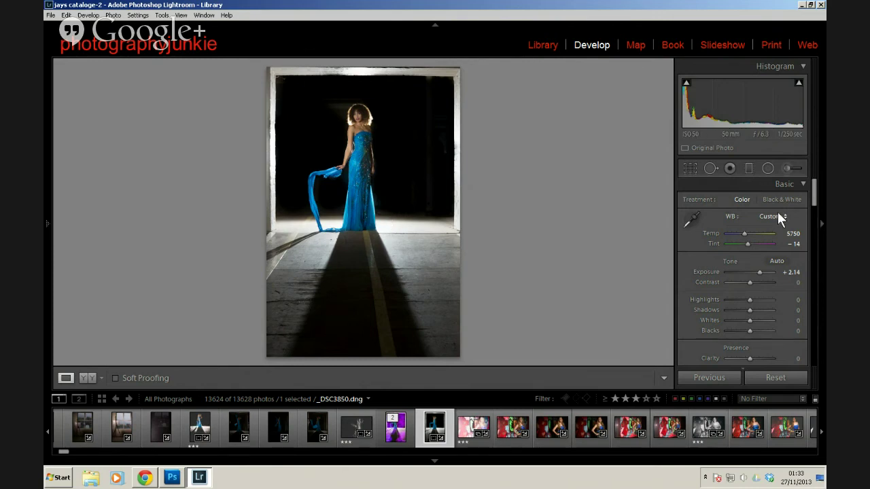
Sample a neutral area with the White Balance eyedropper, giving Temp 6150 and Tint -9
click(691, 221)
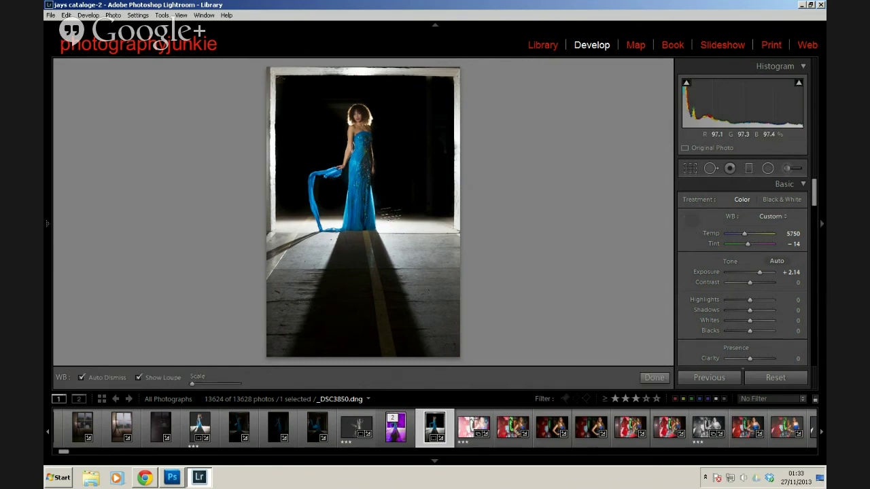
click(385, 216)
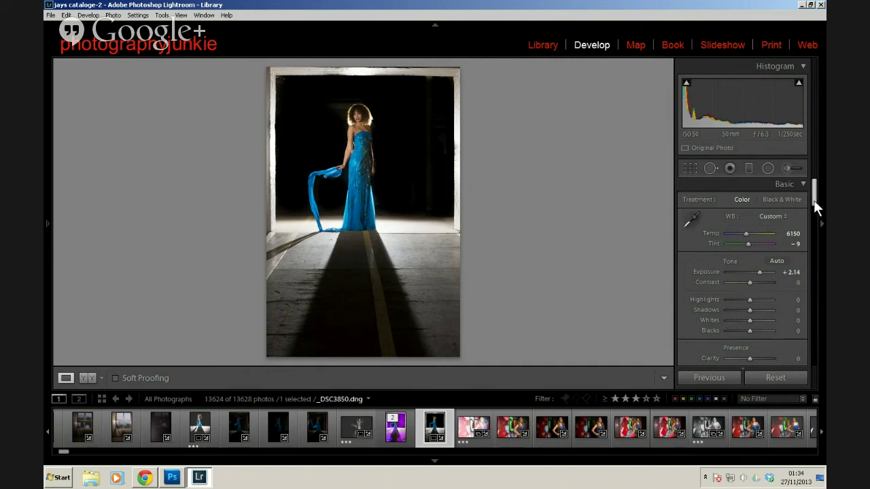
Add two points to the RGB tone curve and lift the black endpoint to fade the shadows
scroll(816, 209, down, 2)
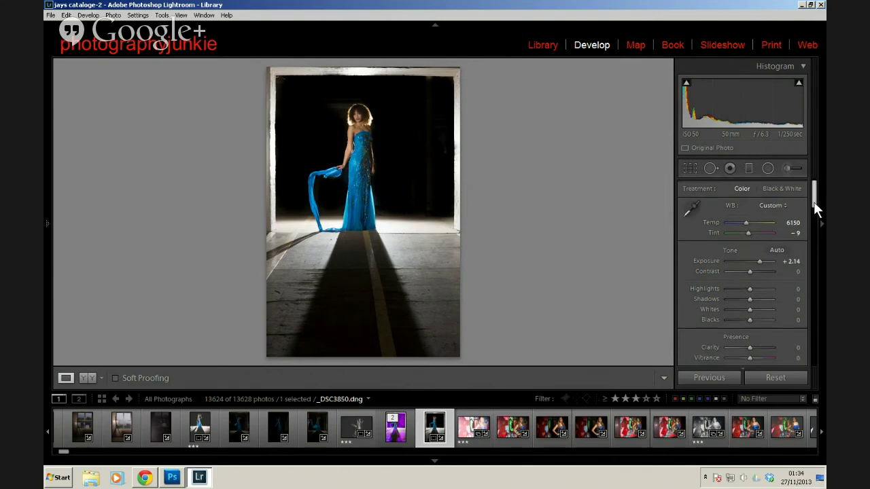
mouse_move(816, 210)
mouse_down()
mouse_move(818, 235)
mouse_move(815, 221)
mouse_up()
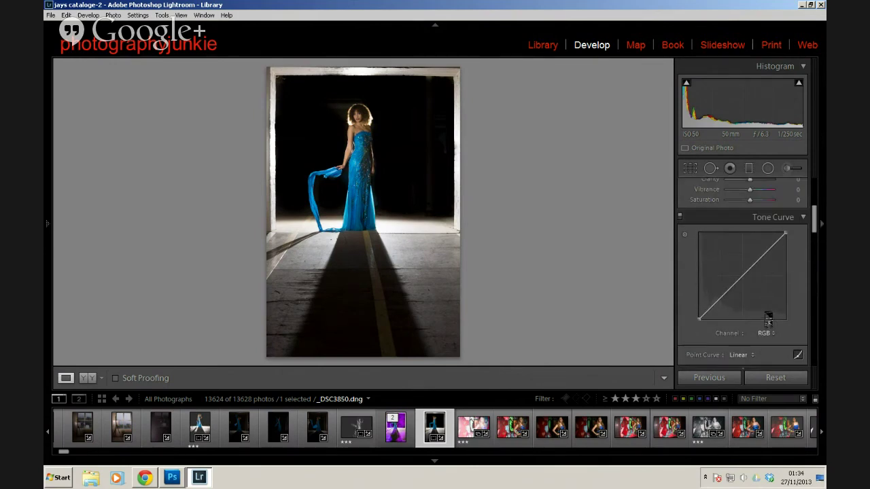
click(765, 332)
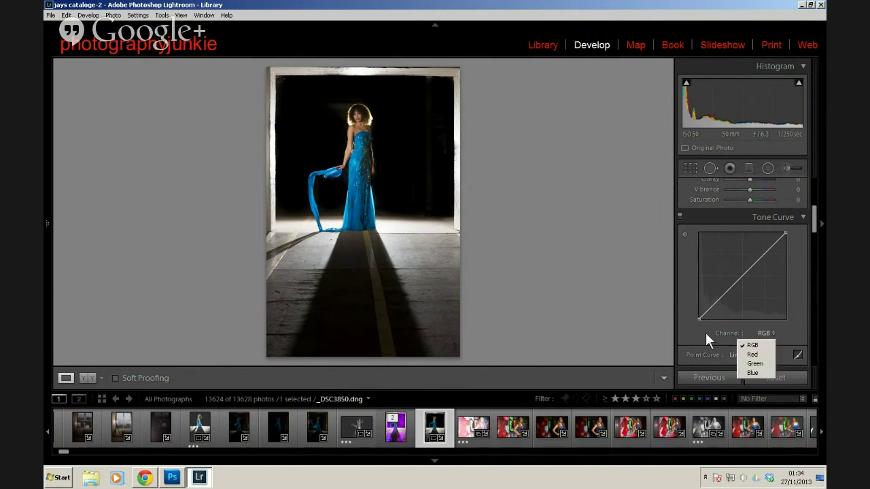
click(714, 307)
click(721, 297)
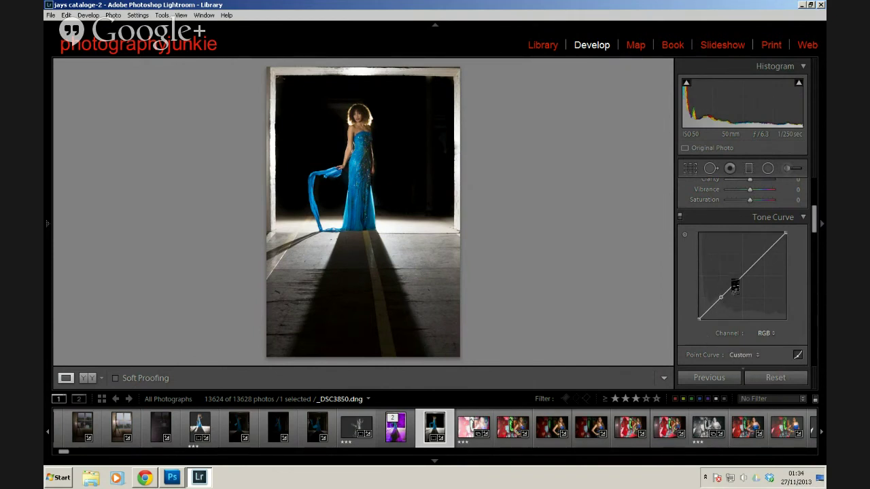
click(738, 280)
drag(699, 317, 699, 303)
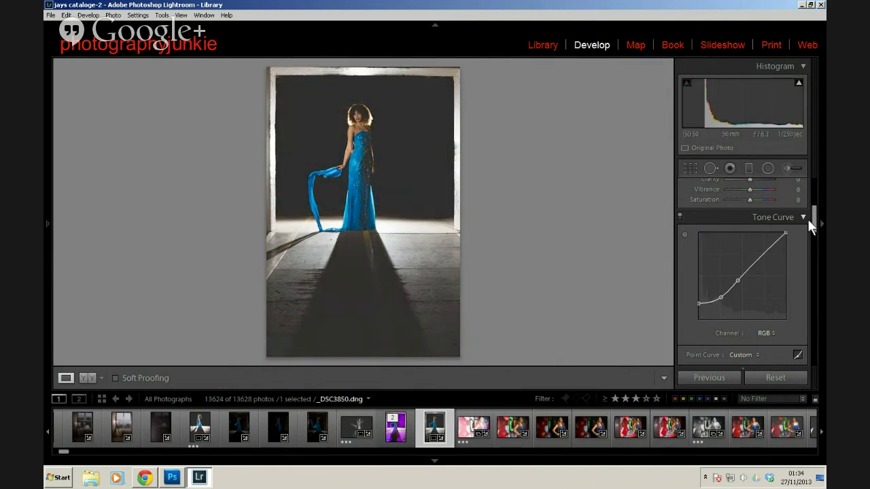
drag(815, 225, 819, 246)
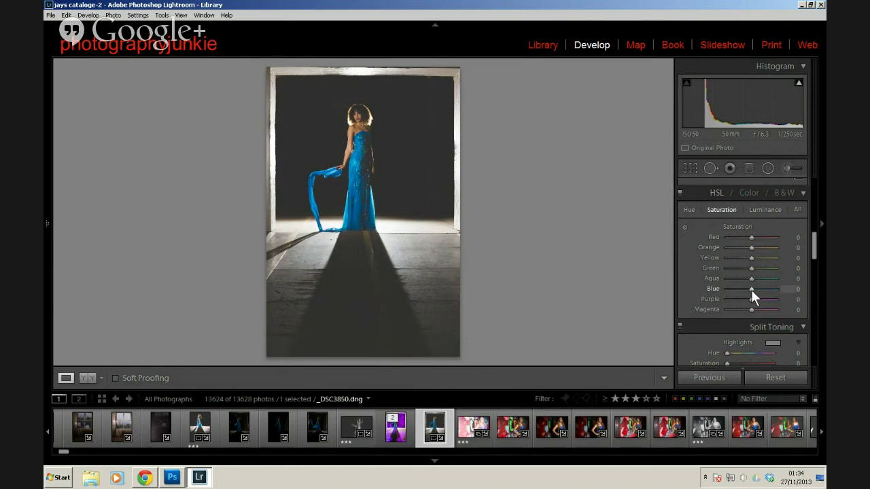
Set Blue saturation to -60 and split-tone the shadows at hue 32, saturation 9, with Balance moved left
drag(751, 289, 735, 288)
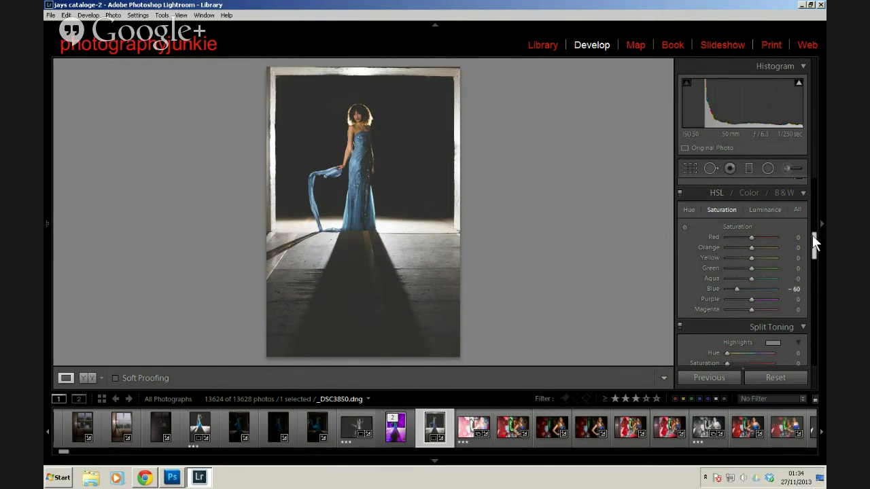
drag(813, 240, 816, 259)
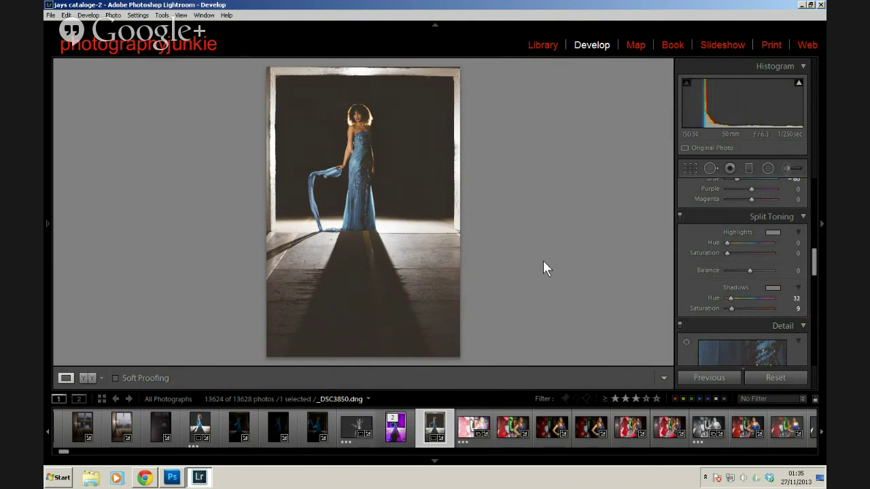
mouse_move(750, 270)
mouse_down()
mouse_move(739, 267)
mouse_move(748, 269)
mouse_up()
drag(815, 261, 815, 297)
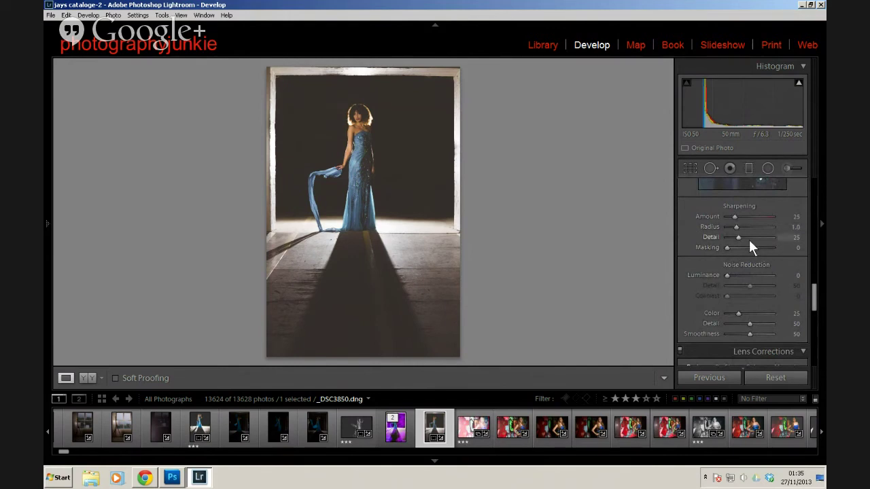
drag(813, 298, 817, 328)
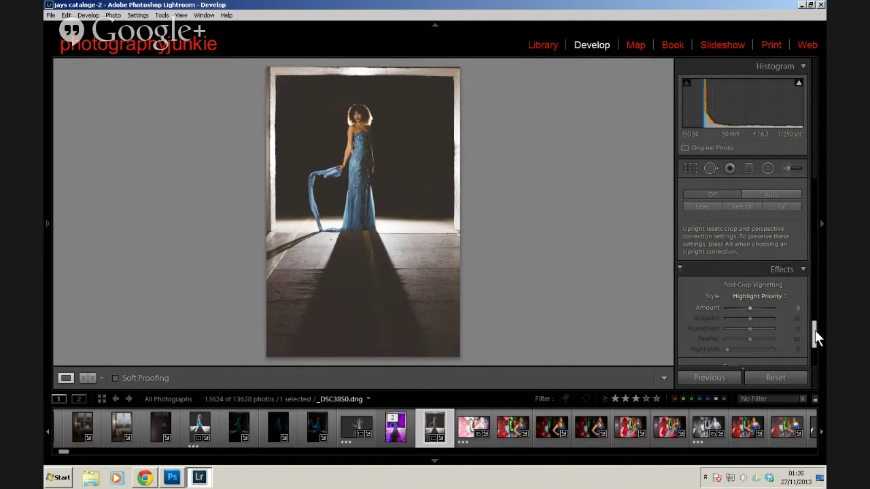
drag(815, 331, 814, 187)
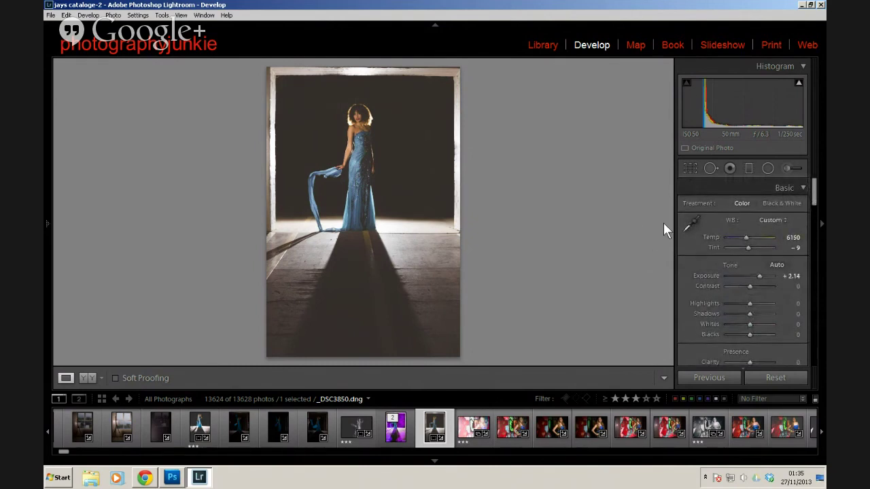
Open _DSC3869, hide the filmstrip, zoom in to her eyes and select Spot Removal
click(61, 452)
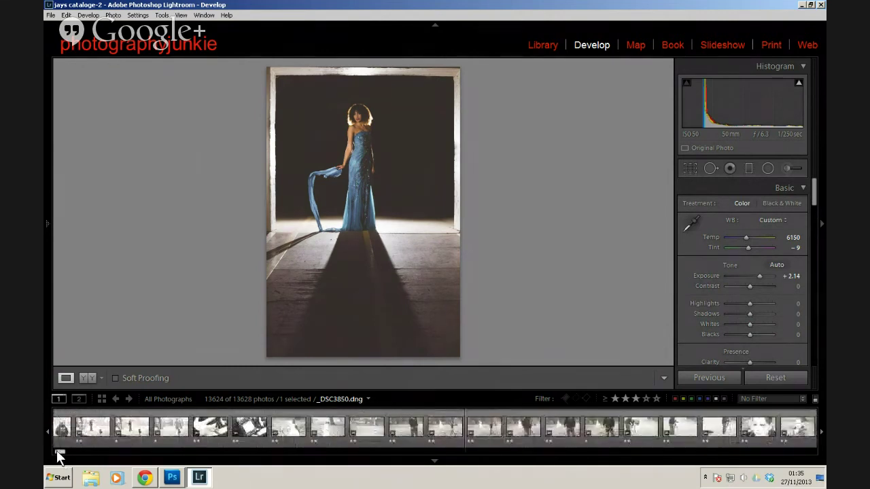
drag(58, 456, 62, 456)
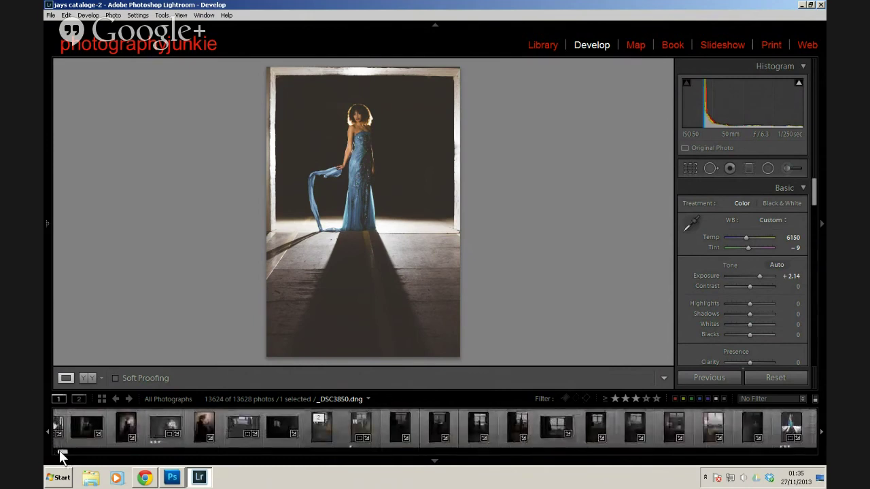
click(202, 431)
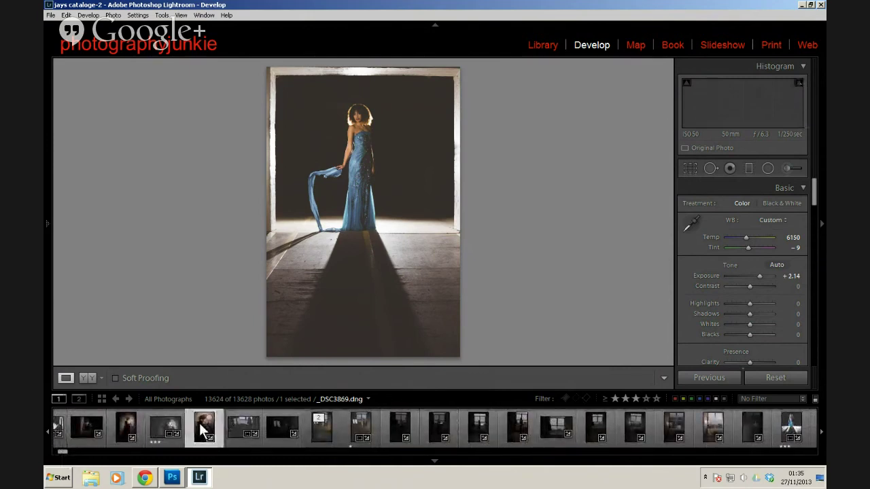
click(438, 465)
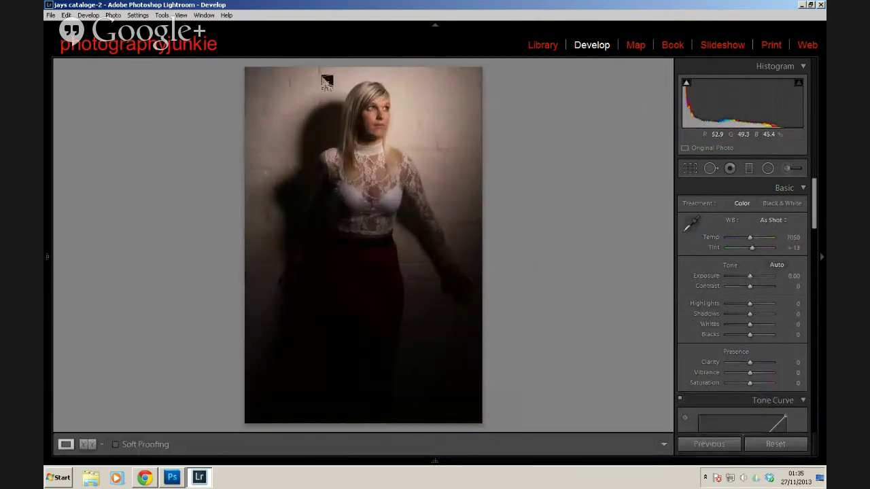
click(378, 117)
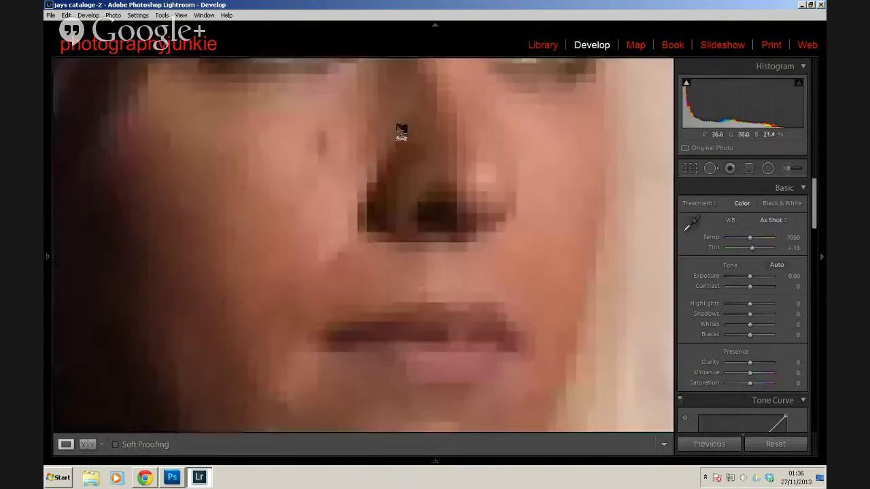
drag(375, 140, 396, 248)
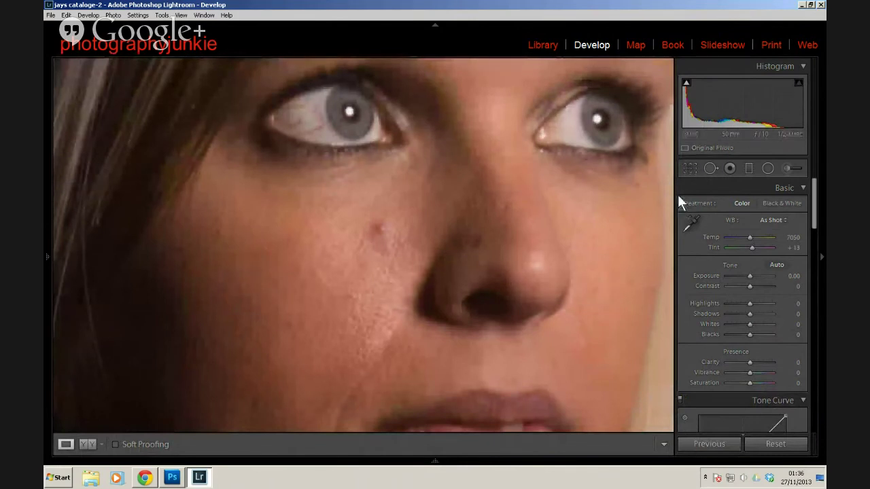
click(711, 169)
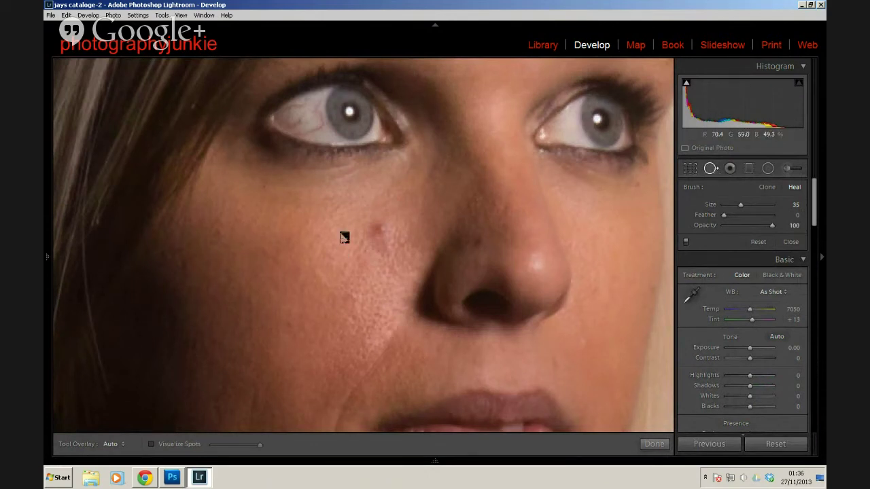
Heal the cheek blemish beside the nose, sampling from the nearby skin
scroll(381, 230, down, 2)
scroll(378, 229, down, 2)
scroll(379, 231, up, 2)
scroll(381, 231, down, 3)
click(381, 228)
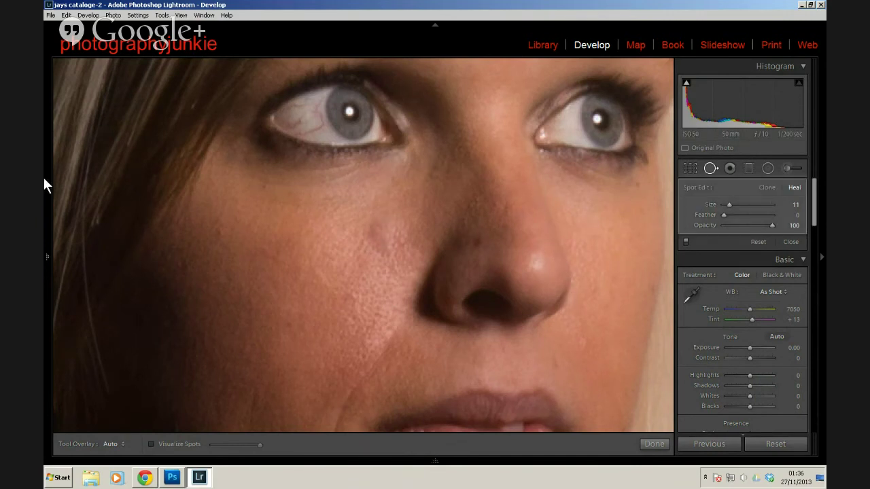
mouse_move(45, 186)
click(211, 63)
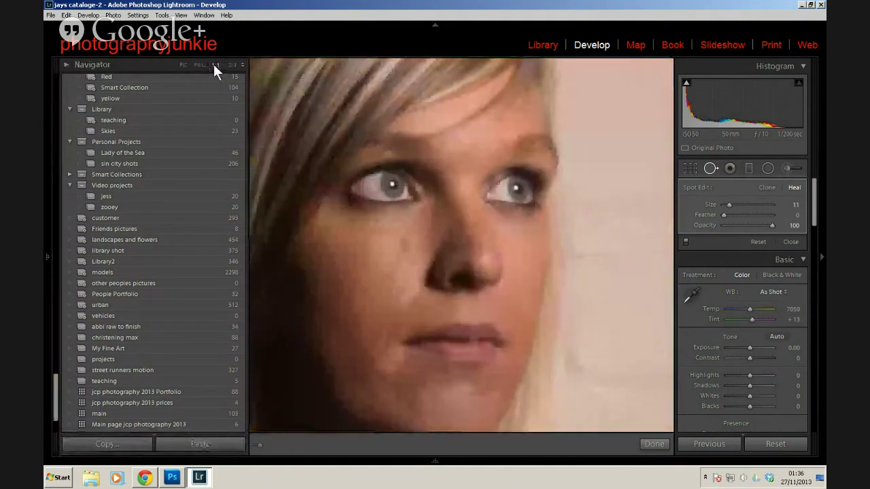
mouse_move(422, 151)
mouse_down()
mouse_move(373, 245)
mouse_move(384, 244)
mouse_up()
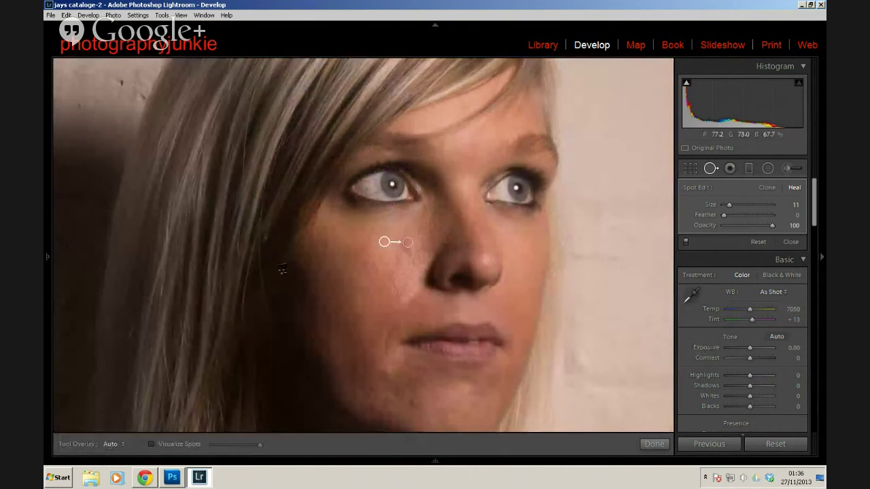
key(Delete)
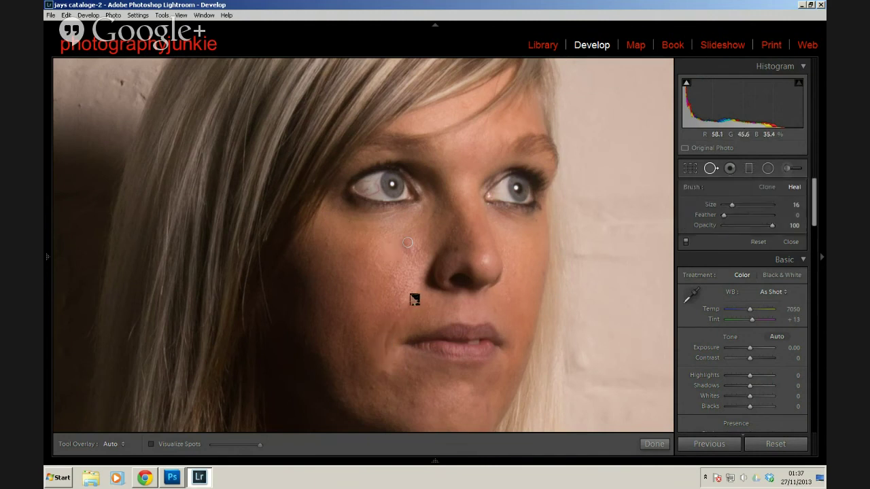
scroll(415, 300, up, 3)
Try heal strokes and spots on the cheek and nose, then reset all spot heals
drag(414, 299, 384, 351)
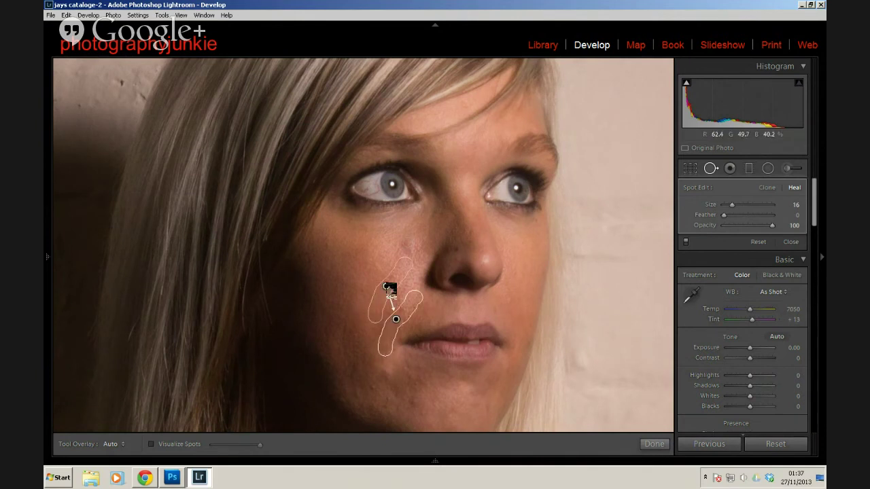
drag(373, 304, 377, 312)
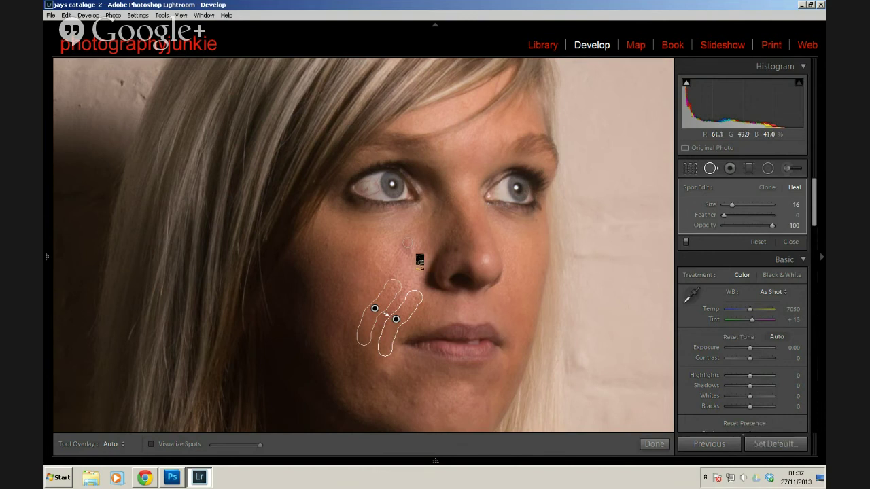
key(Delete)
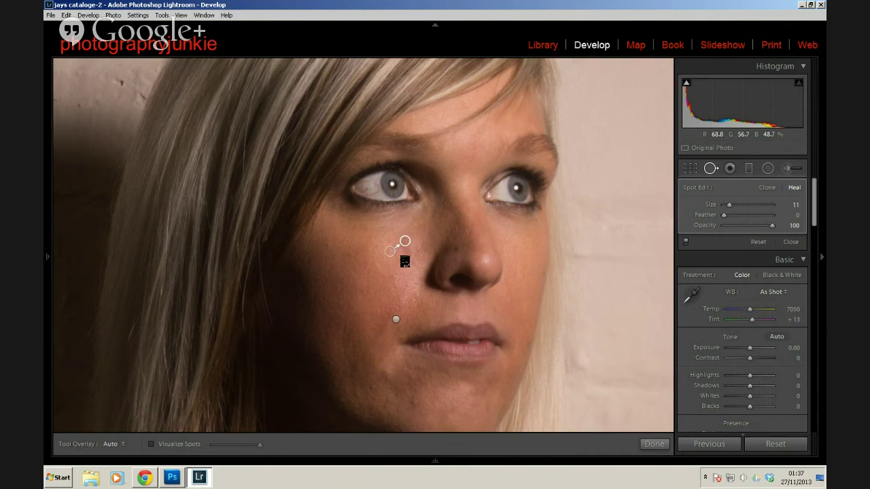
key(Delete)
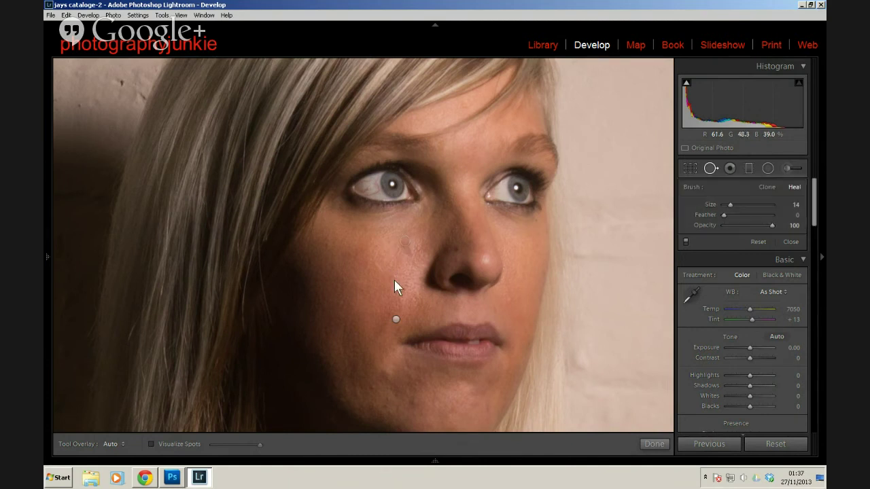
click(395, 280)
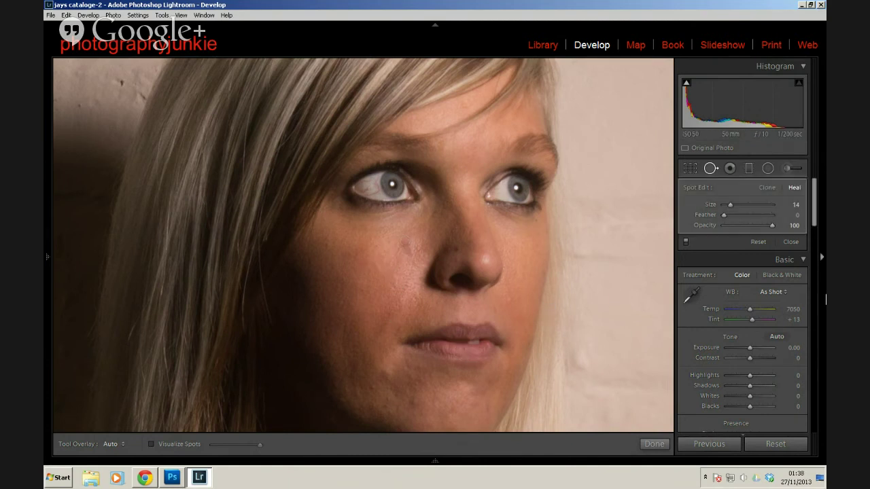
click(457, 253)
click(758, 242)
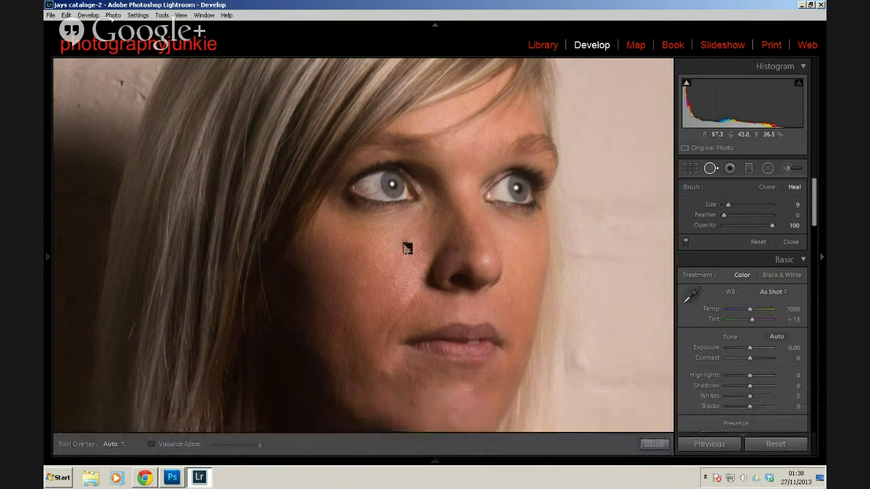
Heal two cheek blemishes below the eye using clean cheek skin as the source, then finish
scroll(407, 248, up, 2)
scroll(405, 245, down, 5)
scroll(406, 246, up, 10)
scroll(405, 245, down, 2)
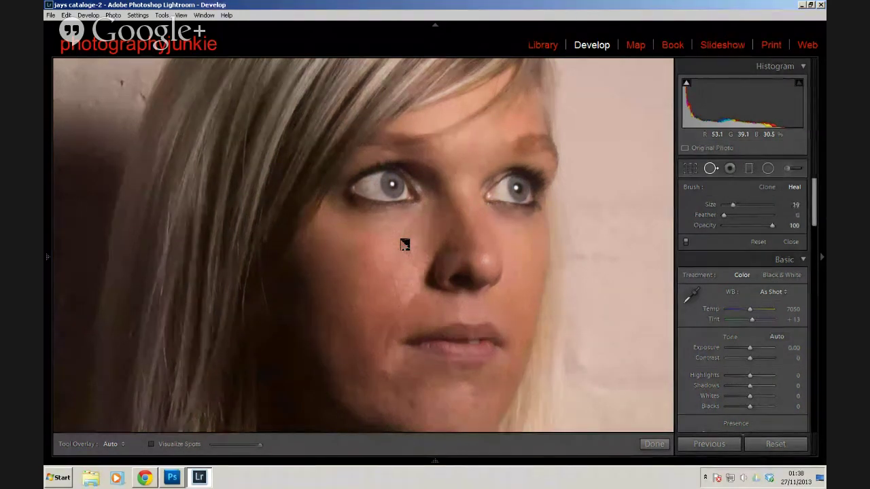
click(405, 245)
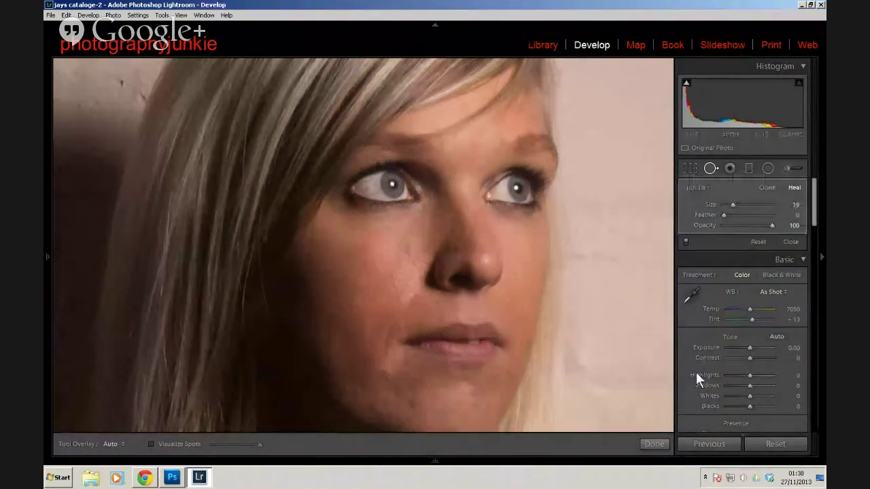
drag(546, 258, 369, 254)
click(399, 268)
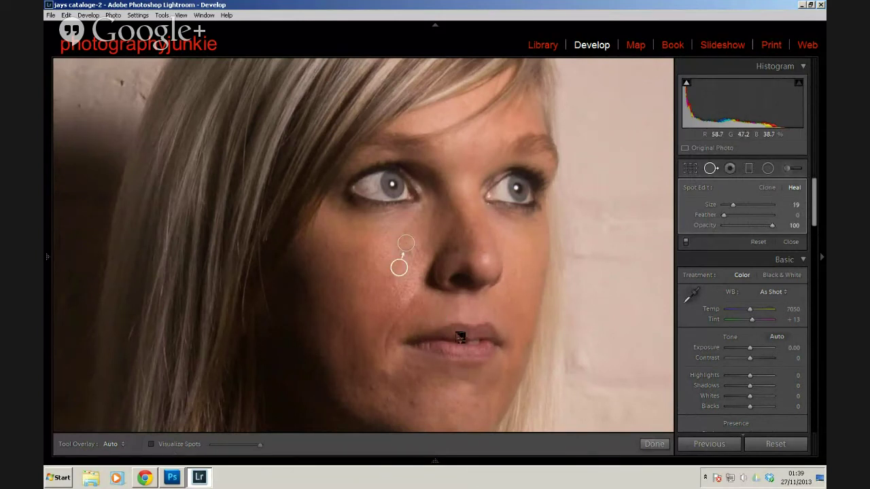
click(650, 445)
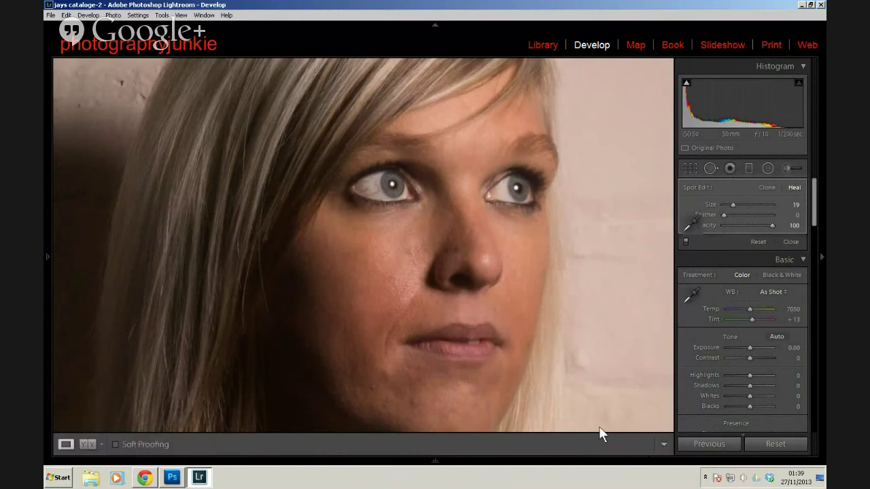
click(709, 167)
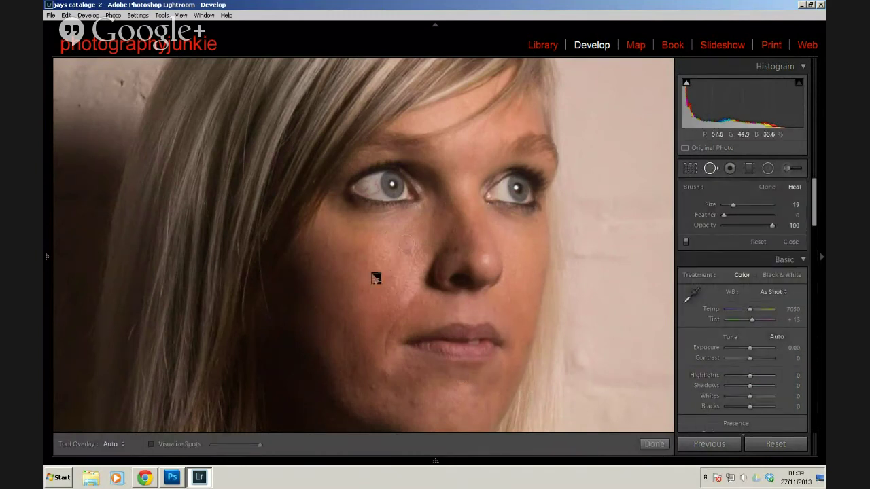
click(654, 444)
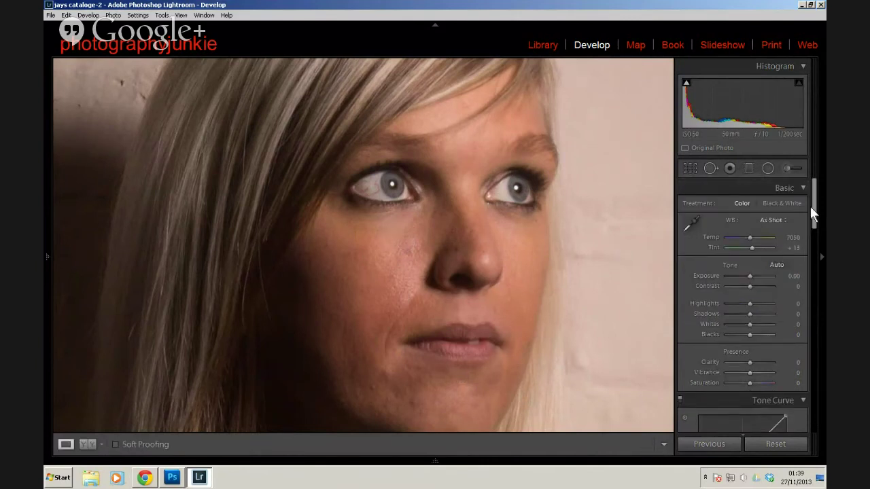
Place a red-eye correction ellipse over the left iris (Pupil Size 50, Darken 0) and finish
click(730, 168)
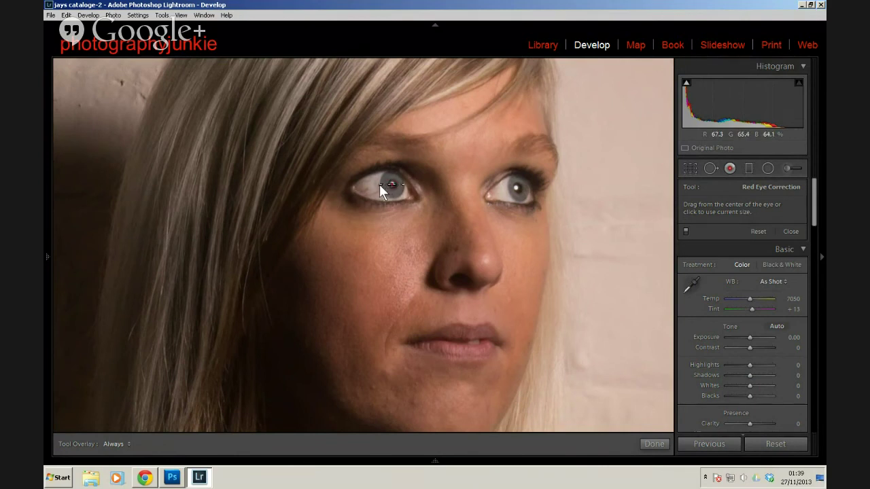
drag(379, 185, 351, 199)
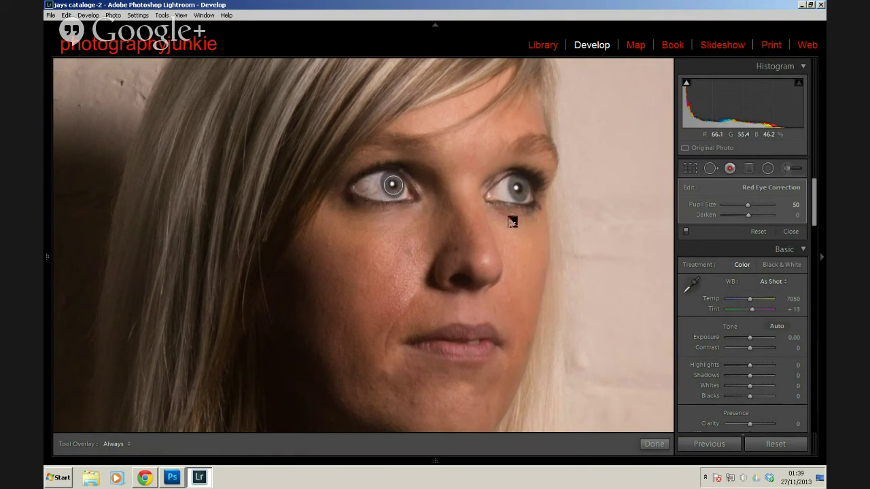
click(654, 445)
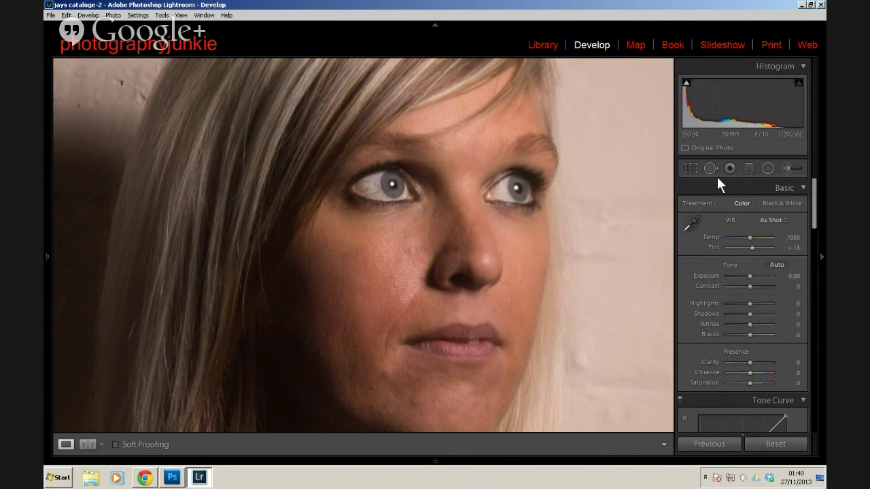
Zoom out to fit the full-length portrait and select the Graduated Filter tool
click(468, 272)
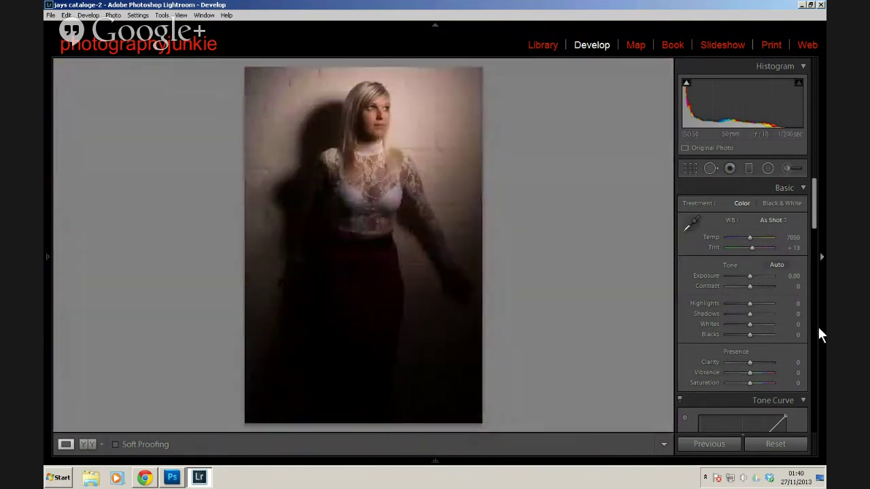
click(749, 169)
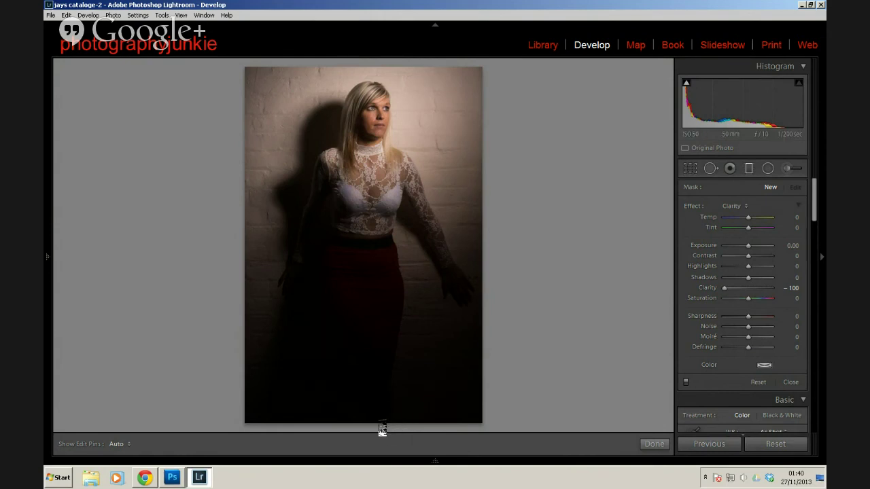
Draw an Exposure-preset graduated filter up from the bottom edge and raise its Exposure to 4.00
click(725, 205)
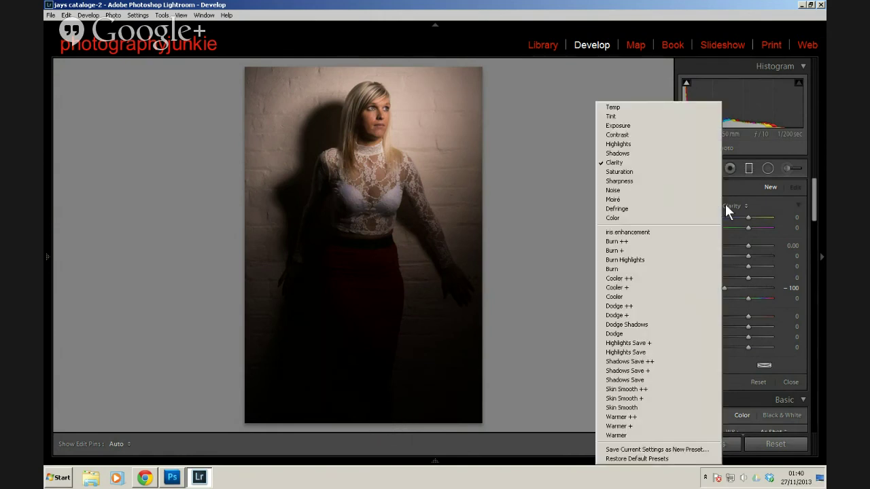
click(674, 131)
double_click(741, 245)
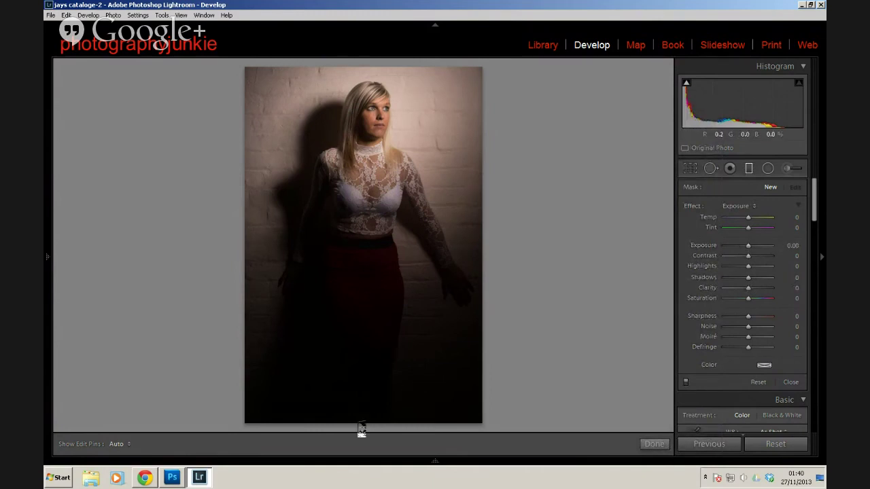
drag(361, 425, 361, 38)
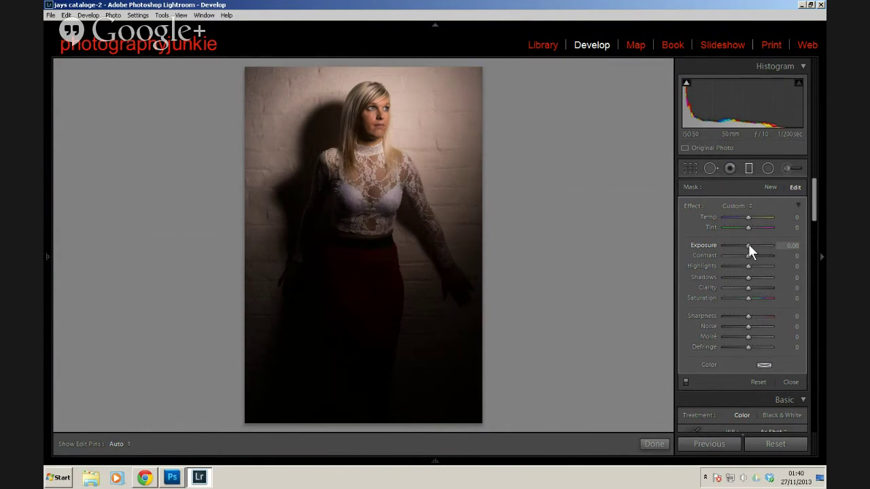
drag(749, 247, 749, 246)
drag(749, 246, 775, 245)
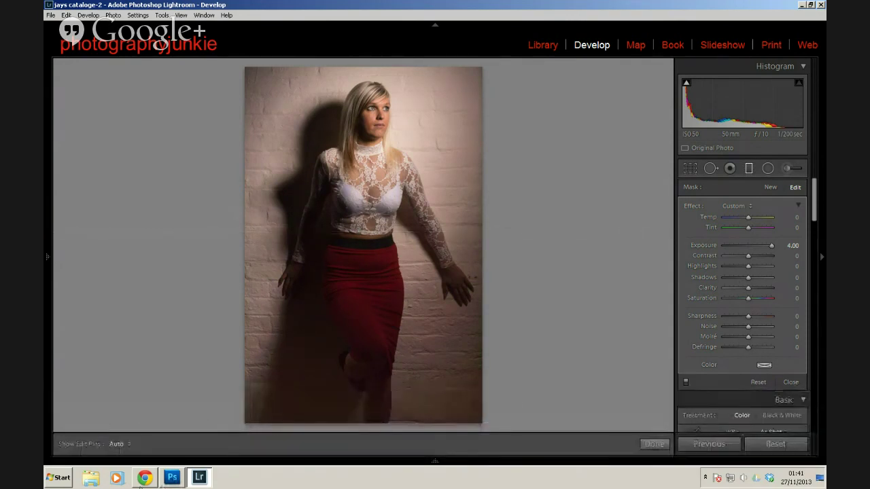
mouse_move(437, 466)
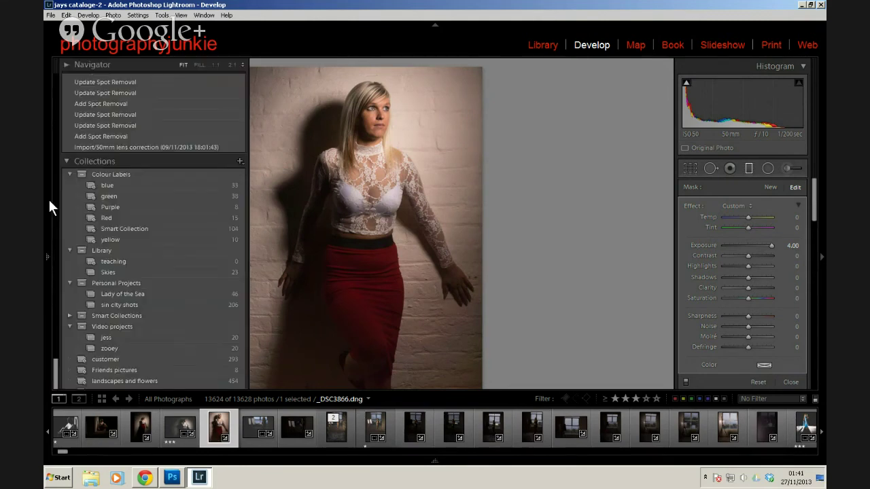
Finish the graduated filter and show the landscapes and flowers collection in the Library grid
click(654, 444)
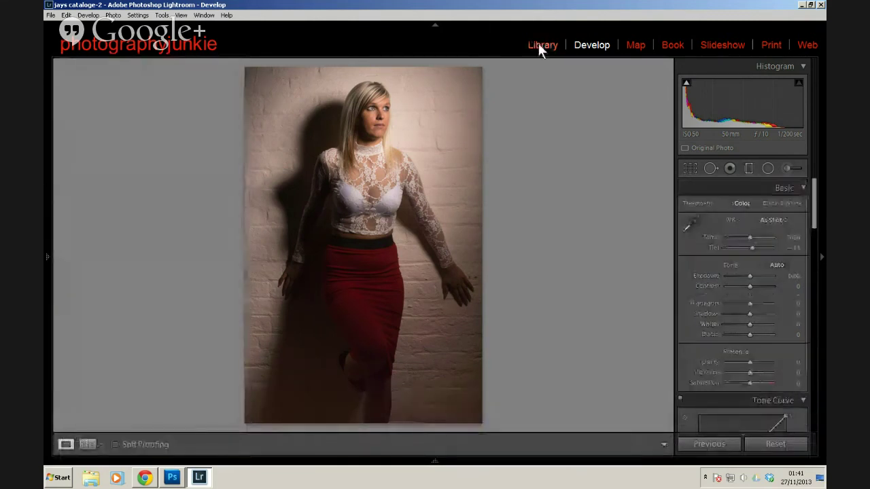
key(e)
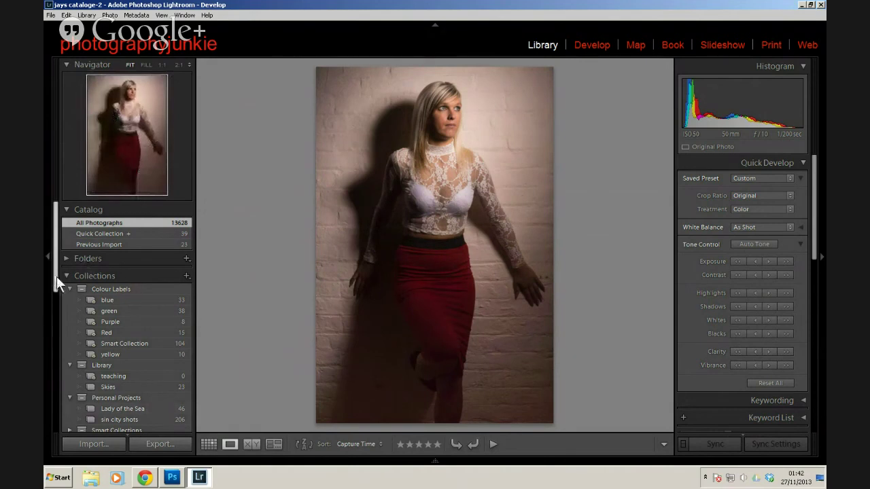
drag(57, 276, 57, 340)
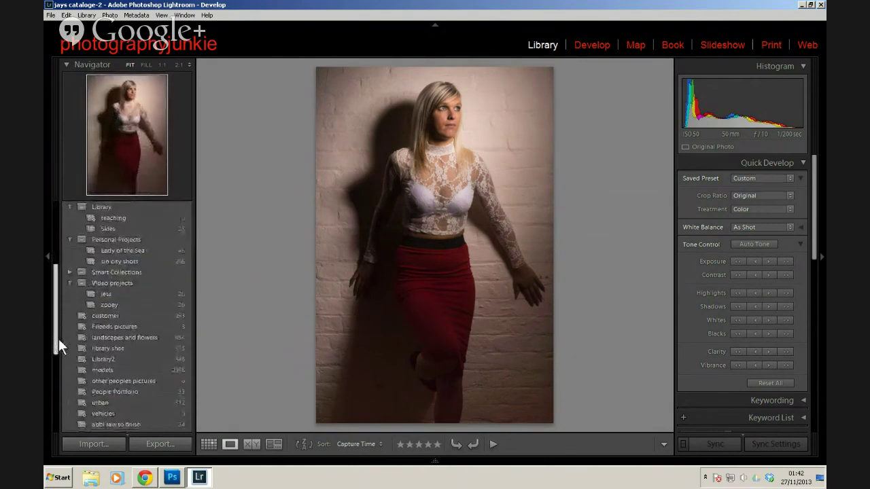
click(115, 334)
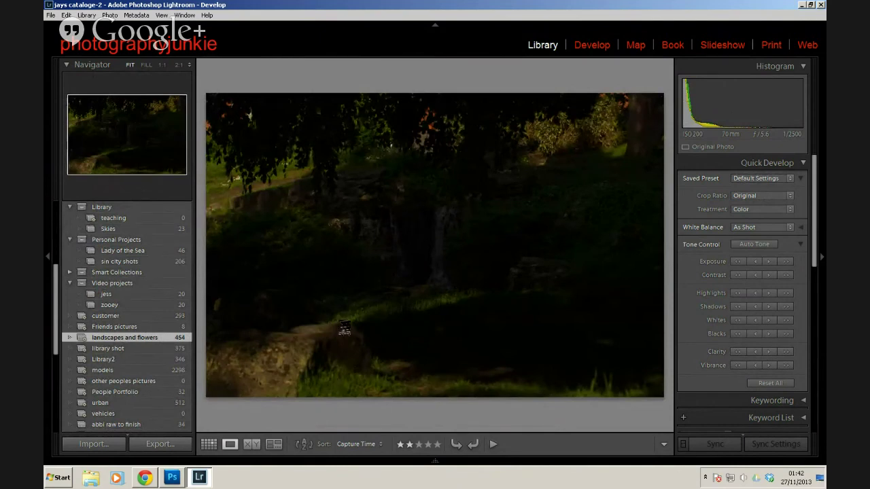
key(g)
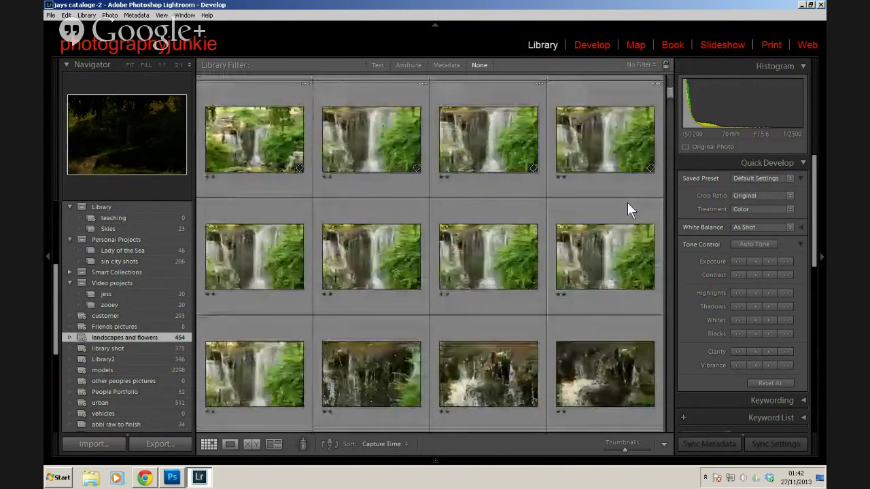
Select the sunset pier photo and open it in the Develop module
scroll(626, 203, down, 5)
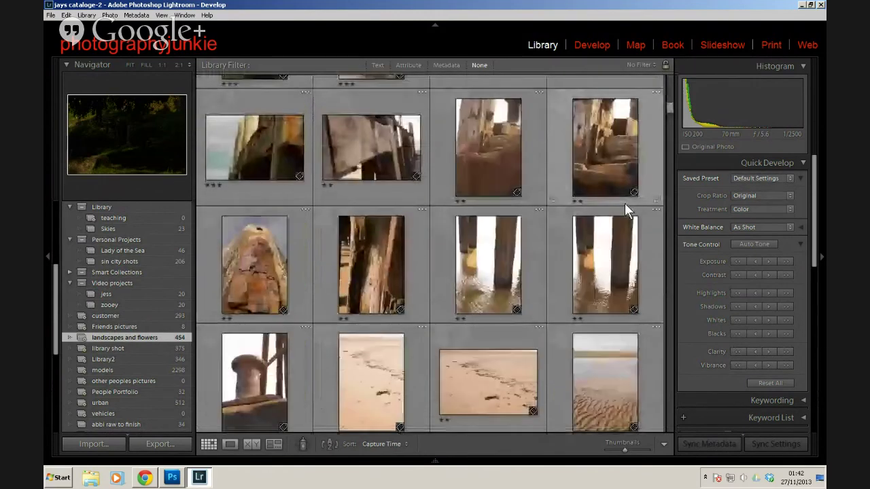
scroll(622, 204, down, 3)
scroll(622, 203, down, 3)
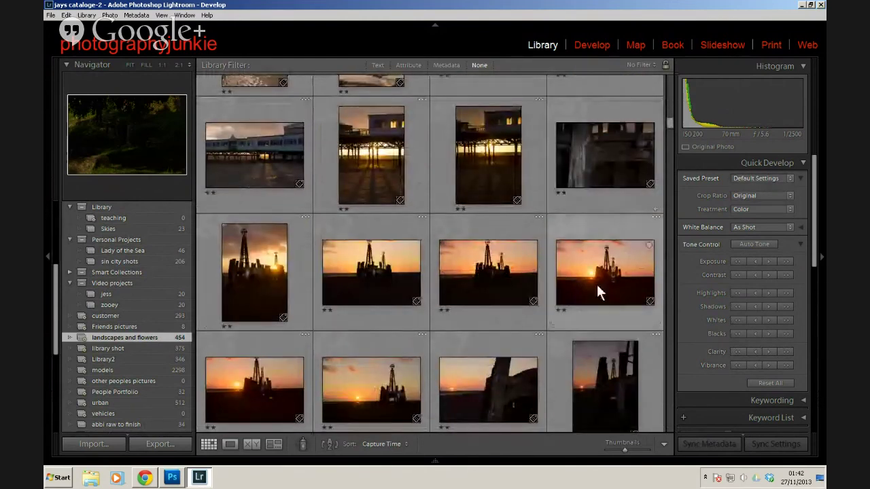
click(599, 282)
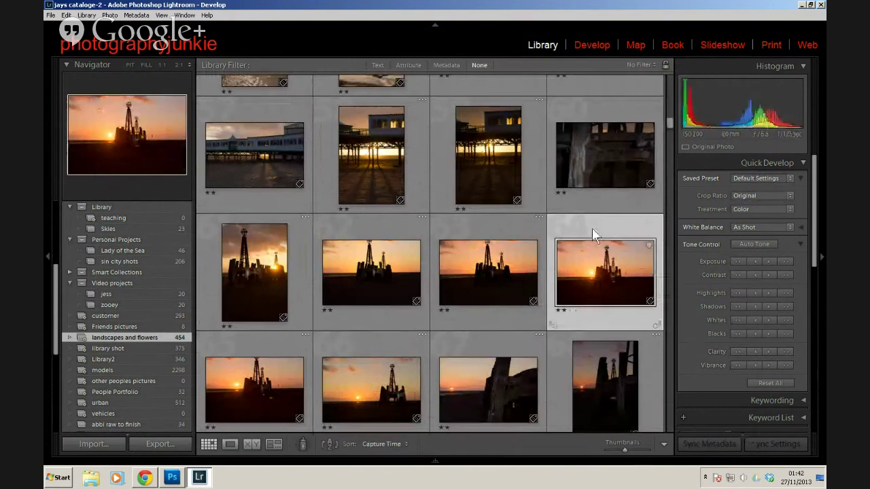
click(577, 45)
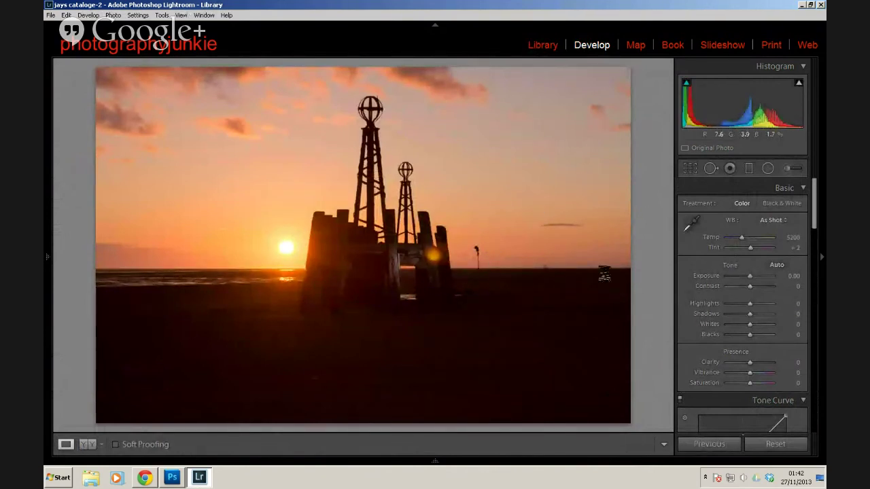
Draw a graduated filter down from the top of the sky and darken it
click(749, 168)
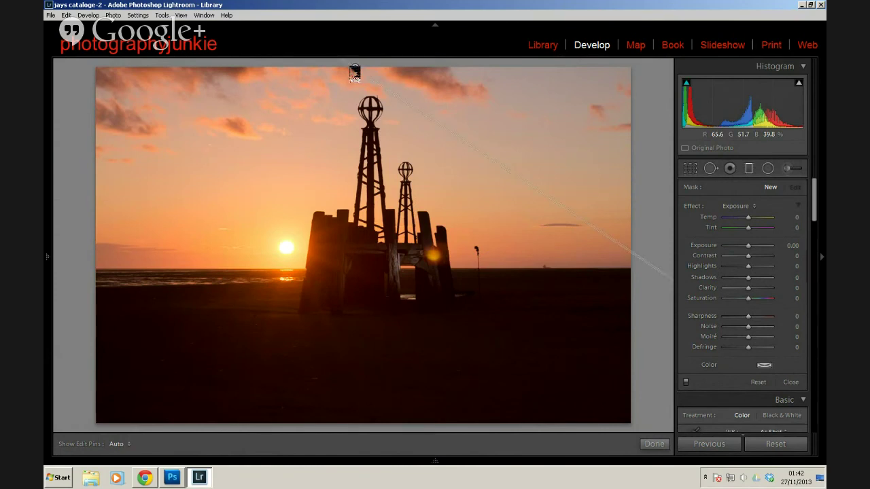
drag(356, 71, 357, 207)
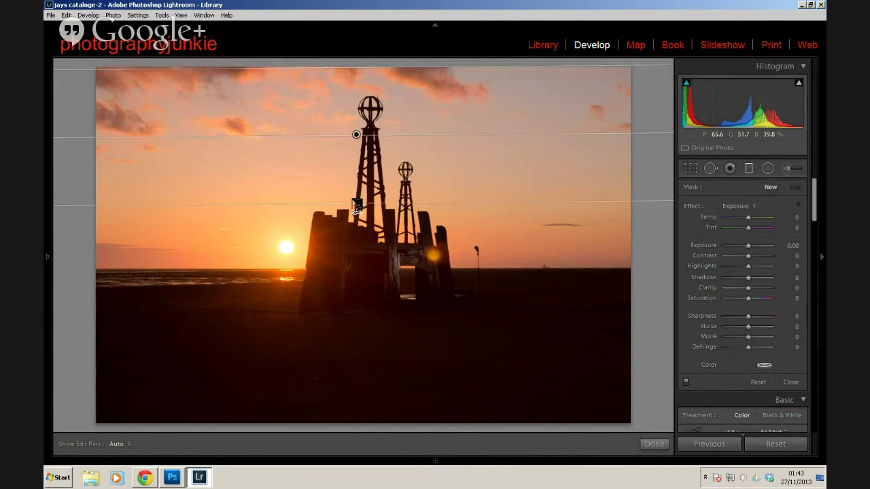
drag(357, 137, 358, 167)
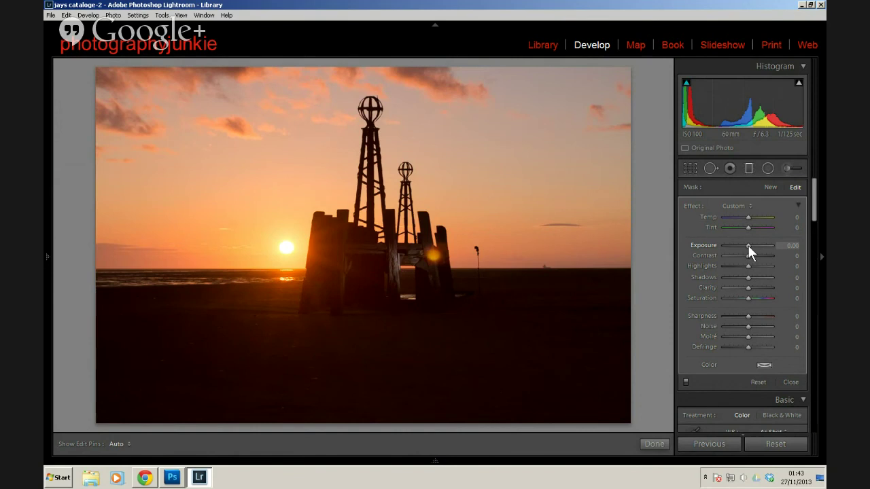
drag(747, 245, 726, 248)
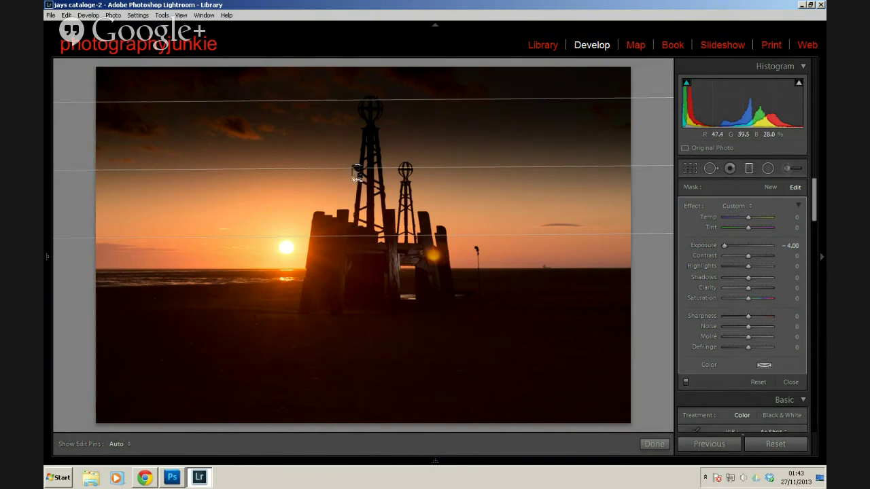
Fine-tune the sky filter's position and transition, settling its Exposure at -1.42
mouse_move(357, 167)
mouse_down()
mouse_move(357, 146)
mouse_move(354, 162)
mouse_up()
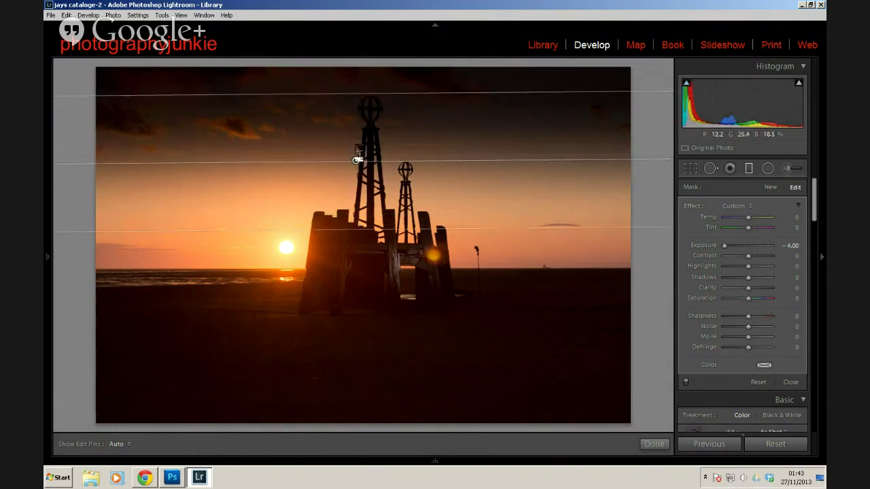
drag(355, 163, 351, 183)
click(686, 83)
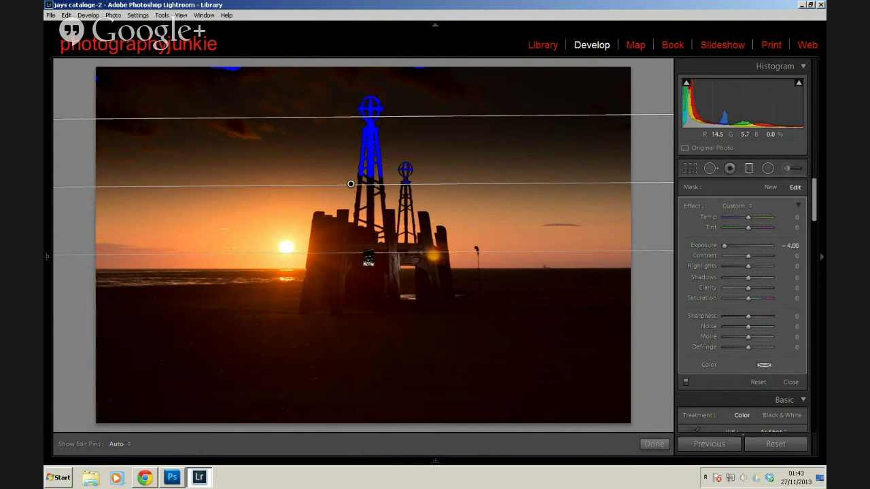
drag(368, 259, 365, 184)
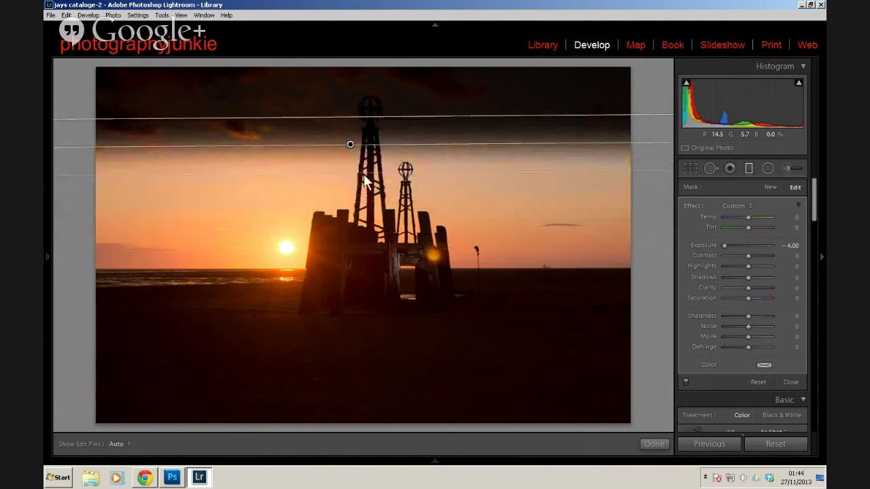
drag(350, 149, 400, 169)
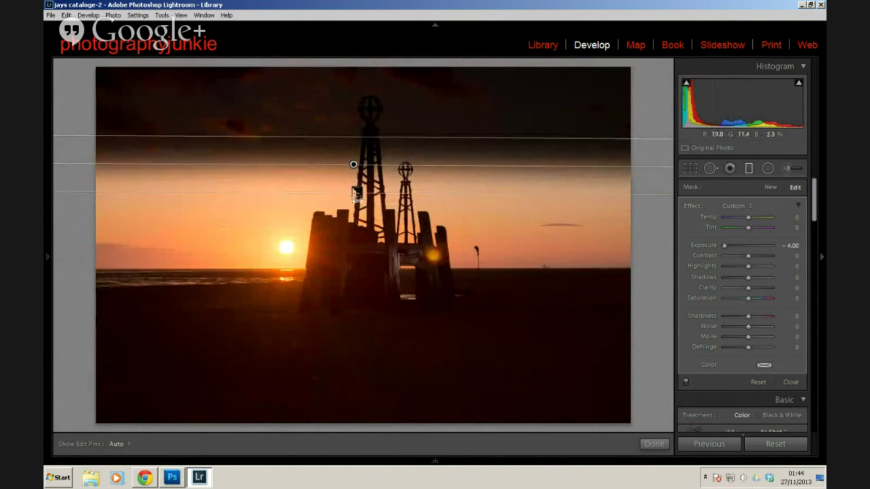
drag(354, 224, 354, 253)
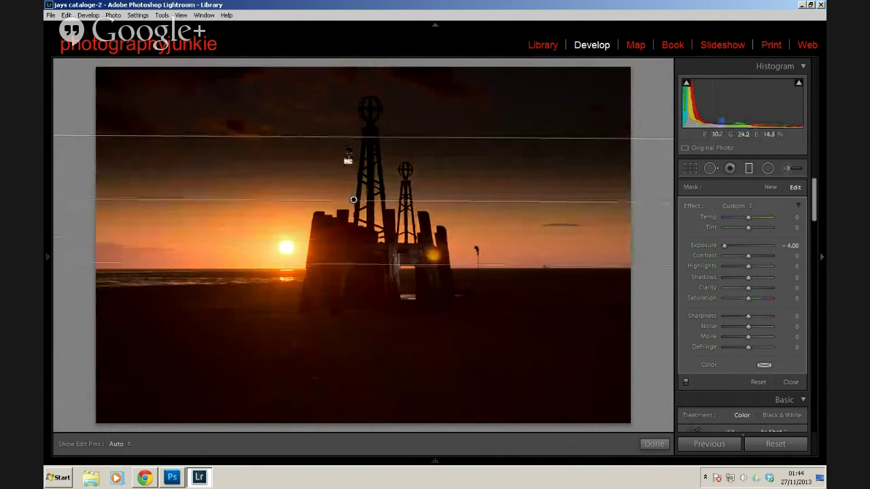
drag(356, 139, 353, 81)
drag(353, 172, 355, 150)
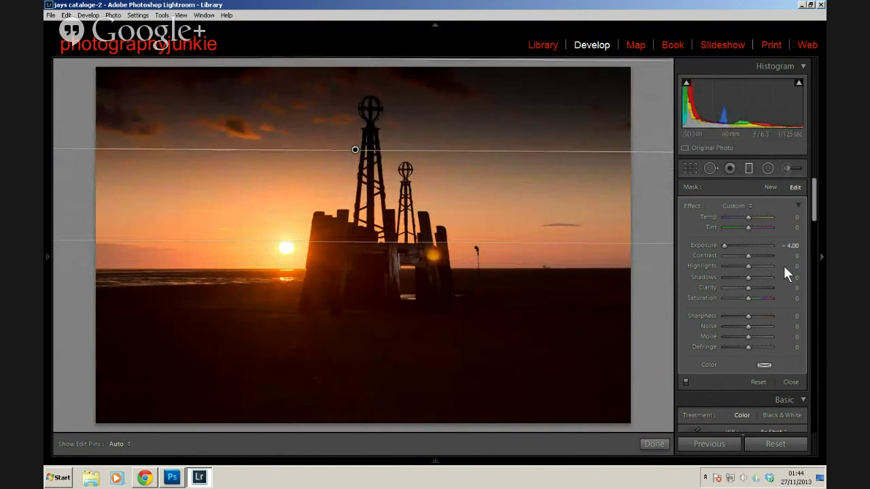
drag(726, 245, 740, 244)
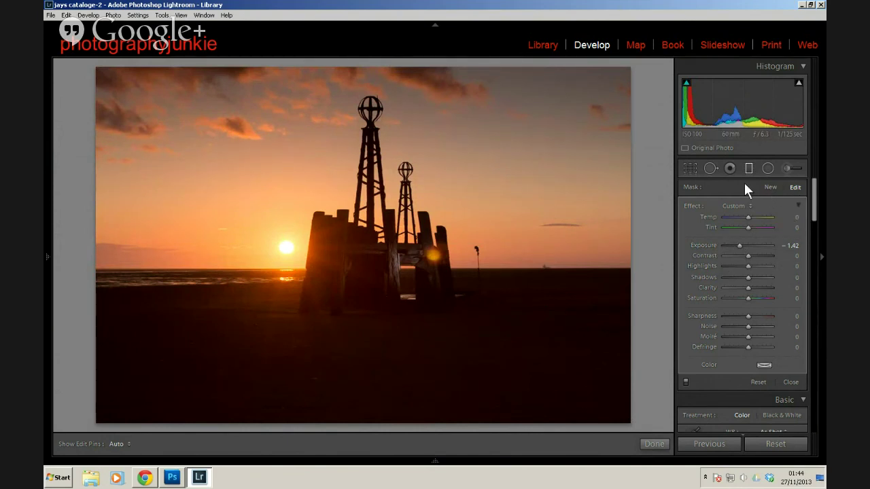
Add a new graduated filter up from the bottom and raise its Exposure to brighten the beach
click(770, 187)
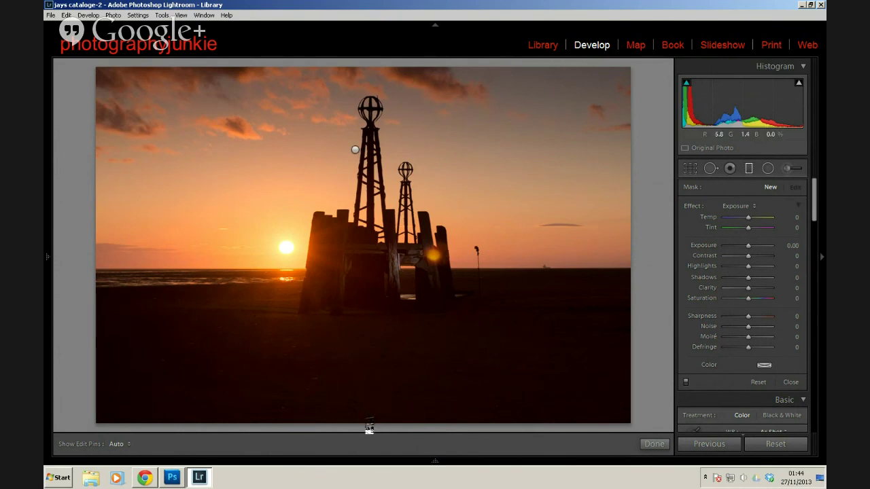
drag(369, 428, 367, 231)
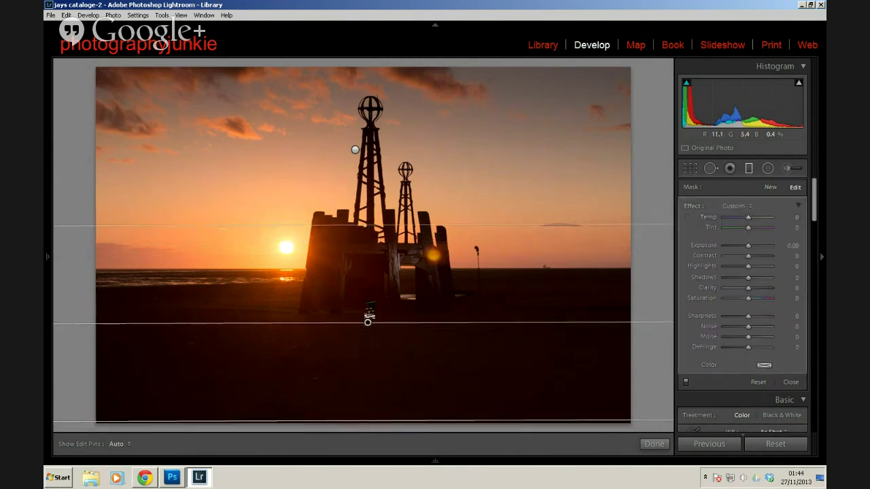
drag(368, 323, 375, 270)
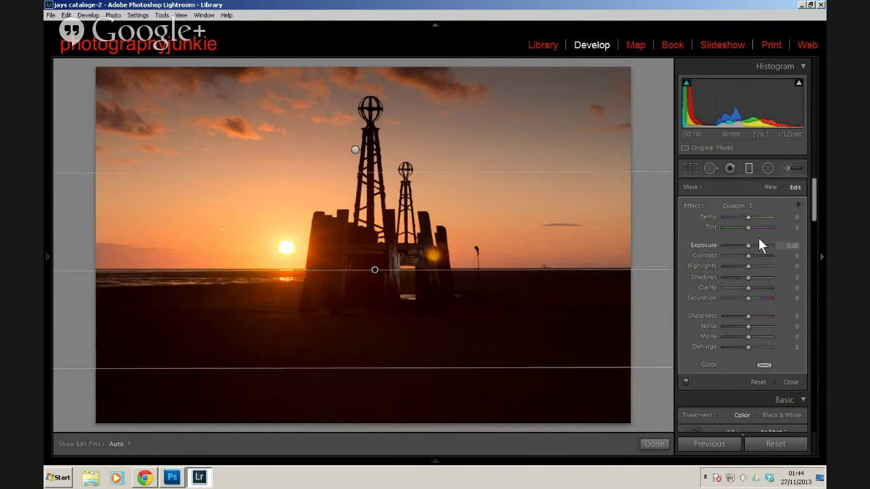
drag(748, 245, 751, 243)
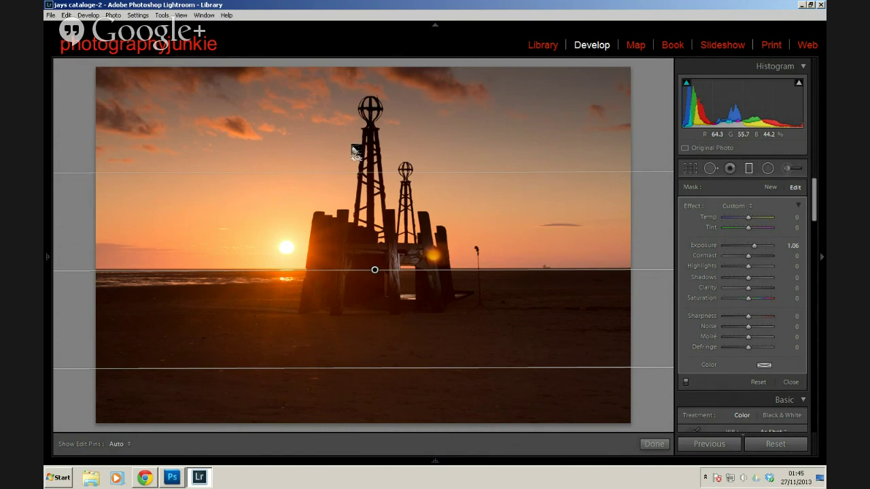
Select the sky graduated filter and delete it
click(738, 245)
drag(737, 244, 732, 246)
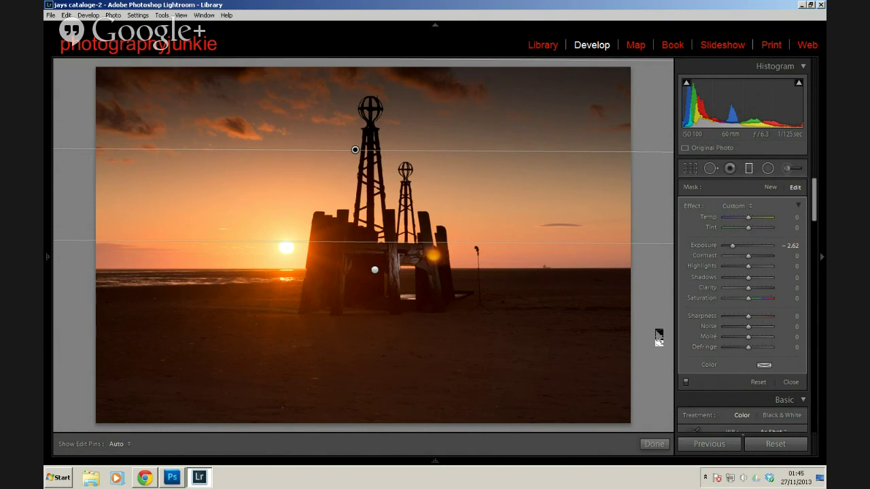
key(Delete)
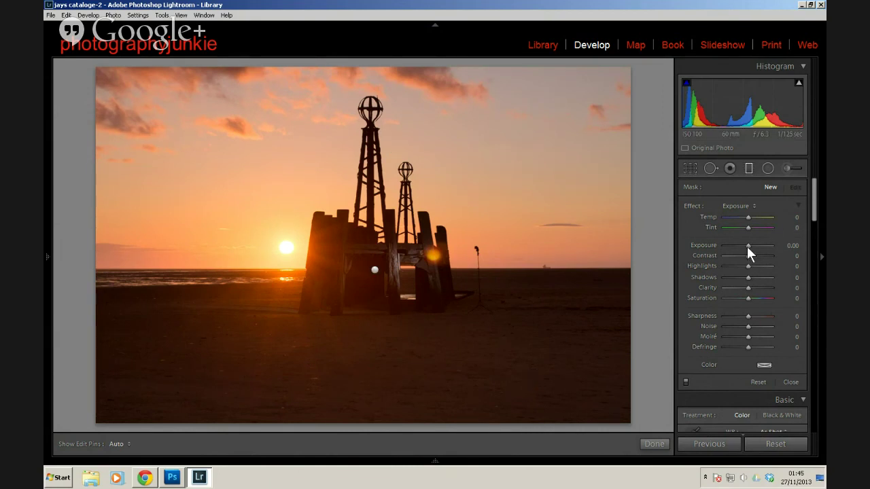
Redraw a sky graduated filter from the top at Exposure -1.33 and finish filter editing
drag(747, 246, 713, 254)
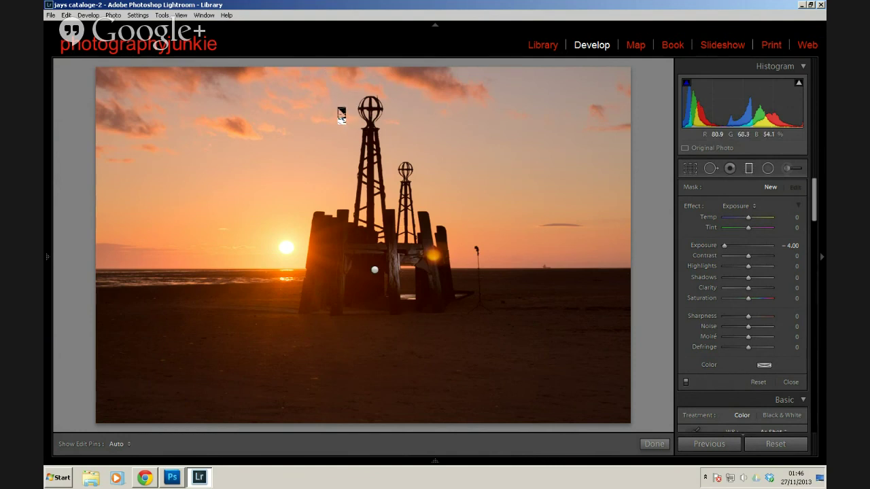
drag(341, 115, 341, 231)
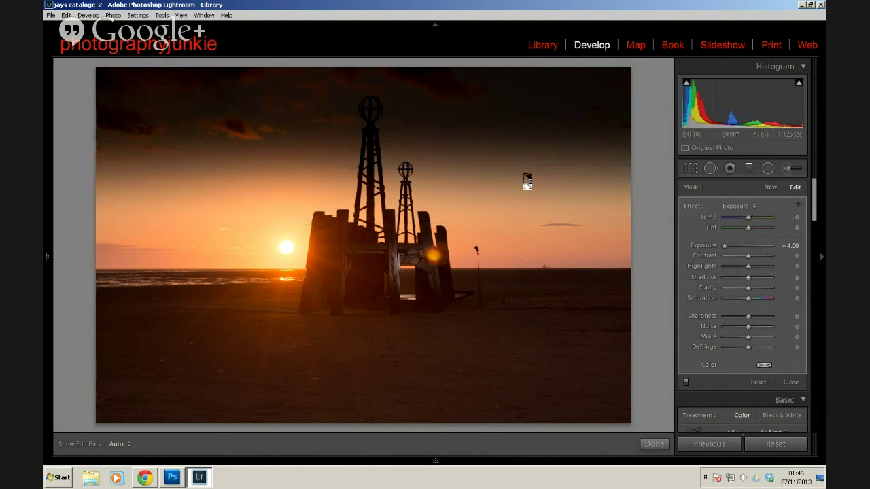
drag(726, 245, 741, 246)
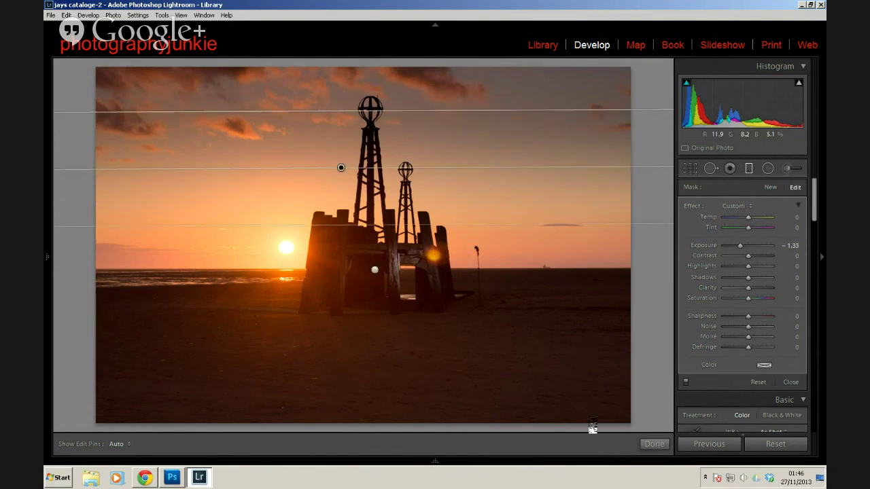
click(656, 444)
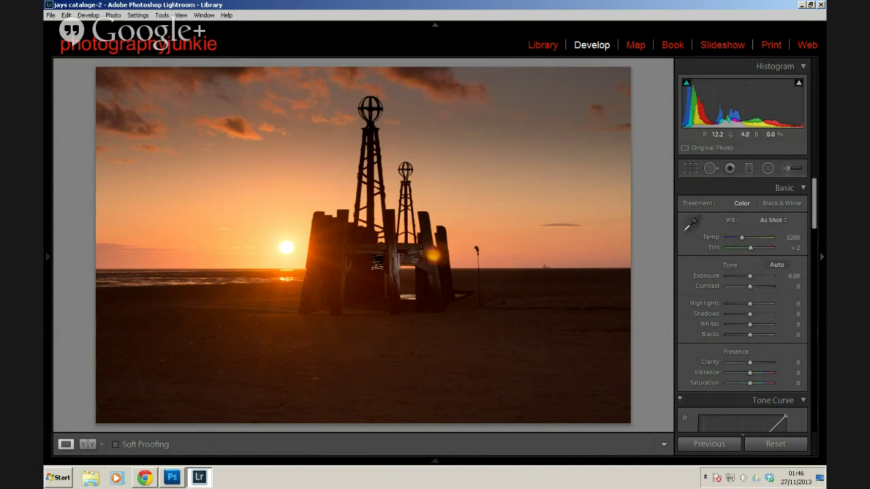
Draw a radial filter ellipse around the pier towers with outside Exposure at -0.87
click(767, 168)
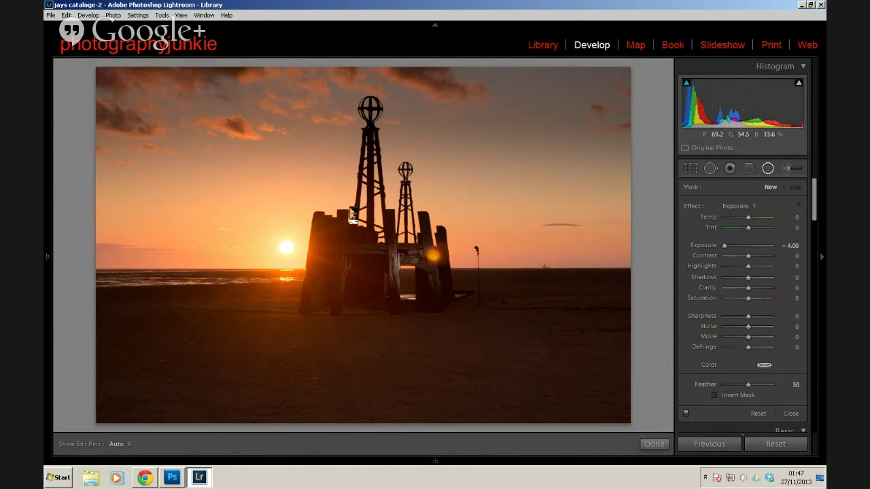
drag(353, 217, 515, 342)
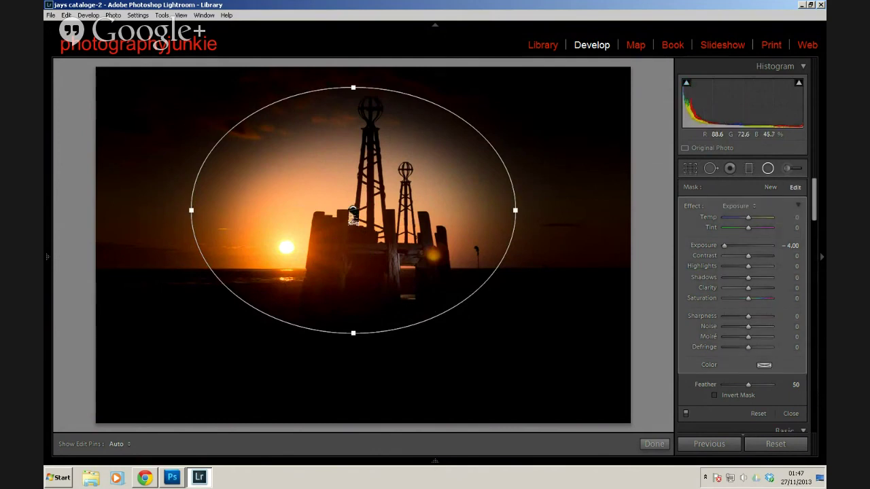
drag(361, 223, 382, 258)
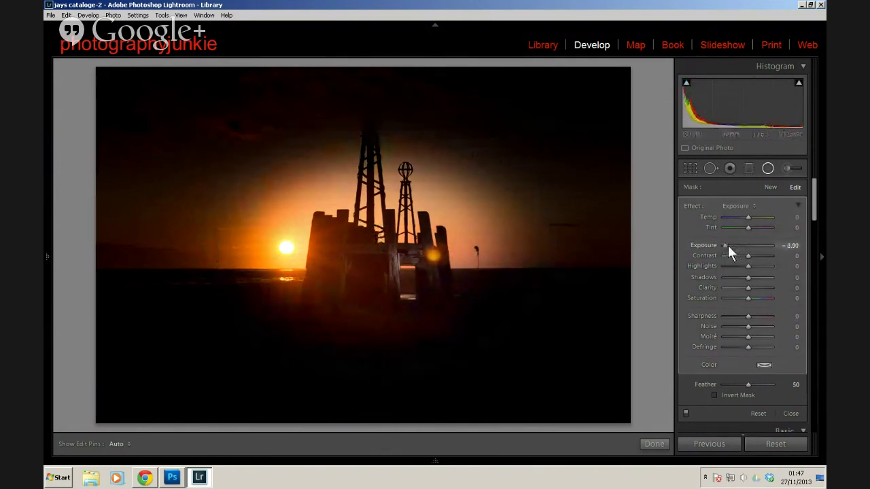
drag(728, 245, 744, 245)
Recentre the radial ellipse on the pier and widen it
mouse_move(381, 252)
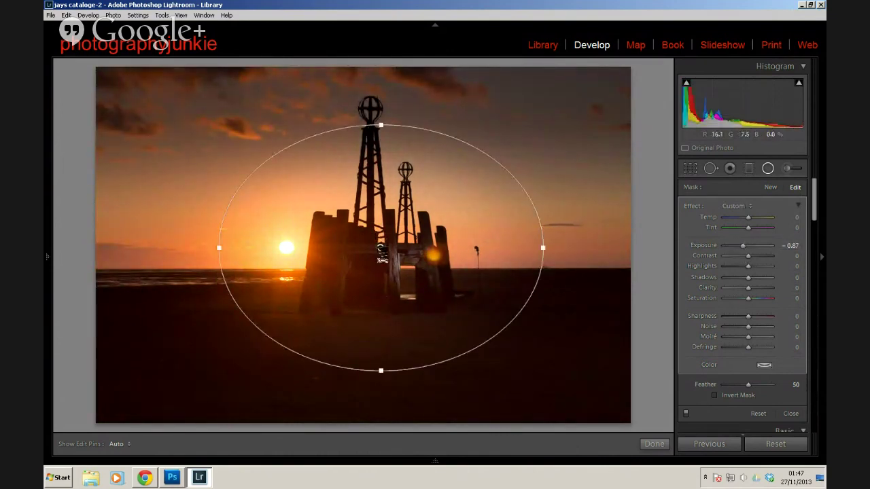
mouse_move(381, 252)
mouse_down()
mouse_move(249, 198)
mouse_move(272, 231)
mouse_up()
mouse_move(355, 268)
mouse_down()
mouse_move(408, 275)
mouse_move(373, 234)
mouse_move(367, 245)
mouse_move(381, 269)
mouse_up()
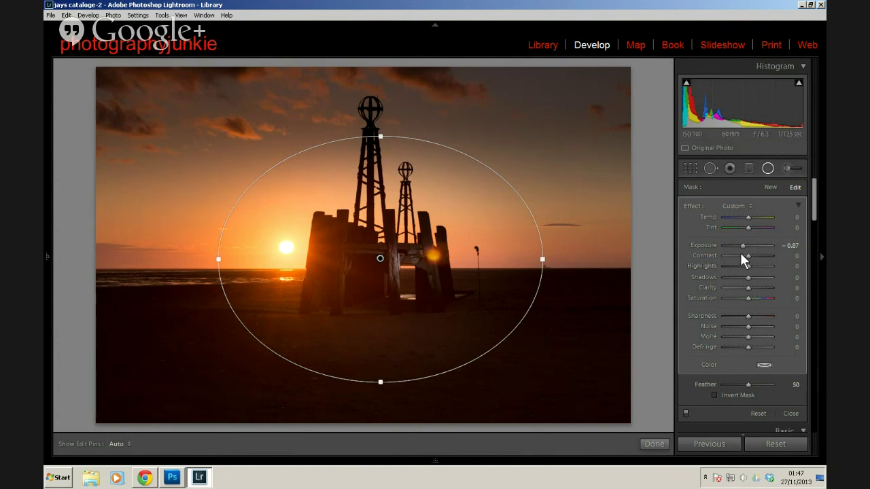
mouse_move(543, 259)
mouse_down()
mouse_move(559, 259)
mouse_move(542, 259)
mouse_up()
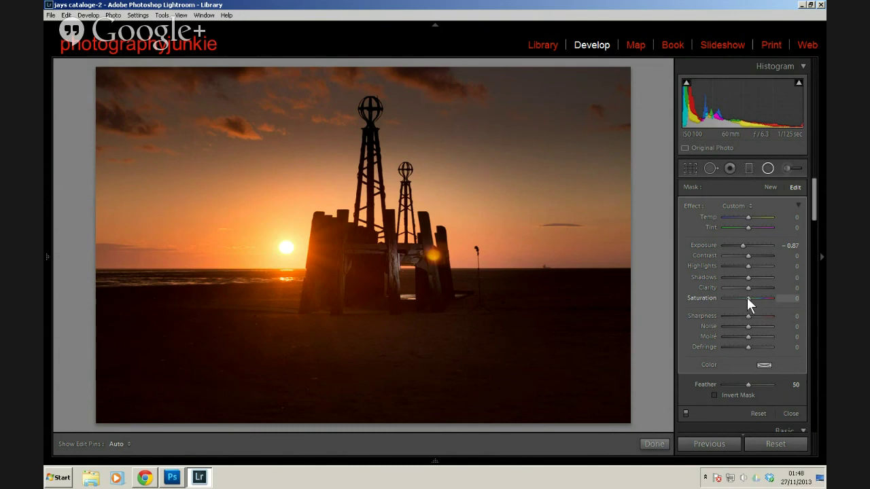
Set the radial filter's Saturation to -100, widen it, and enable Invert Mask
drag(747, 298, 719, 299)
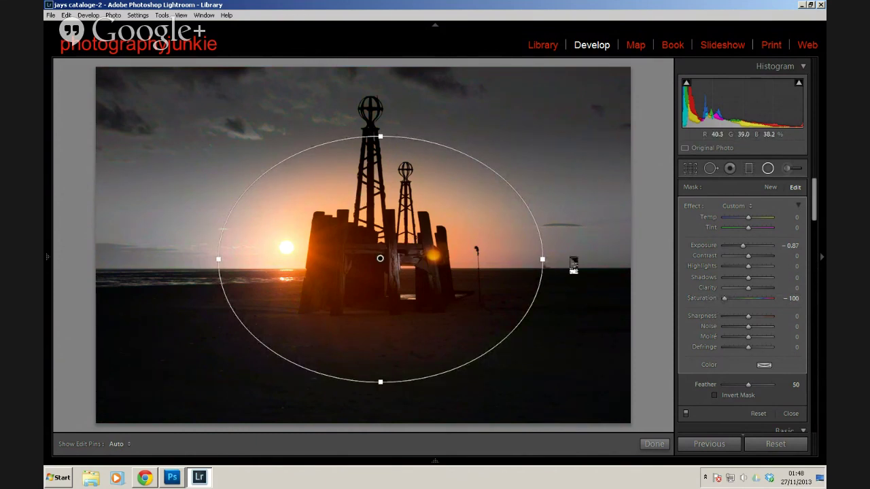
drag(543, 259, 615, 259)
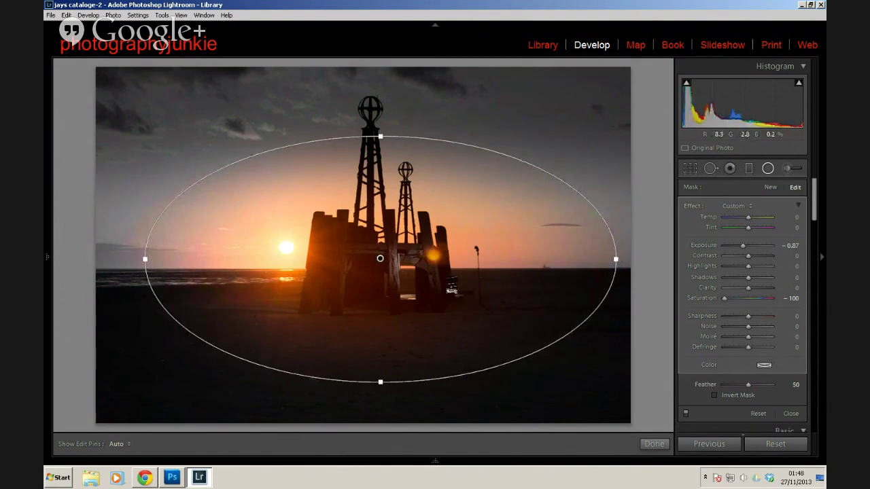
click(715, 394)
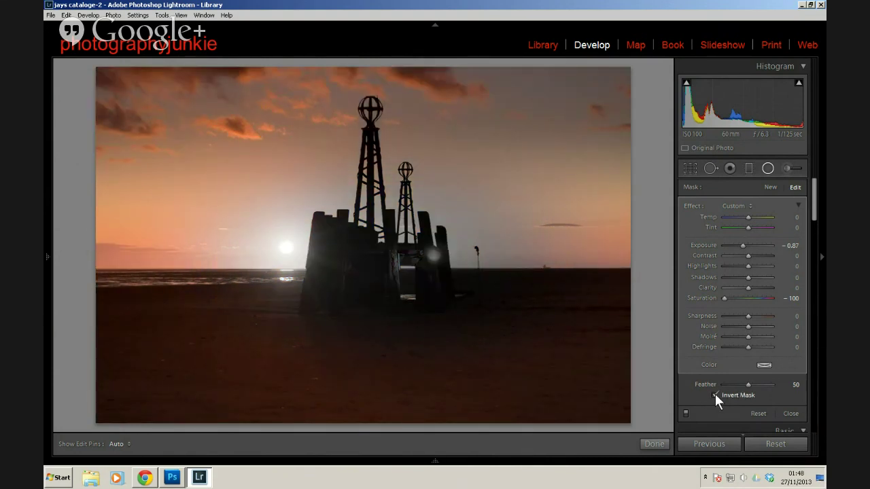
click(715, 394)
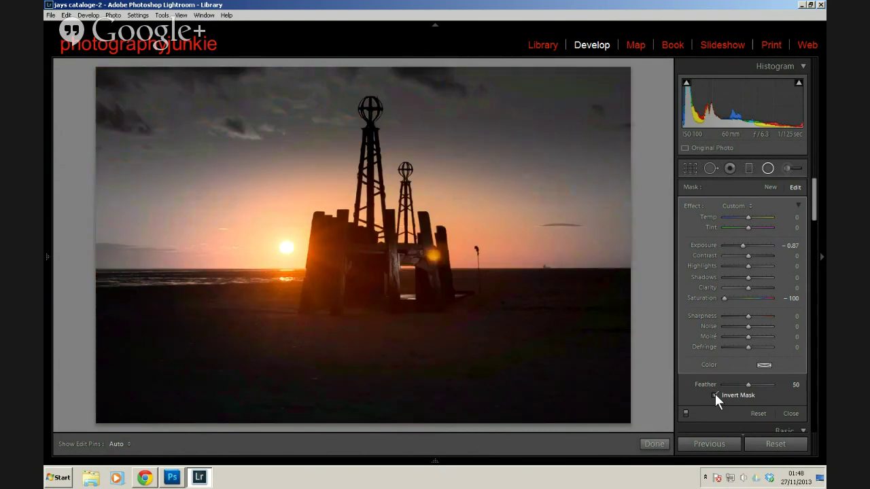
click(715, 395)
click(715, 395)
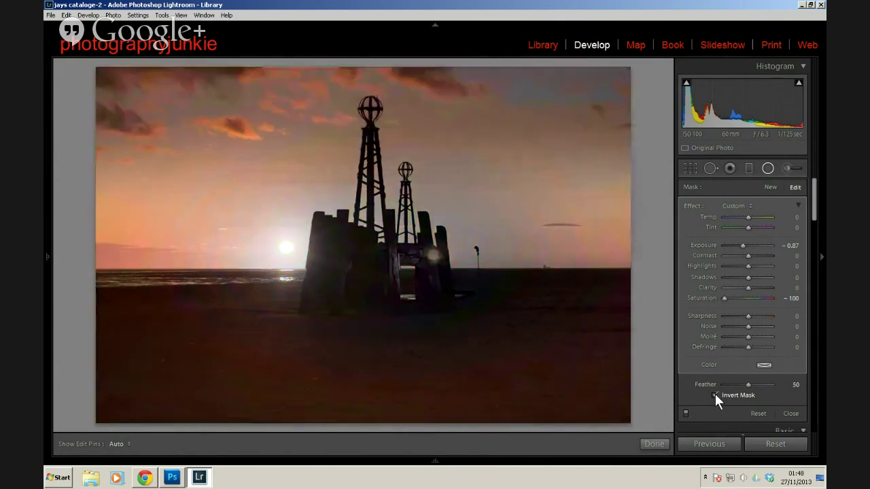
click(715, 394)
click(715, 394)
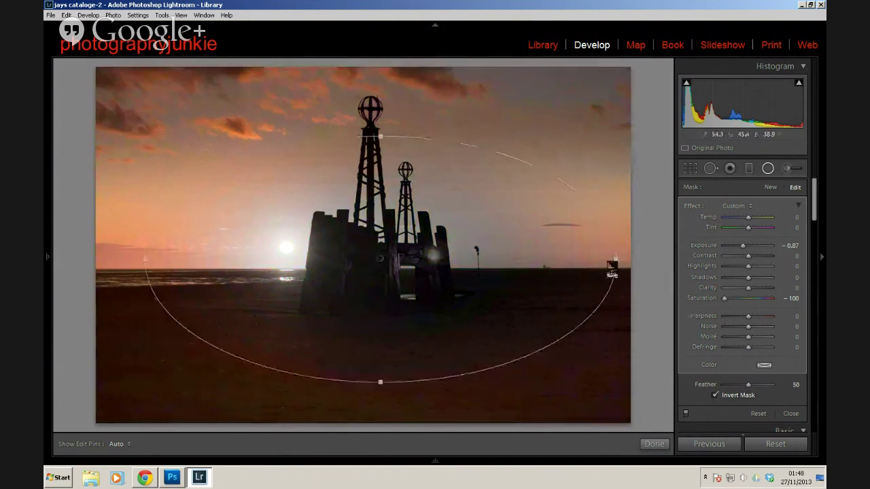
Reshape the ellipse into a taller near-circle covering the towers and beach
mouse_move(616, 262)
drag(616, 262, 544, 257)
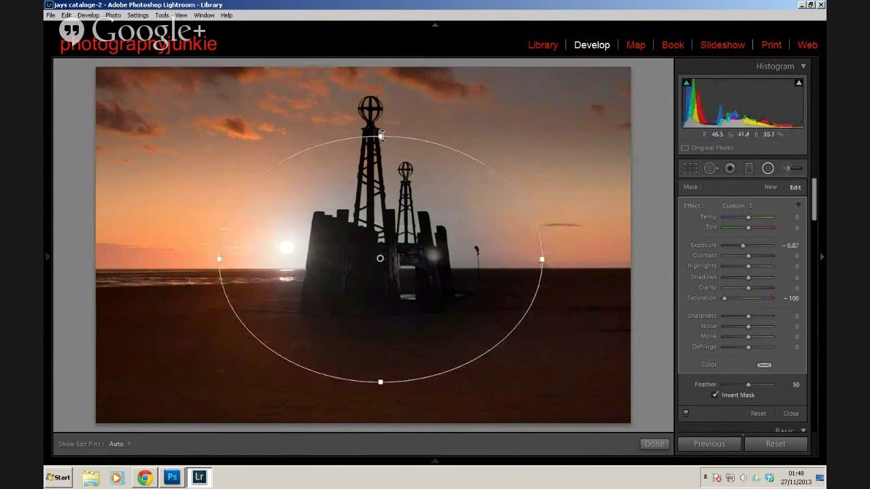
drag(381, 136, 382, 103)
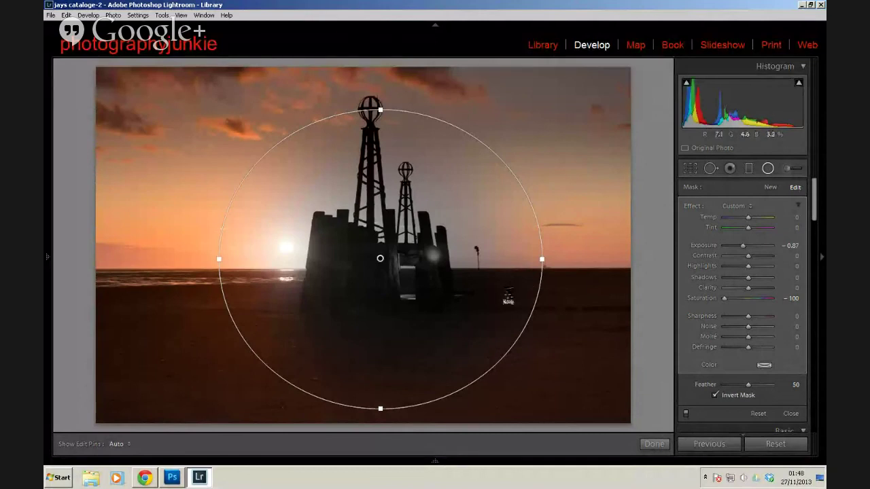
Delete the radial filter and switch to the Adjustment Brush
key(Delete)
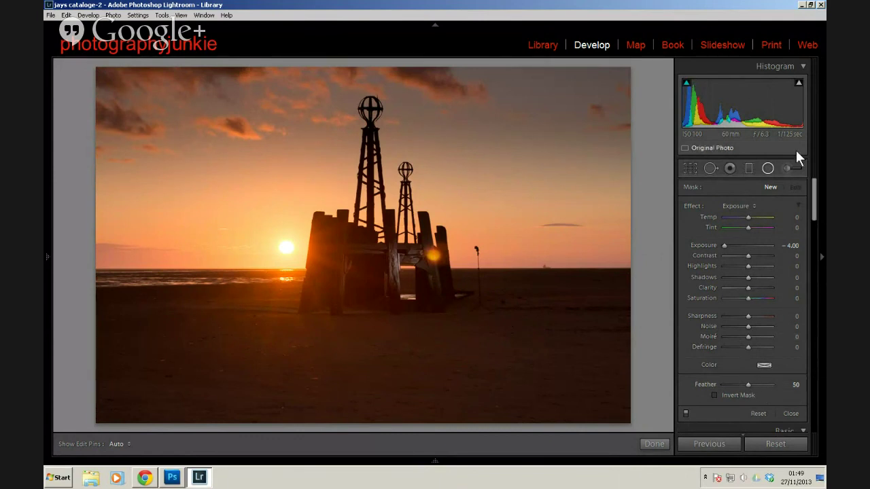
click(785, 172)
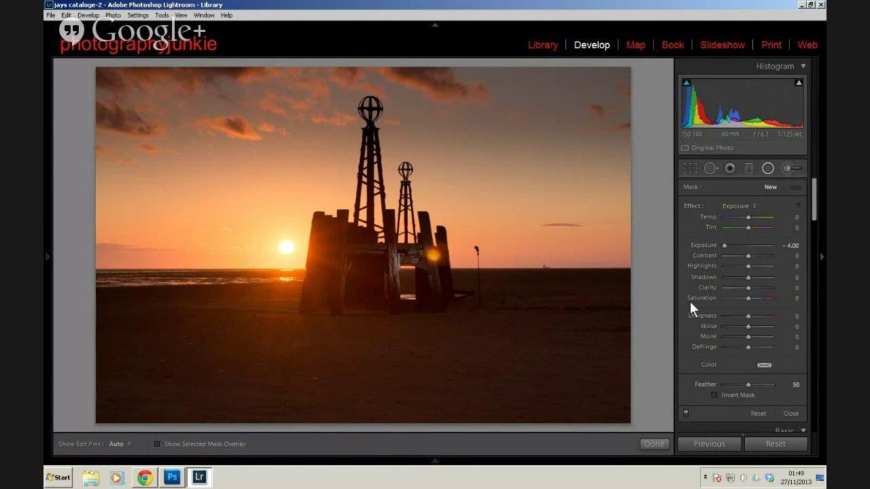